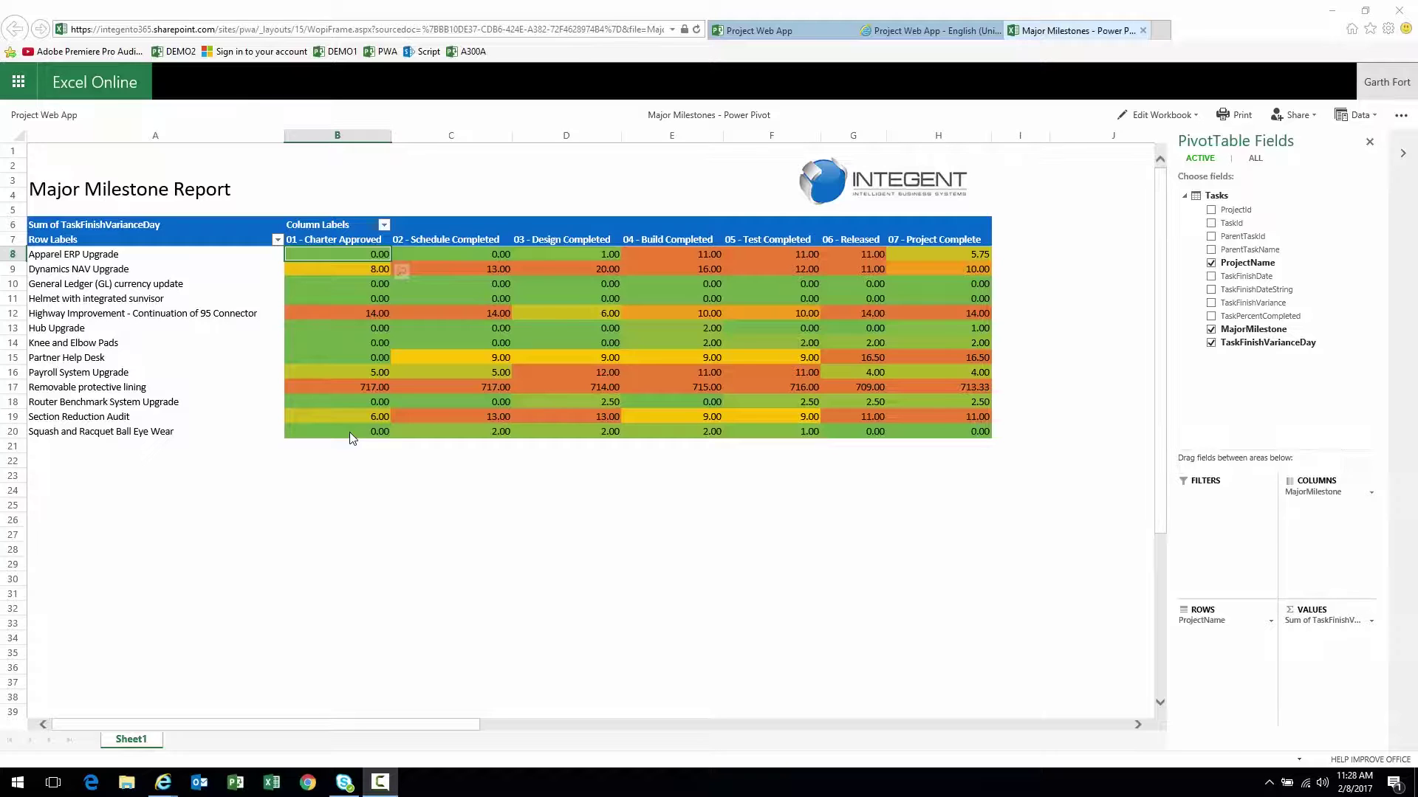
Step: Select the thirteen project names, start a blank Excel workbook, and return to the browser
left_click(109, 257)
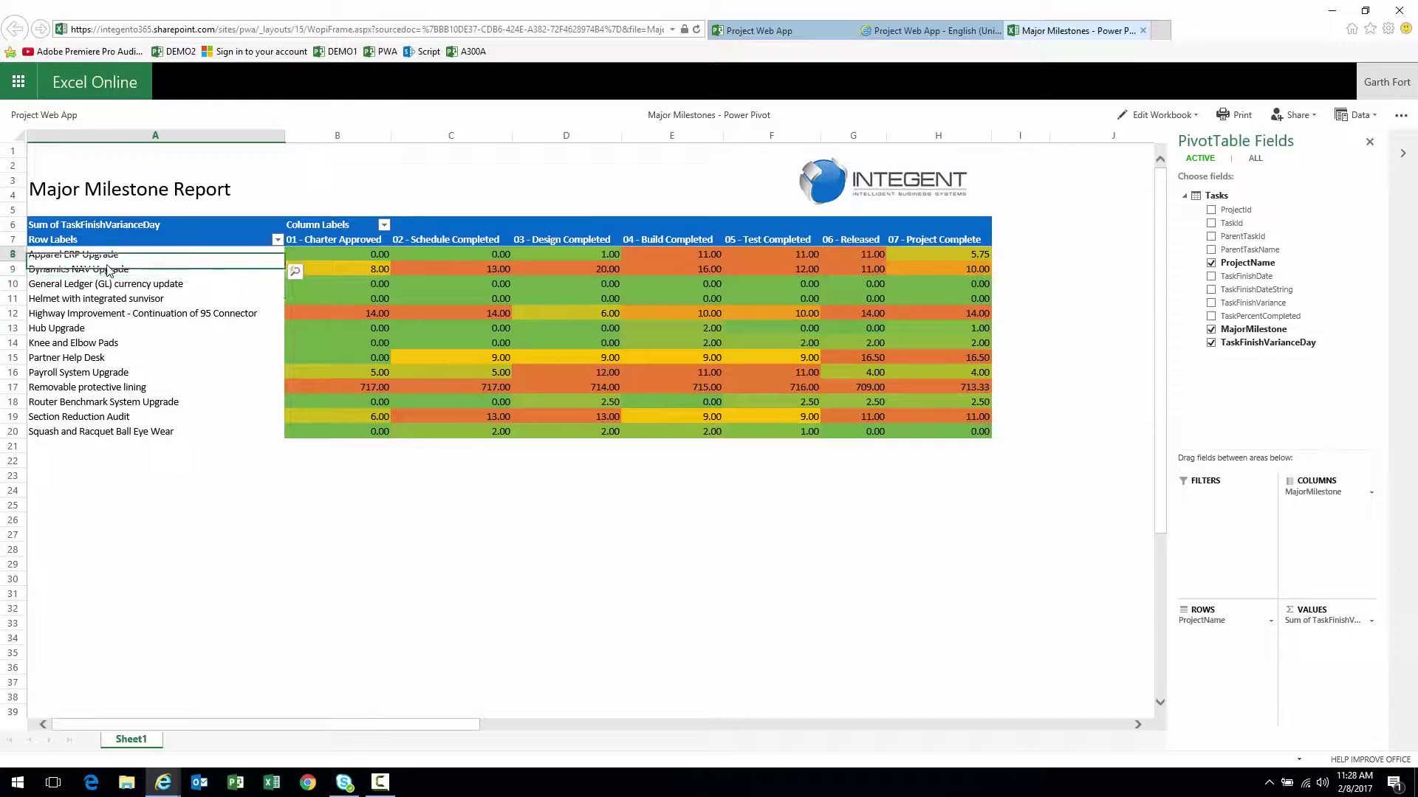
left_click_drag(108, 270, 131, 435)
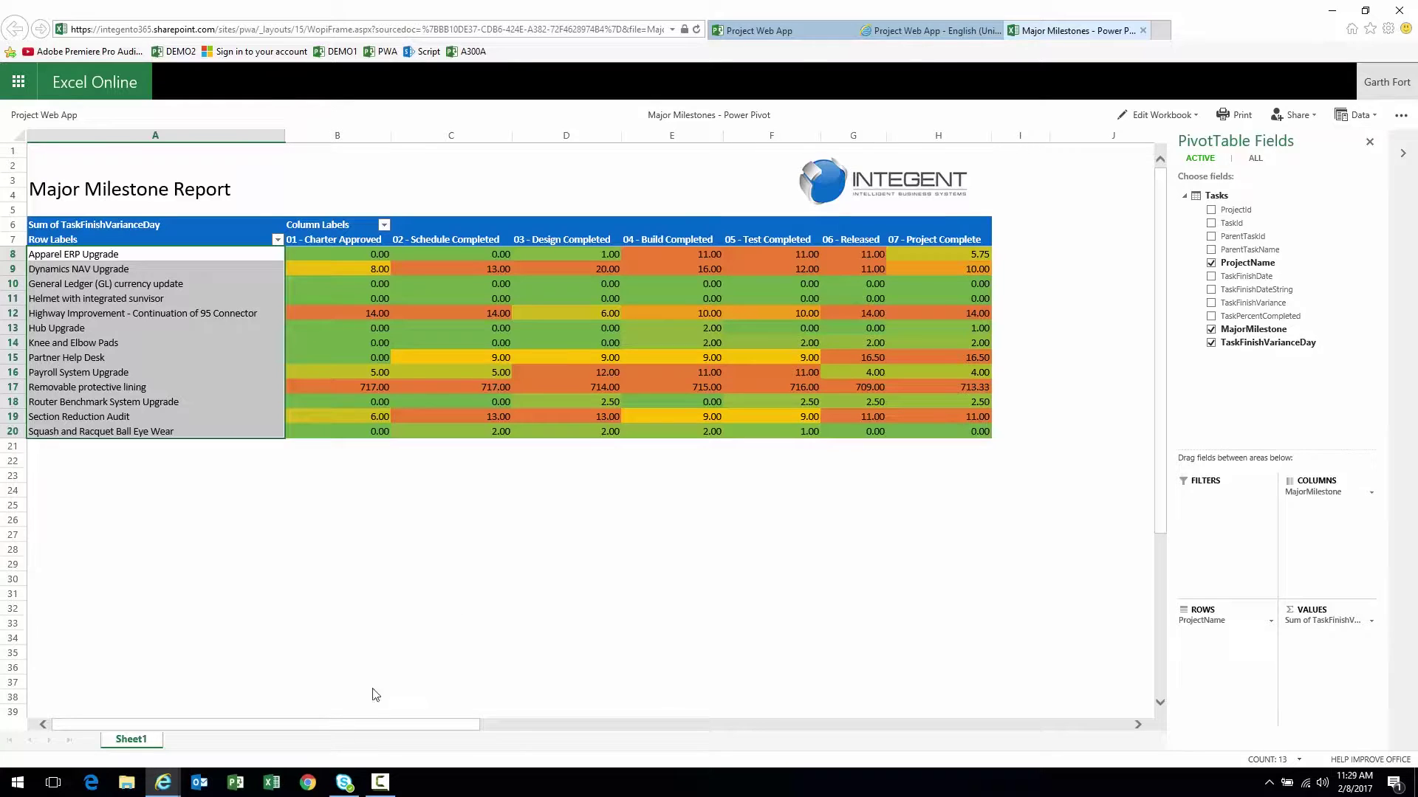
left_click(269, 777)
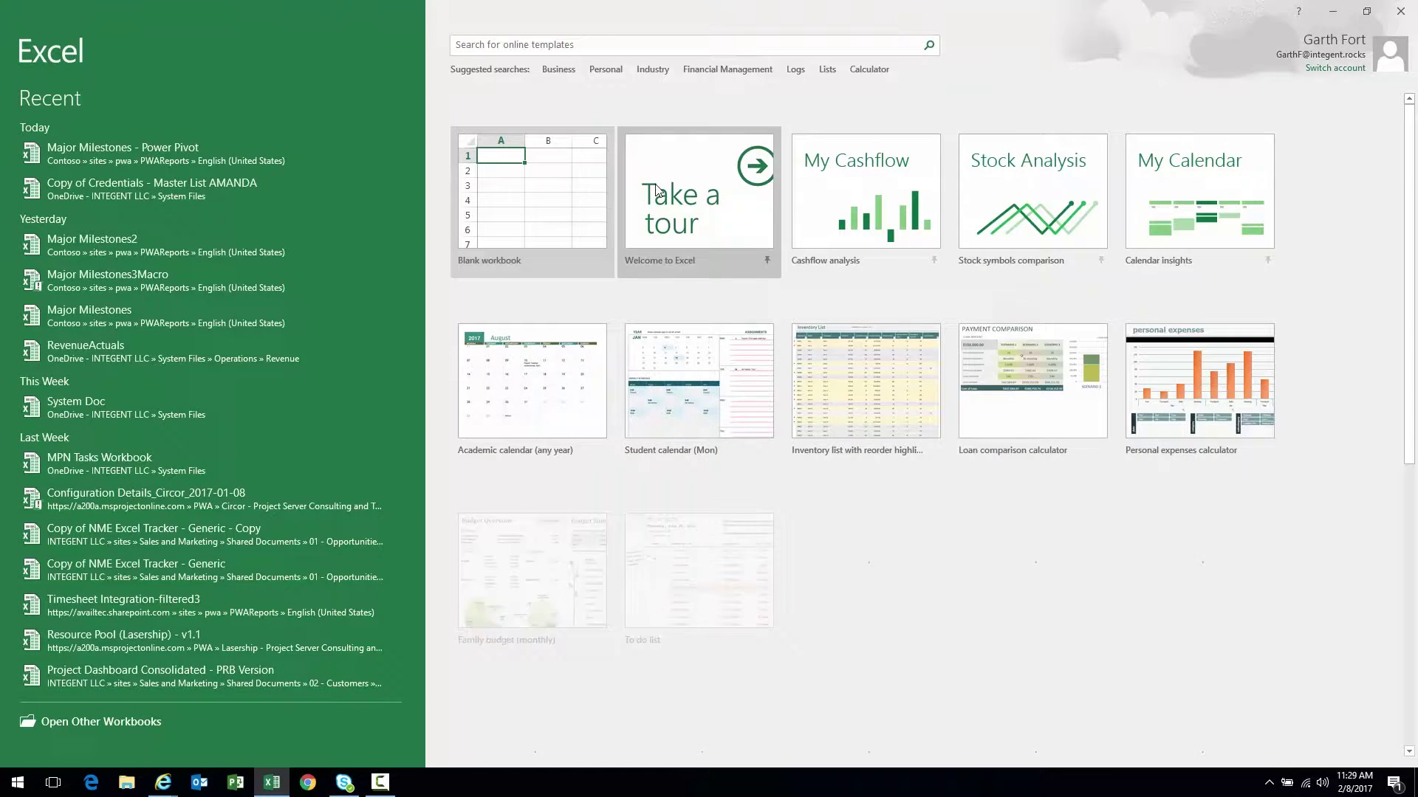
left_click(580, 184)
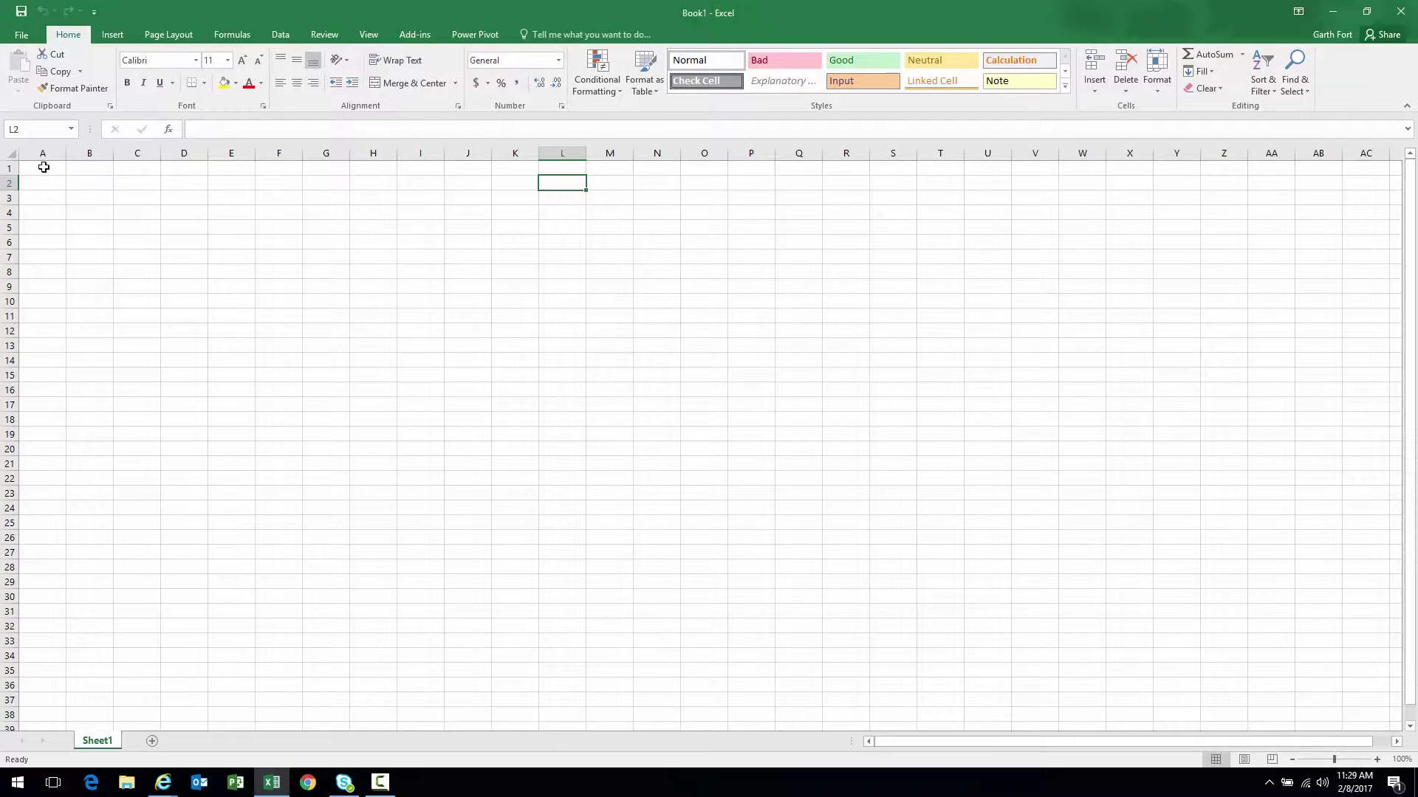
left_click(163, 782)
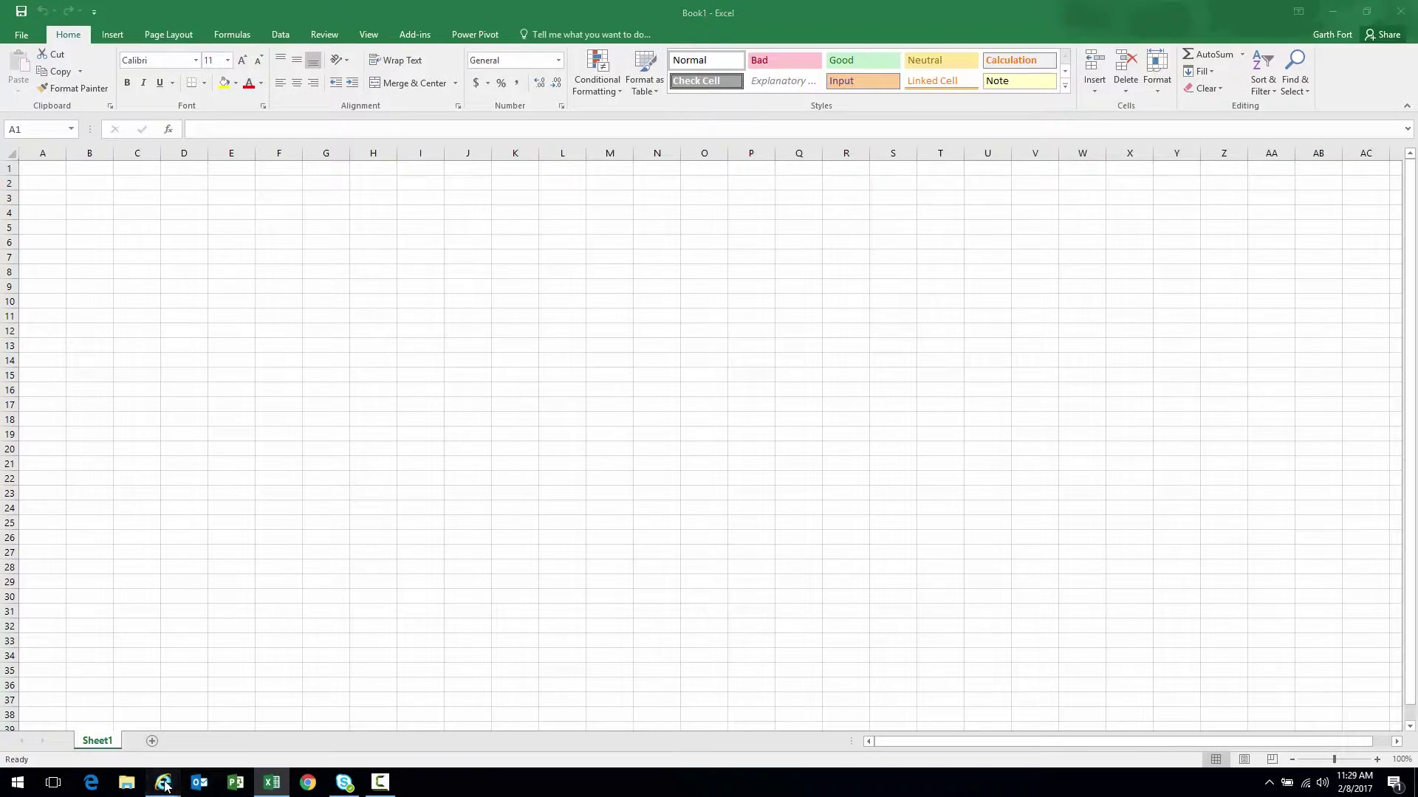
left_click(115, 721)
left_click(229, 30)
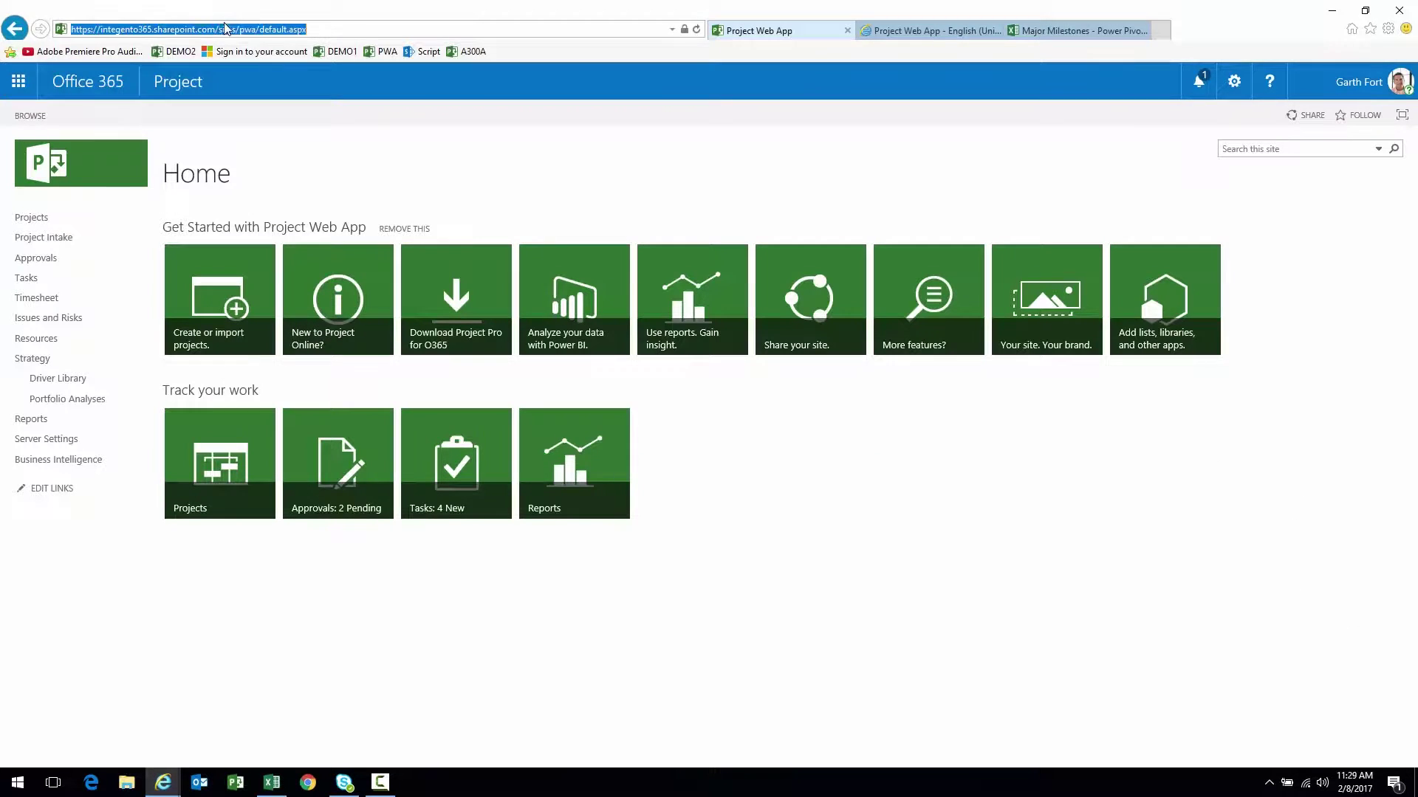
left_click_drag(261, 29, 63, 24)
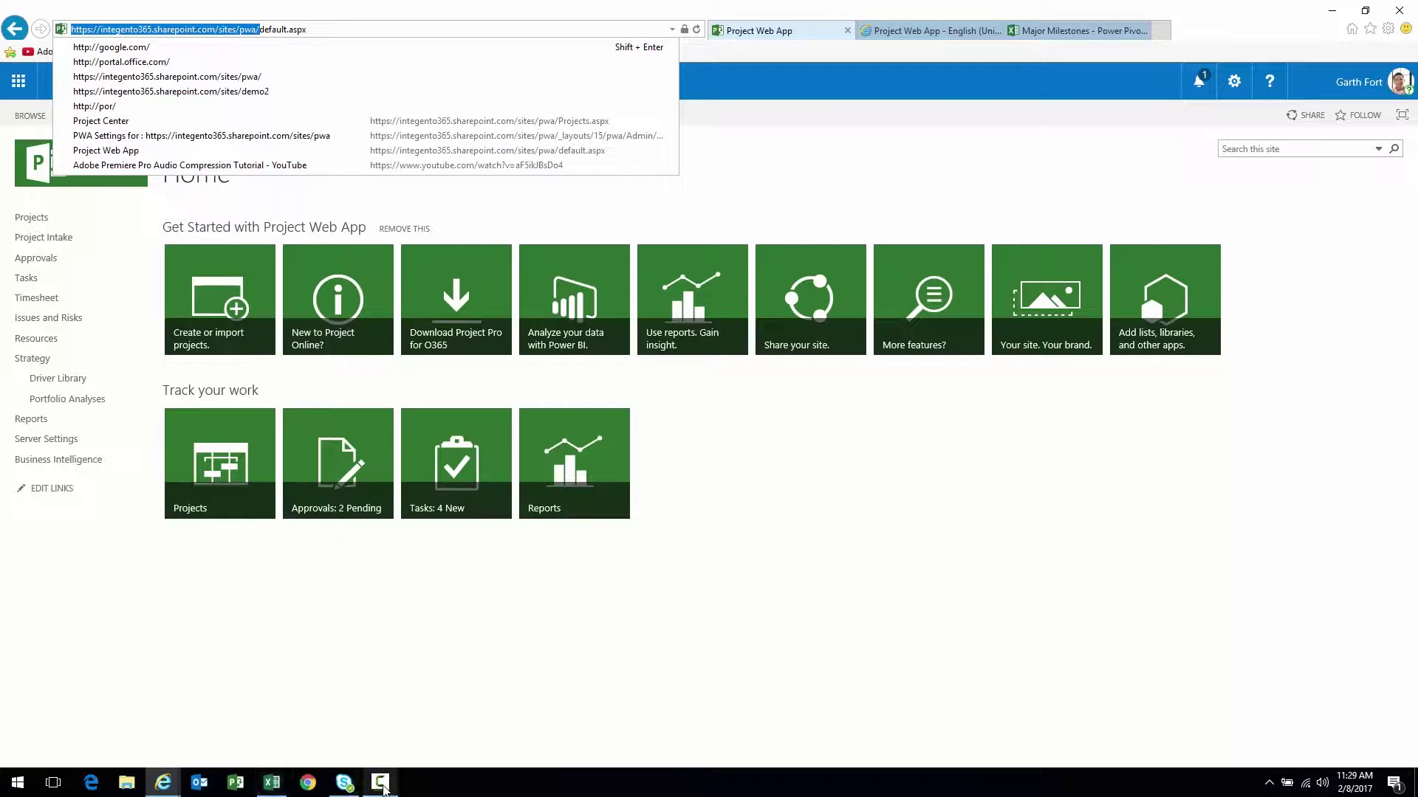
left_click(271, 782)
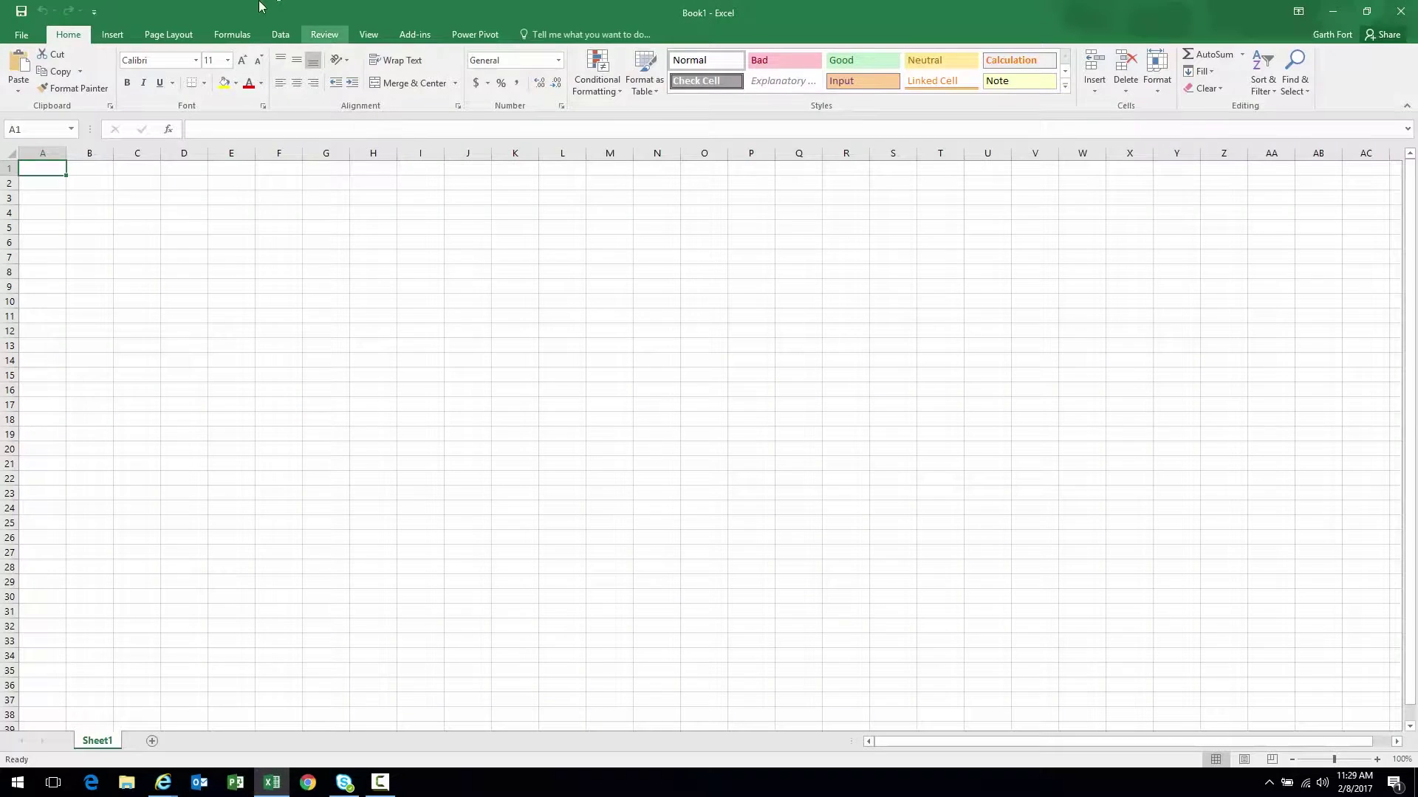
Step: Check the workbook connections list, which is empty
left_click(282, 35)
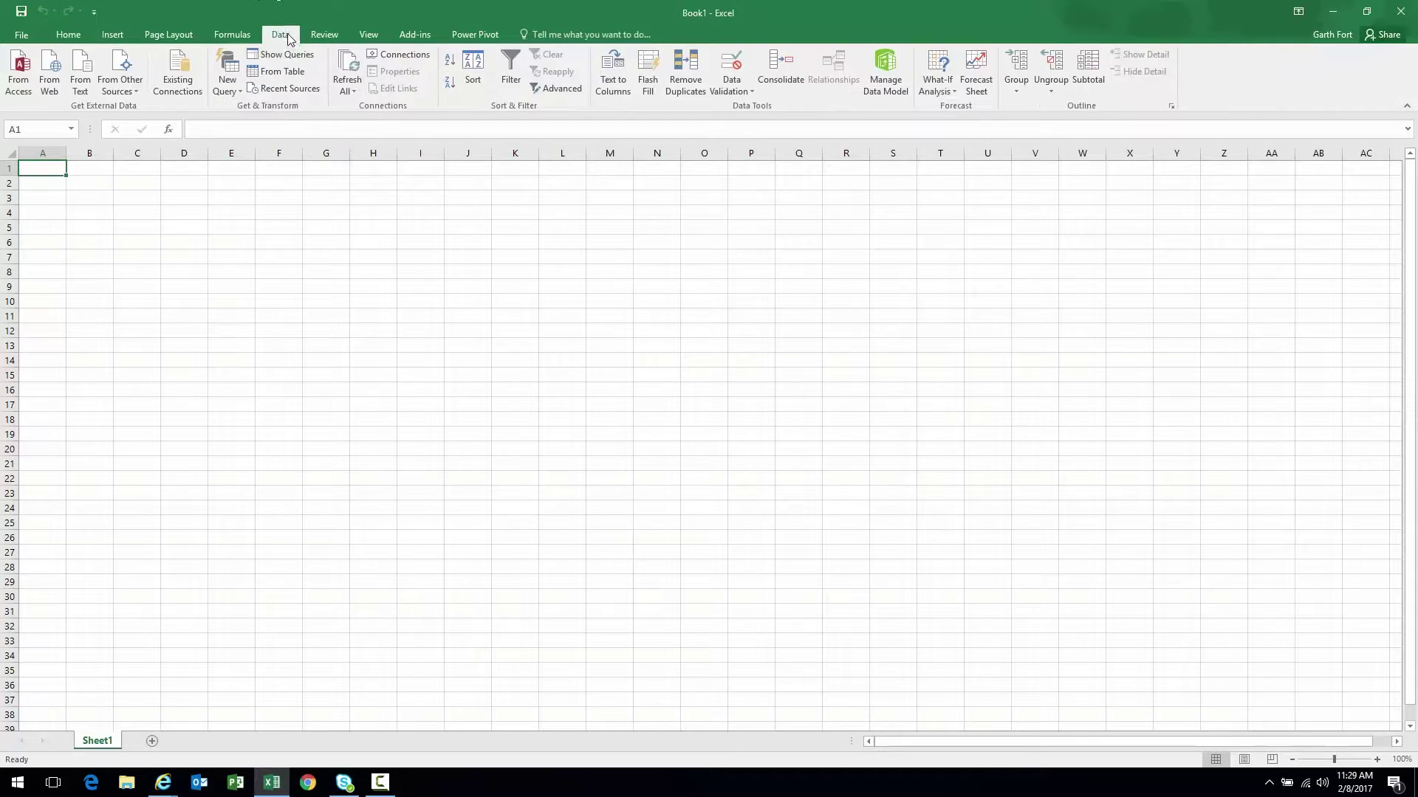
left_click(412, 56)
left_click(809, 409)
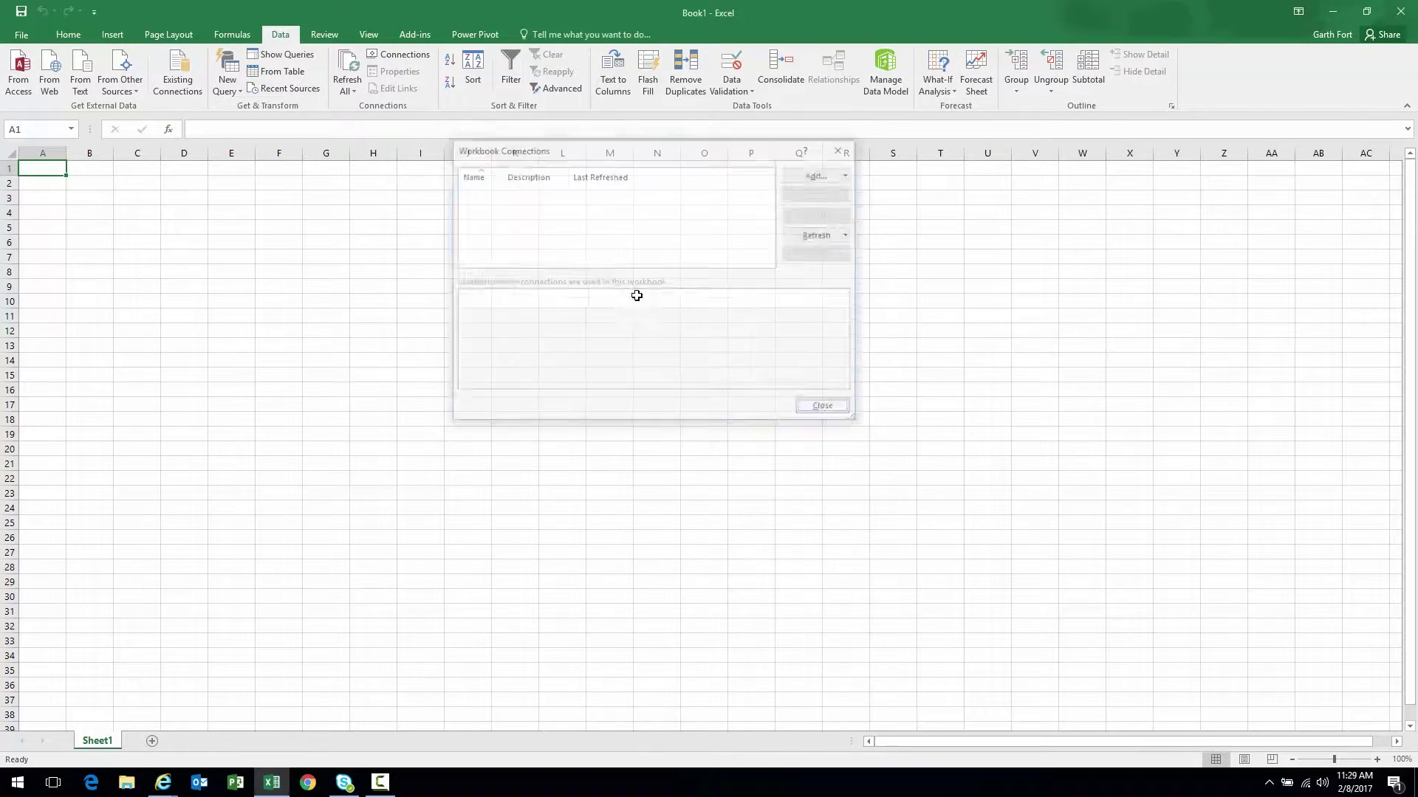
Step: Connect to the ProjectData Tasks OData feed and save the connection file, replacing the existing one
left_click(120, 80)
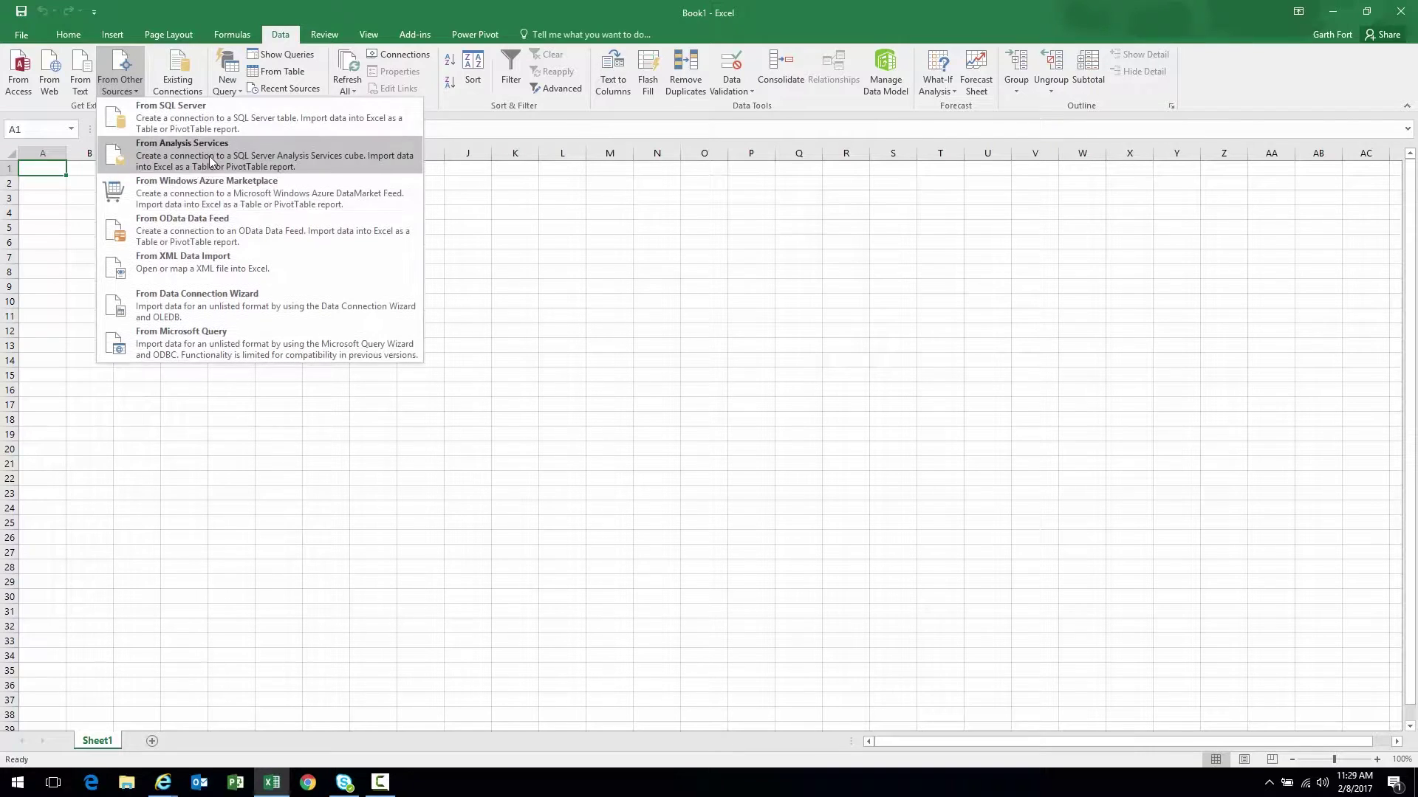
left_click(193, 235)
type("https://integento365.sharepoint.com/sites/pwa/")
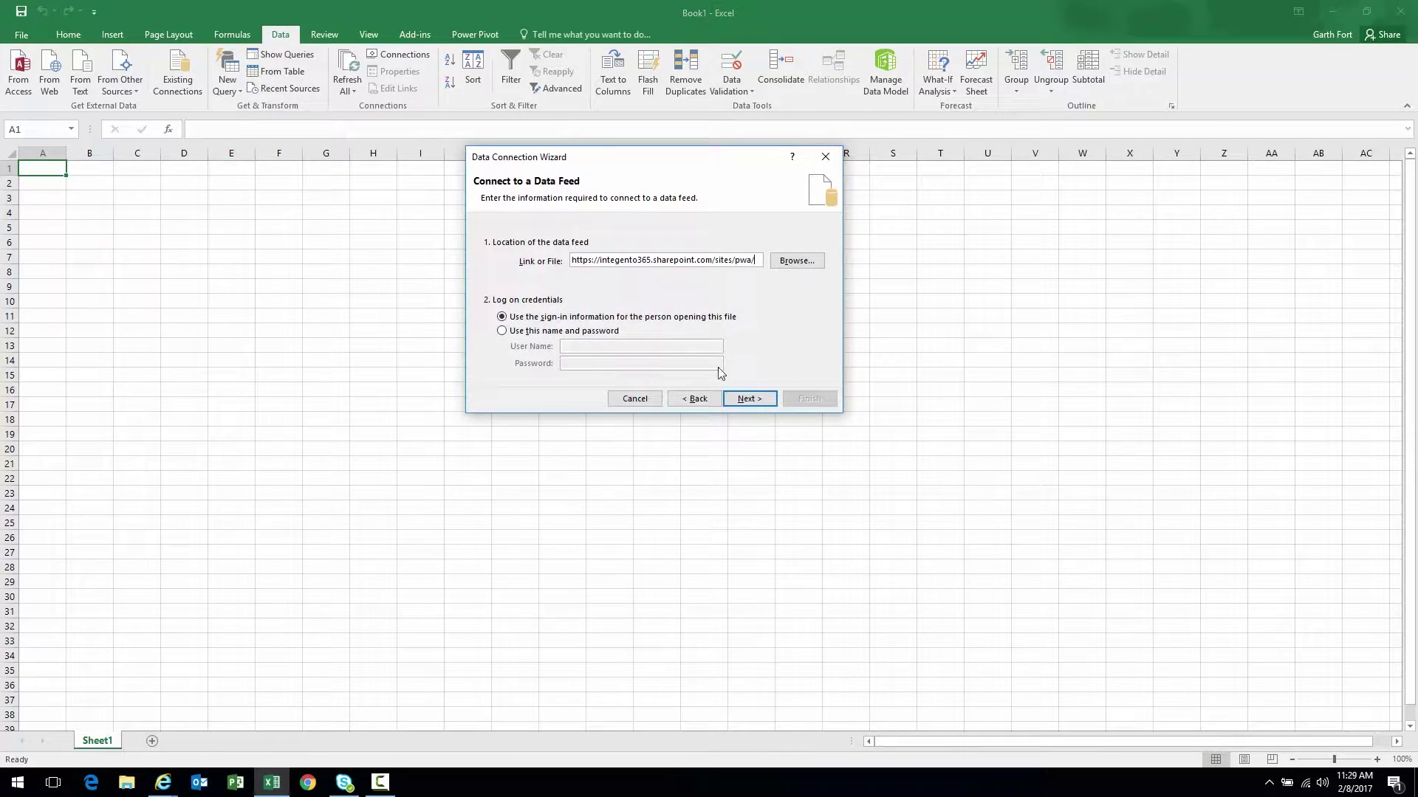
type("_api/Projec")
type("ctdata/T")
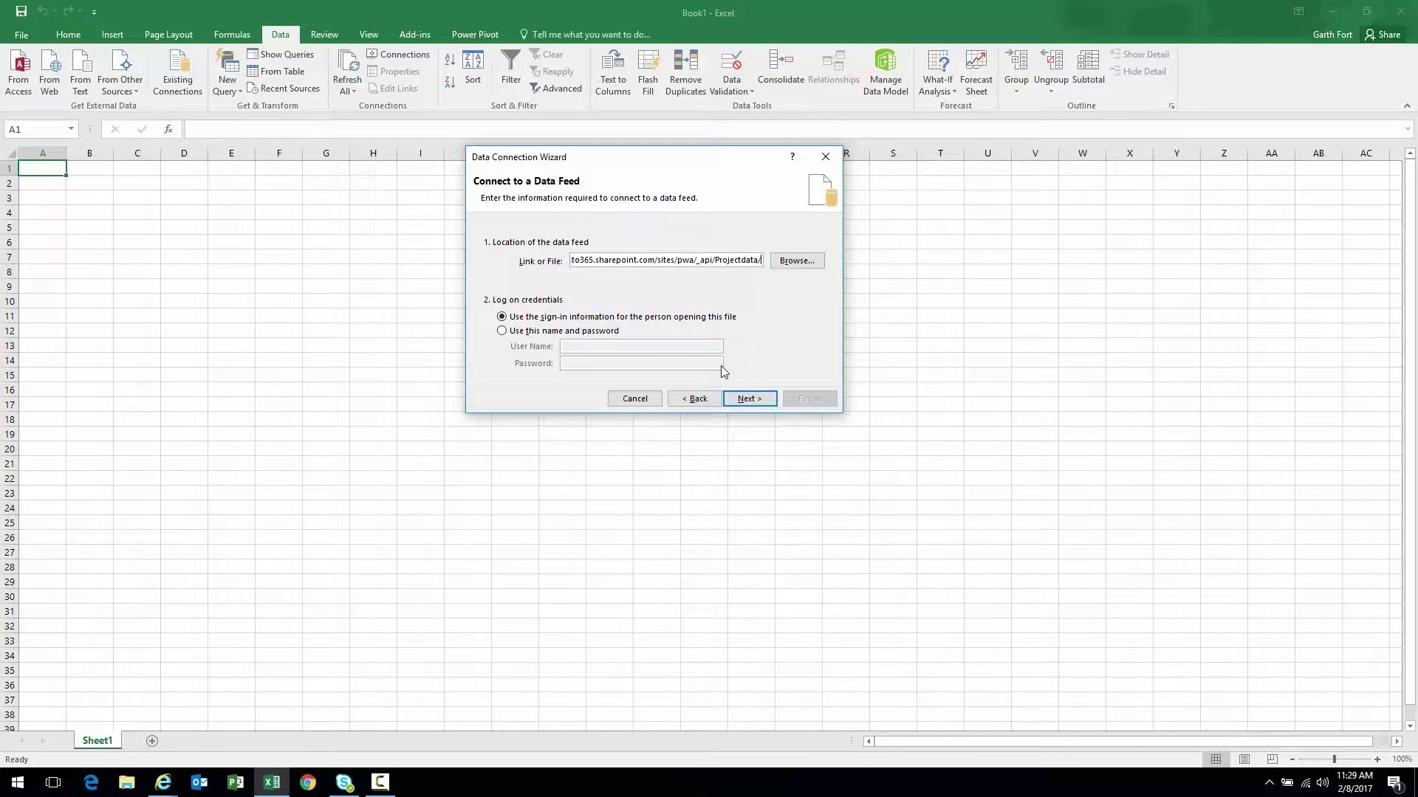
type("asks")
left_click(753, 401)
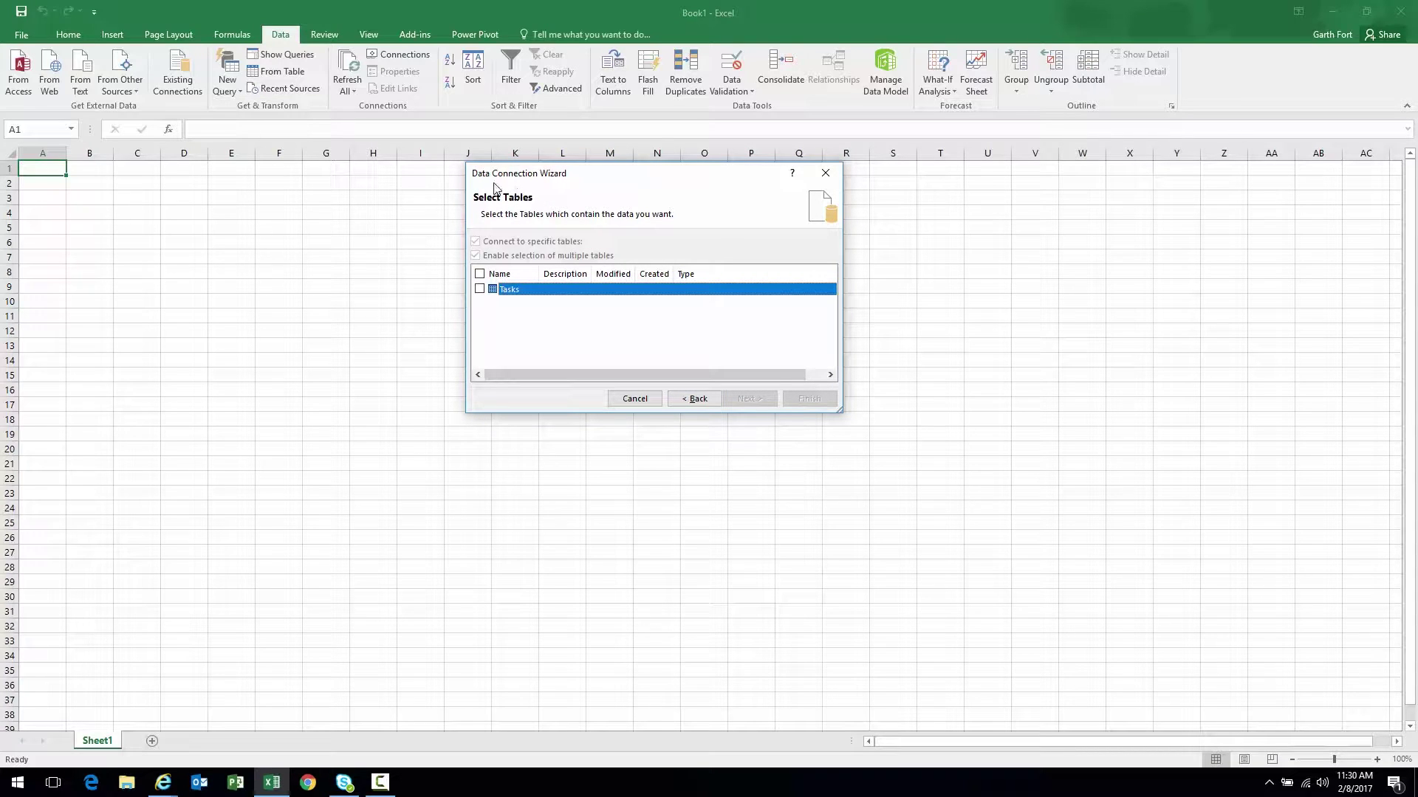
left_click(480, 289)
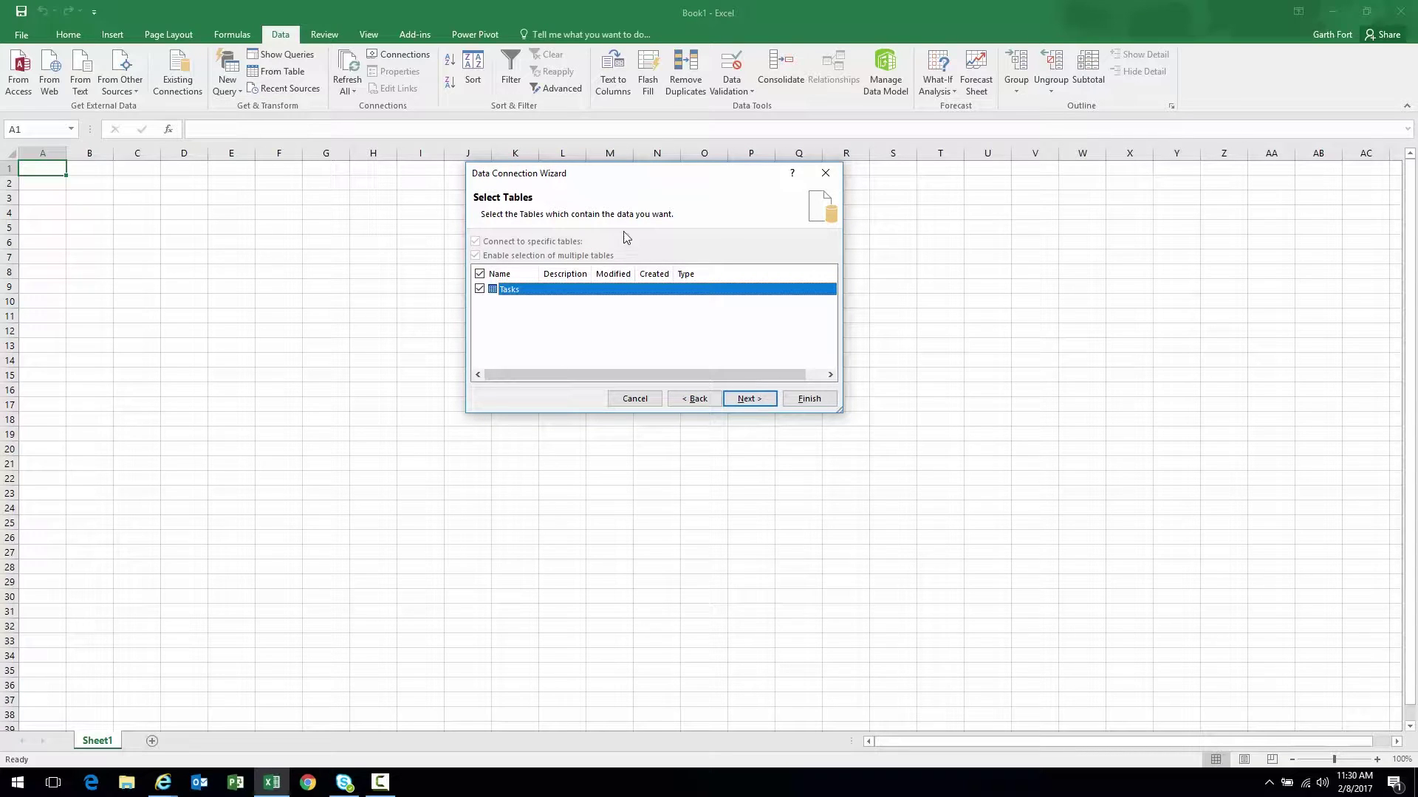
left_click(749, 399)
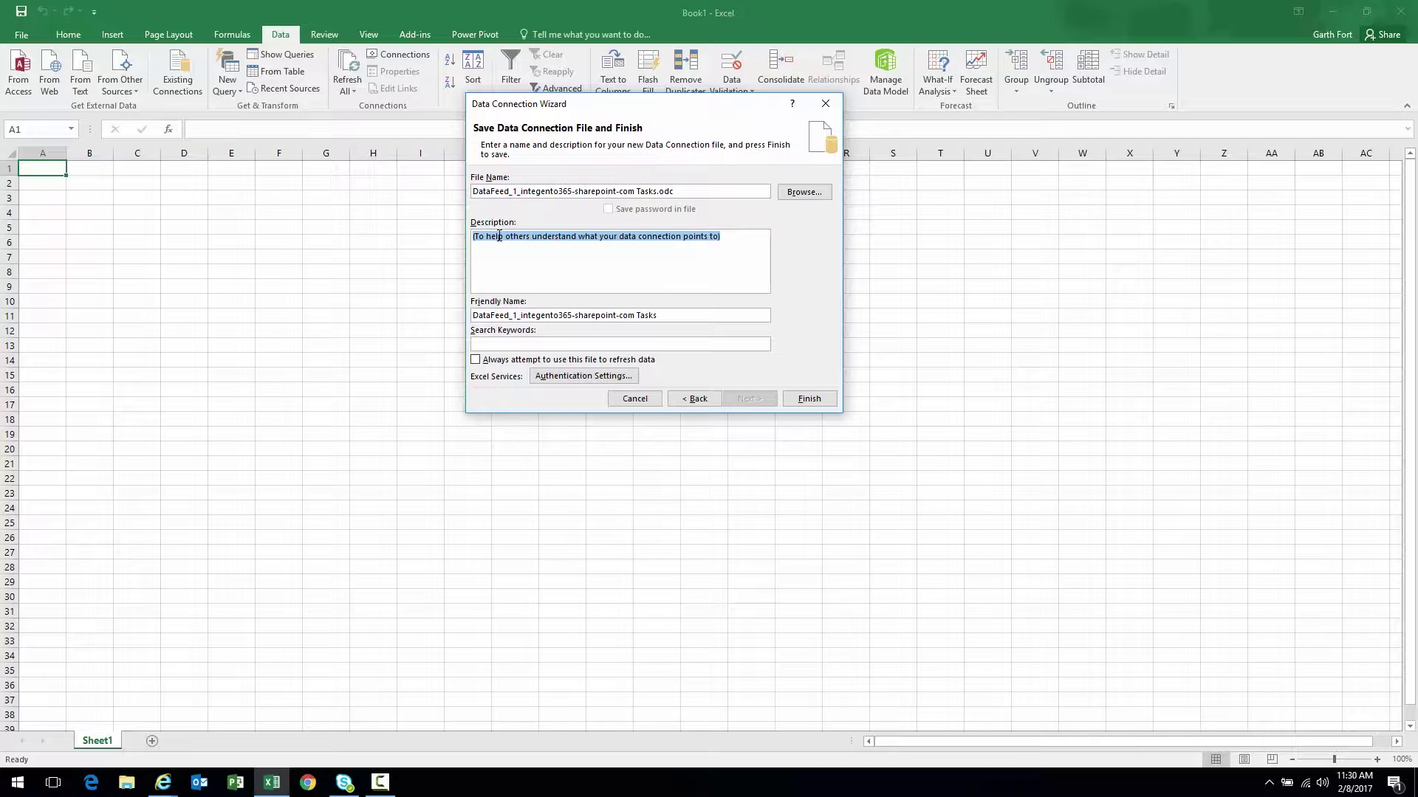
left_click(799, 401)
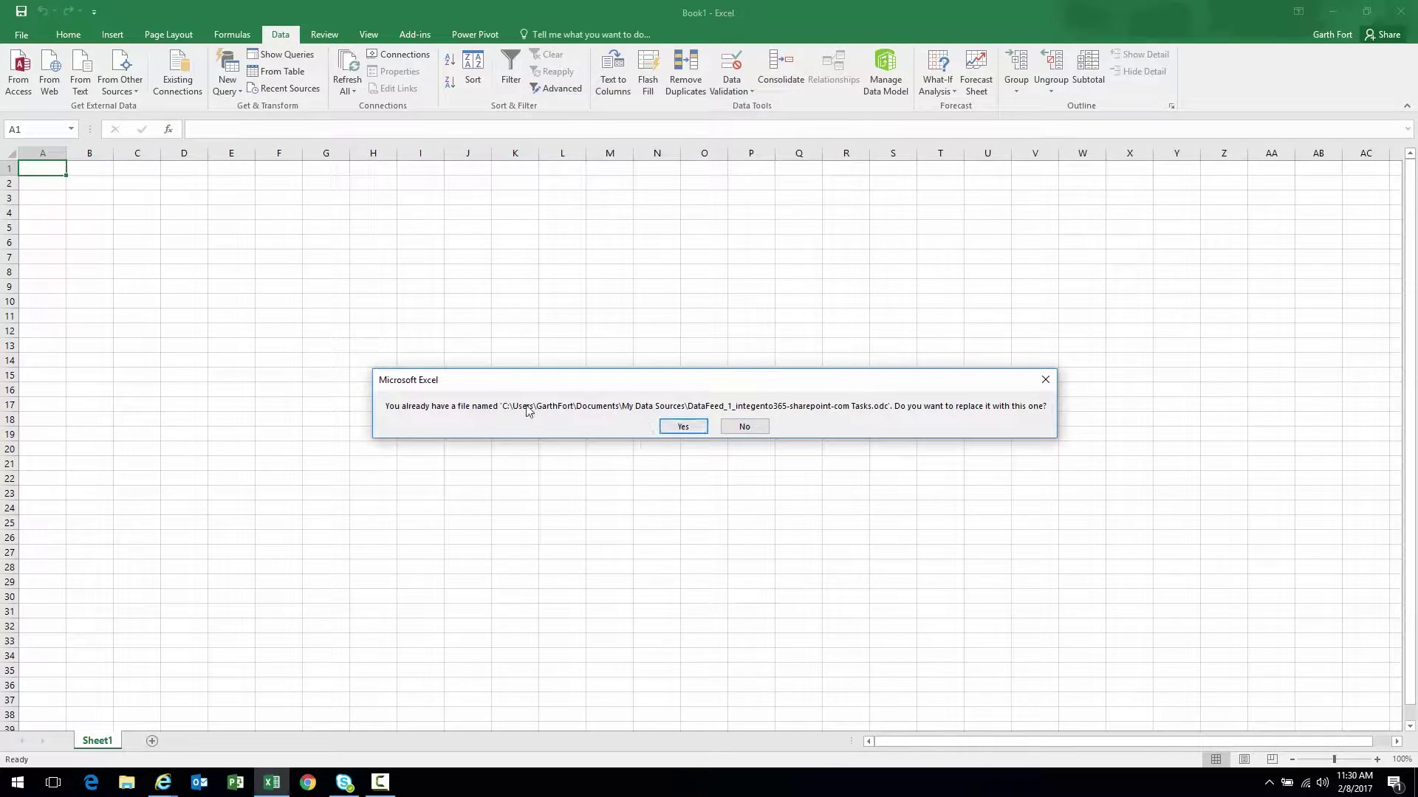
left_click(683, 425)
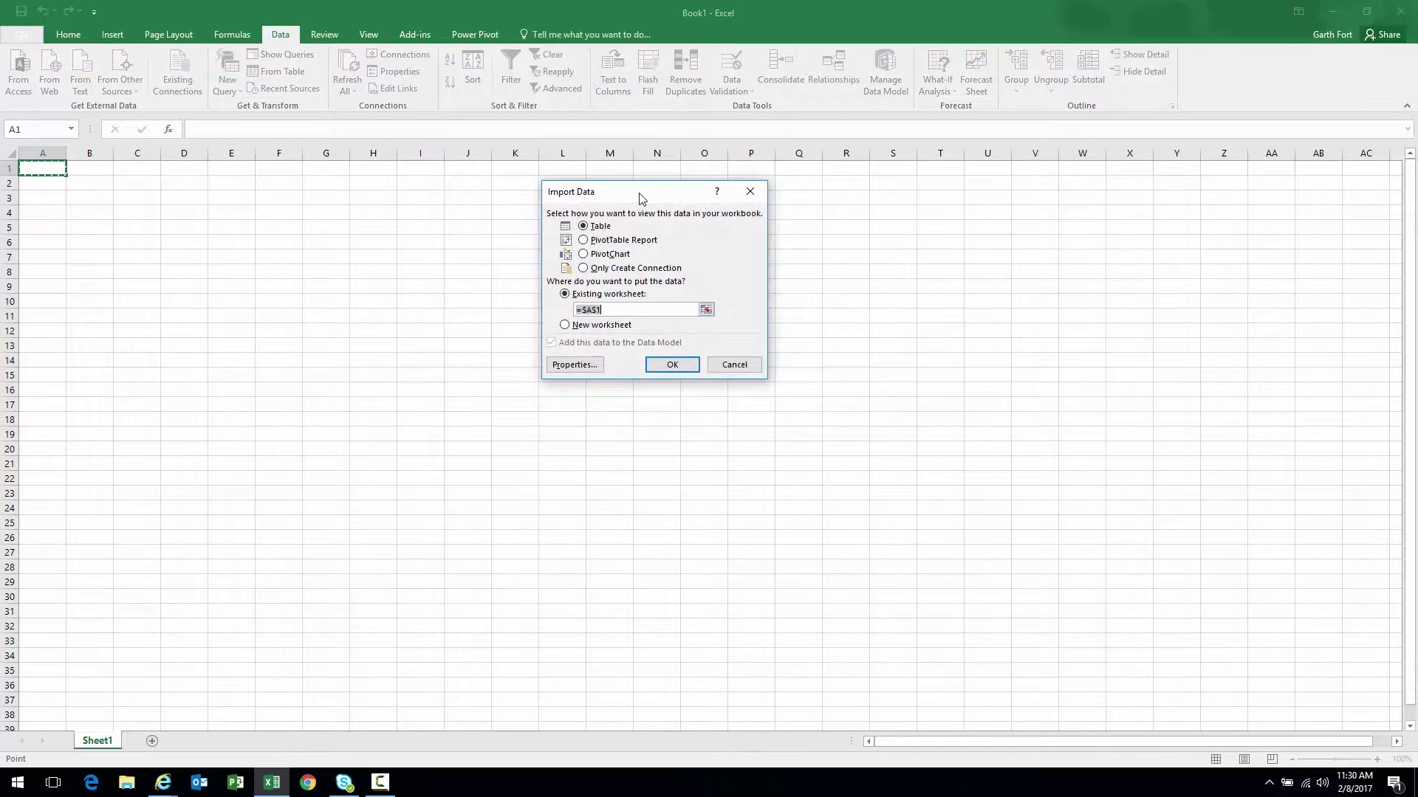
Step: Import the Tasks feed as a table at A1 and select MajorMilestone cells
left_click_drag(643, 197, 621, 211)
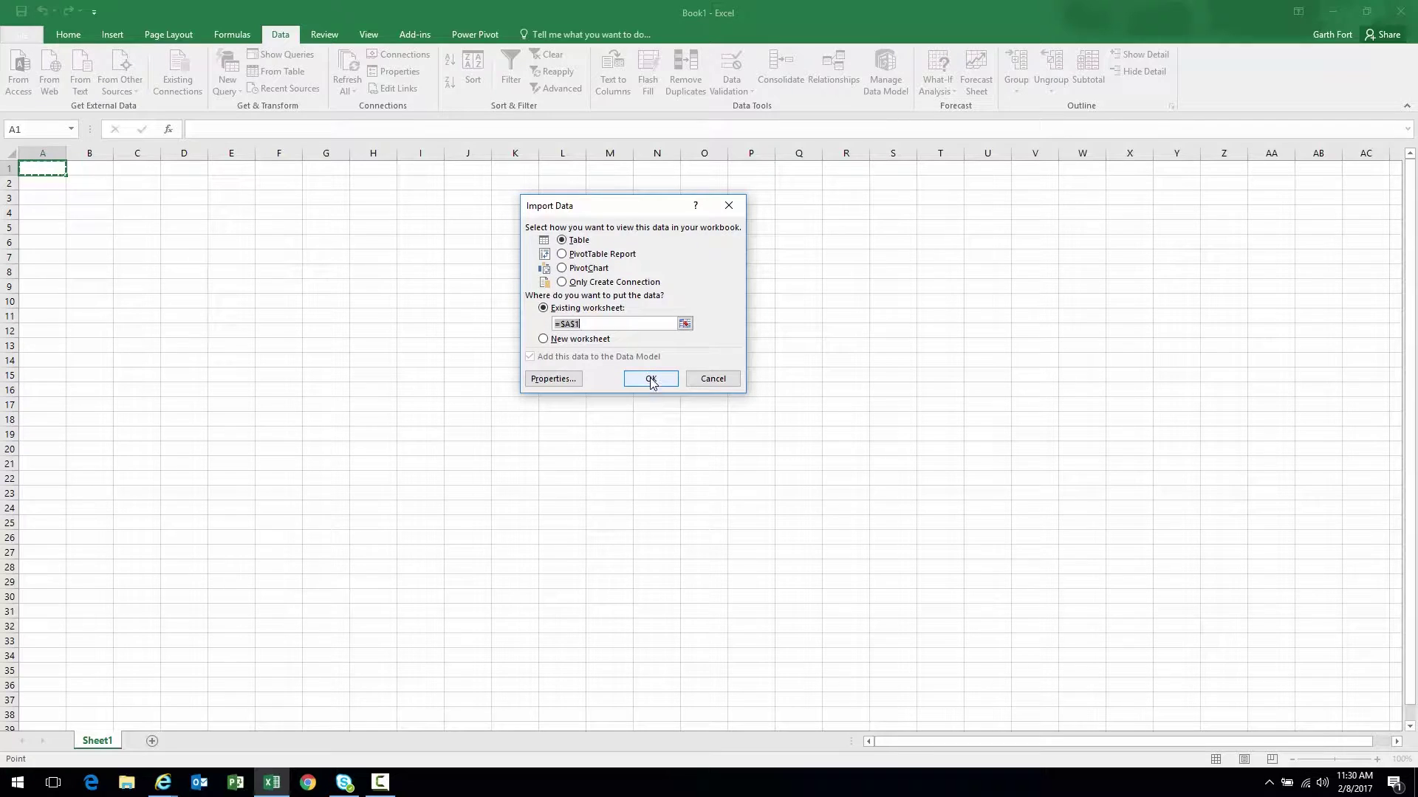
left_click(650, 380)
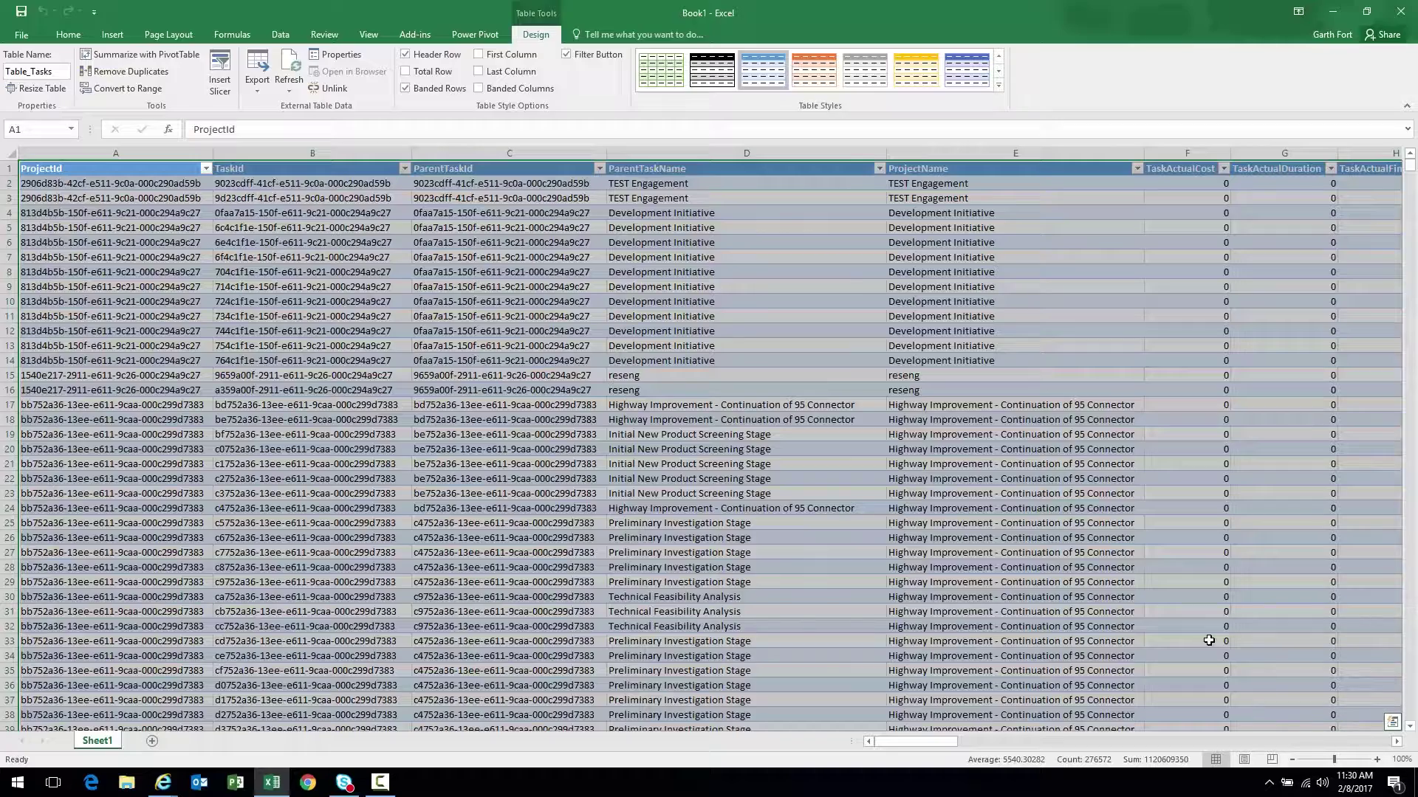
left_click(505, 289)
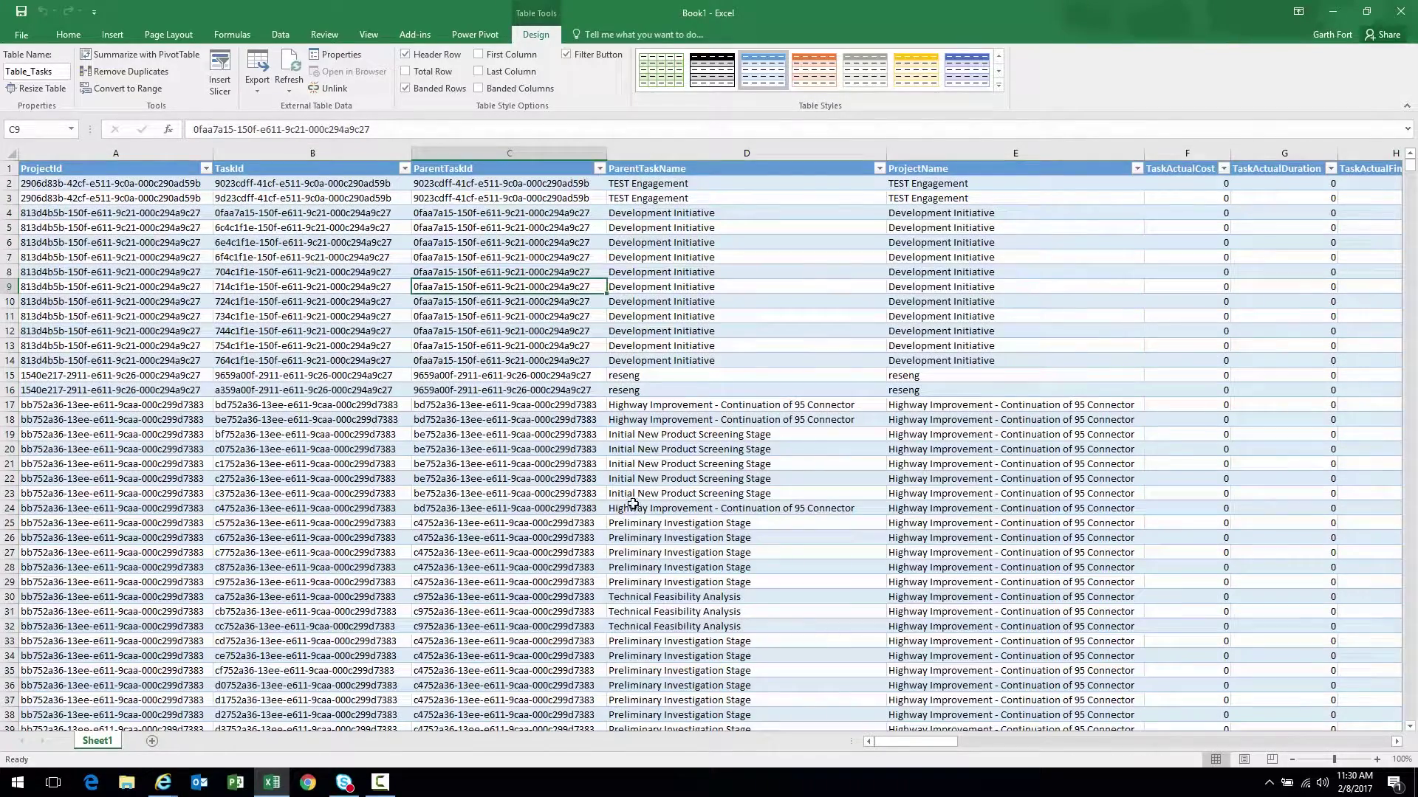
scroll(632, 504, "down", 8)
scroll(631, 504, "down", 4)
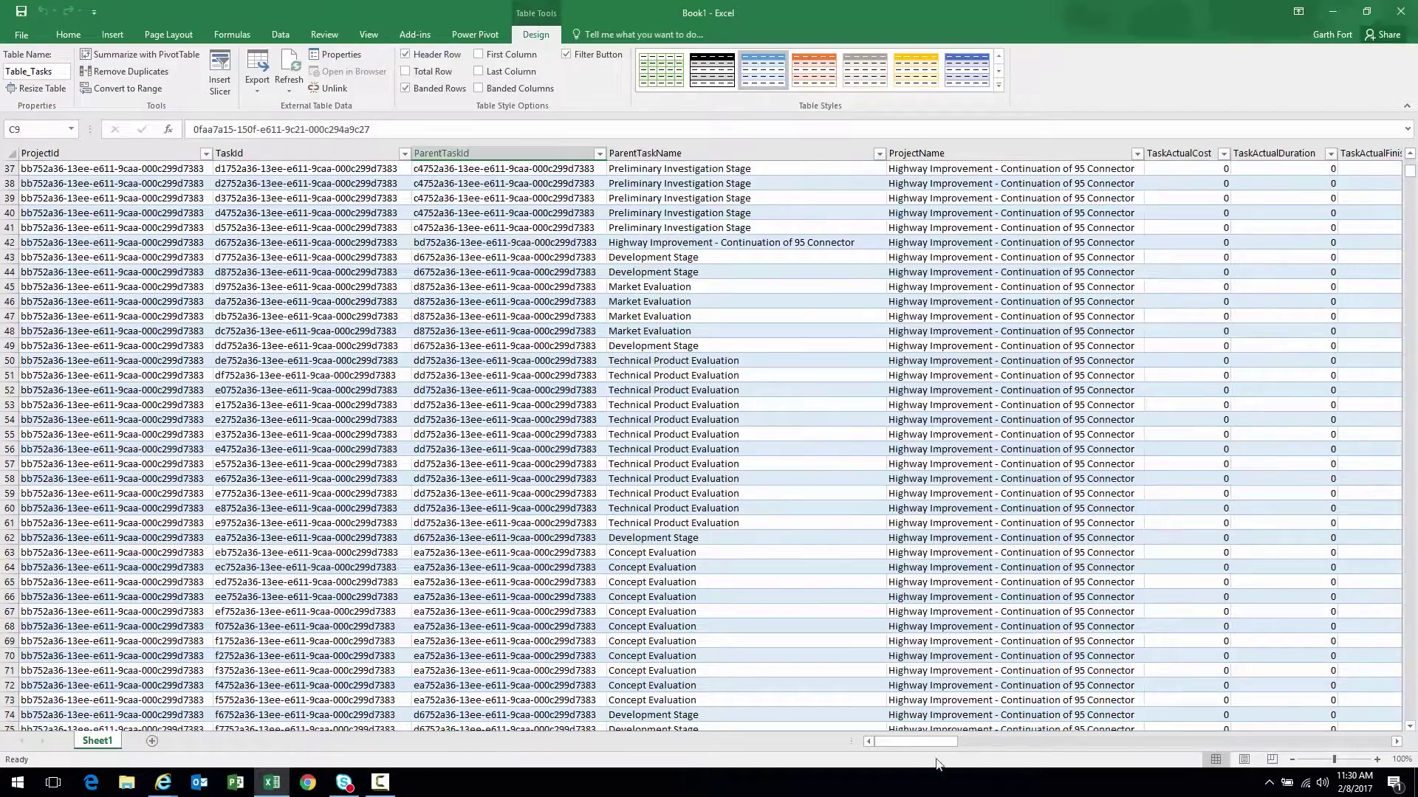
left_click_drag(940, 743, 1358, 756)
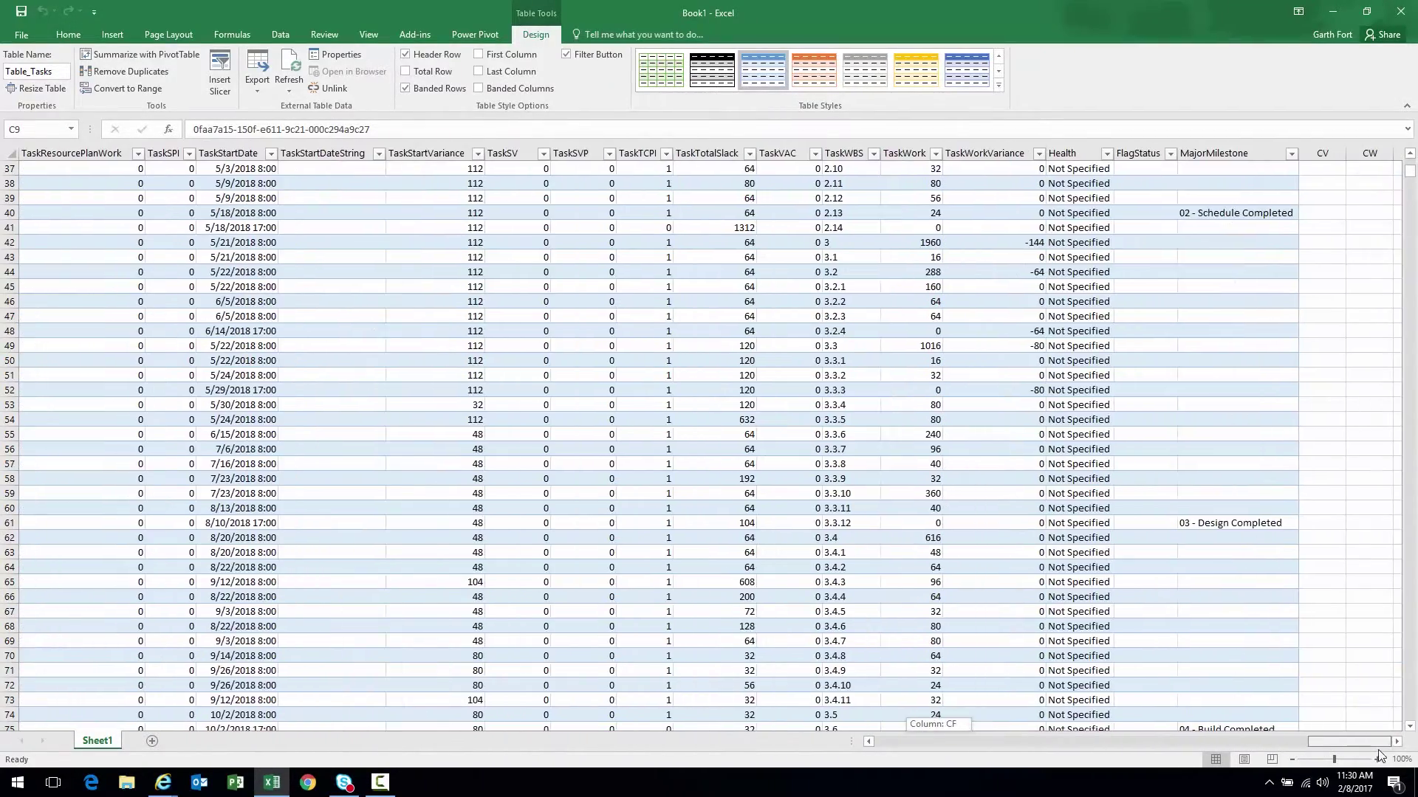
mouse_move(1219, 169)
left_mouse_down()
mouse_move(1186, 617)
mouse_move(1219, 194)
mouse_move(1211, 508)
left_mouse_up()
scroll(1199, 508, "up", 3)
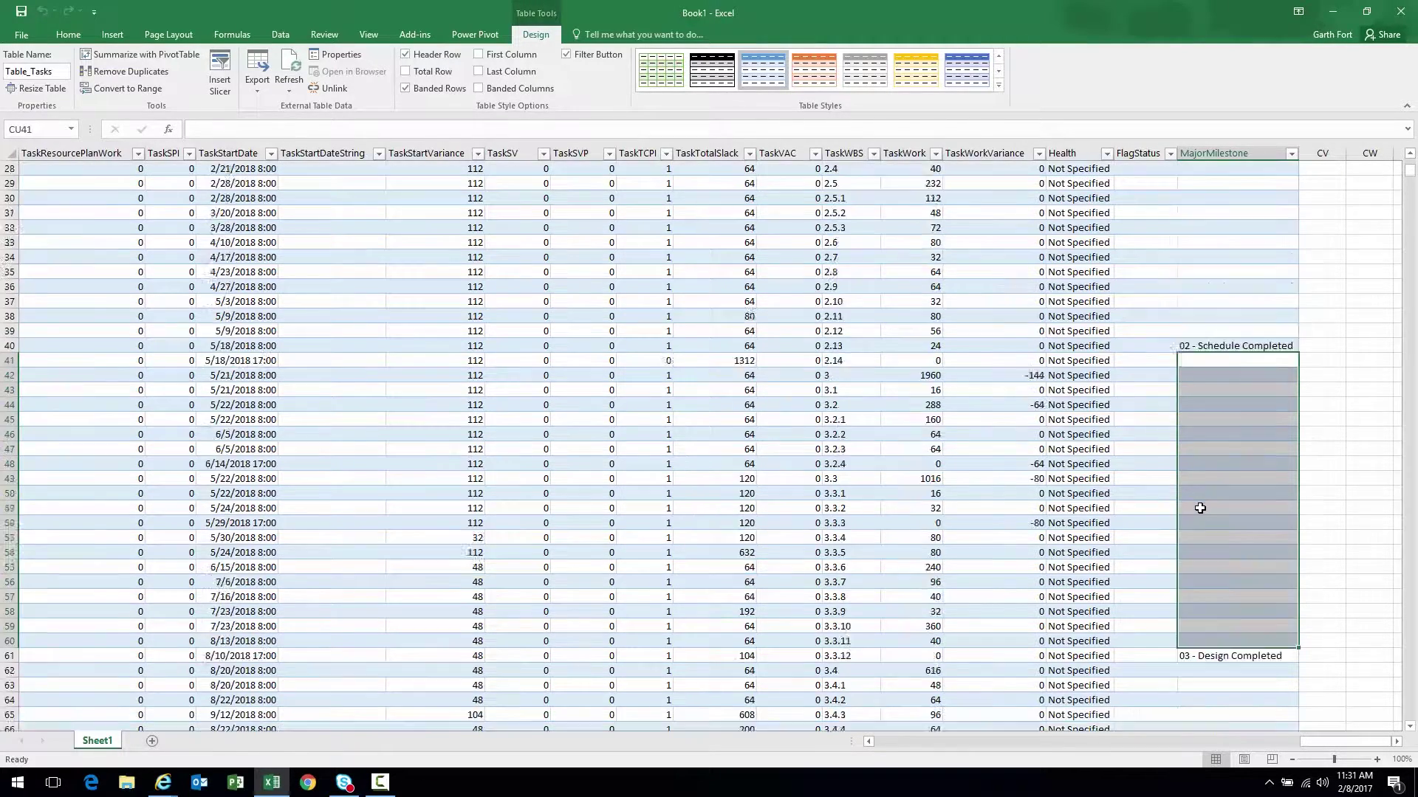
scroll(1199, 507, "up", 9)
scroll(1230, 410, "down", 1)
scroll(1250, 371, "up", 1)
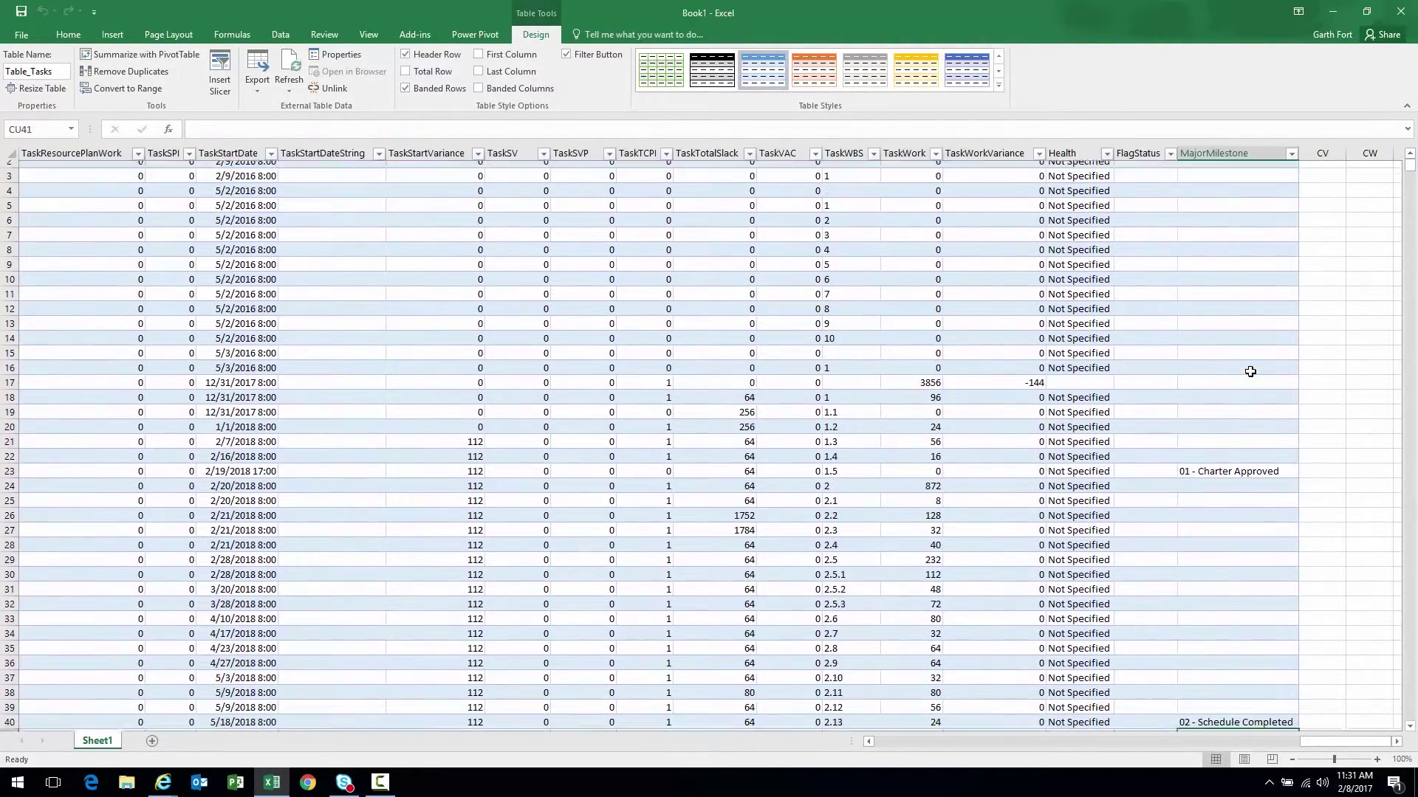
scroll(1240, 332, "up", 1)
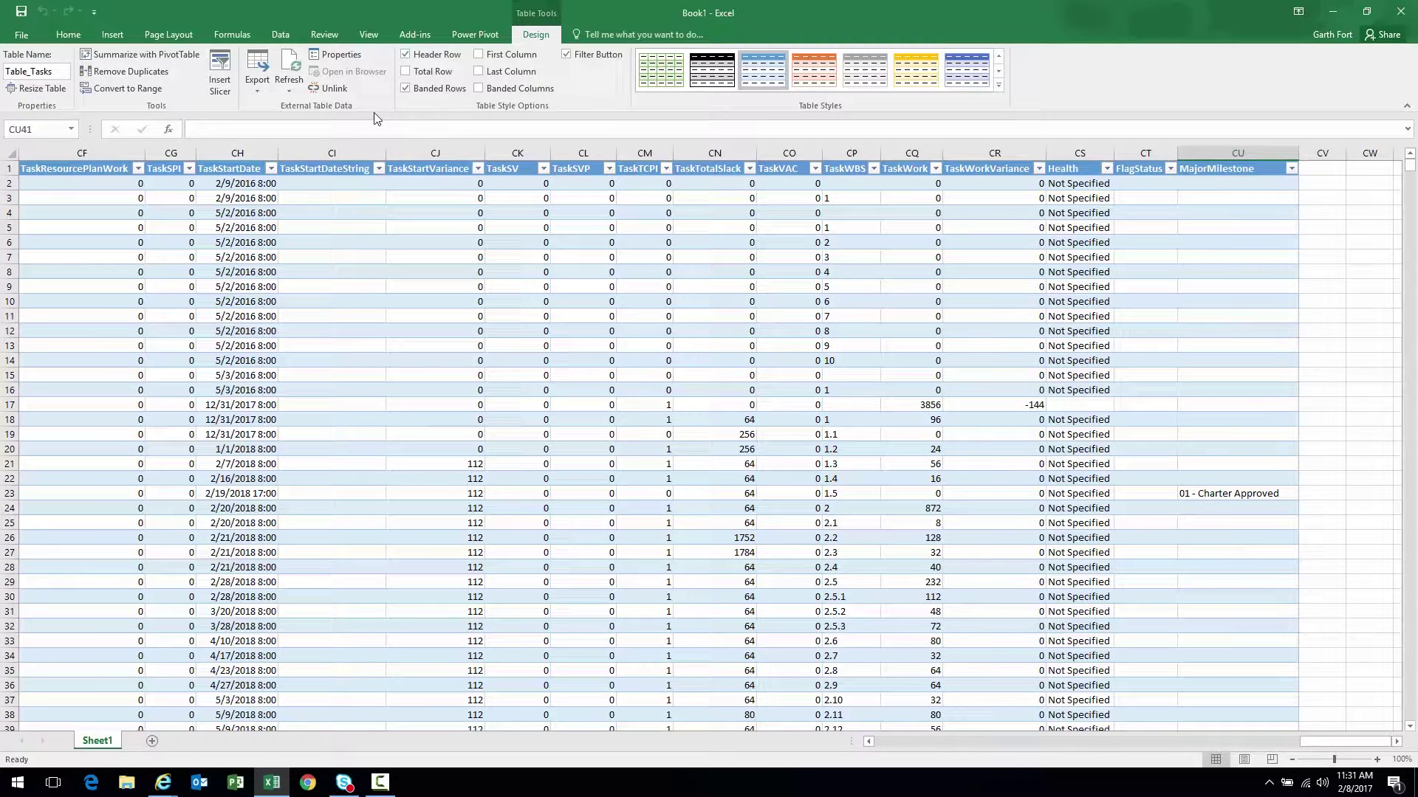
Step: Append ?$filter=MajorMilestone ne null to the Tasks connection string and apply it
left_click(276, 38)
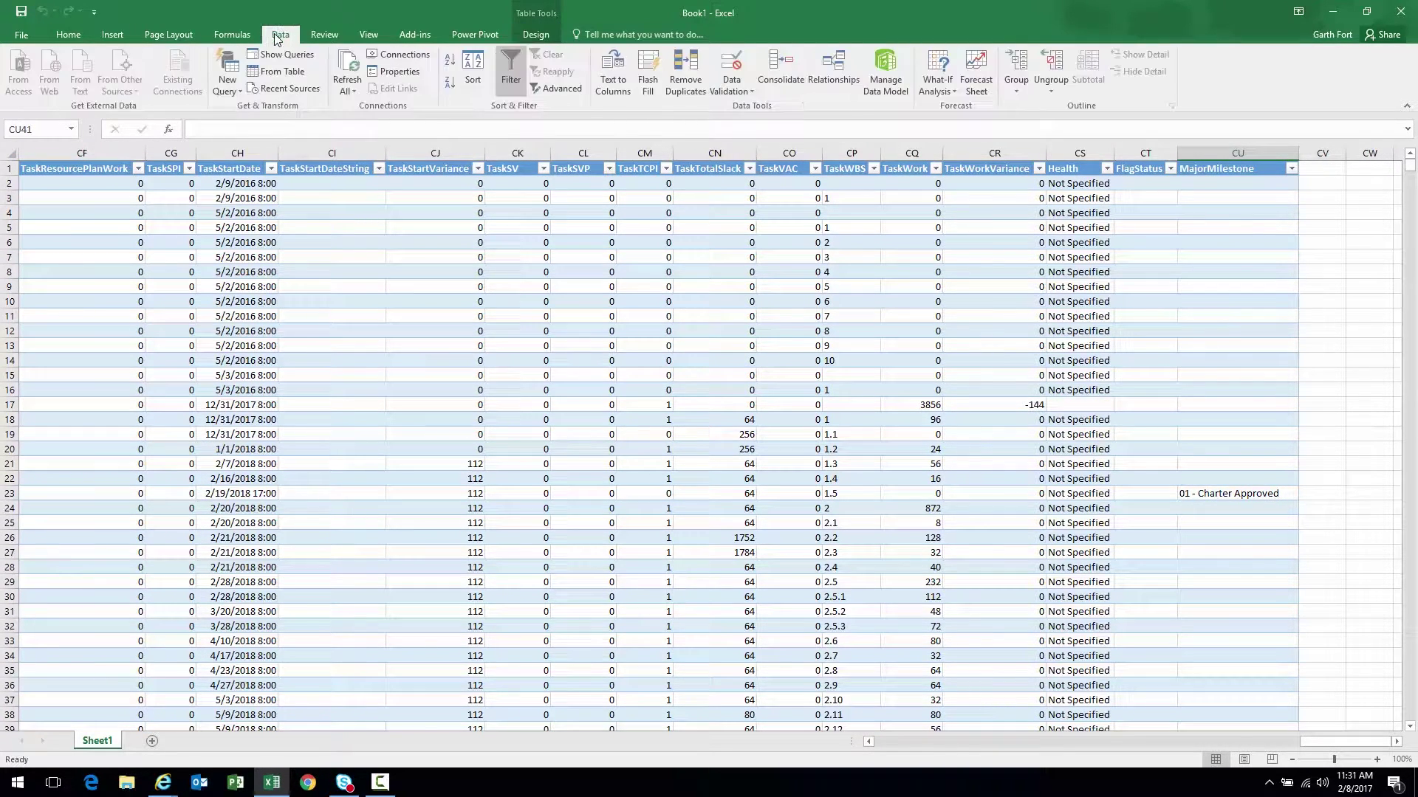
left_click(398, 52)
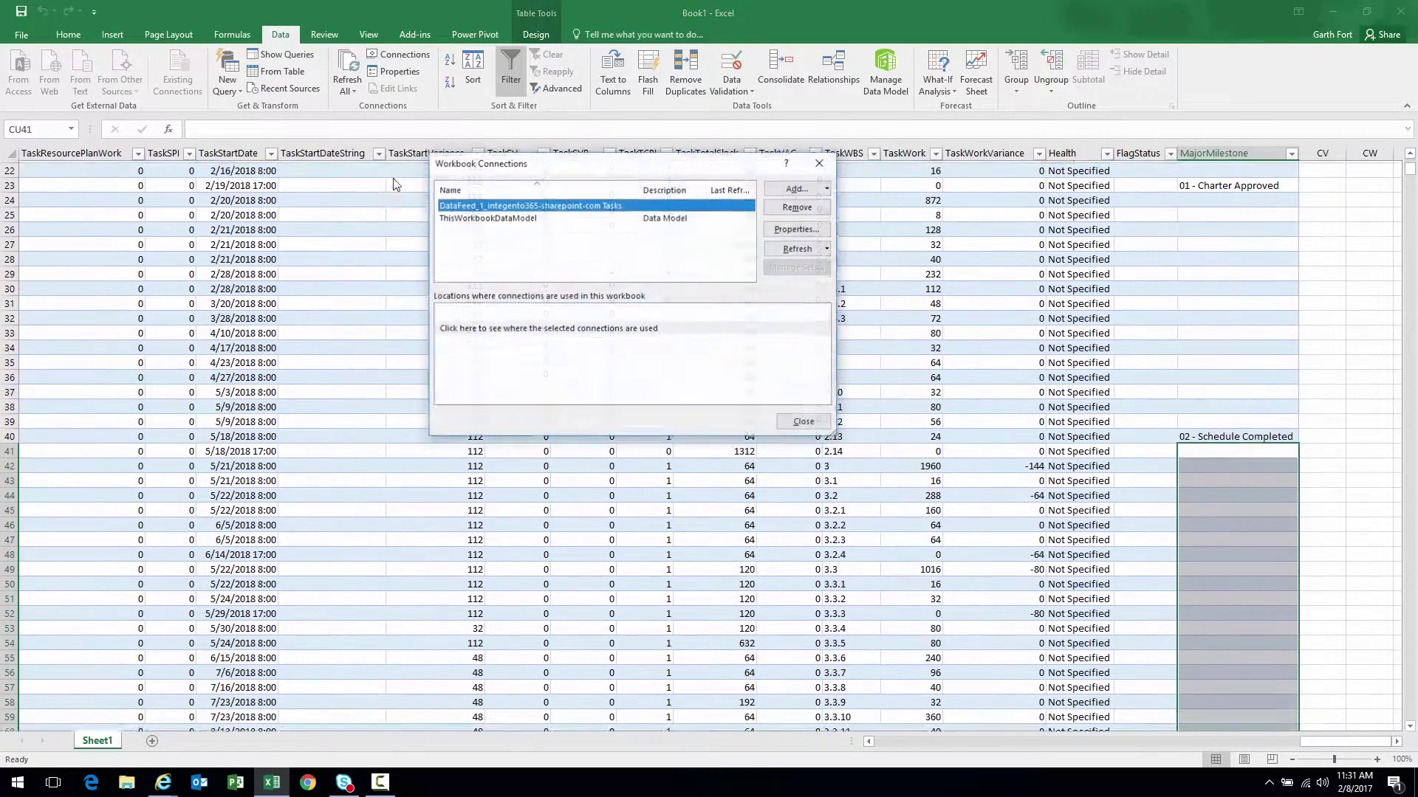
left_click_drag(640, 164, 603, 210)
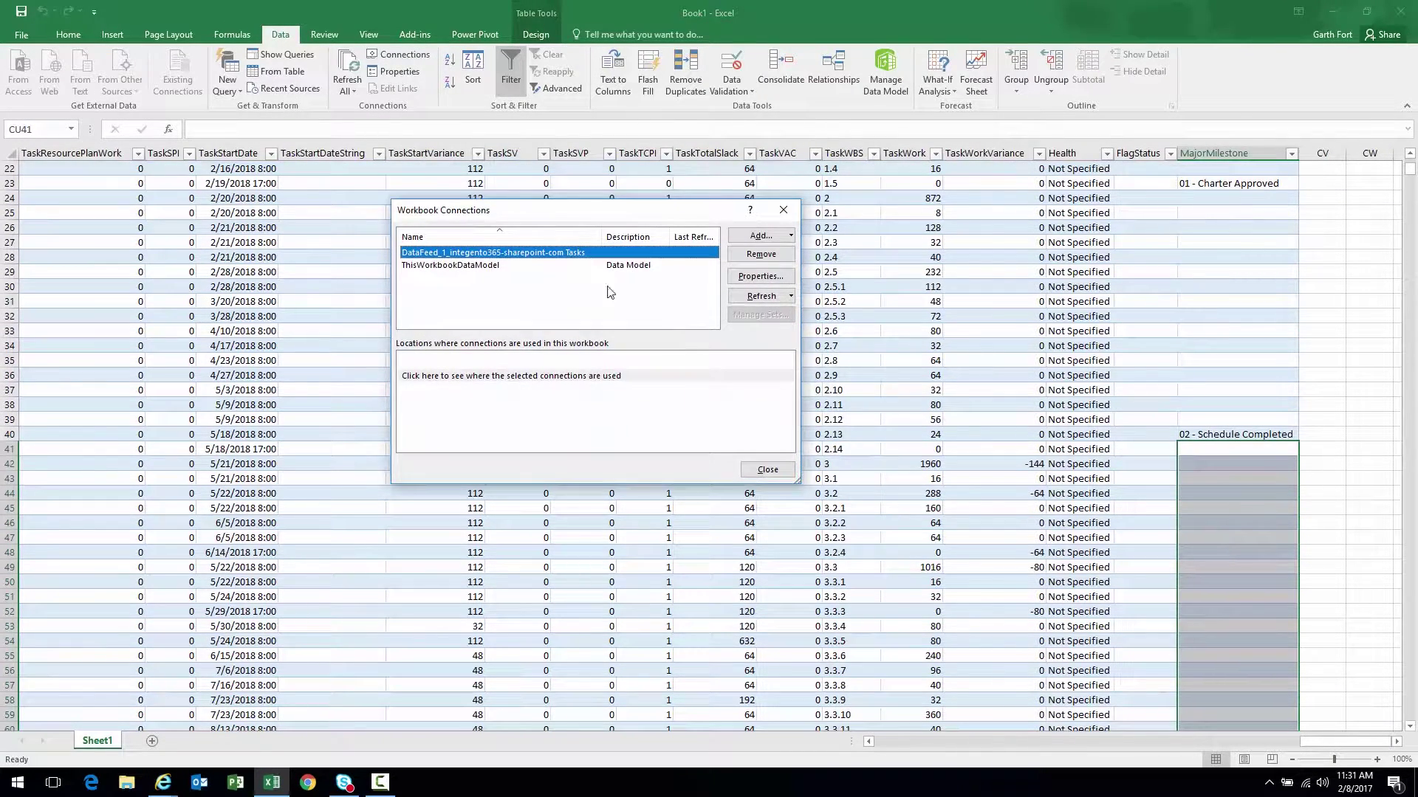
left_click(754, 281)
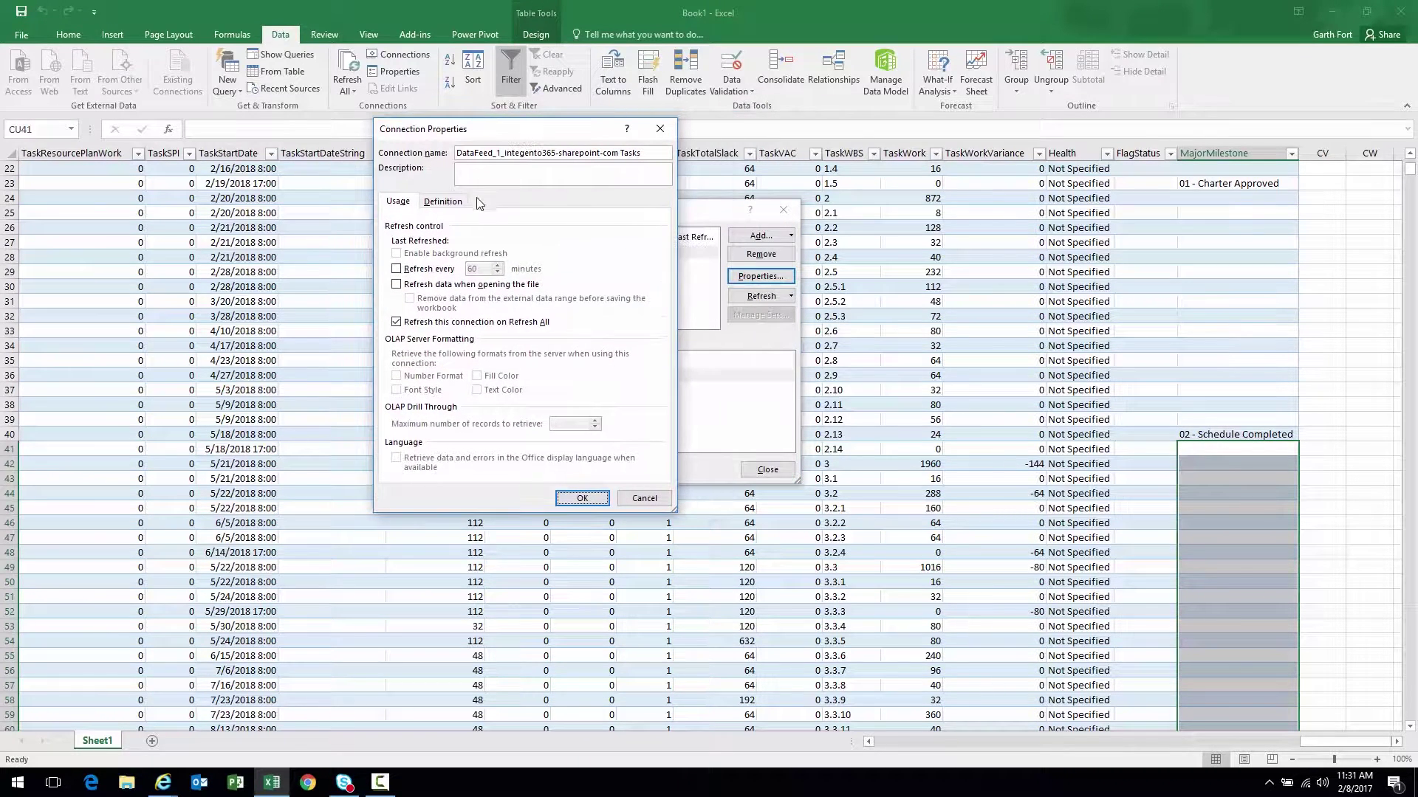
left_click(444, 202)
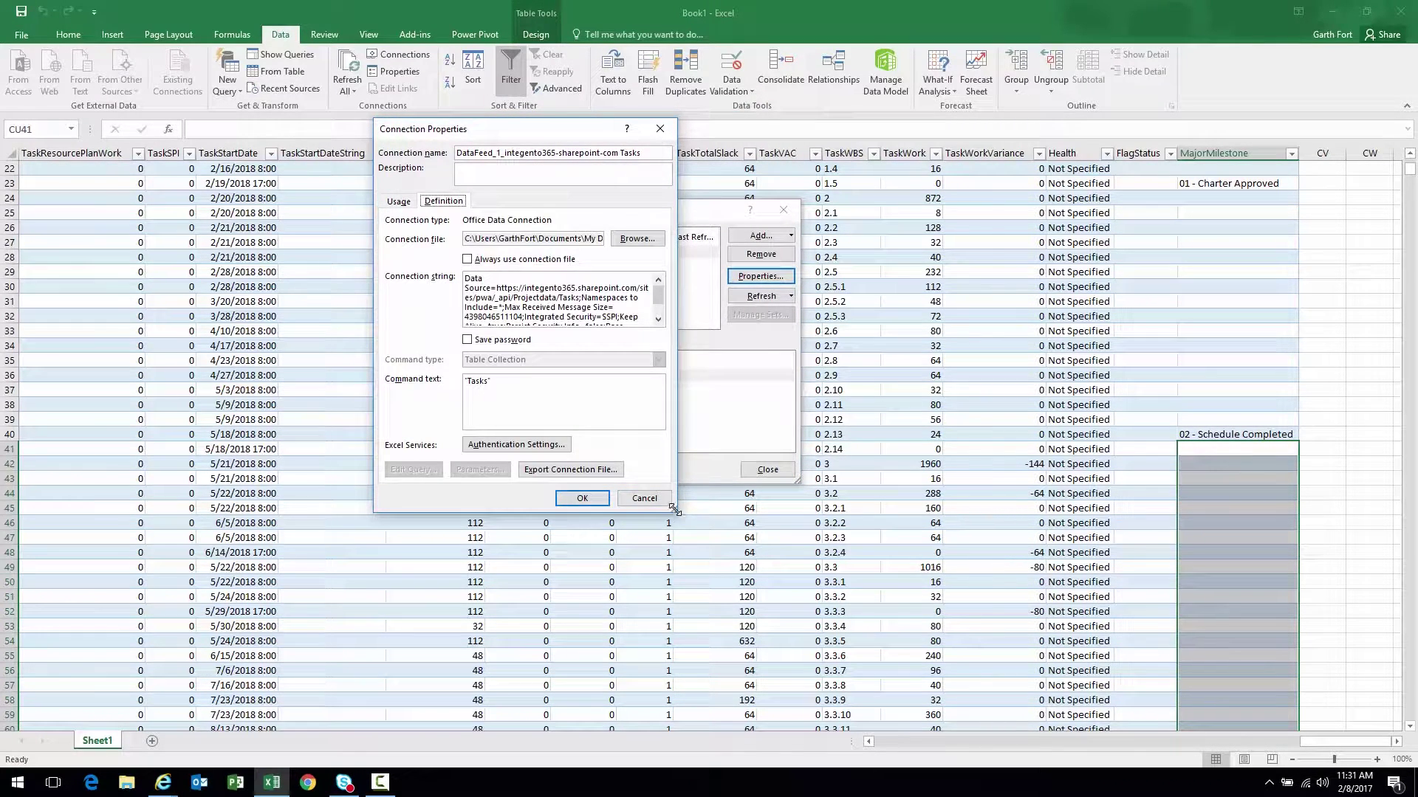
left_click_drag(672, 507, 1045, 550)
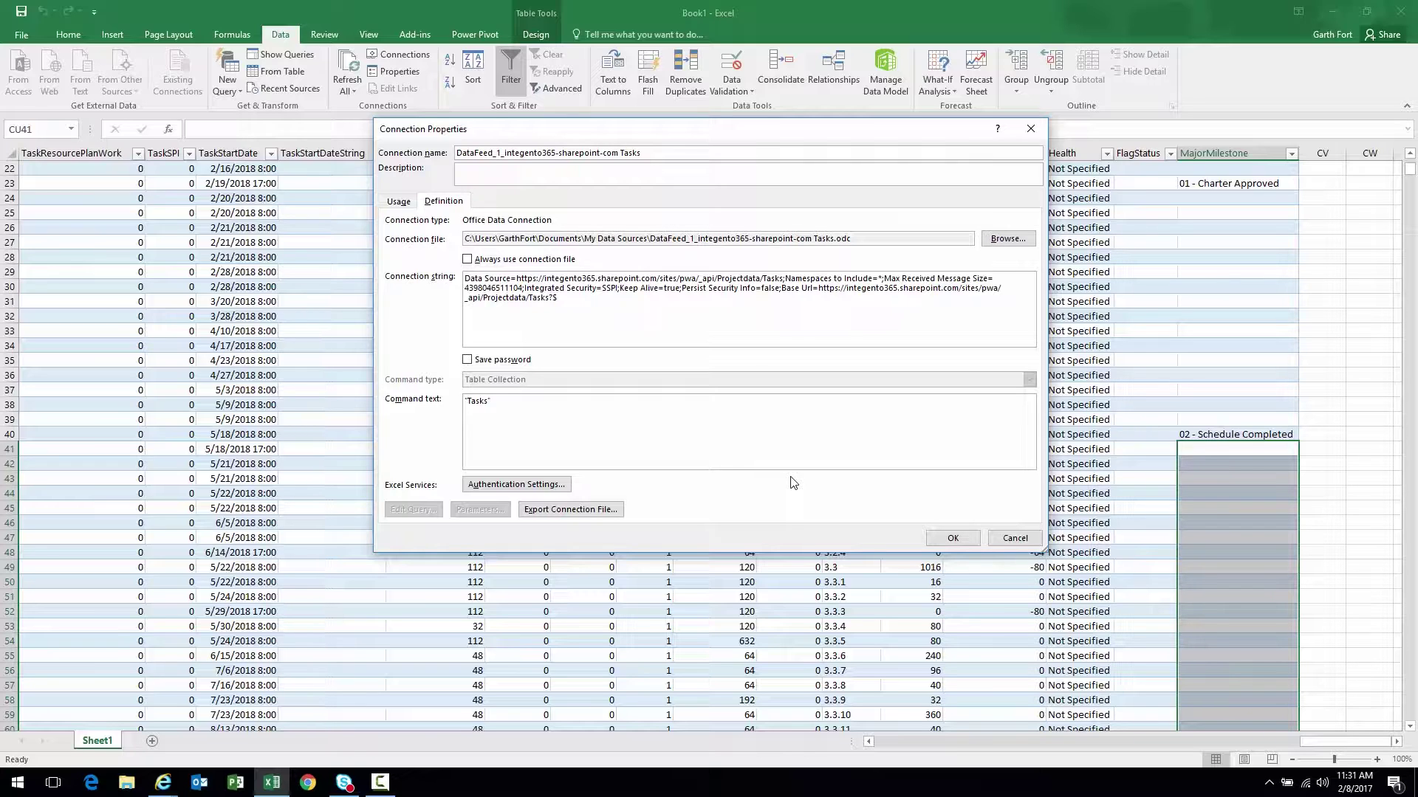
type("filter=Ma")
type("jorMilestone ne null")
left_click_drag(547, 300, 672, 302)
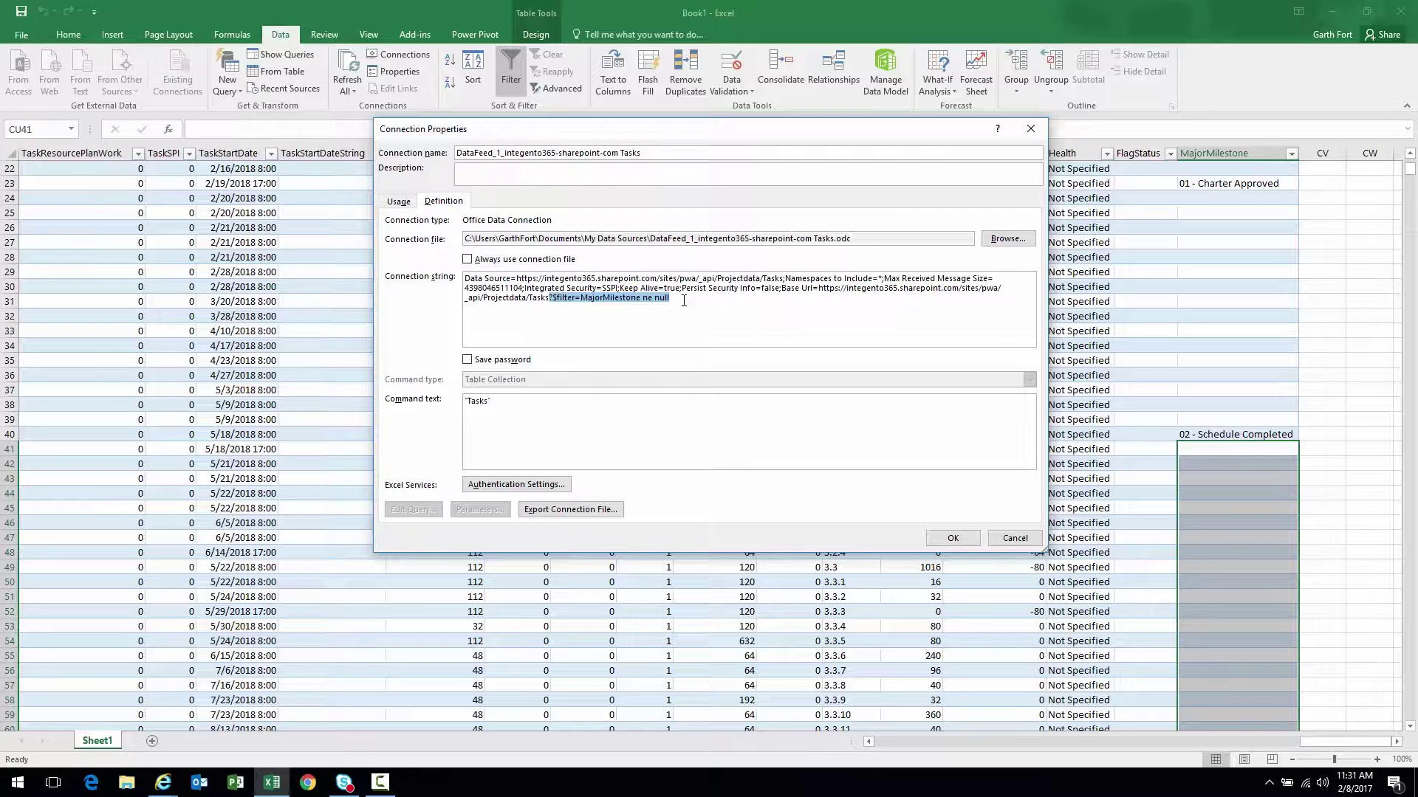
left_click(953, 539)
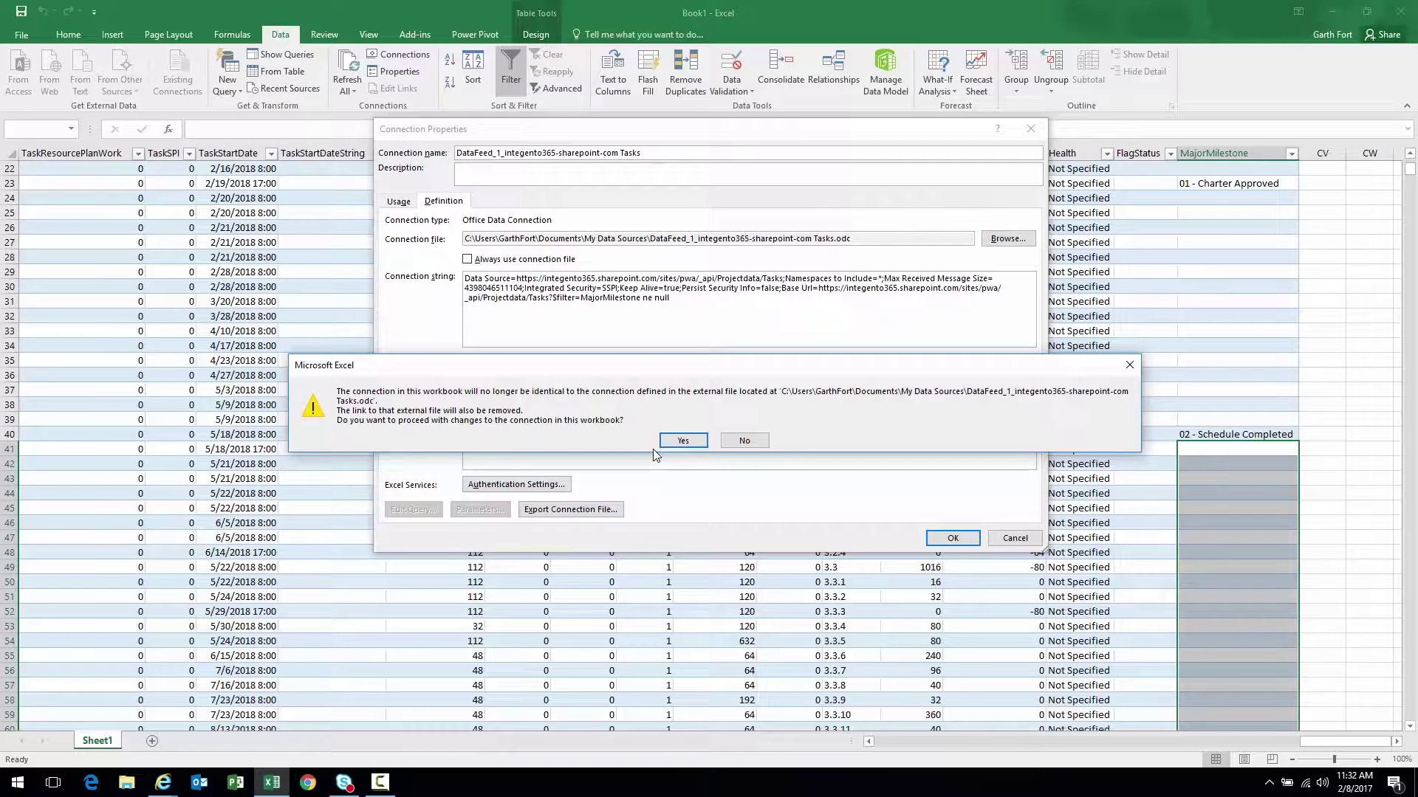
left_click(684, 441)
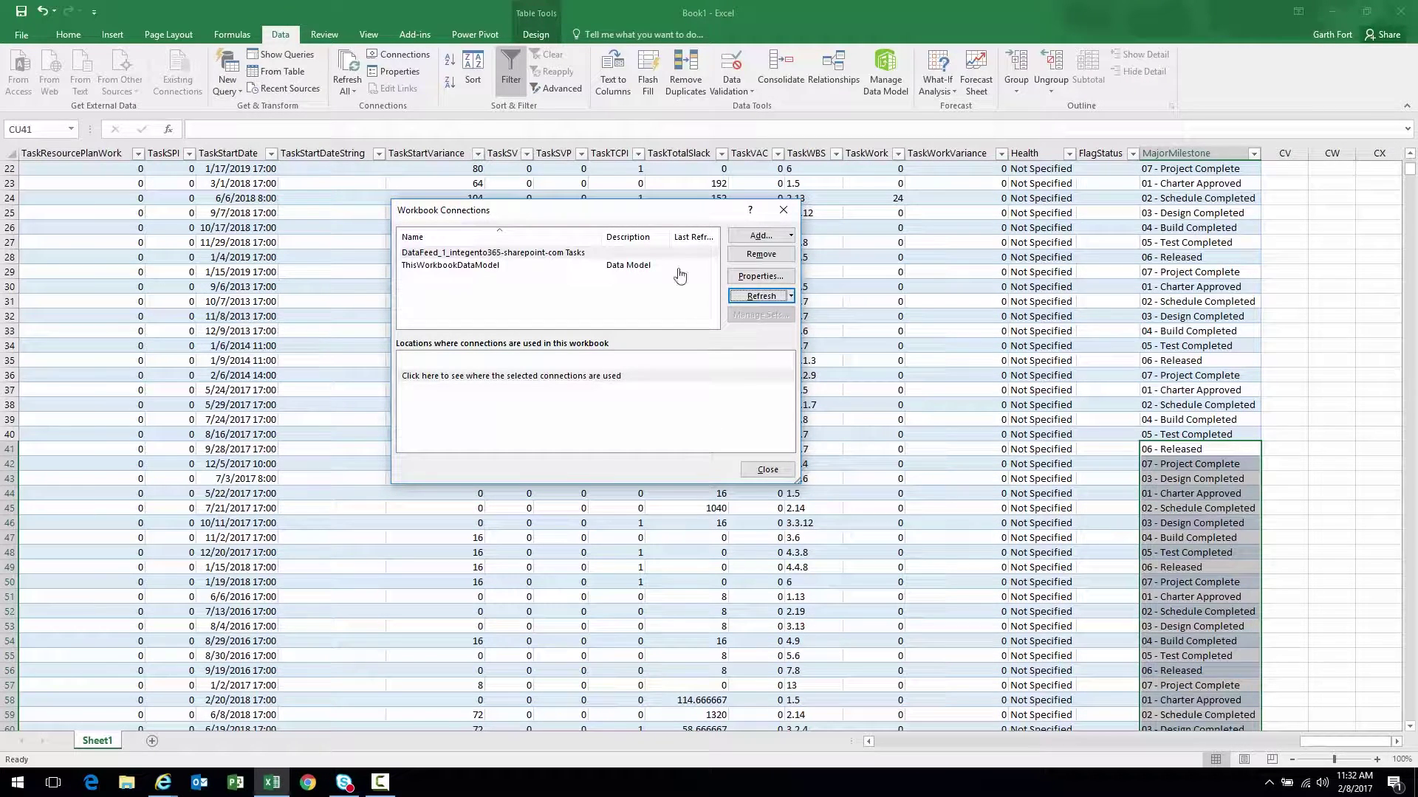
Step: Close the connections list and review the refreshed MajorMilestone values
left_click(768, 470)
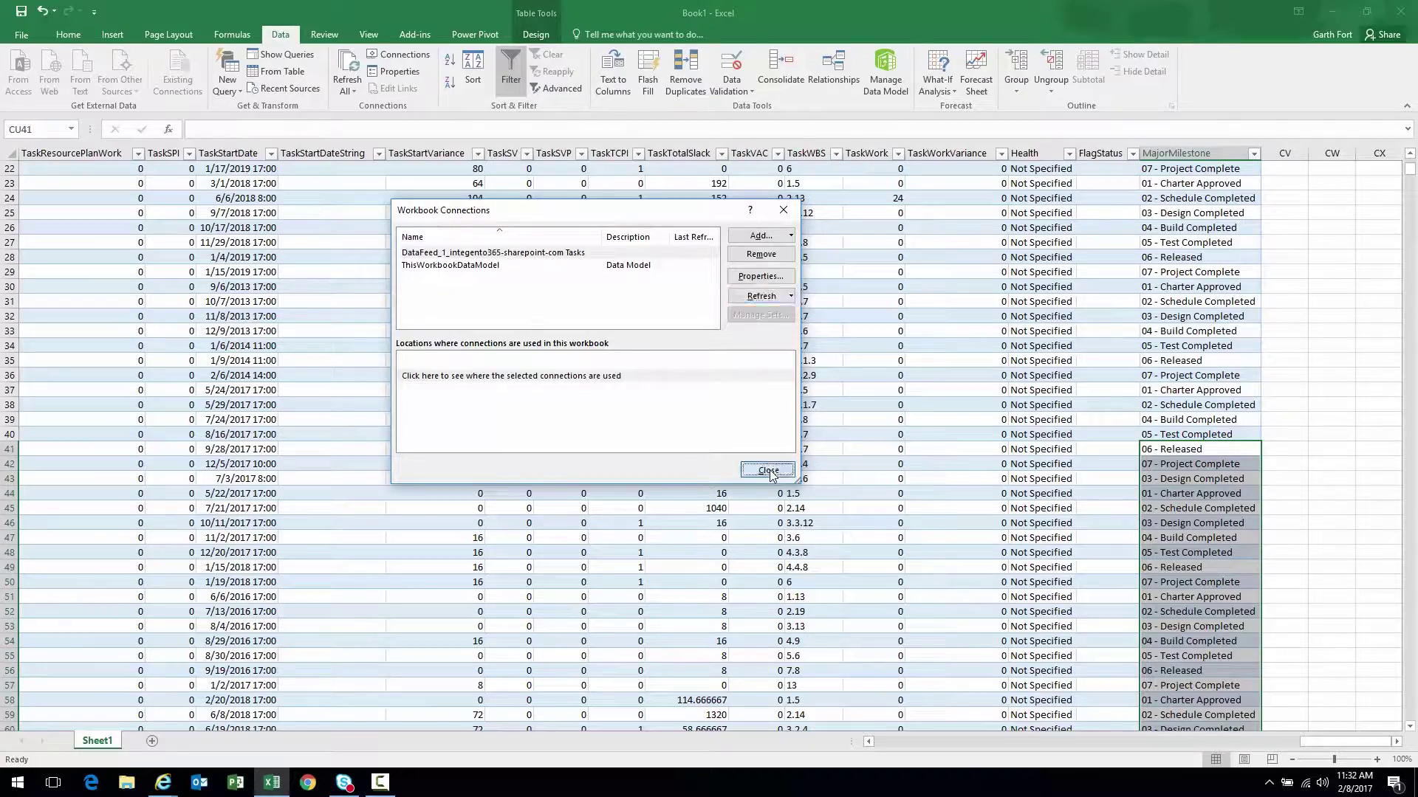
left_click_drag(1188, 183, 1184, 543)
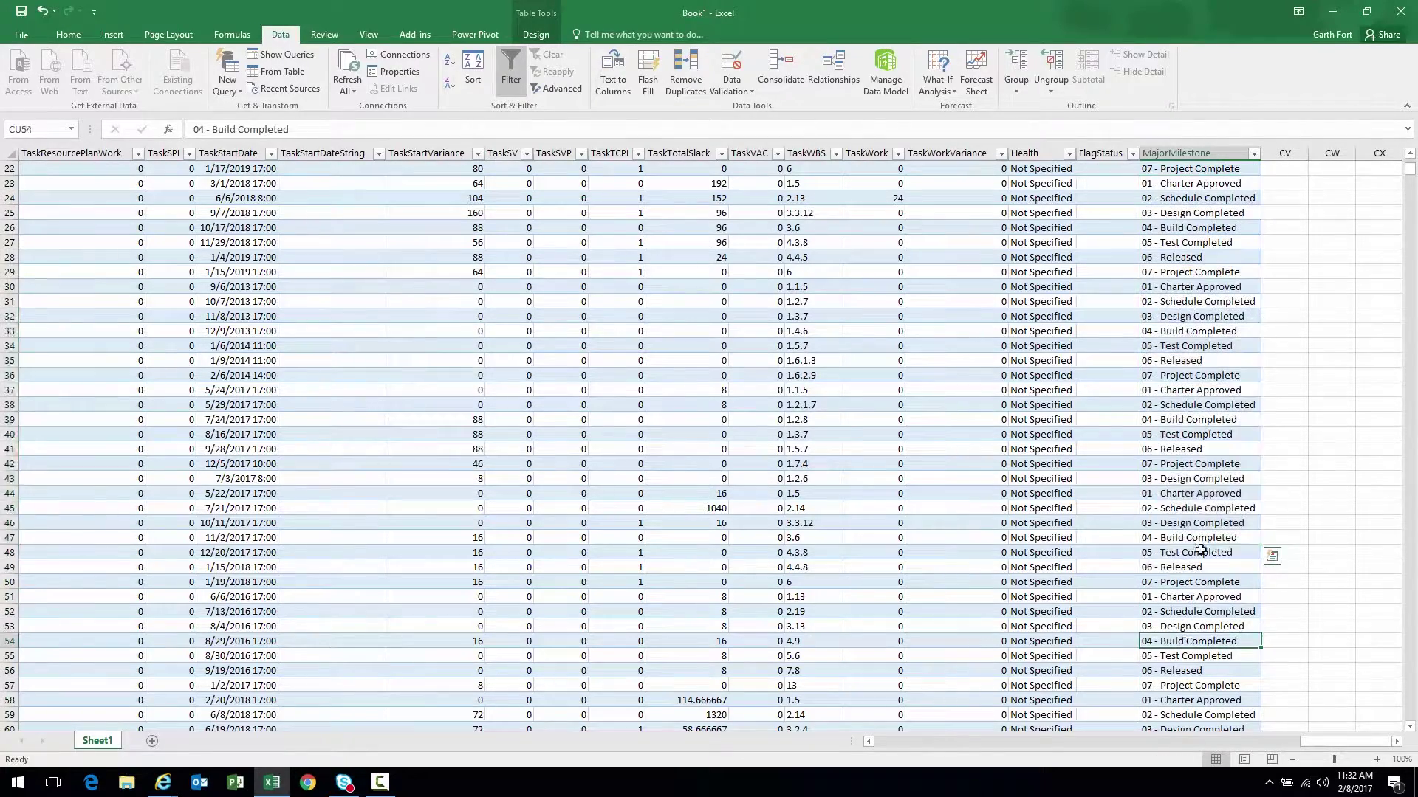
left_click_drag(1185, 169, 1187, 448)
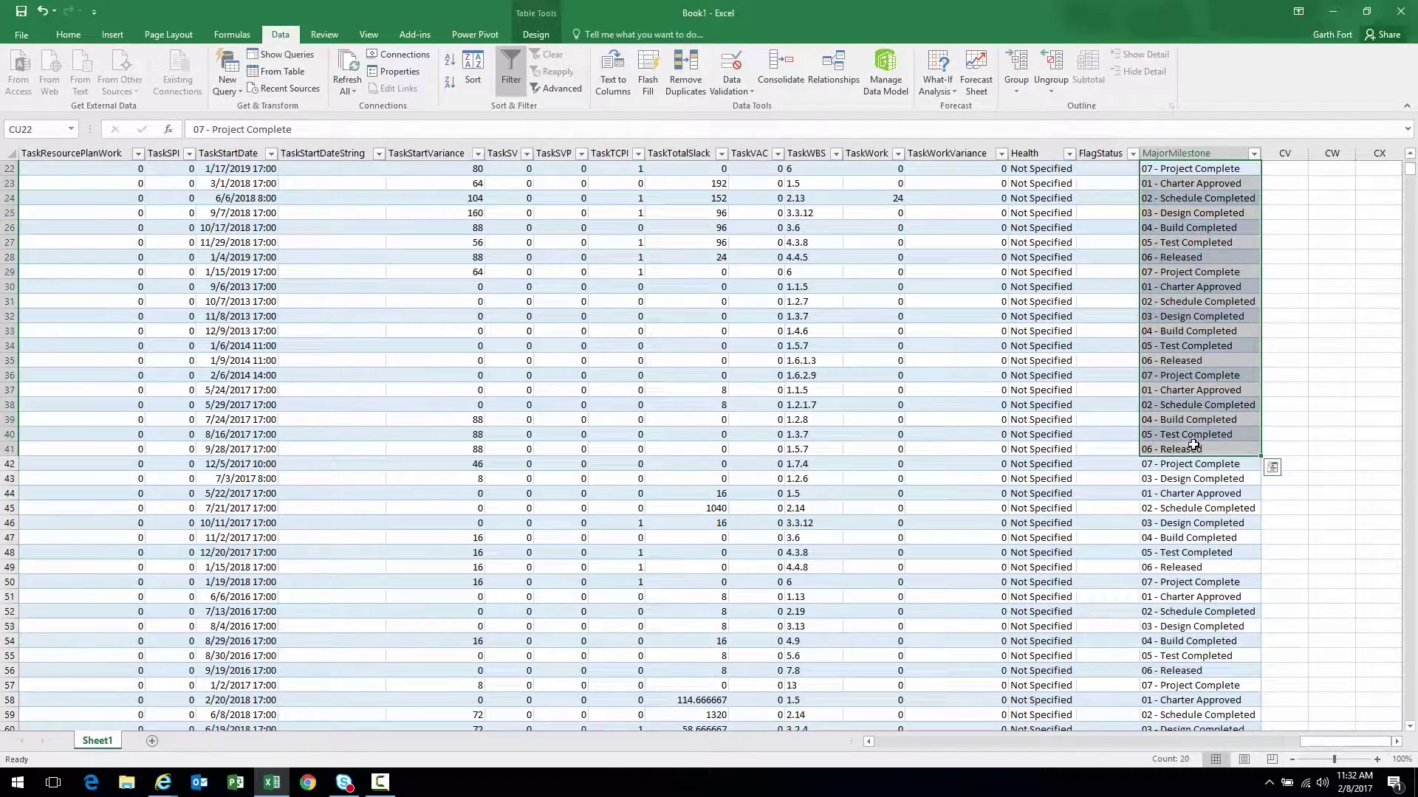
scroll(1187, 465, "down", 6)
scroll(1186, 471, "up", 7)
scroll(1187, 471, "up", 6)
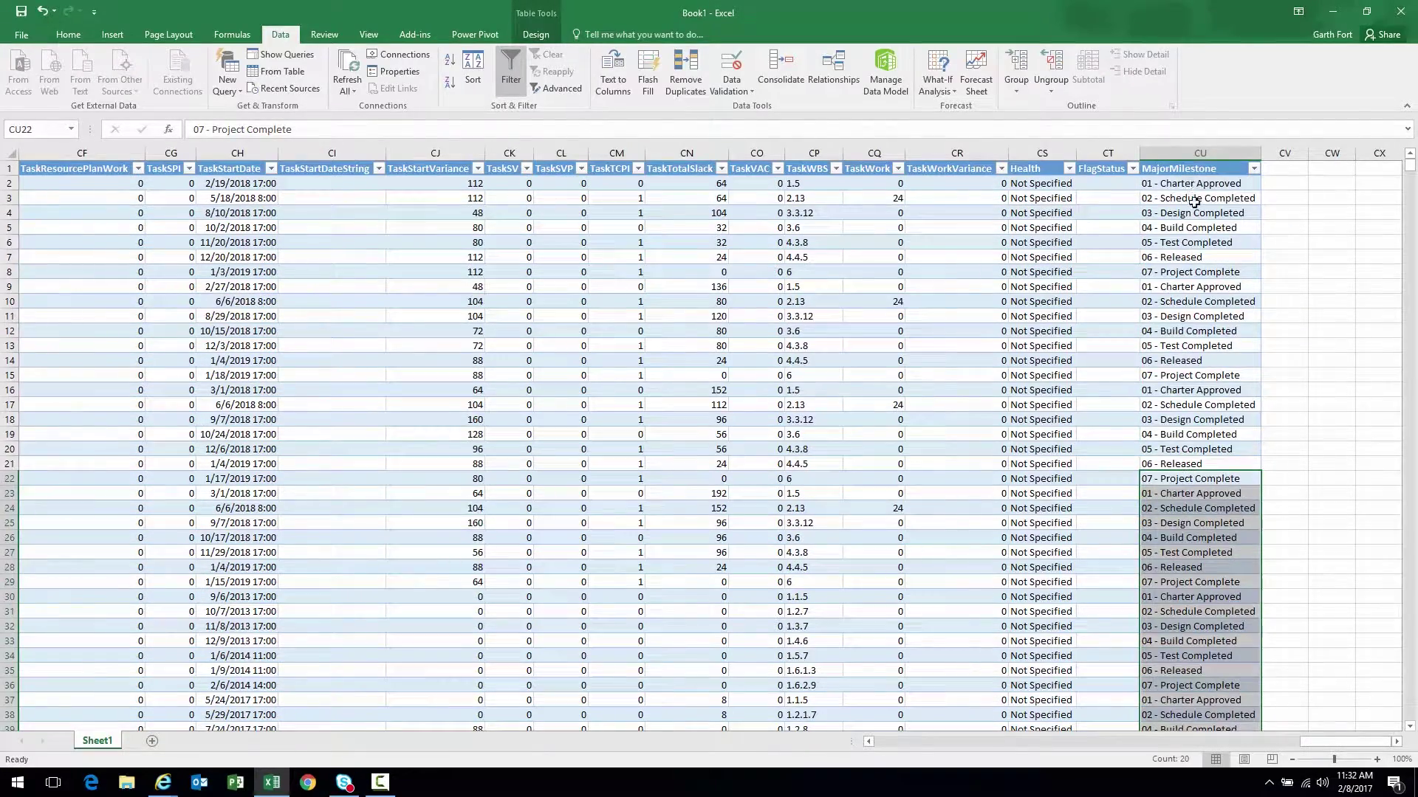
left_click_drag(1190, 192, 1198, 449)
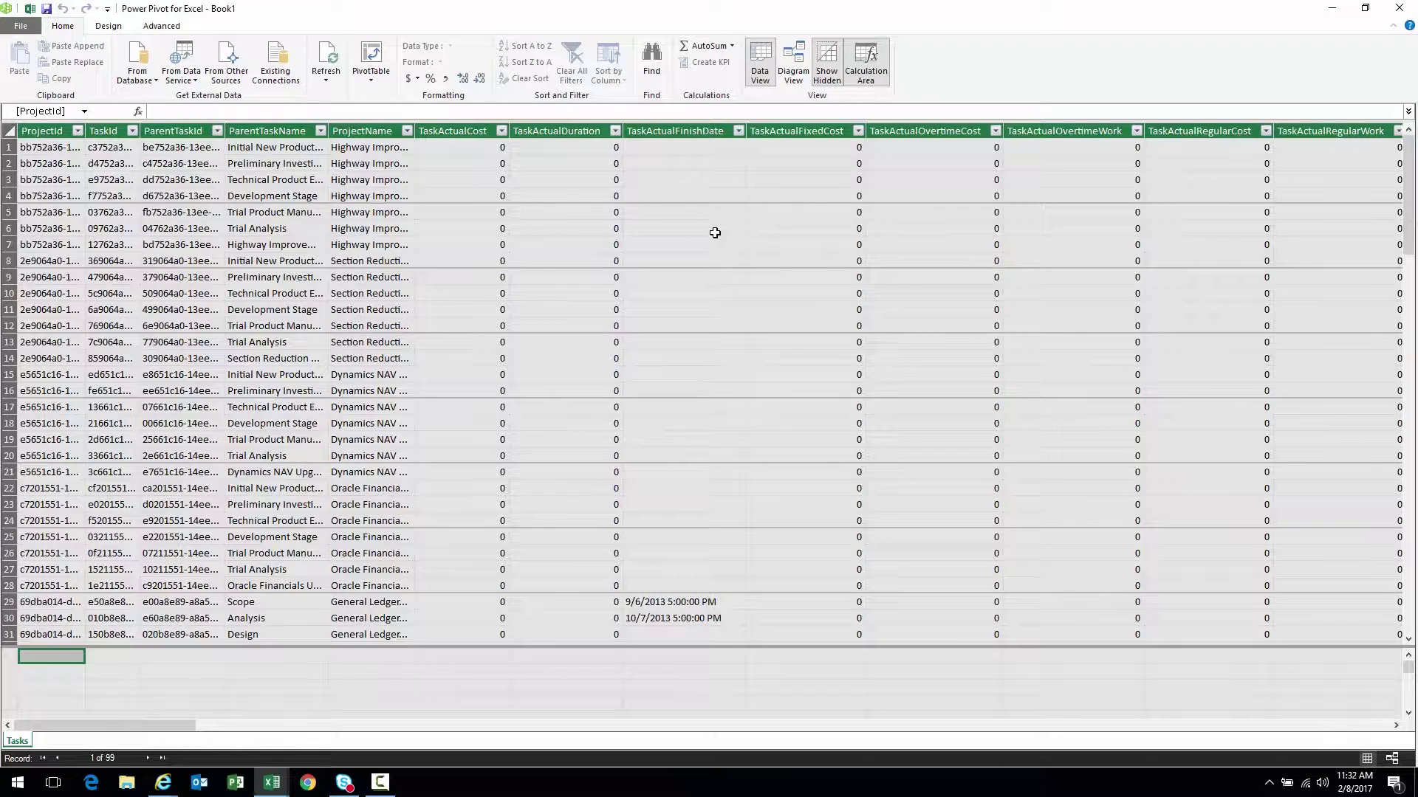
Step: In Diagram View, delete columns TaskPhysicalPercentCompleted through FlagStatus from the Tasks table
left_click(794, 65)
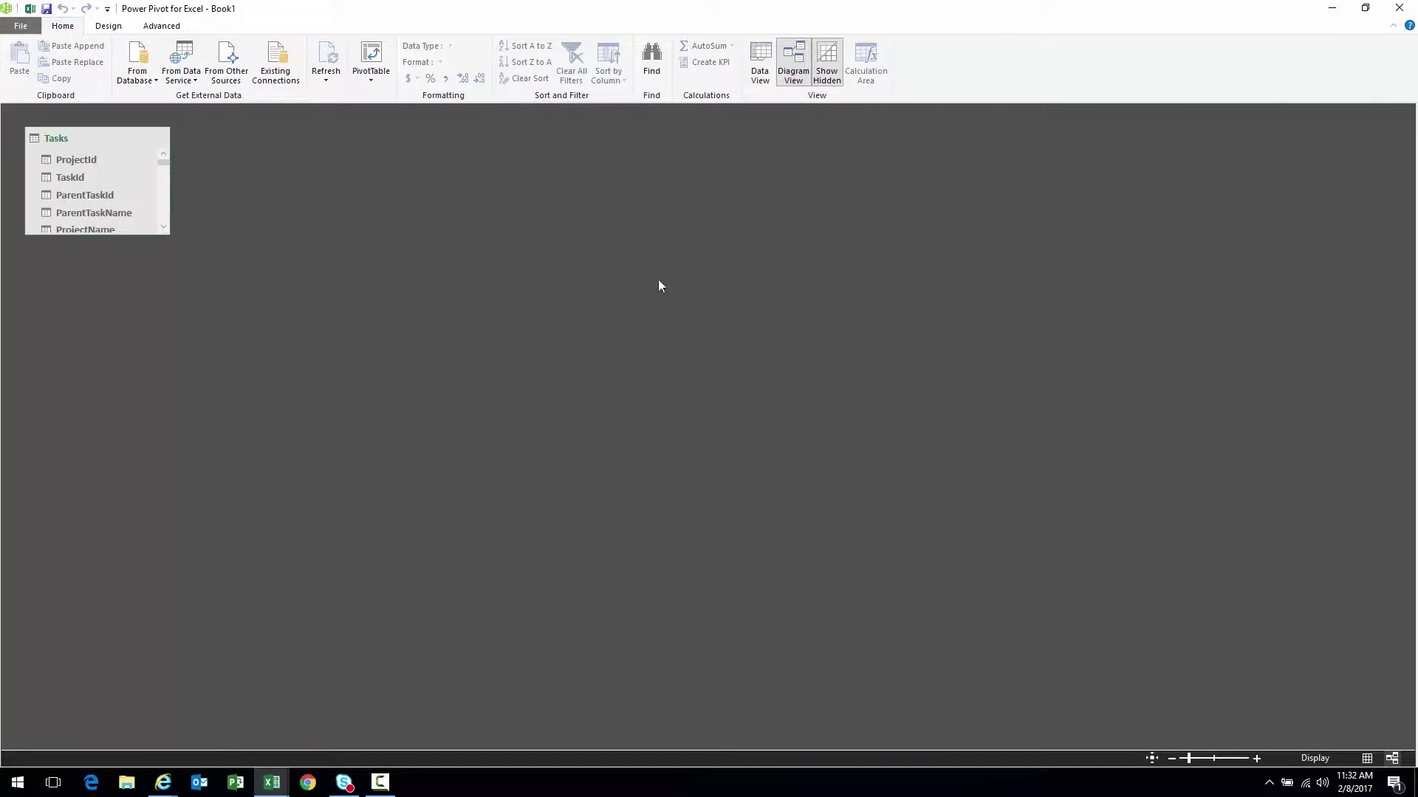
mouse_move(99, 138)
left_click_drag(609, 168, 613, 164)
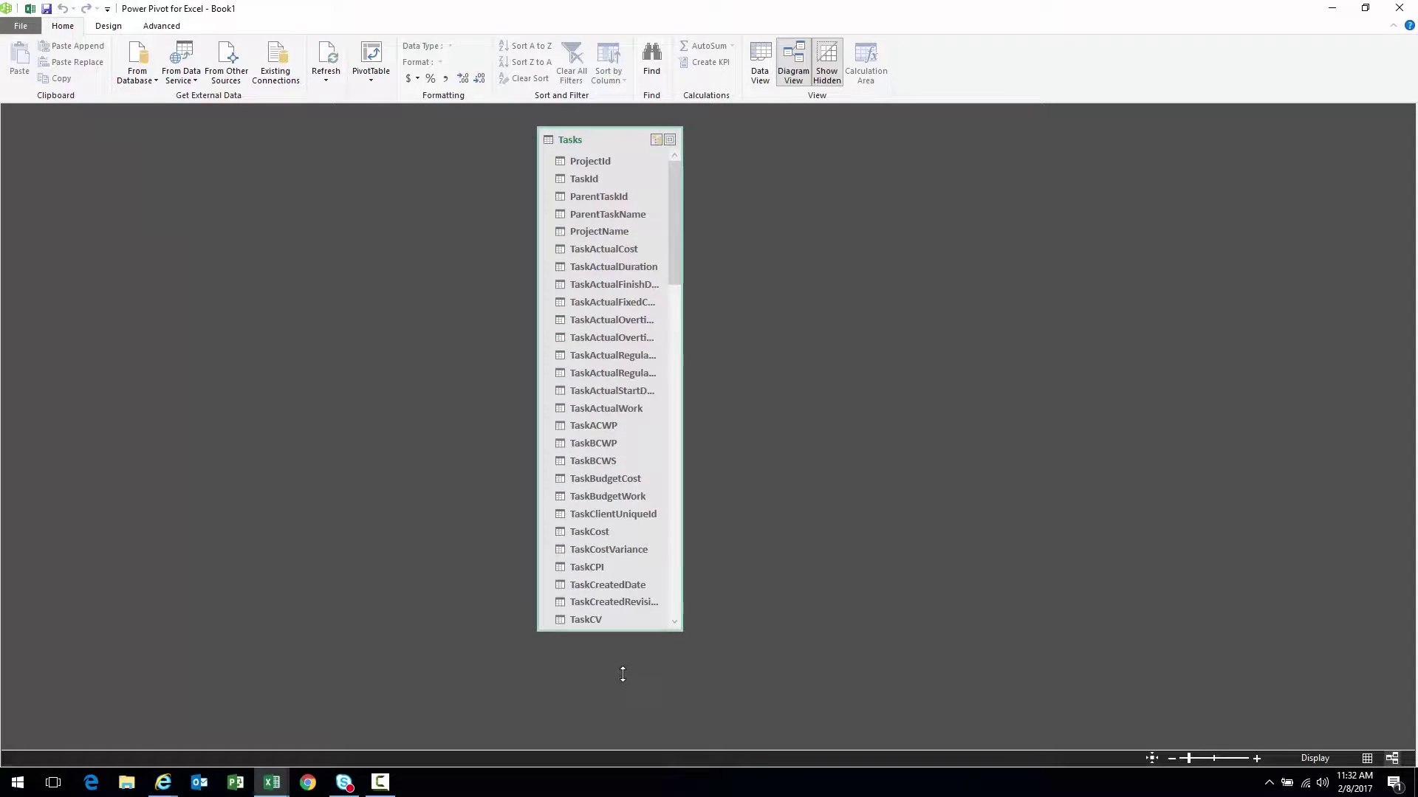
left_click_drag(600, 598, 615, 676)
left_click_drag(679, 375, 730, 372)
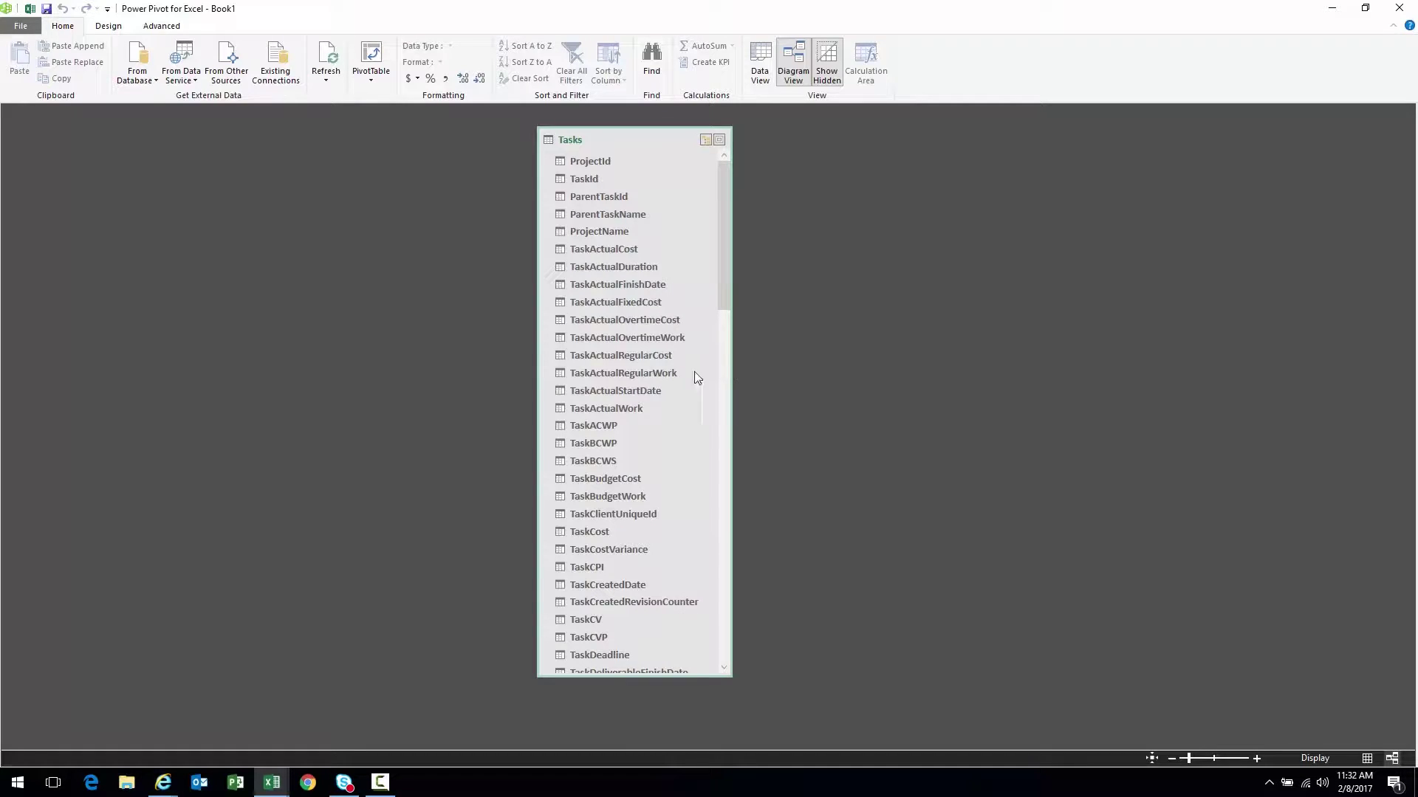
left_click_drag(724, 316, 710, 668)
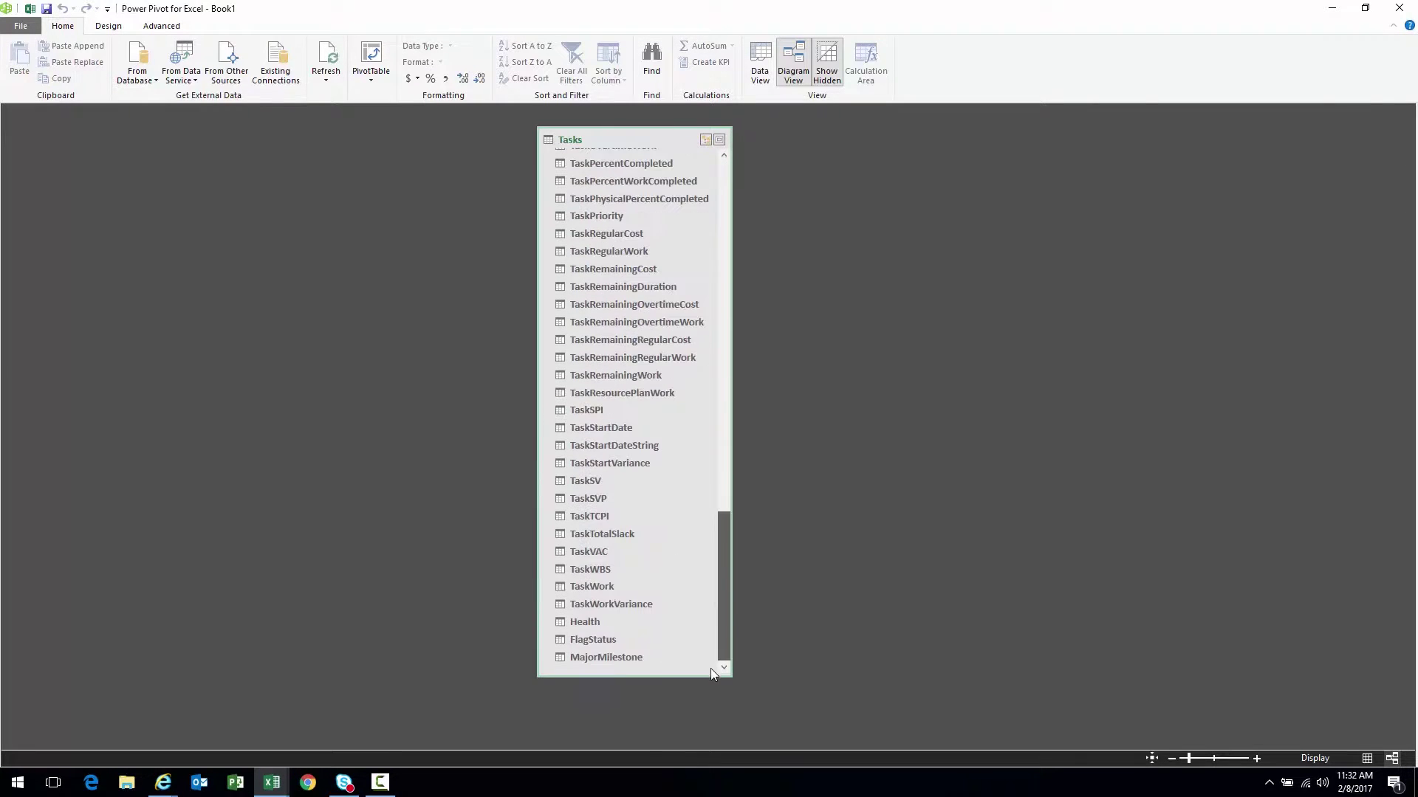
left_click(585, 639)
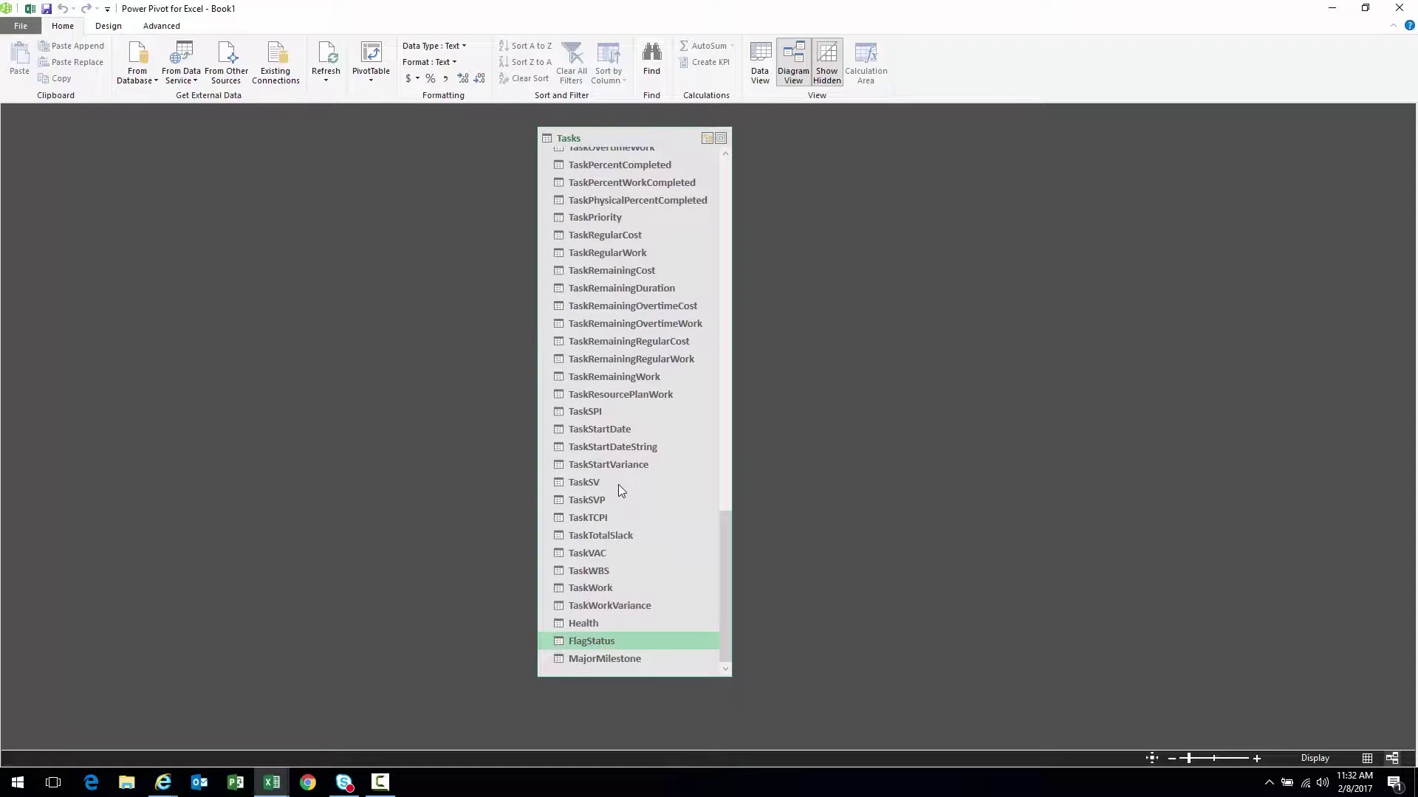
scroll(618, 484, "up", 1)
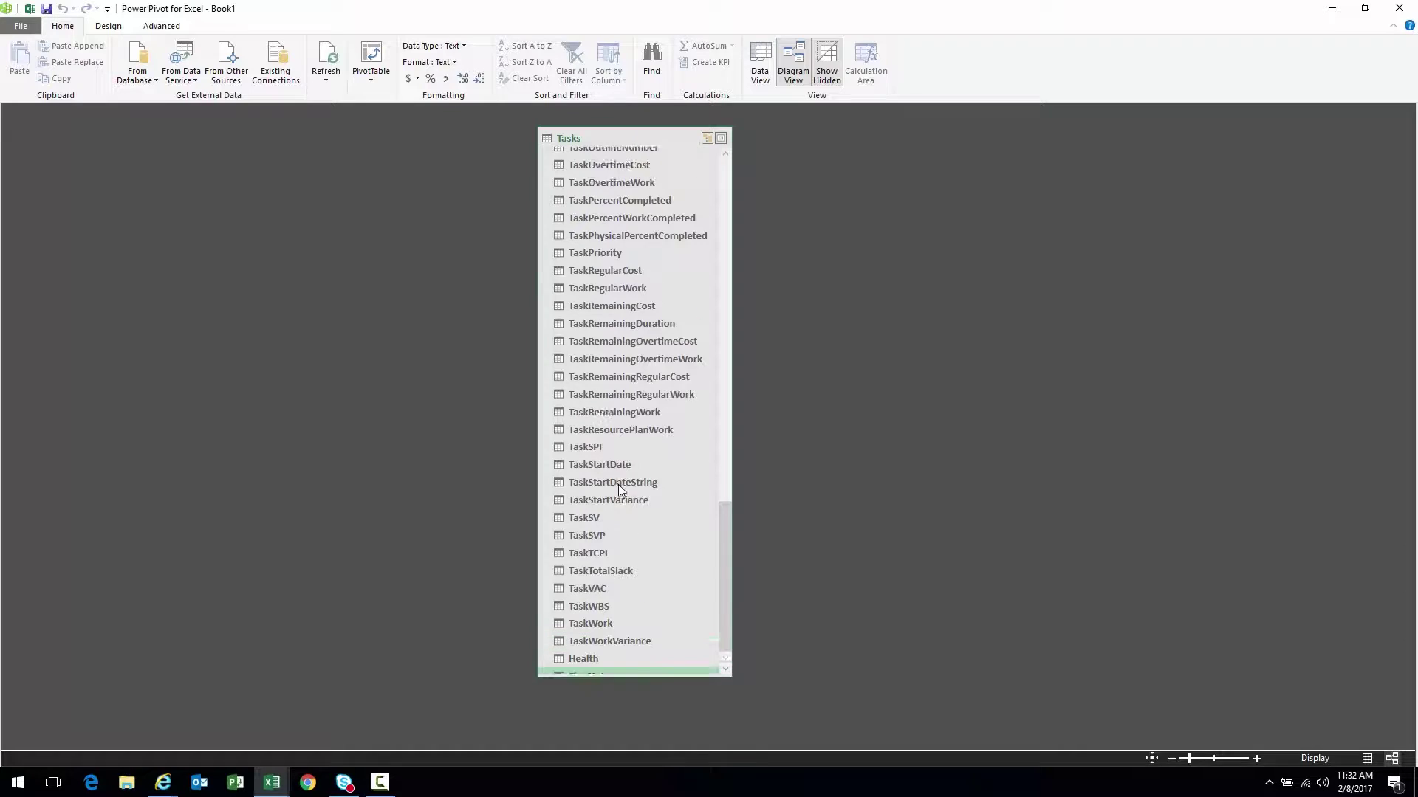
left_click(612, 237, "shift")
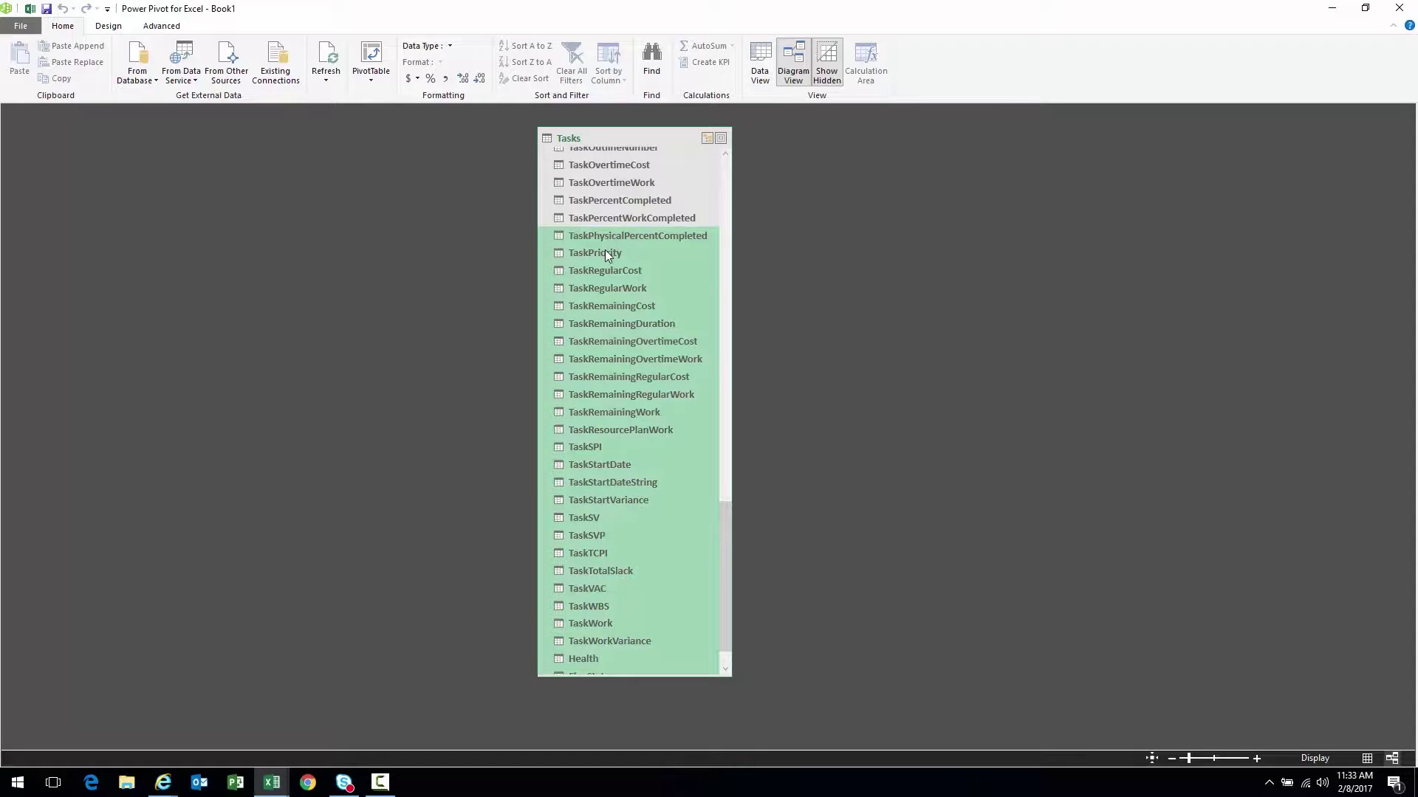
right_click(600, 258)
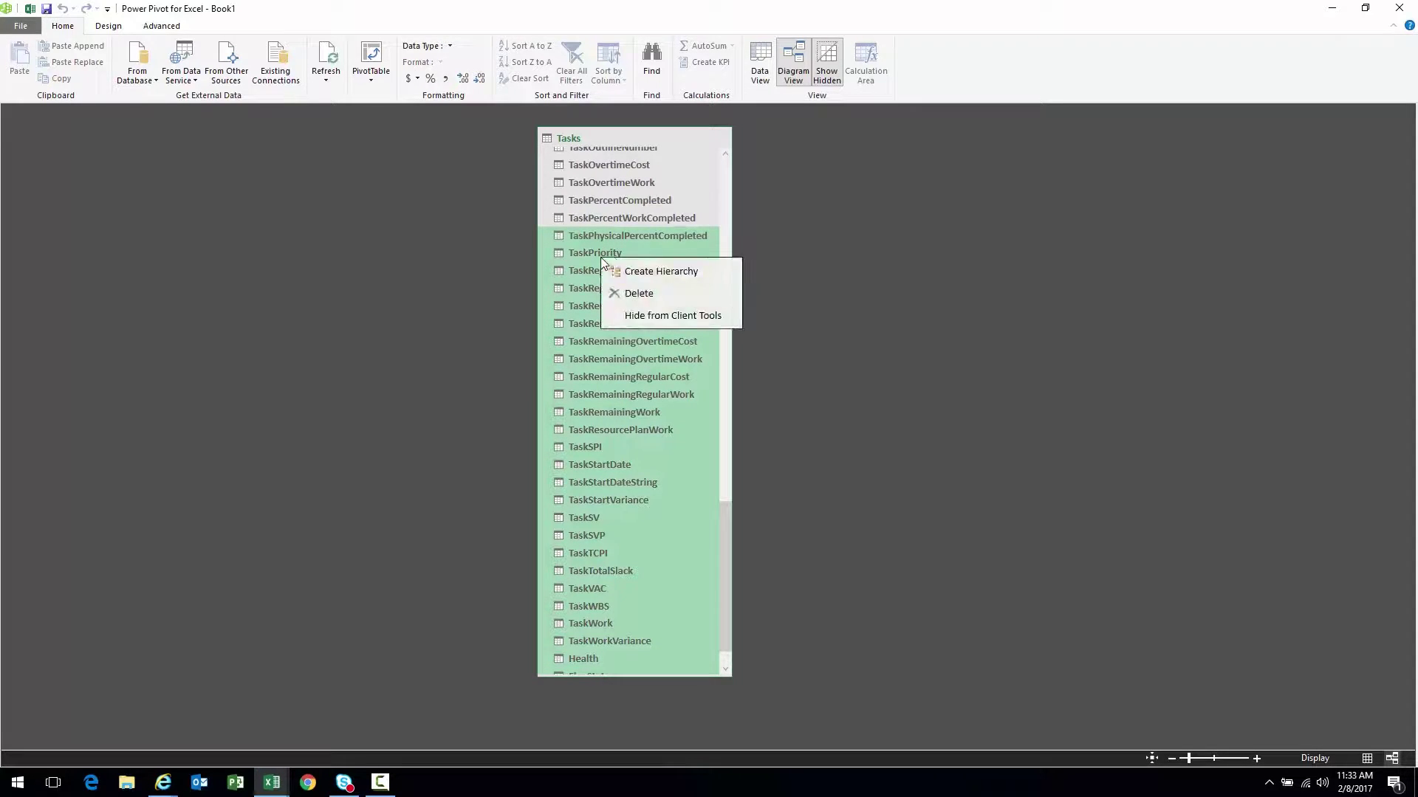
left_click(641, 294)
left_click(682, 412)
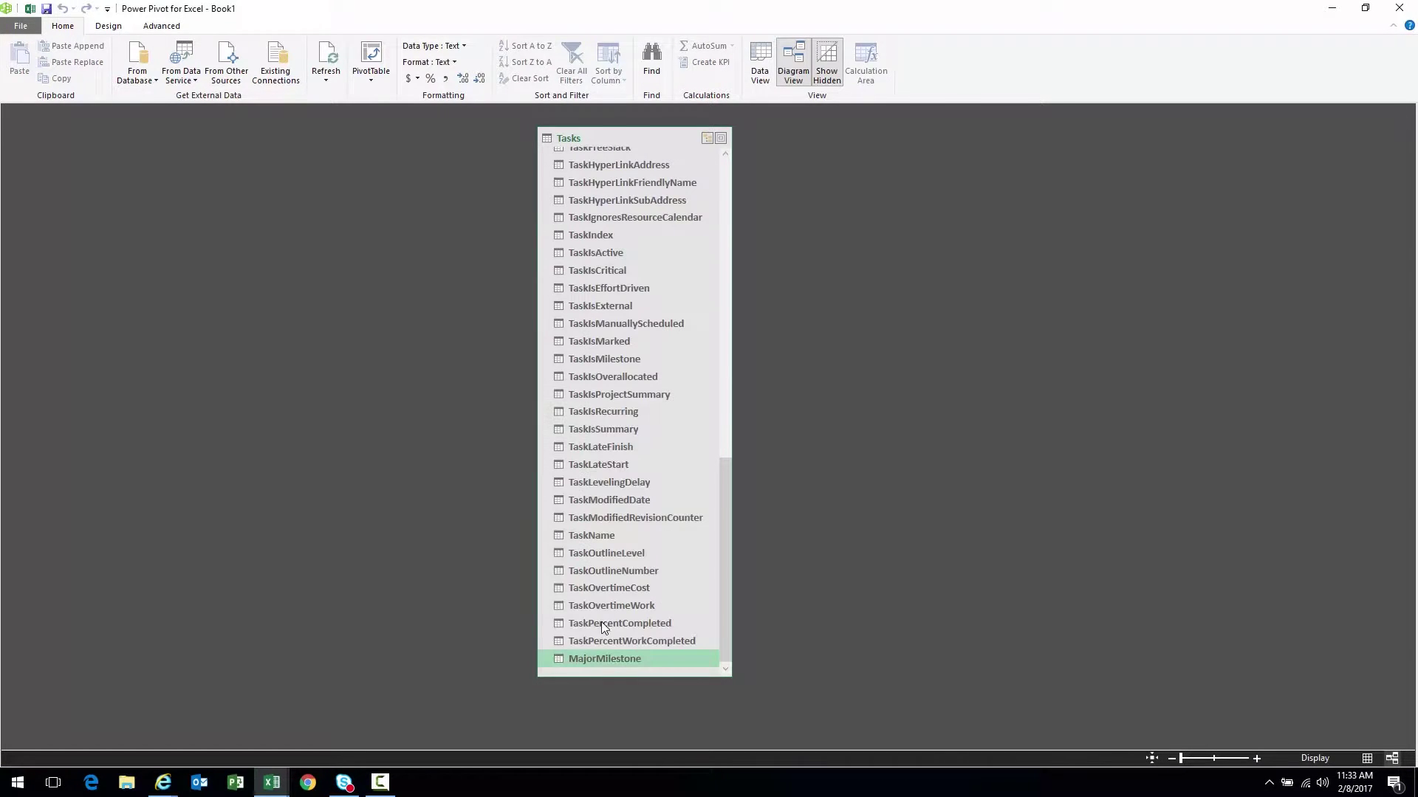
Step: Delete columns TaskFixedCost through TaskOvertimeWork from the model
left_click(602, 609)
scroll(618, 562, "up", 1)
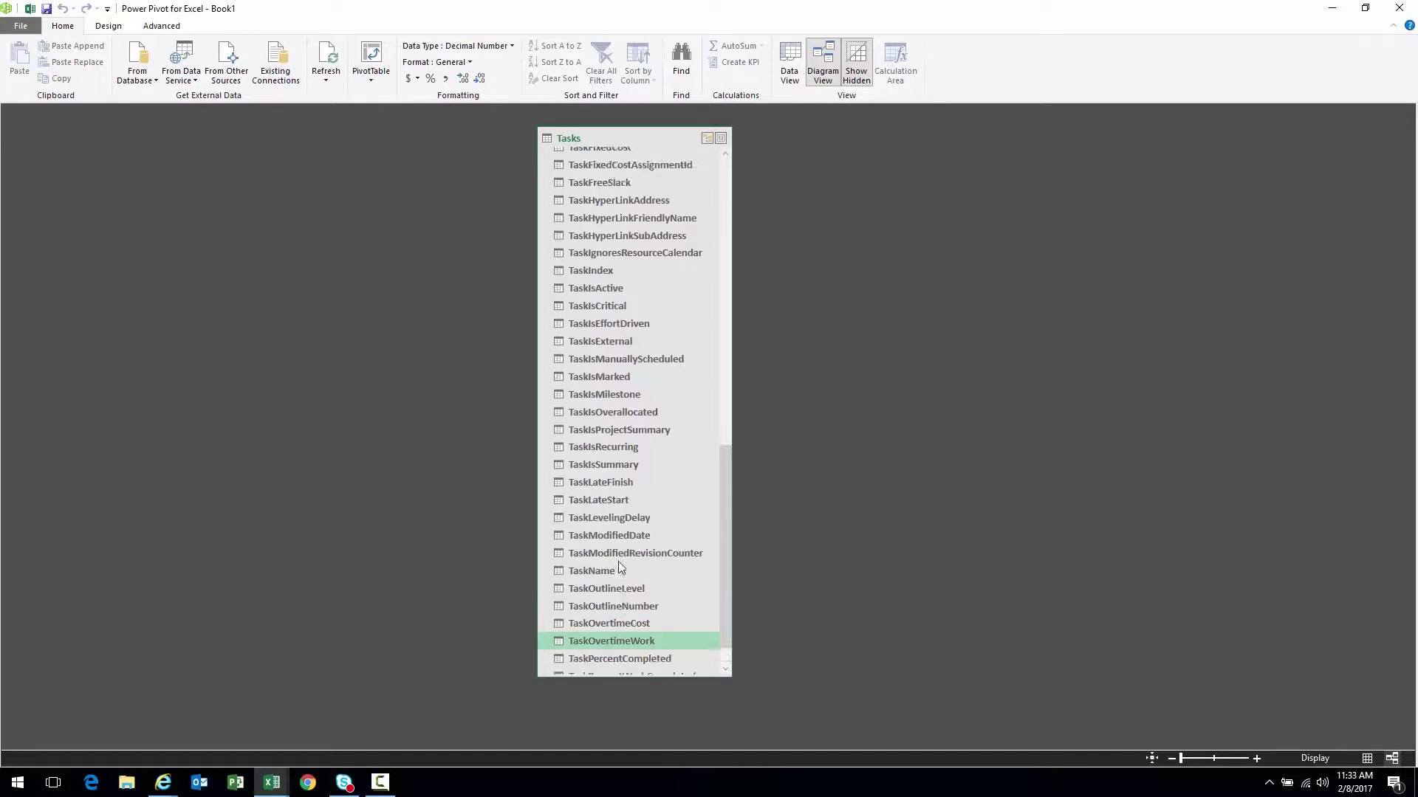
scroll(618, 533, "up", 2)
scroll(610, 443, "up", 1)
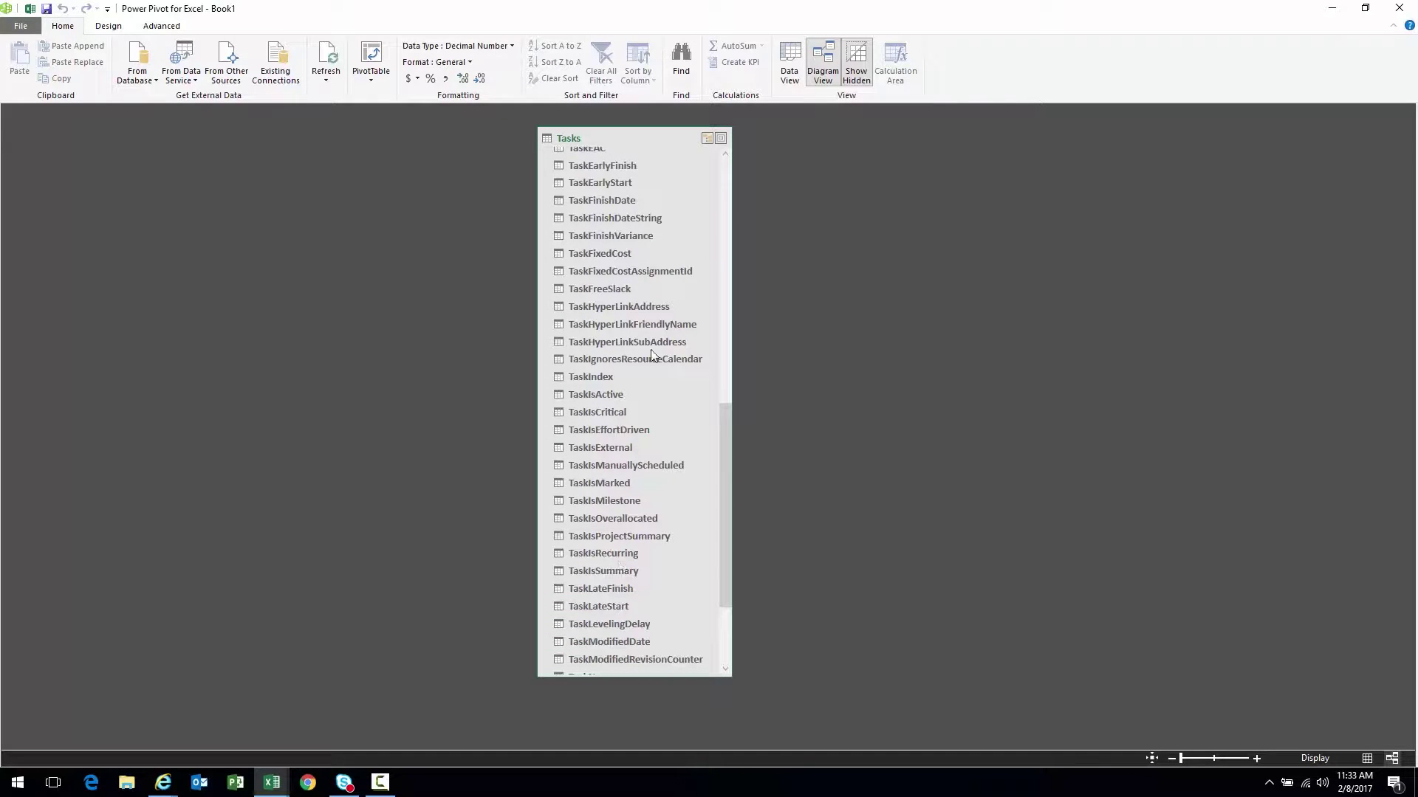
left_click(593, 254, "shift")
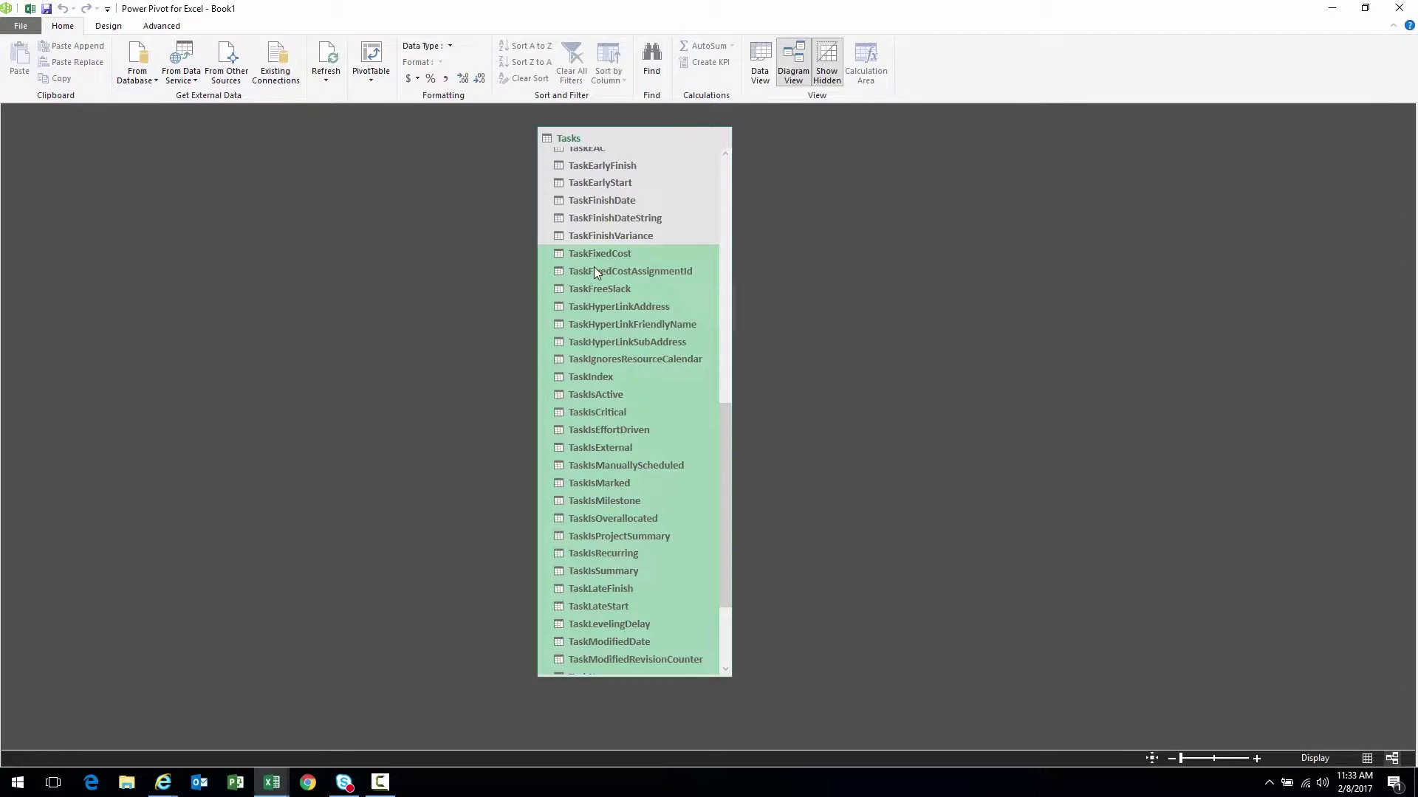
right_click(594, 267)
left_click(647, 304)
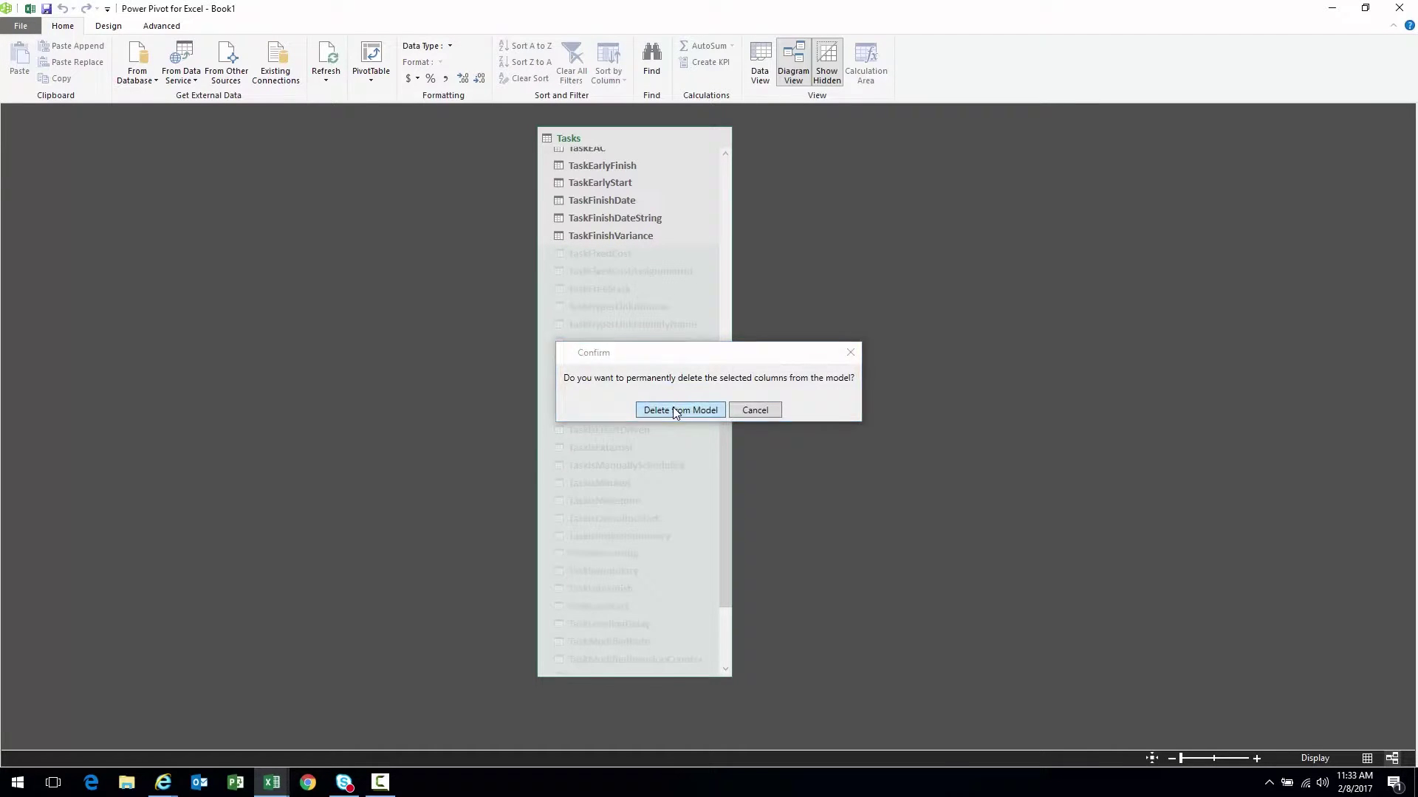
left_click(673, 407)
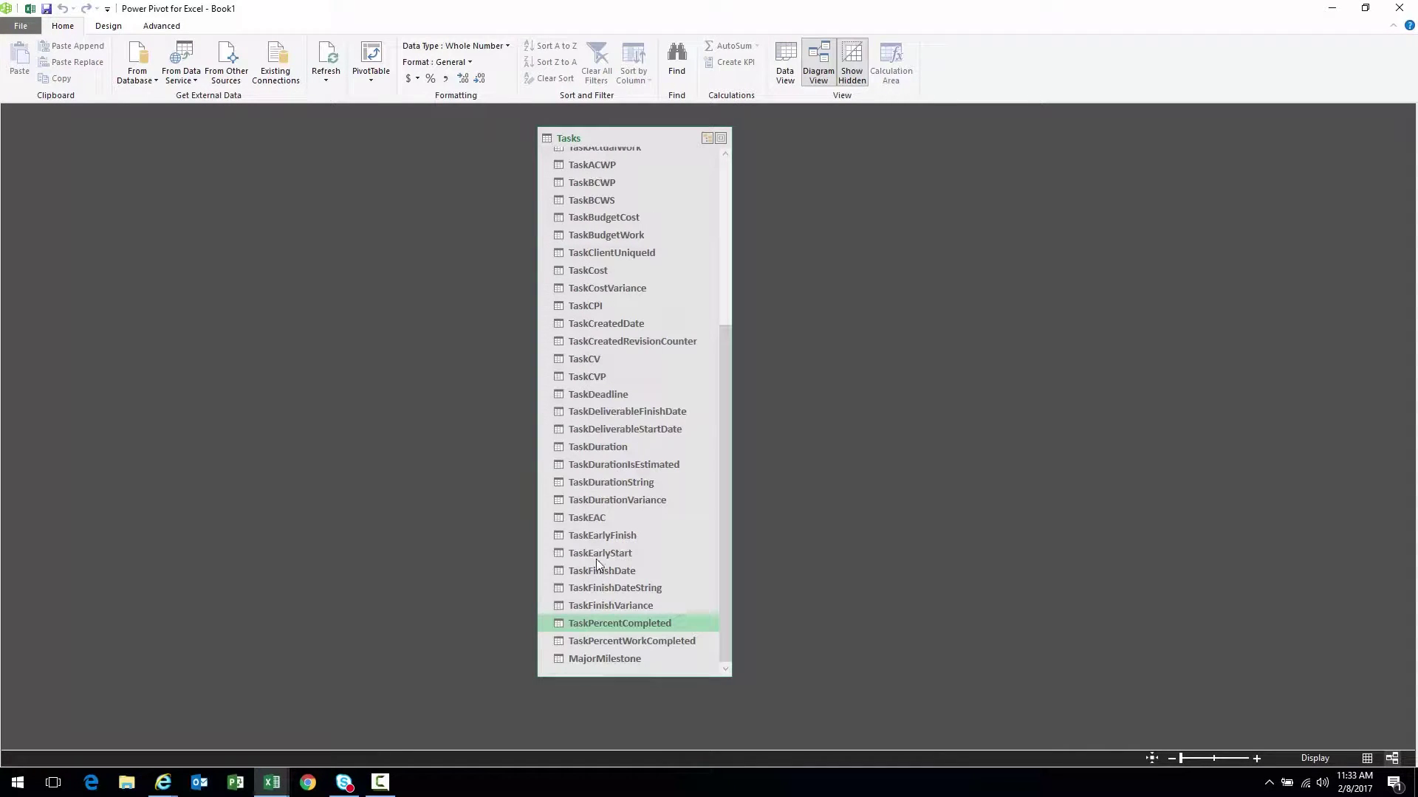
Step: Delete columns TaskActualCost through TaskEarlyStart from the model
left_click(593, 551)
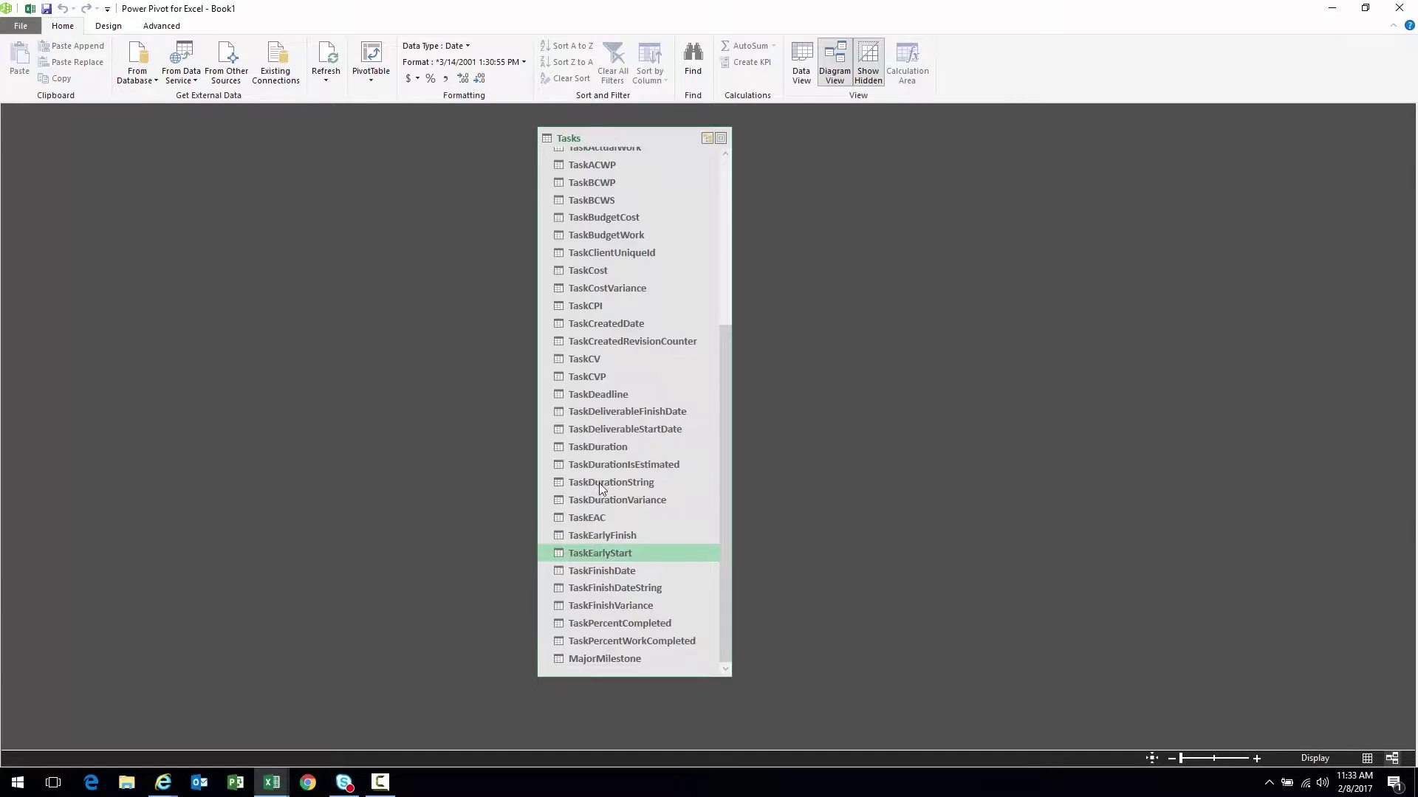
scroll(600, 486, "up", 3)
scroll(600, 483, "down", 2)
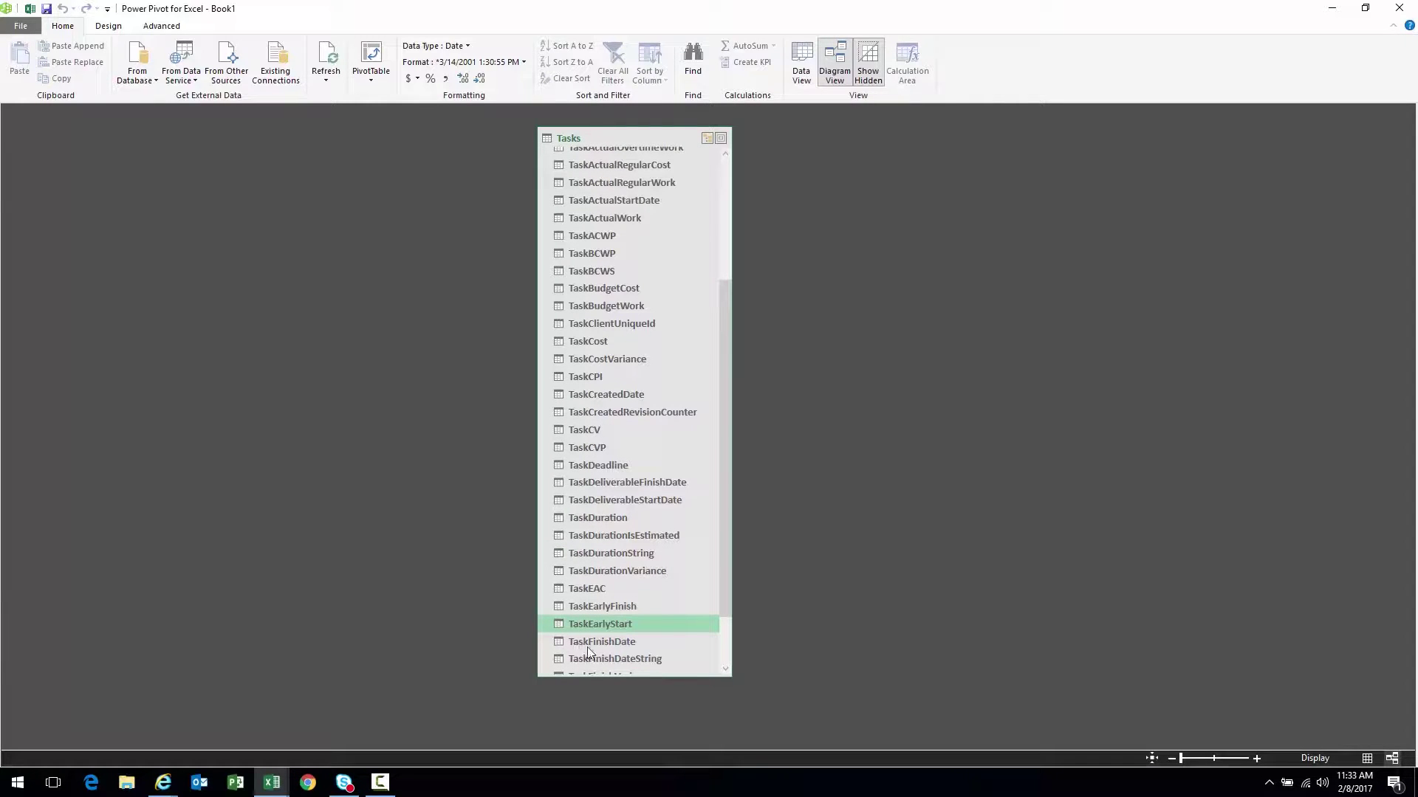
scroll(597, 624, "up", 2)
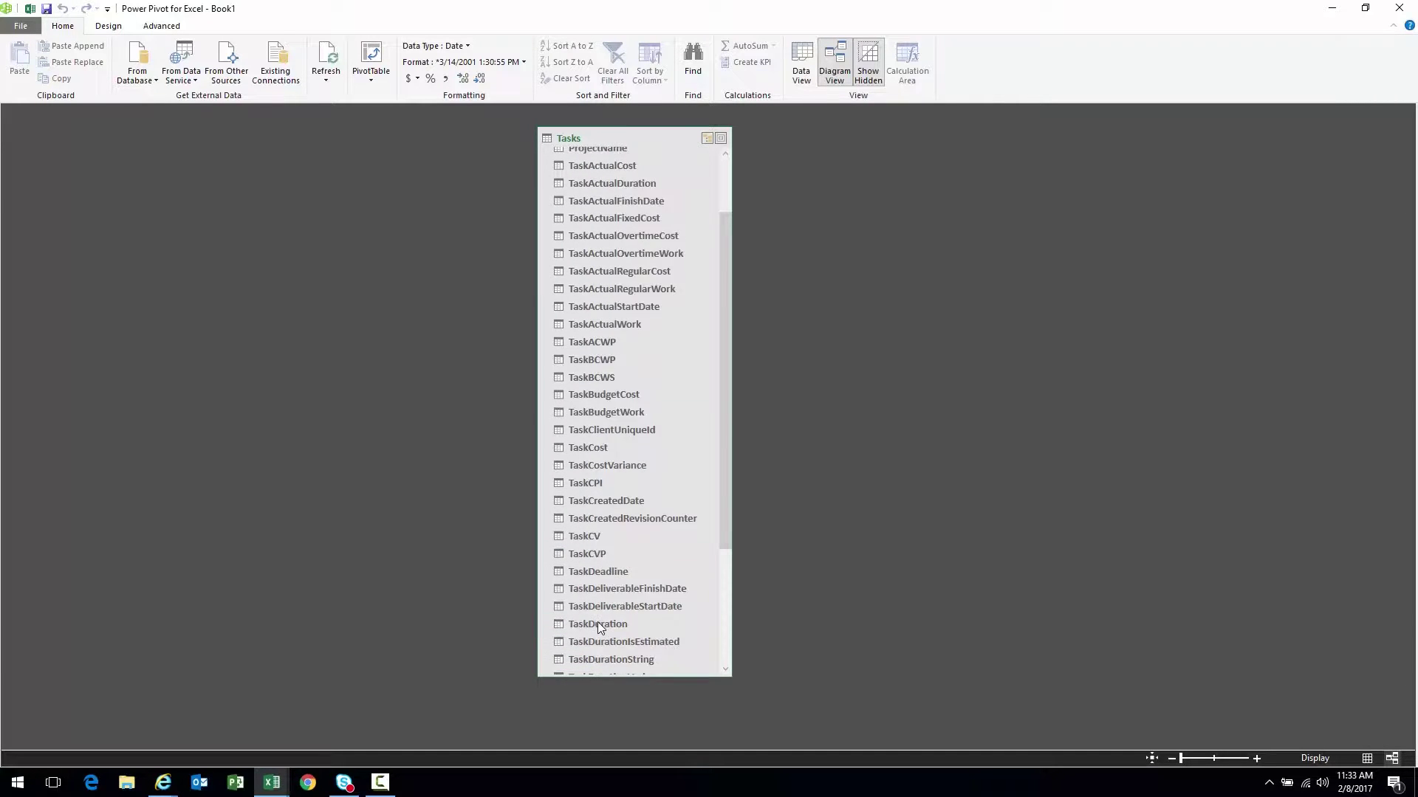
scroll(596, 621, "up", 1)
left_click(599, 251, "shift")
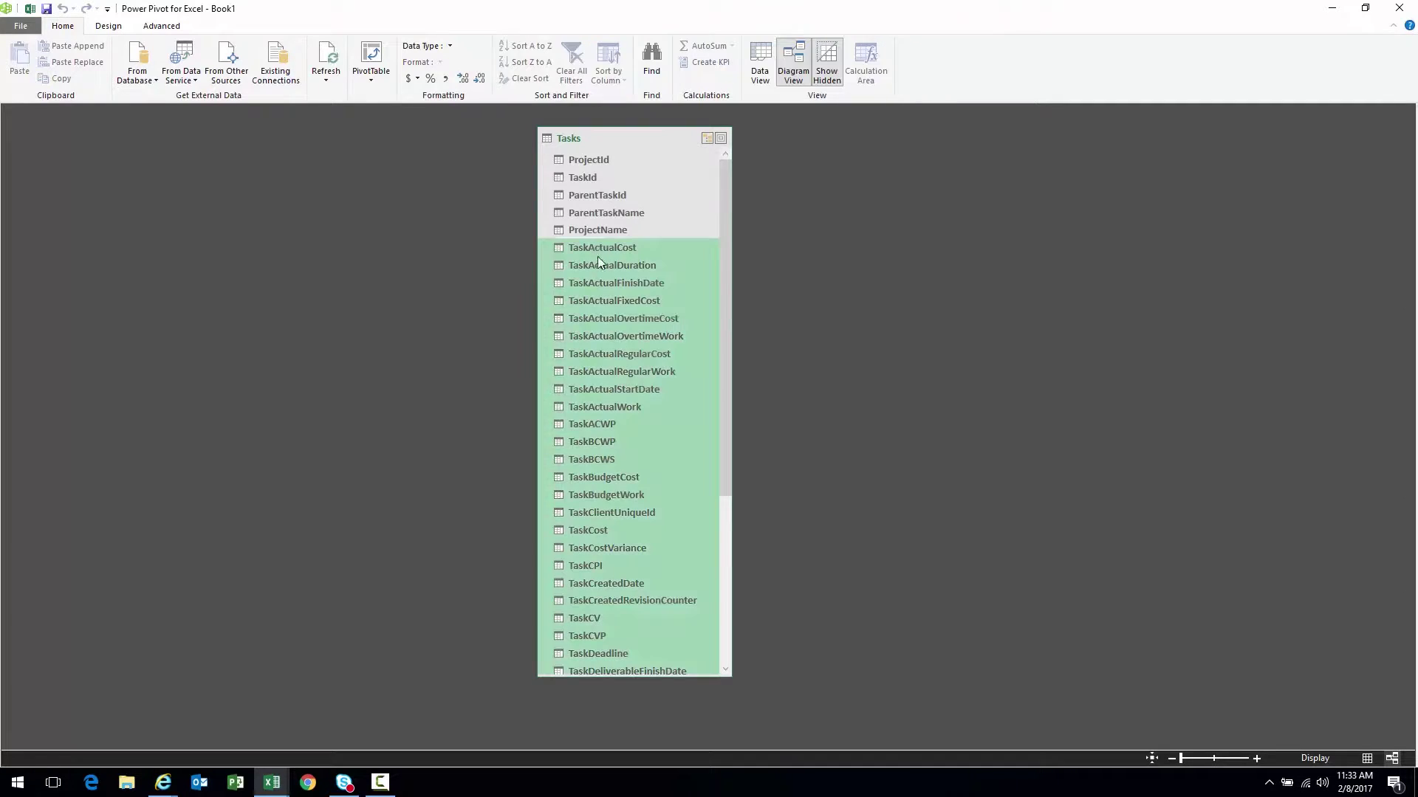
right_click(585, 325)
left_click(622, 359)
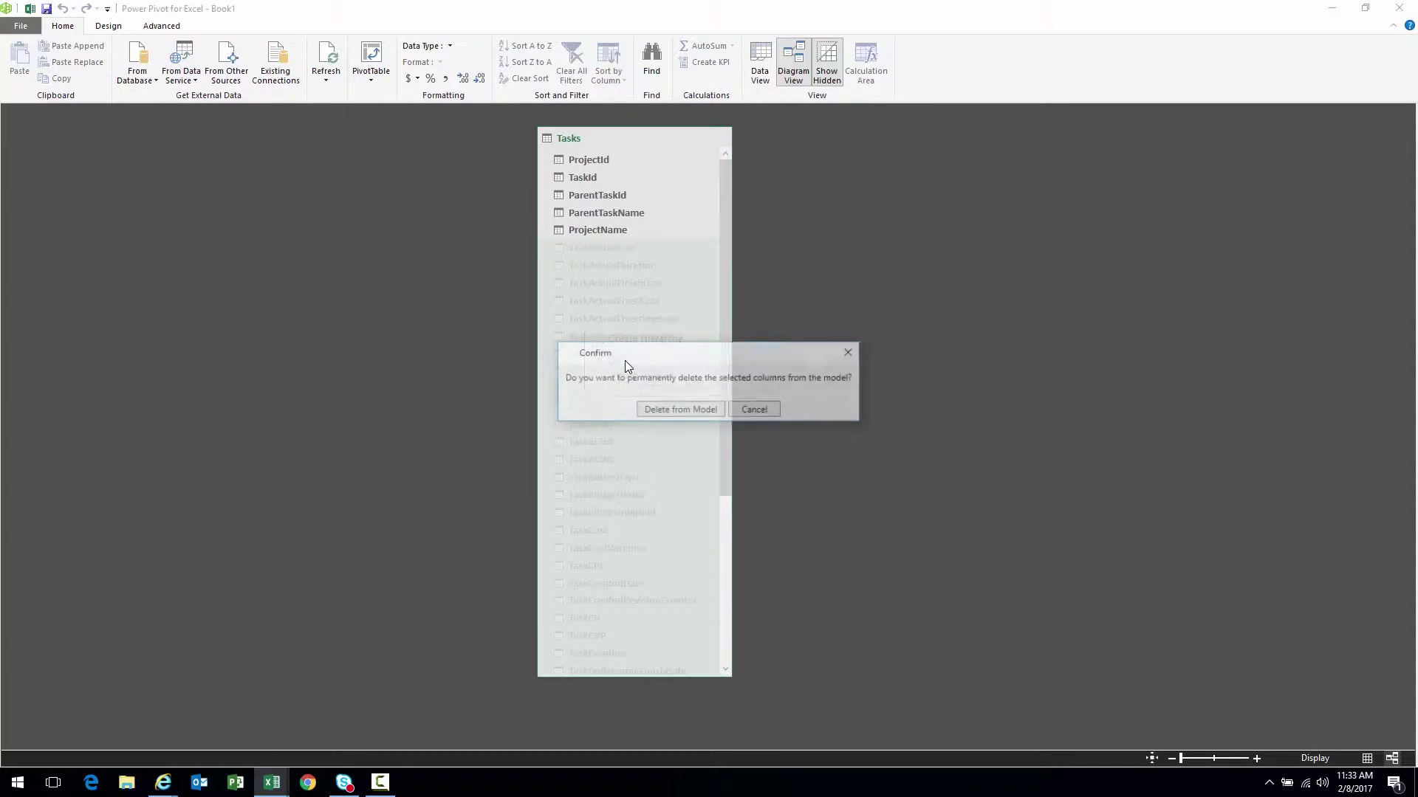
left_click(670, 412)
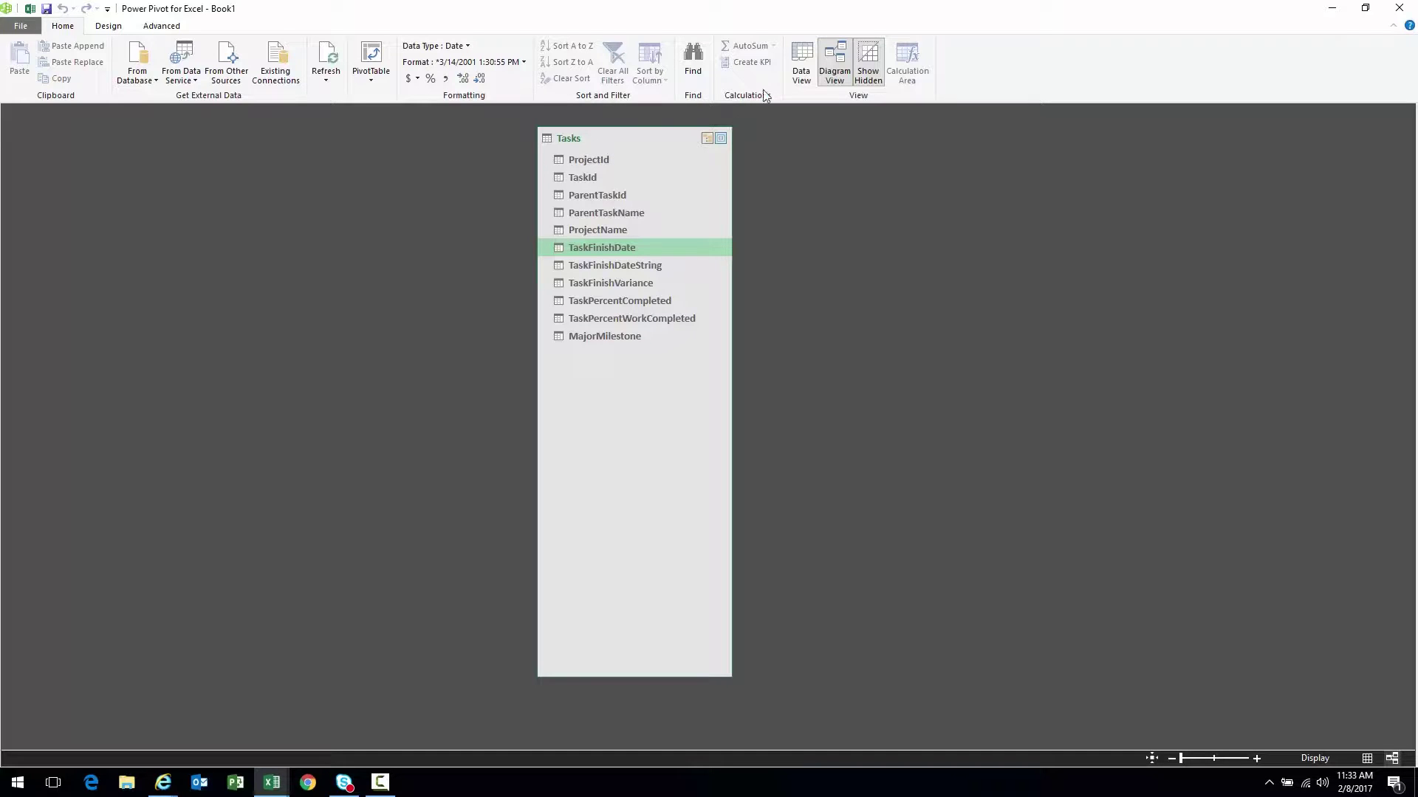
Step: In Data View, add a calculated column with formula =[TaskFinishVariance]/8
left_click(798, 69)
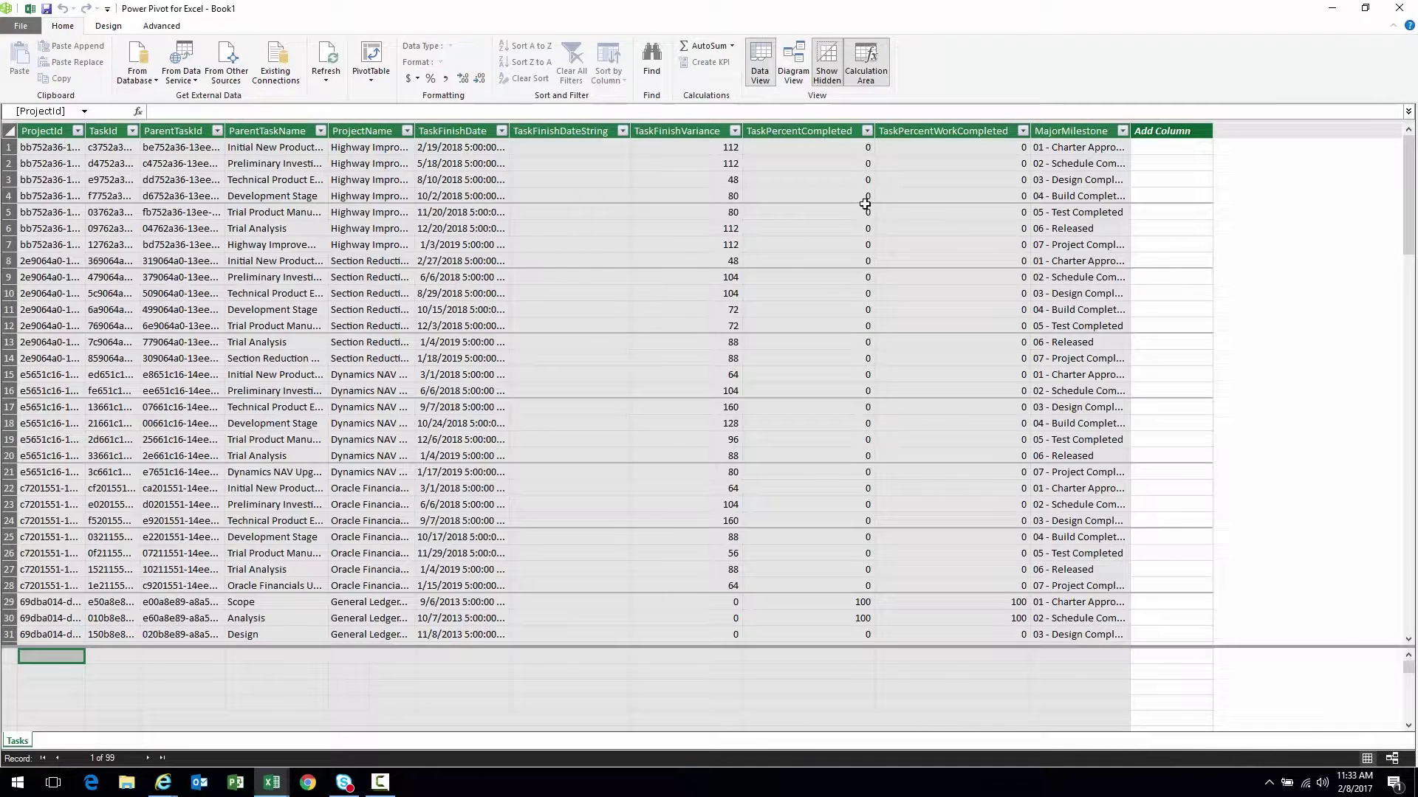
left_click_drag(685, 146, 673, 628)
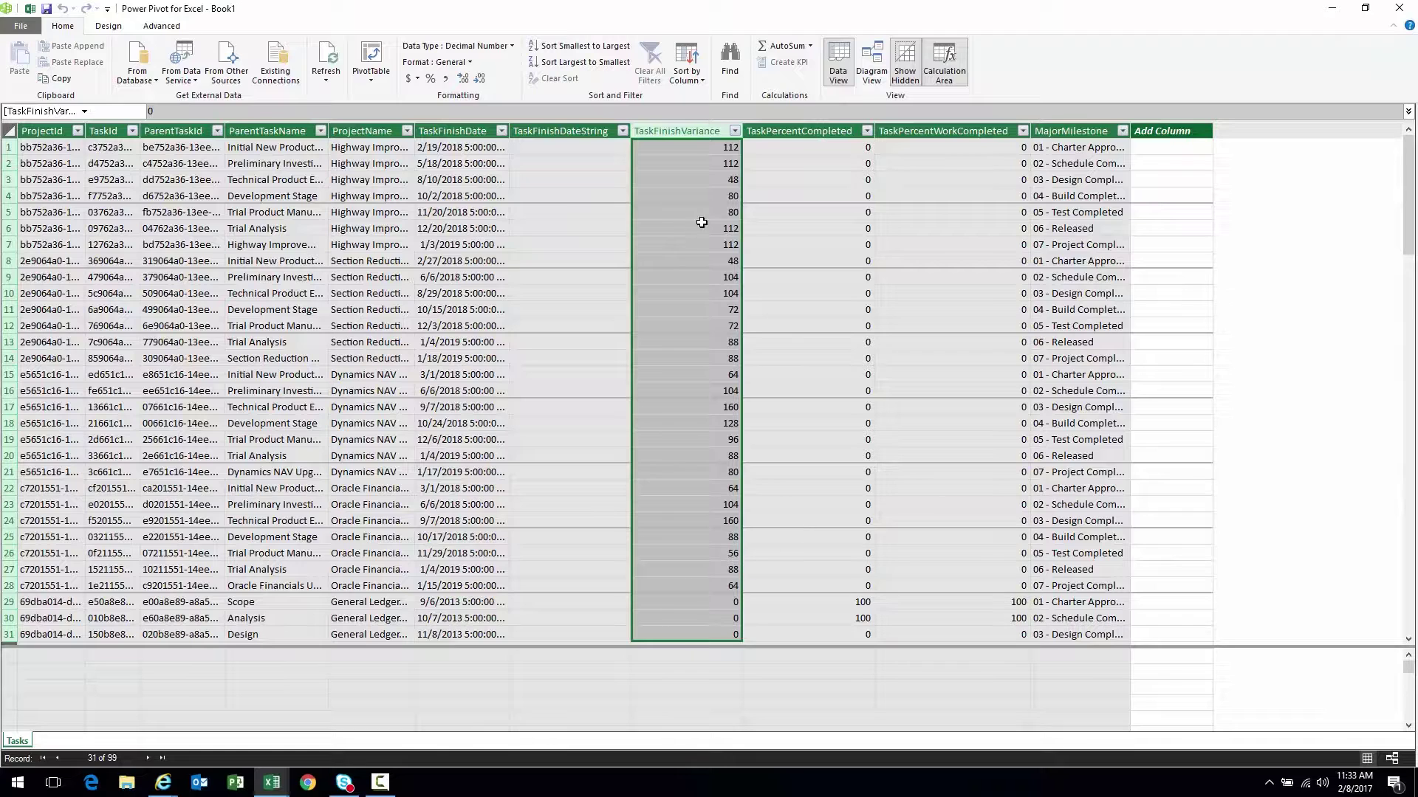
left_click(1137, 147)
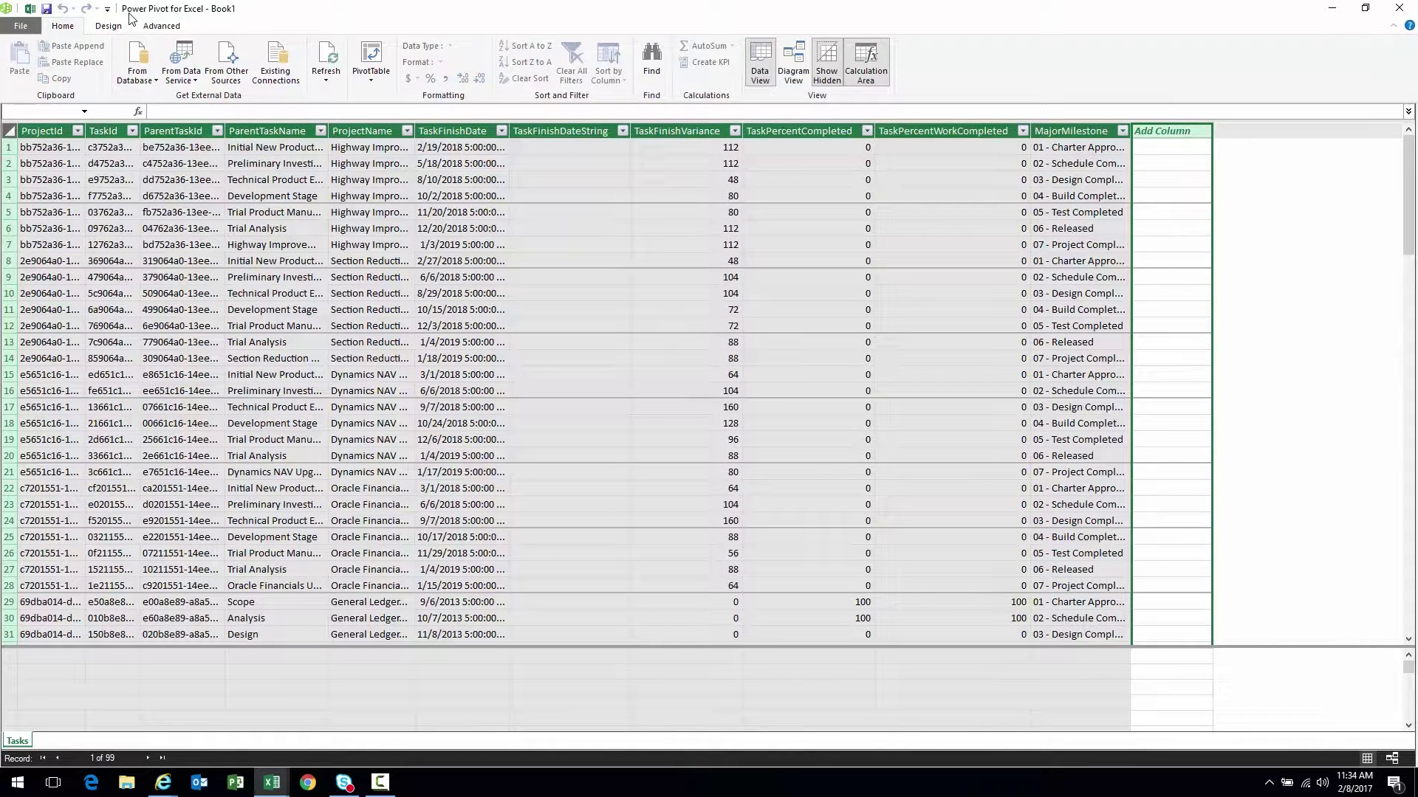
left_click(108, 25)
left_click(17, 59)
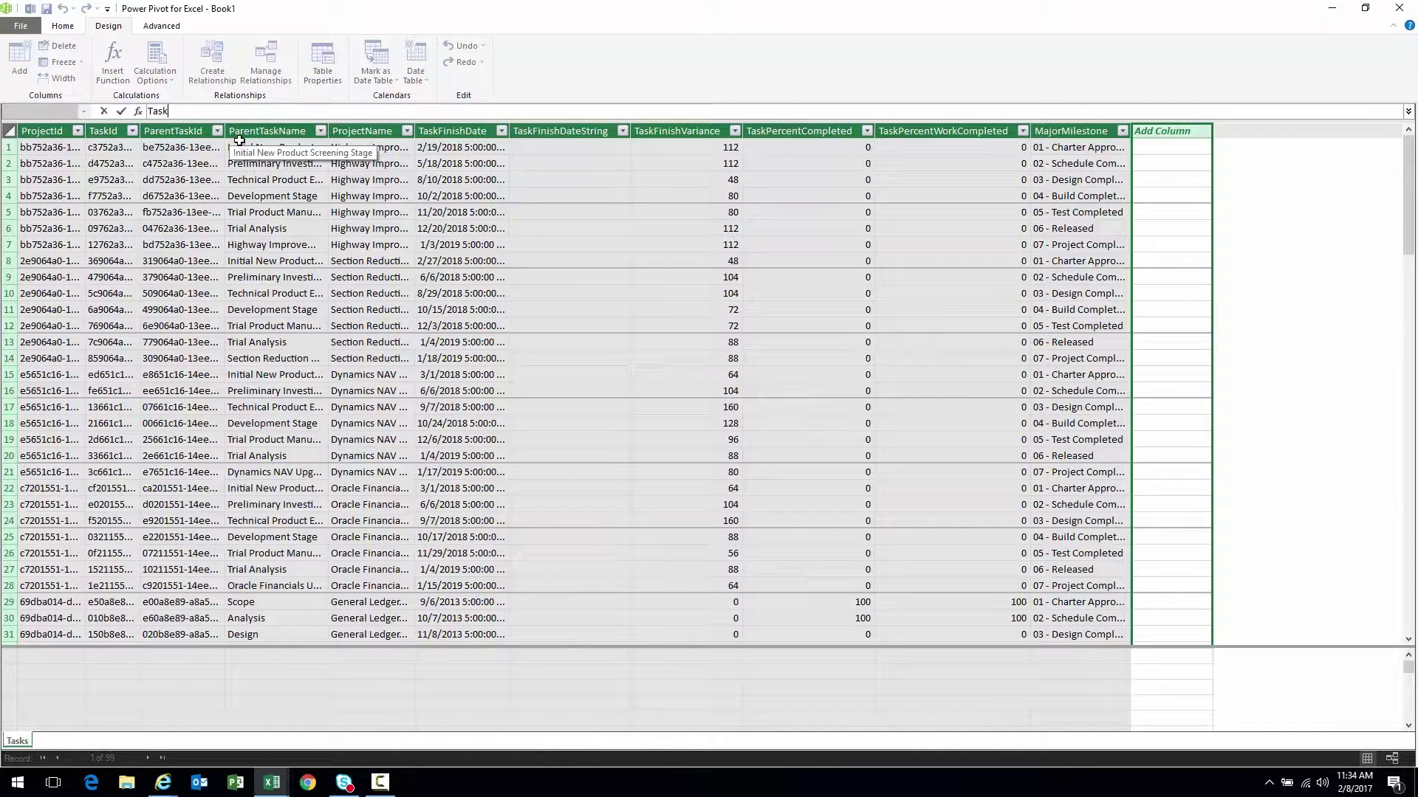
key("BackSpace")
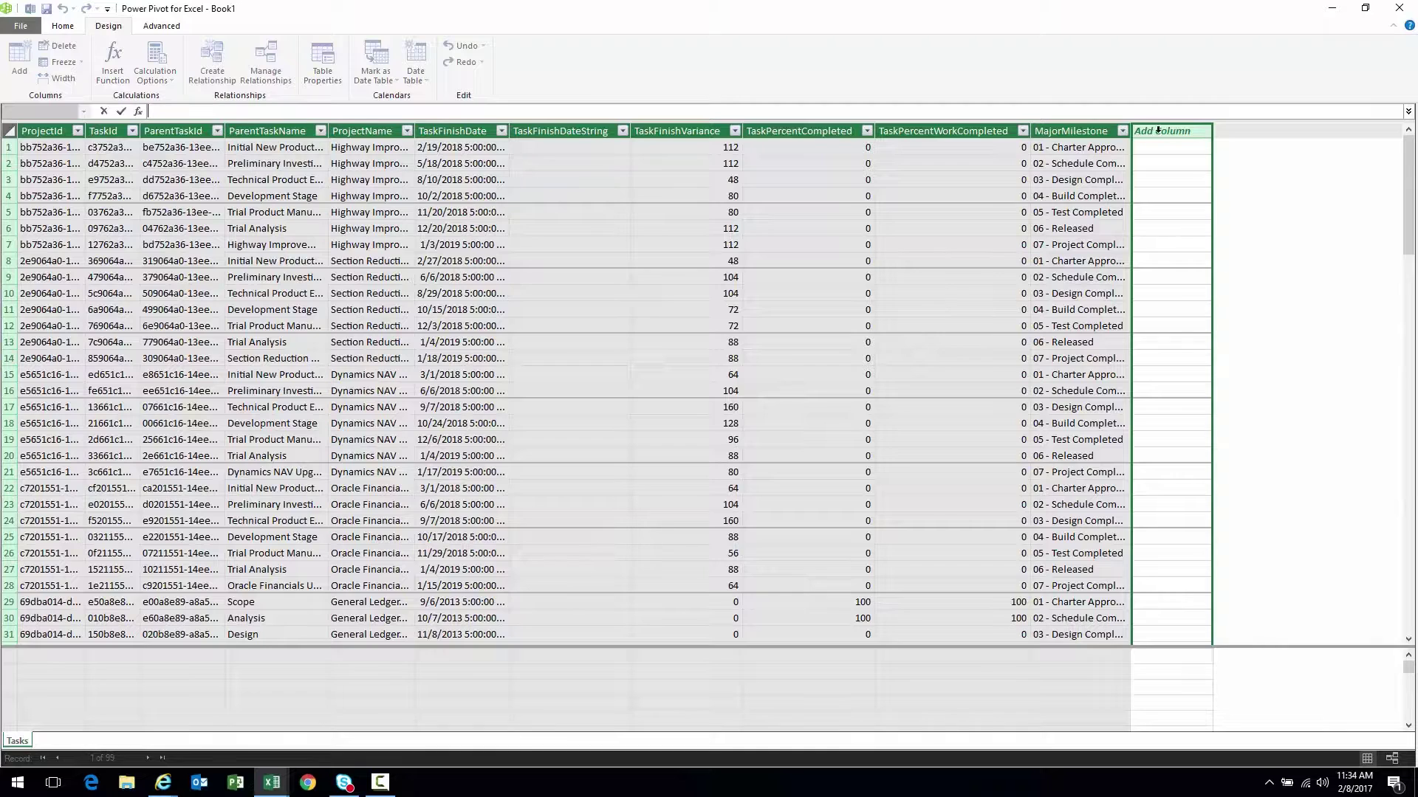
key("Escape")
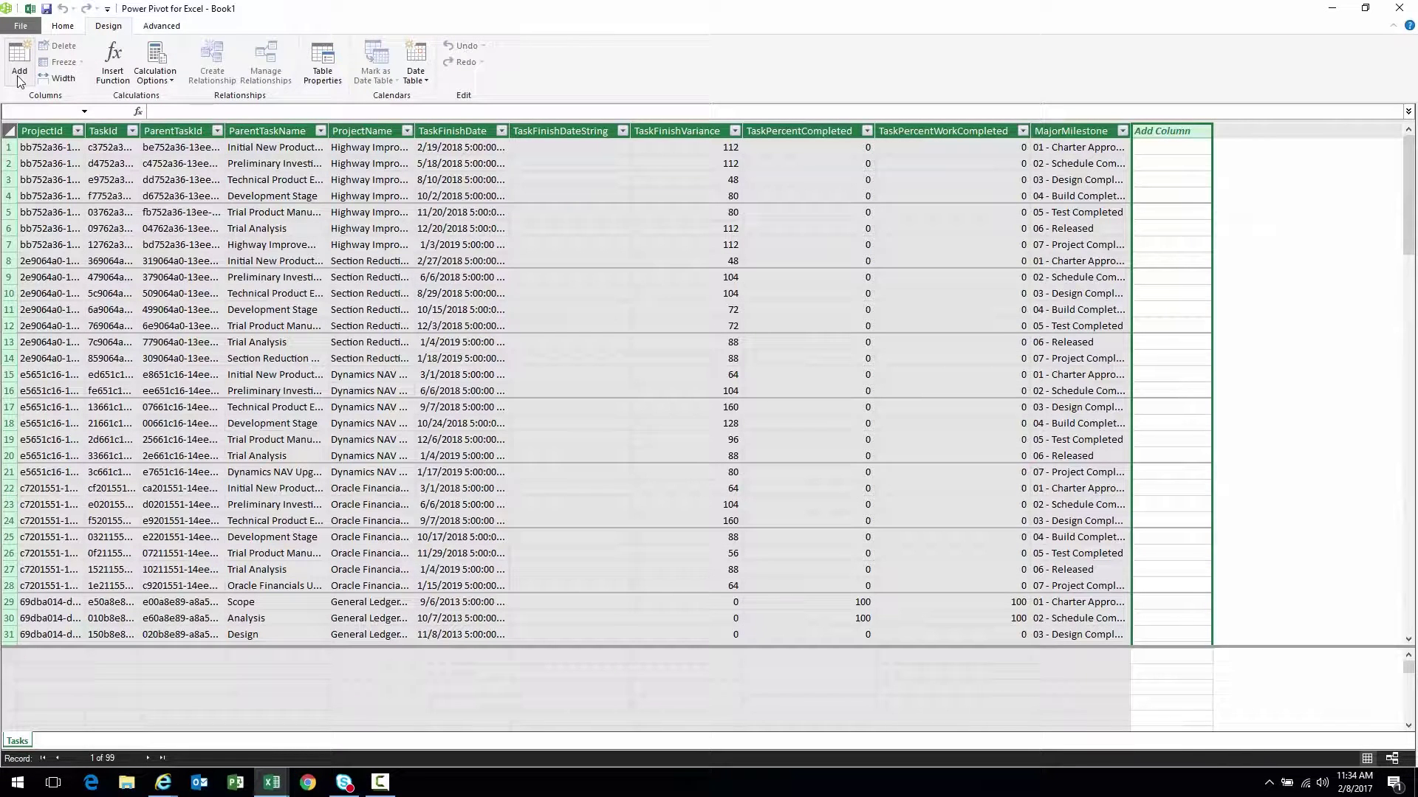
left_click(18, 80)
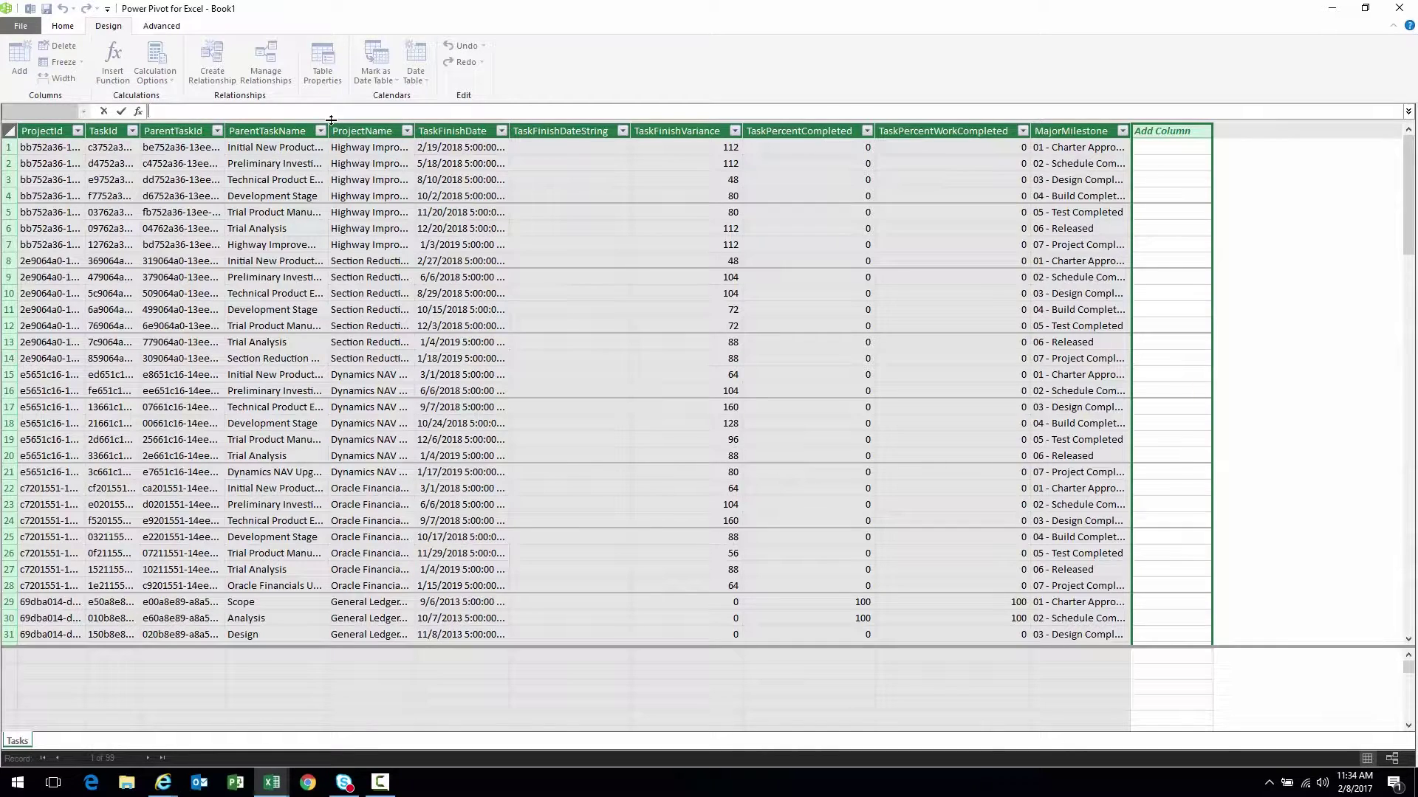
type("=Task")
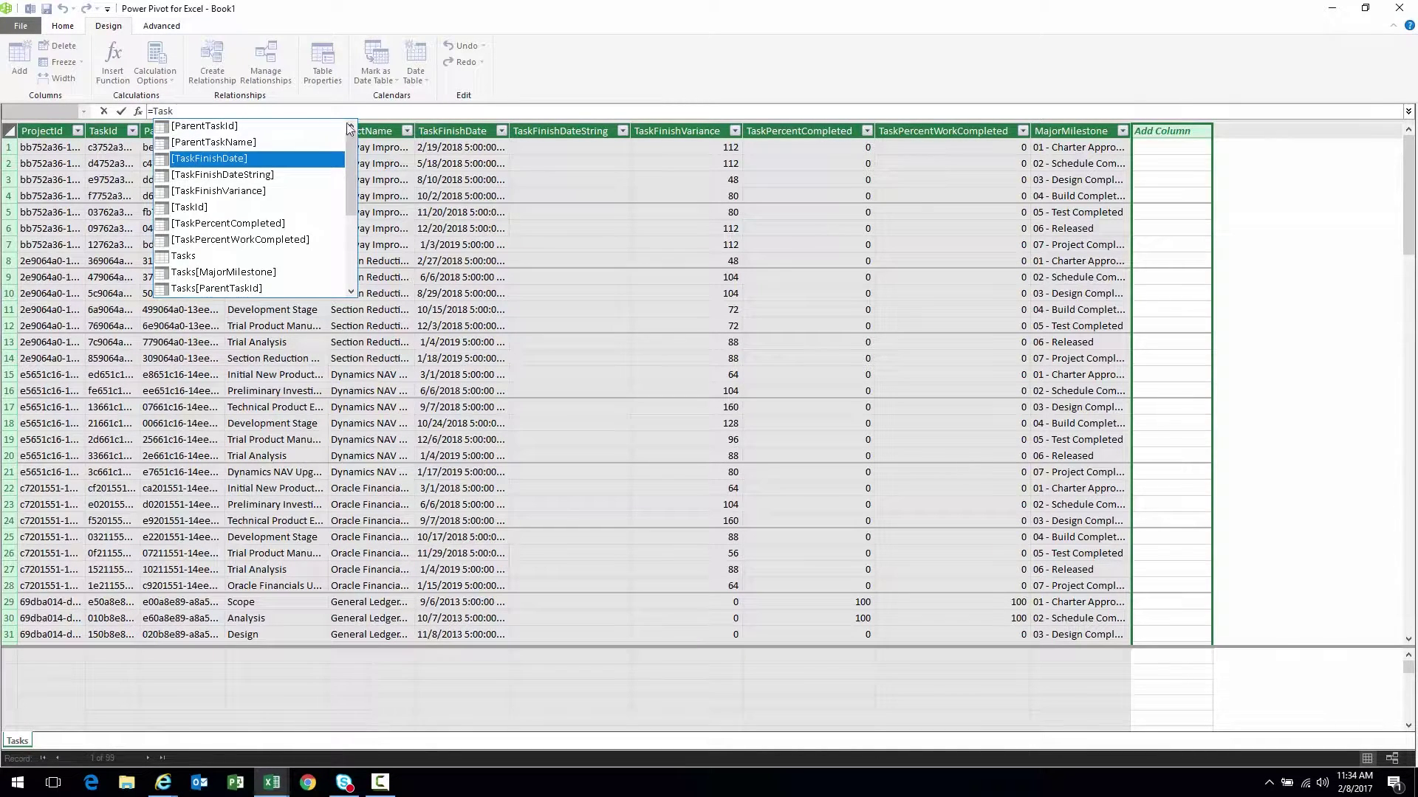
left_click(242, 196)
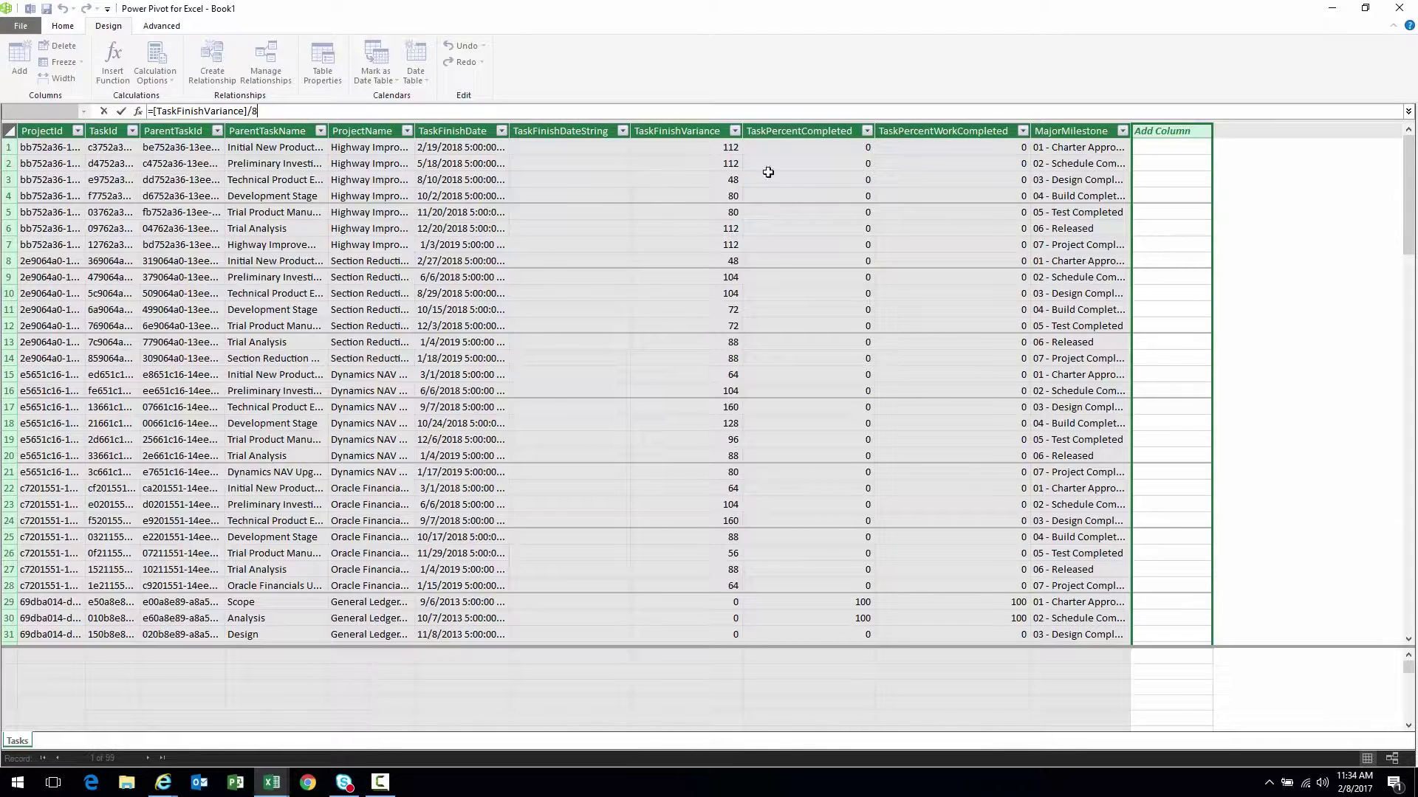
key("Return")
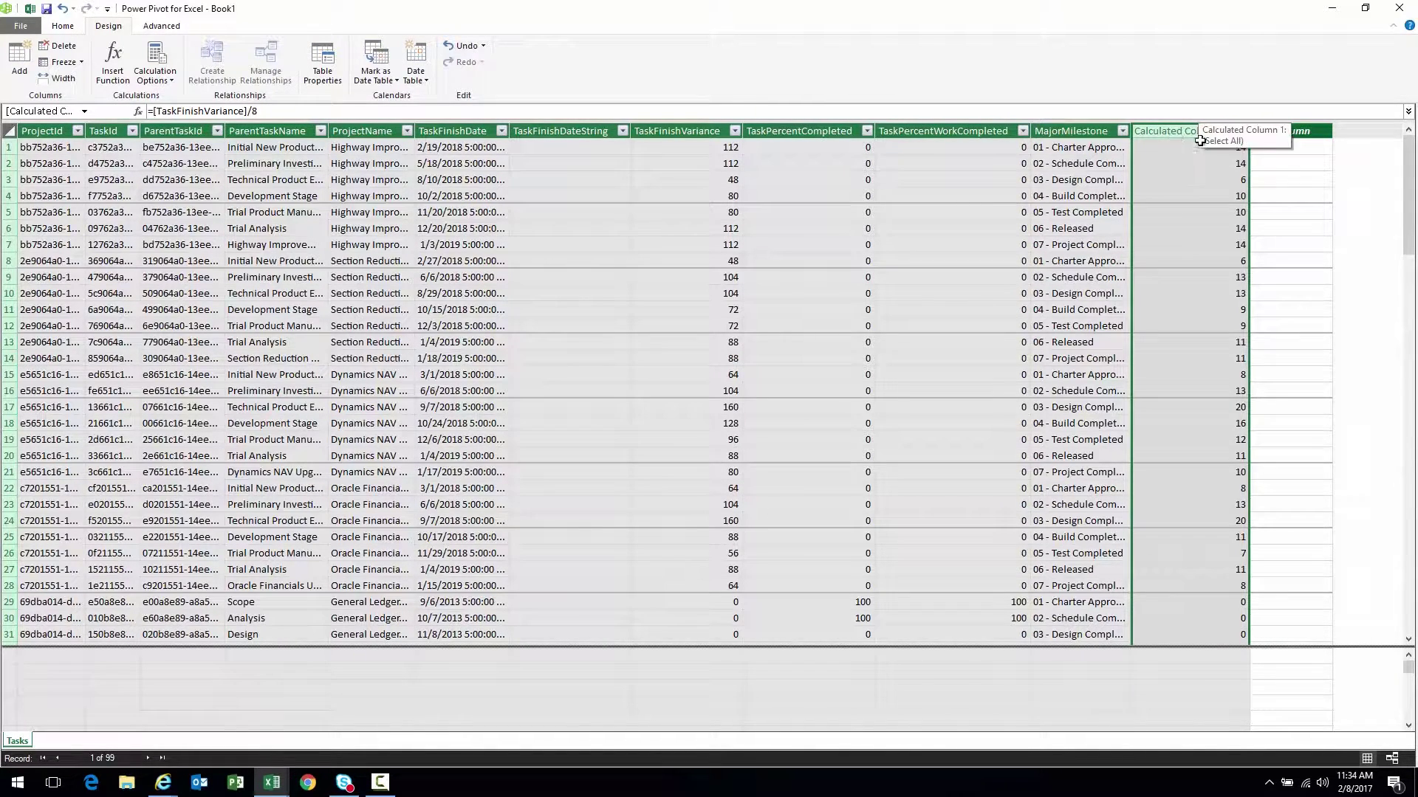
Step: Compare the new column's first value with TaskFinishVariance in row 1
left_click(1199, 148)
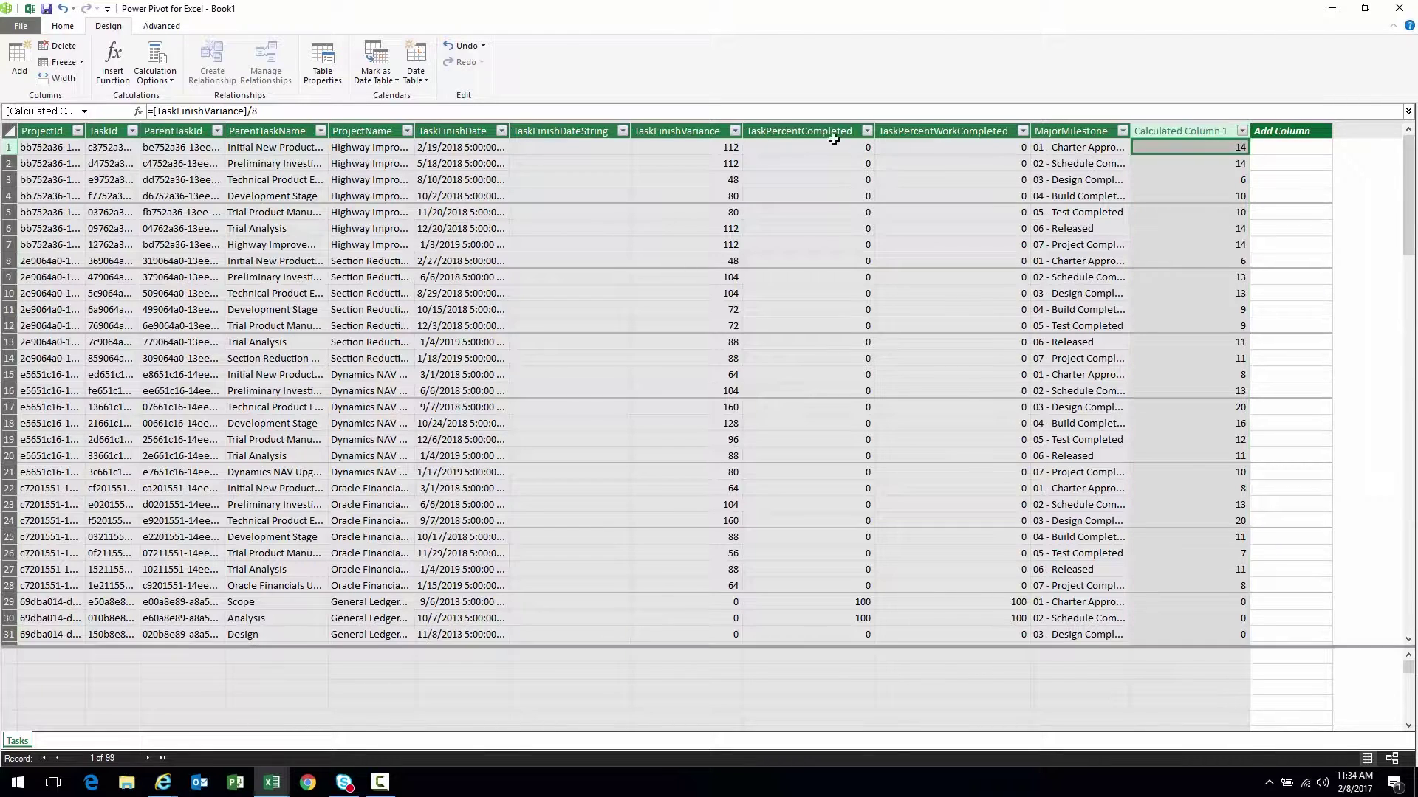
left_click(709, 148)
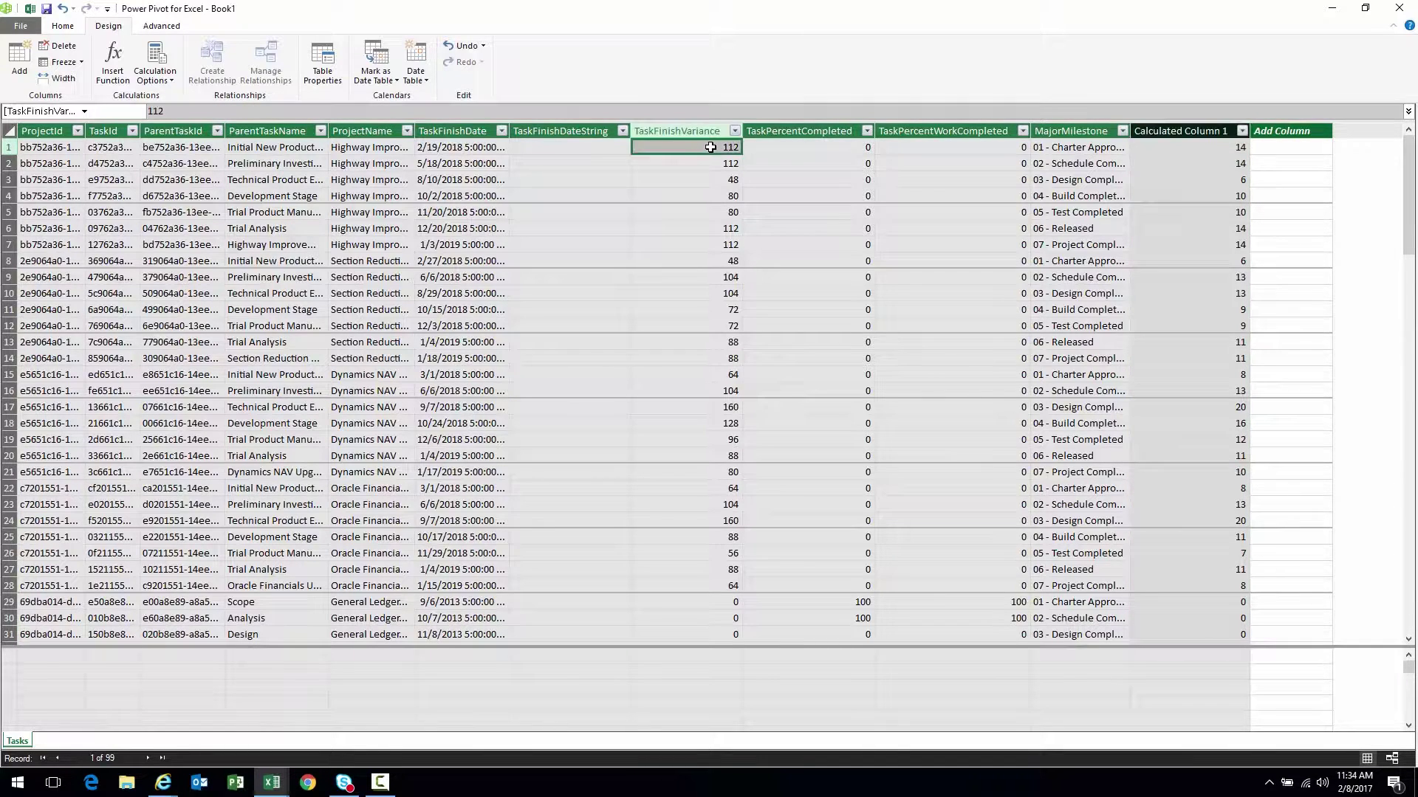
left_click(1191, 140)
Step: Rename Calculated Column 1 to TaskFinishVarianceDay and close Power Pivot
double_click(1191, 140)
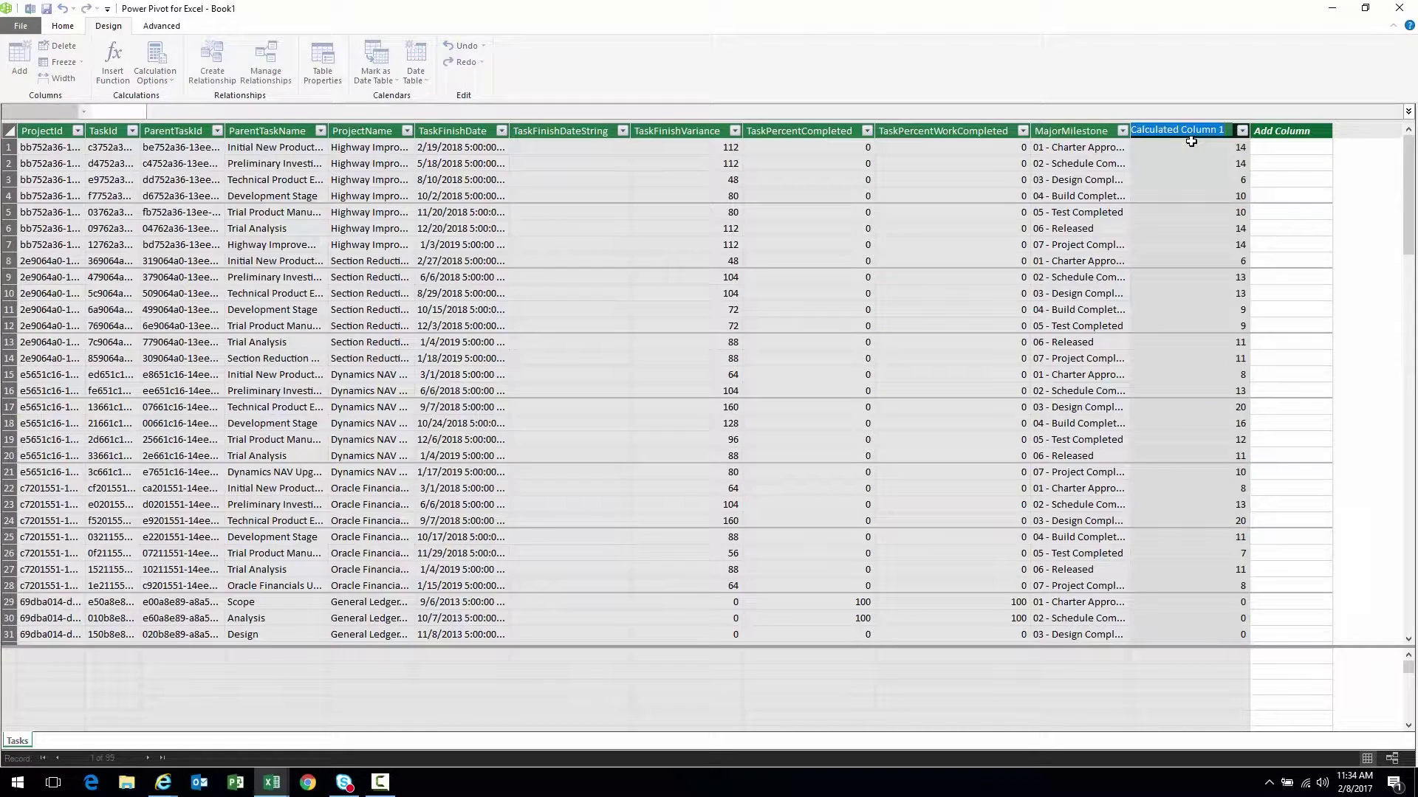
type("Task")
type("ay")
key("Return")
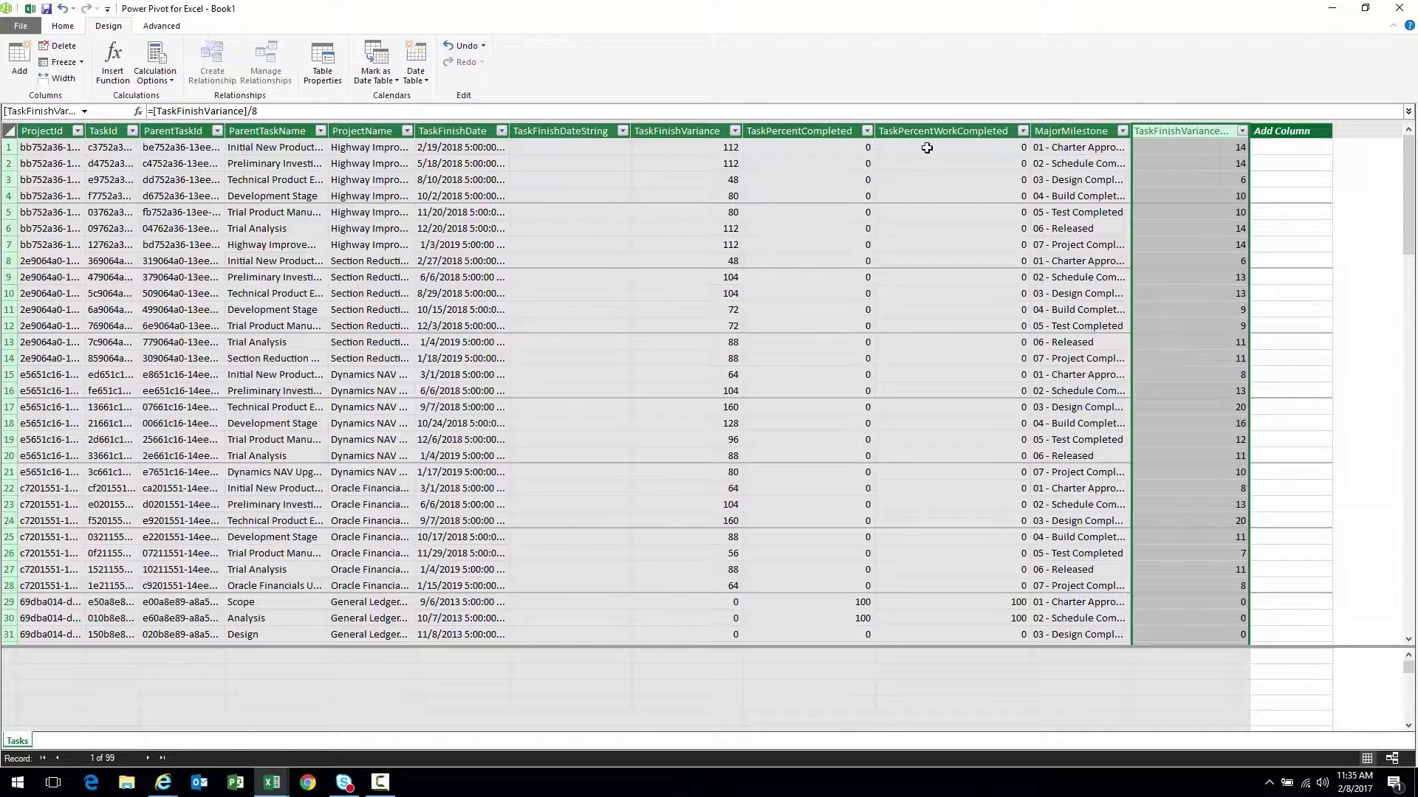
left_click(1401, 12)
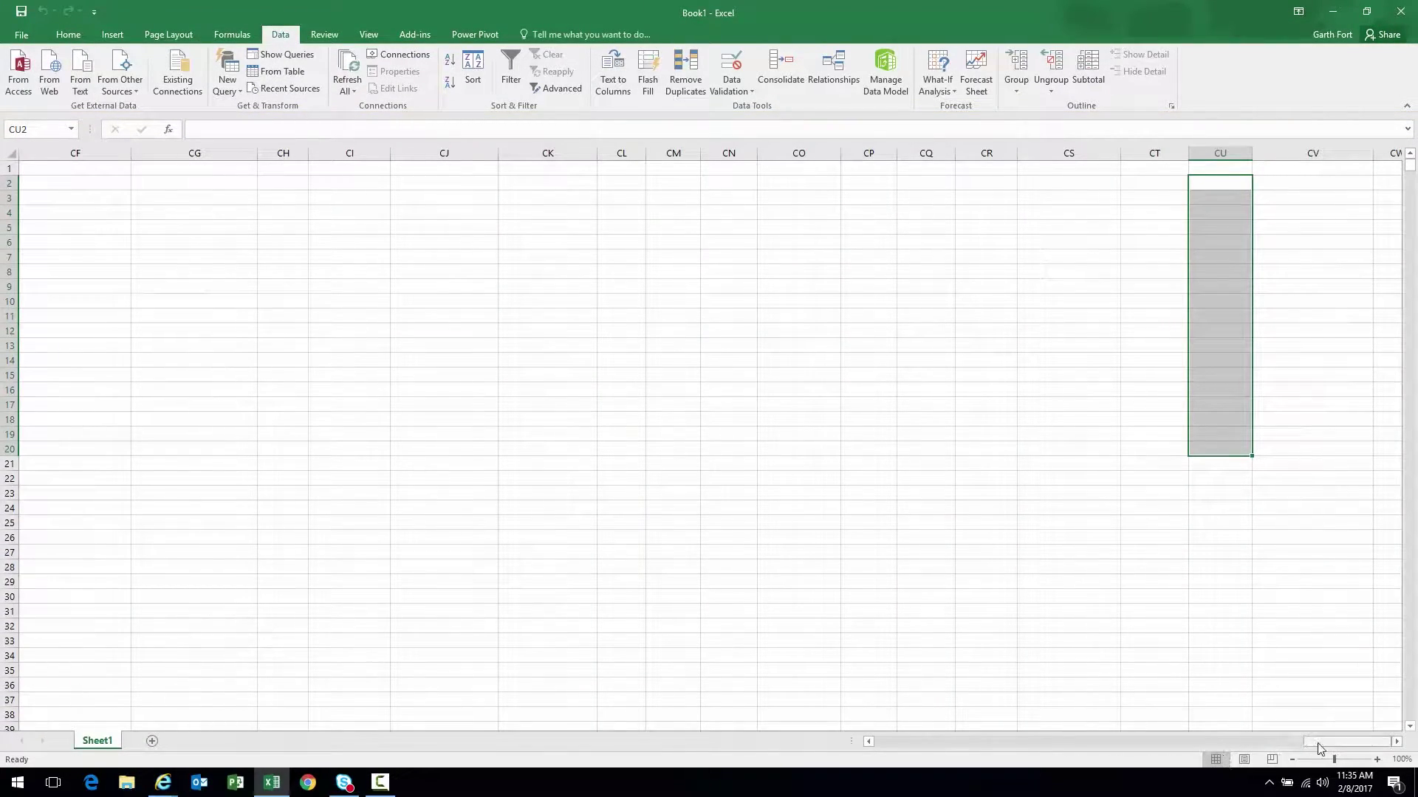
left_click_drag(1348, 741, 916, 741)
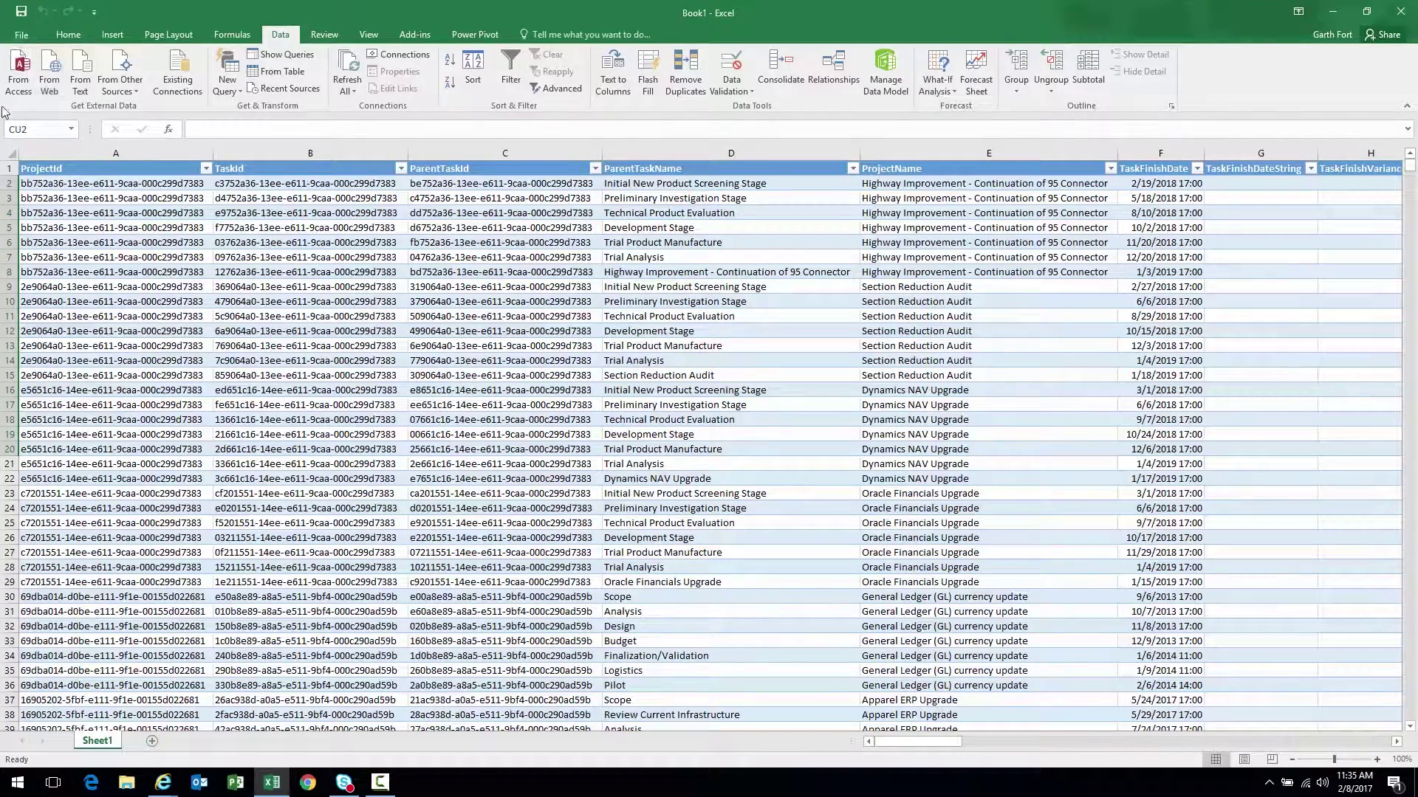
Step: Summarize the Tasks table as a PivotTable on a new sheet and select the blank rows above it
left_click(11, 152)
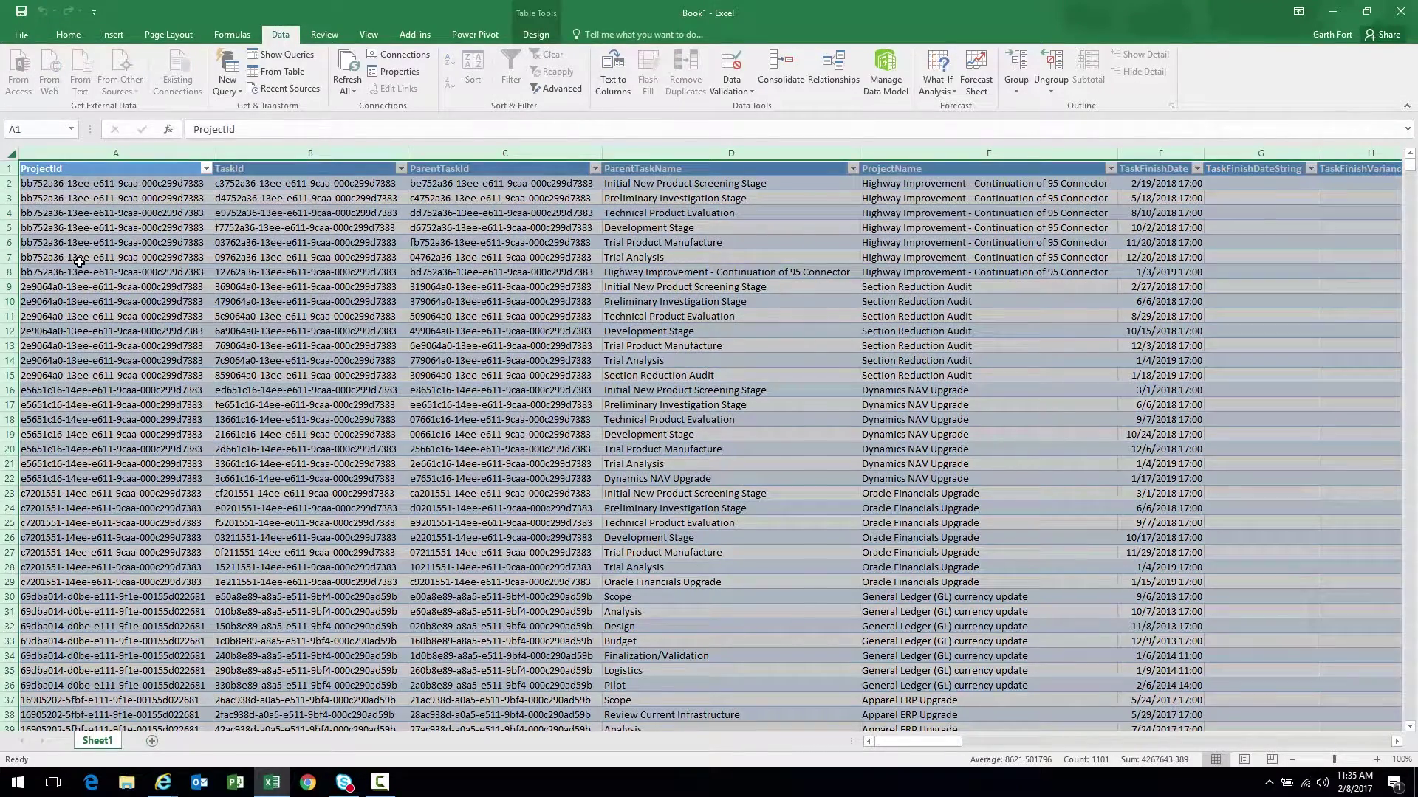
left_click(524, 40)
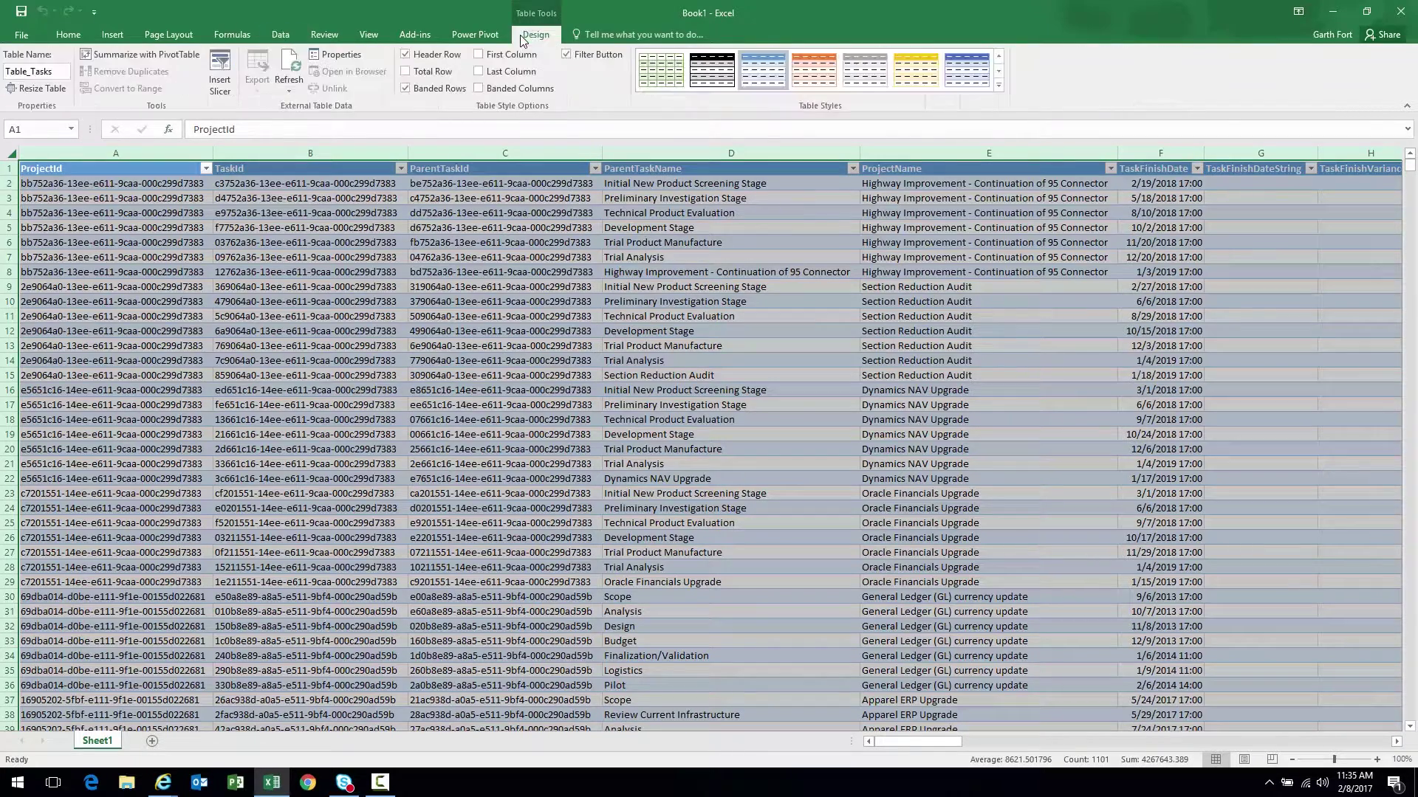
left_click(121, 51)
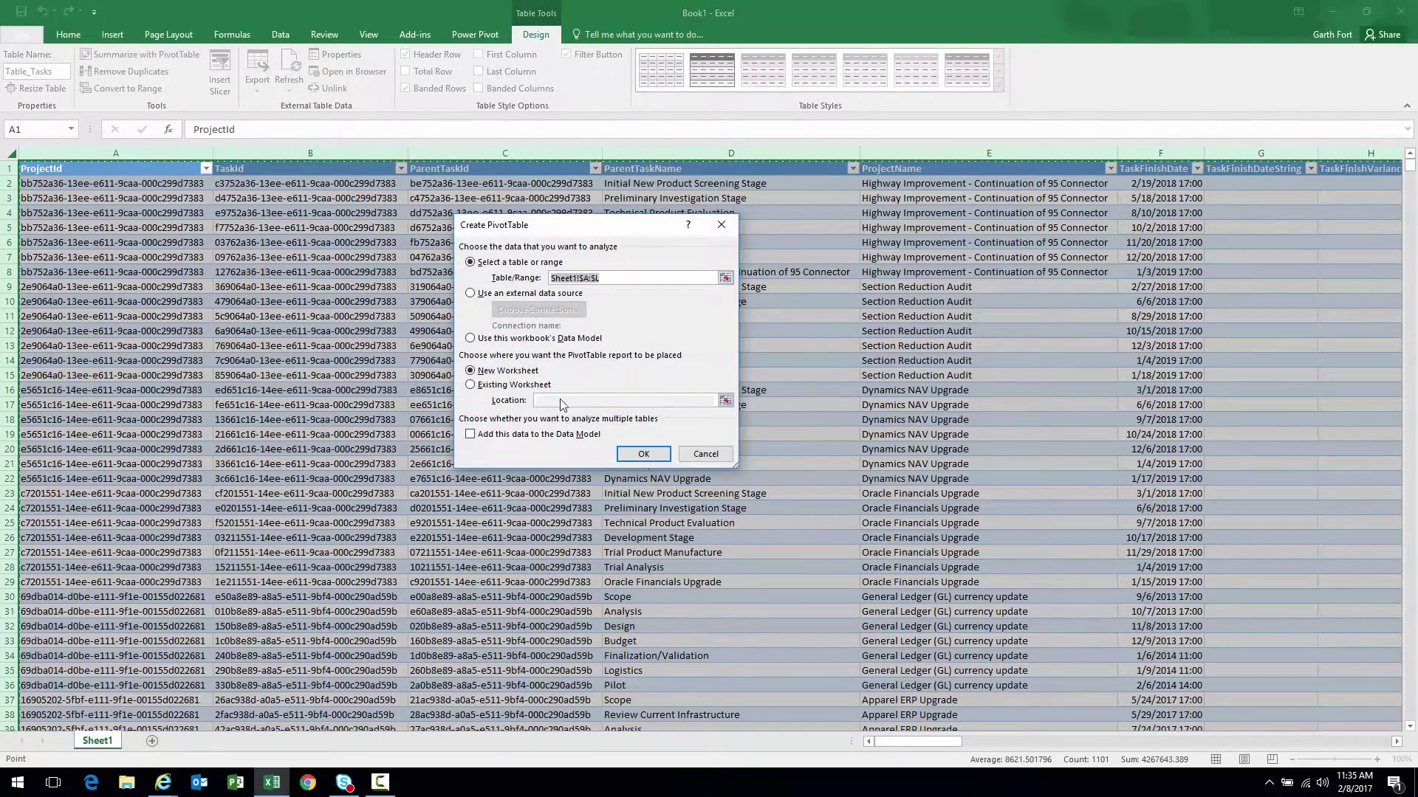
left_click(643, 453)
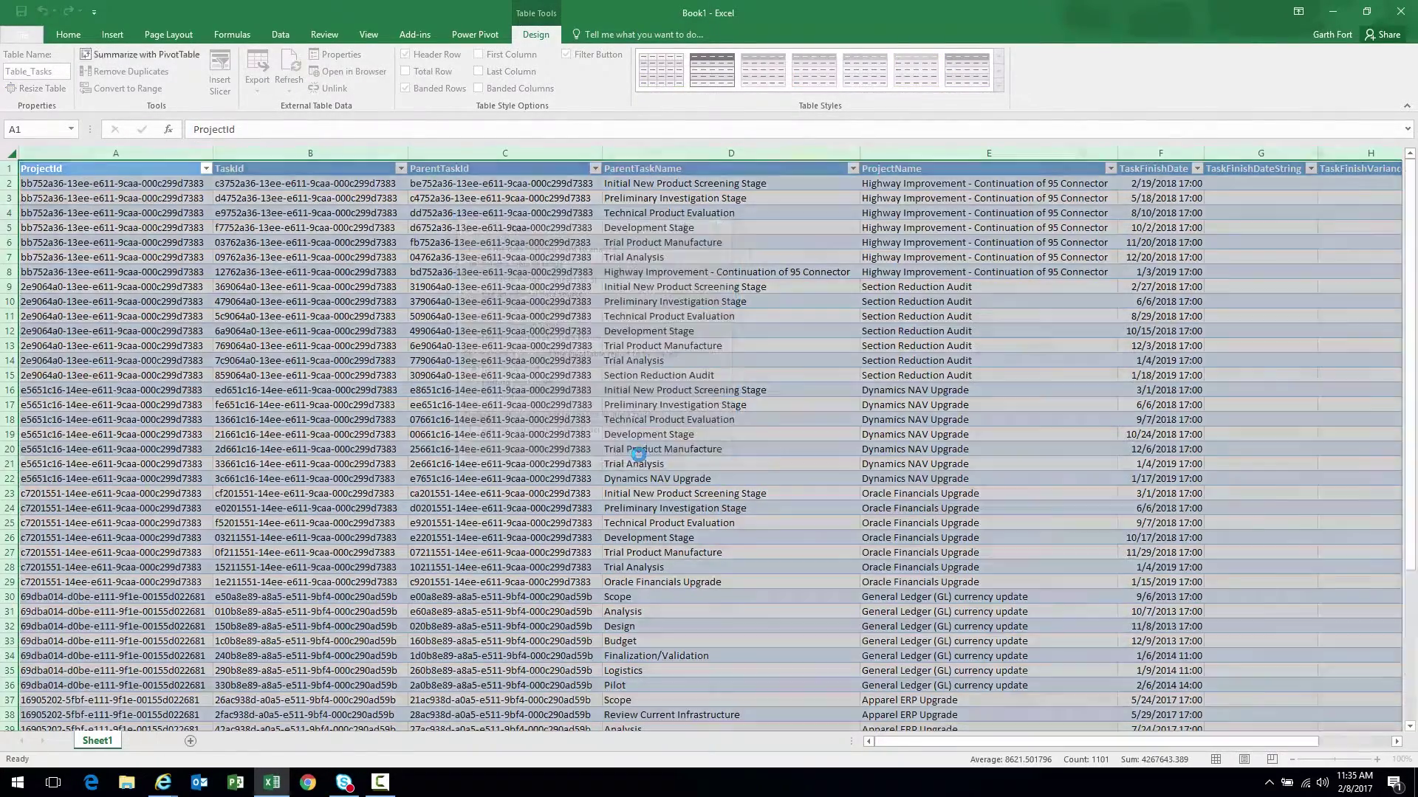
left_click_drag(8, 169, 7, 183)
Step: Delete the blank rows above the pivot and add ProjectName as row labels
right_click(9, 185)
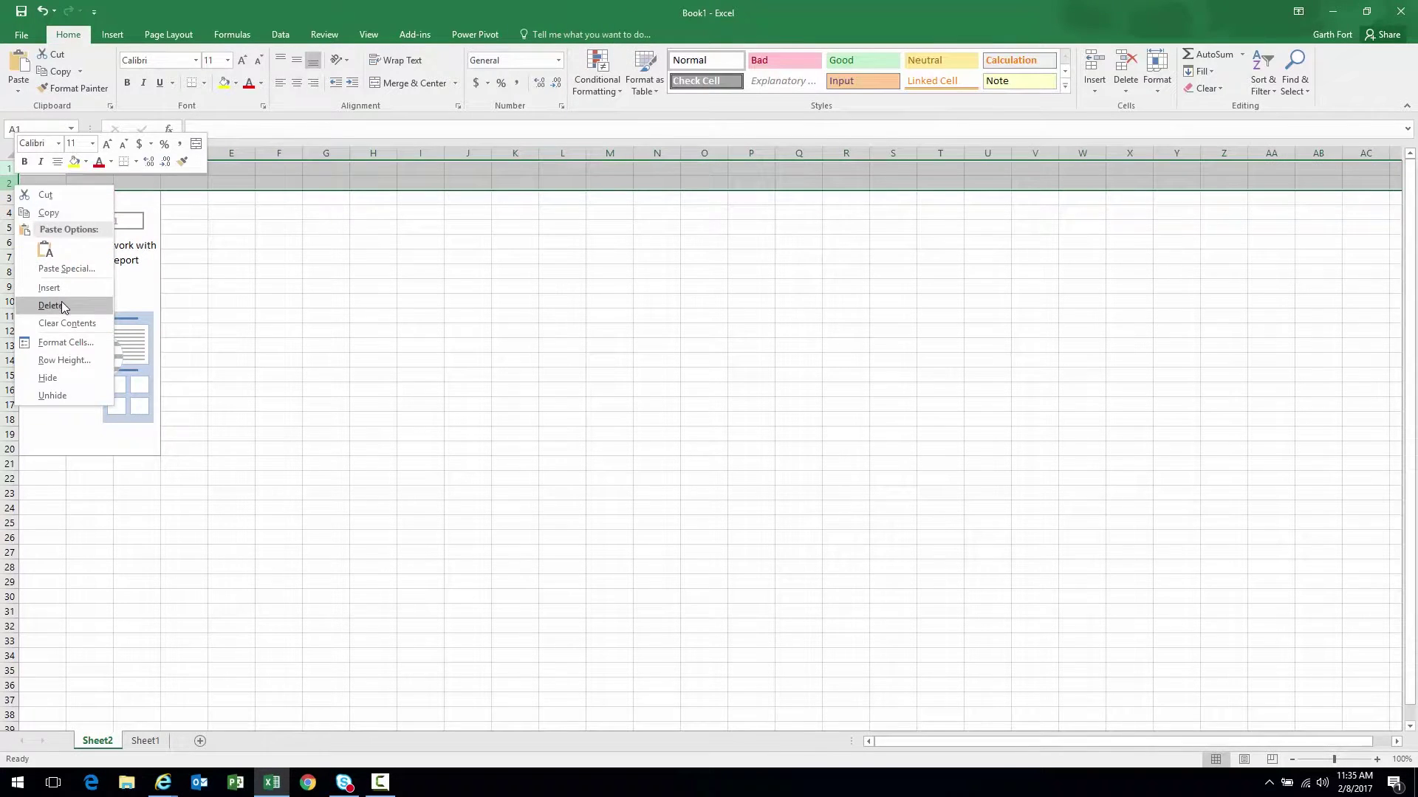
left_click(62, 307)
left_click(31, 183)
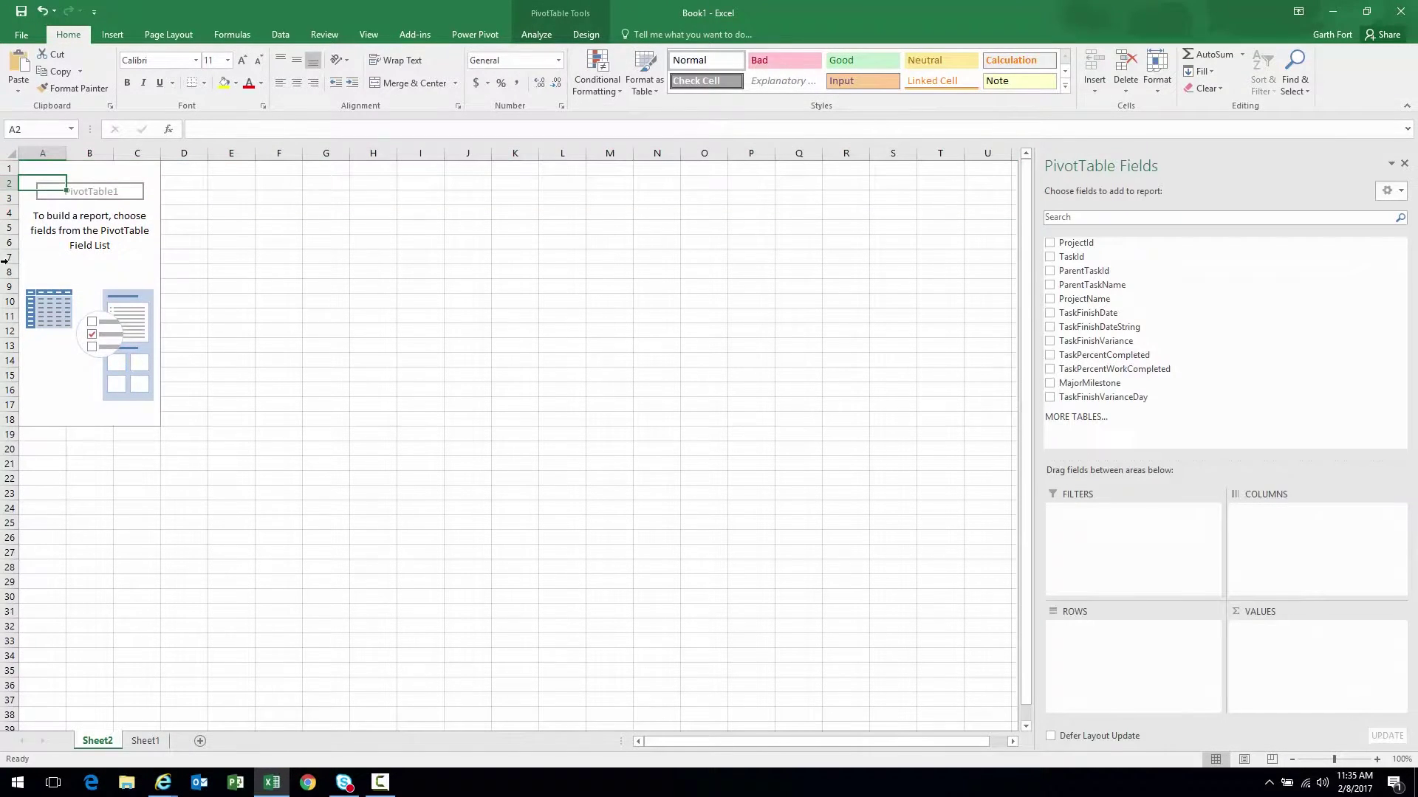
left_click(45, 169)
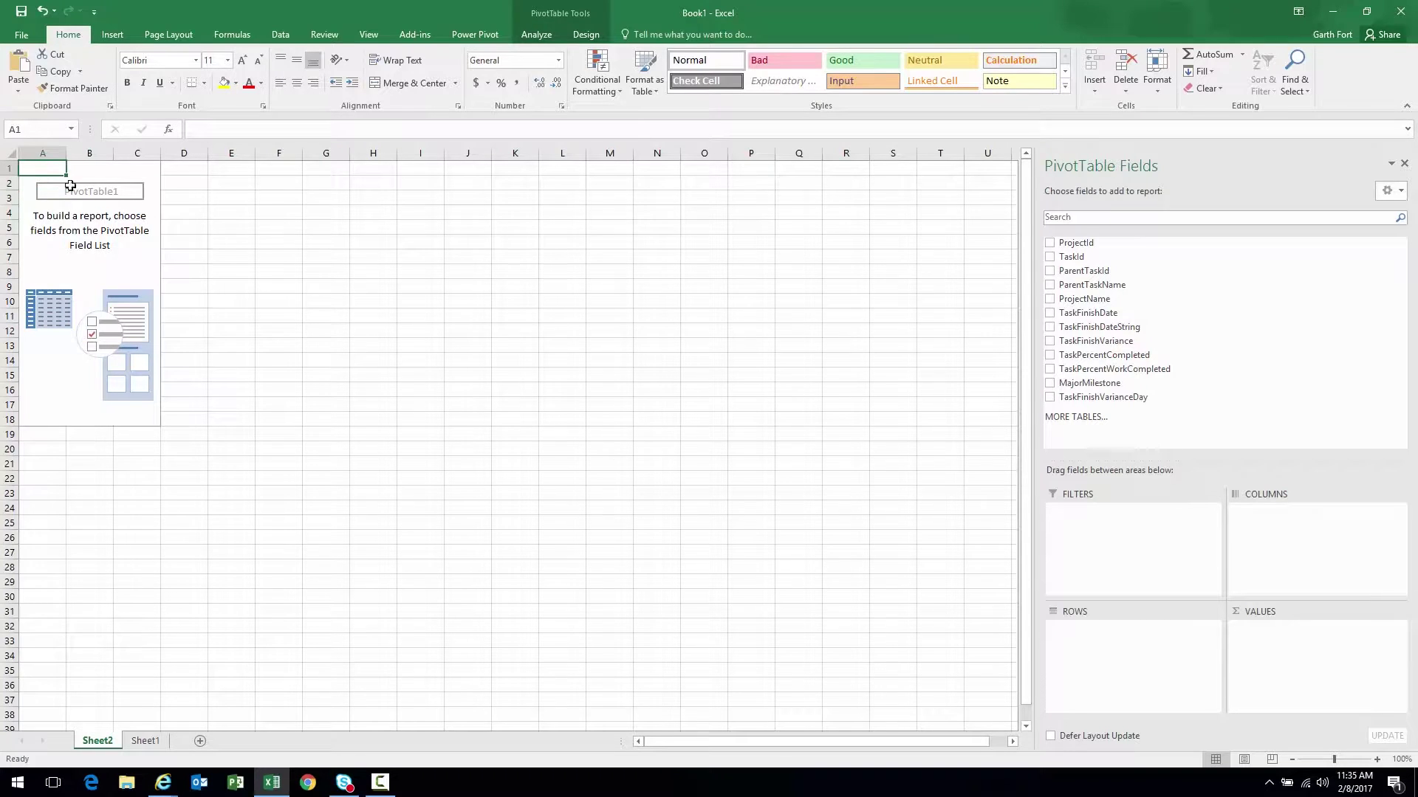
left_click(1049, 299)
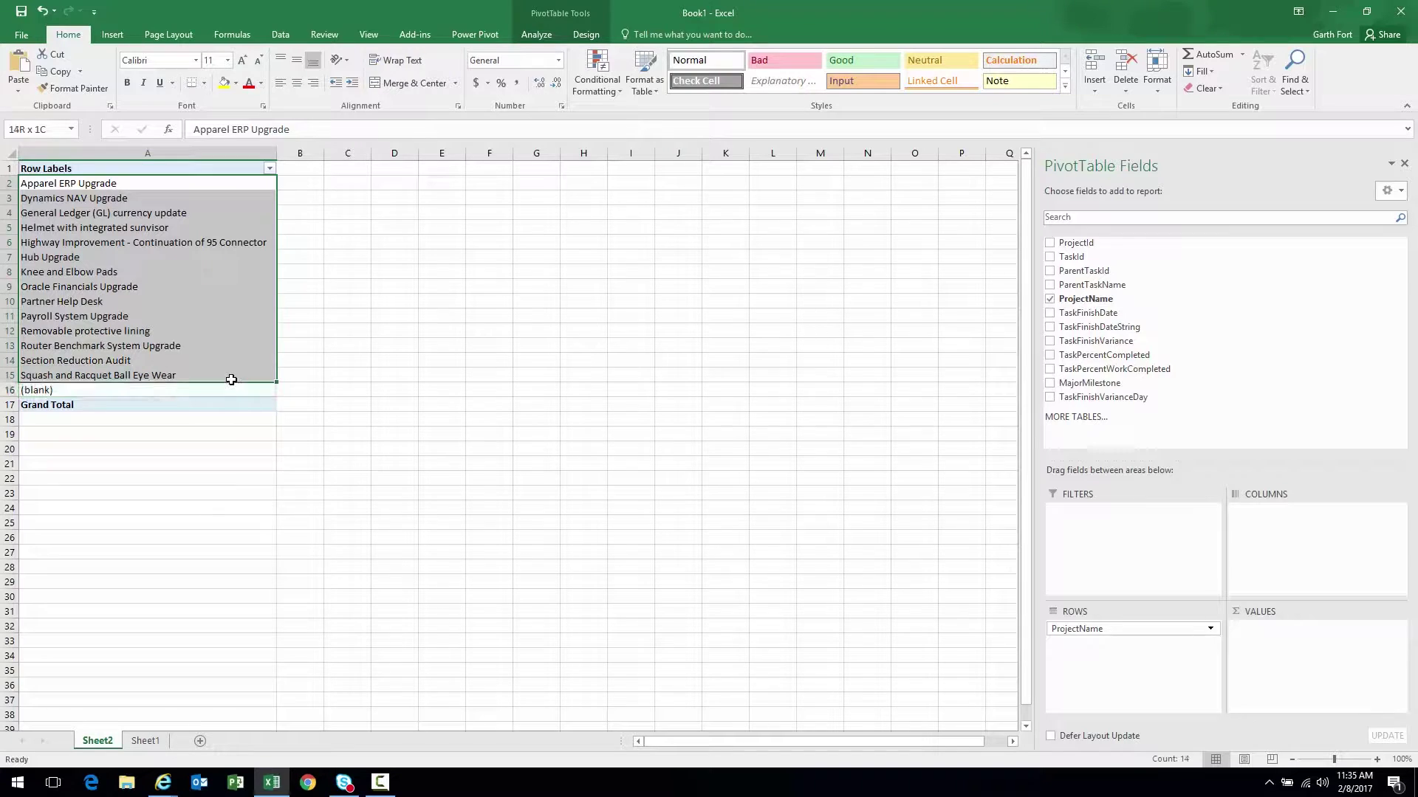
left_click_drag(97, 185, 232, 377)
Step: Filter the (blank) entry out of the project row labels
left_click(68, 391)
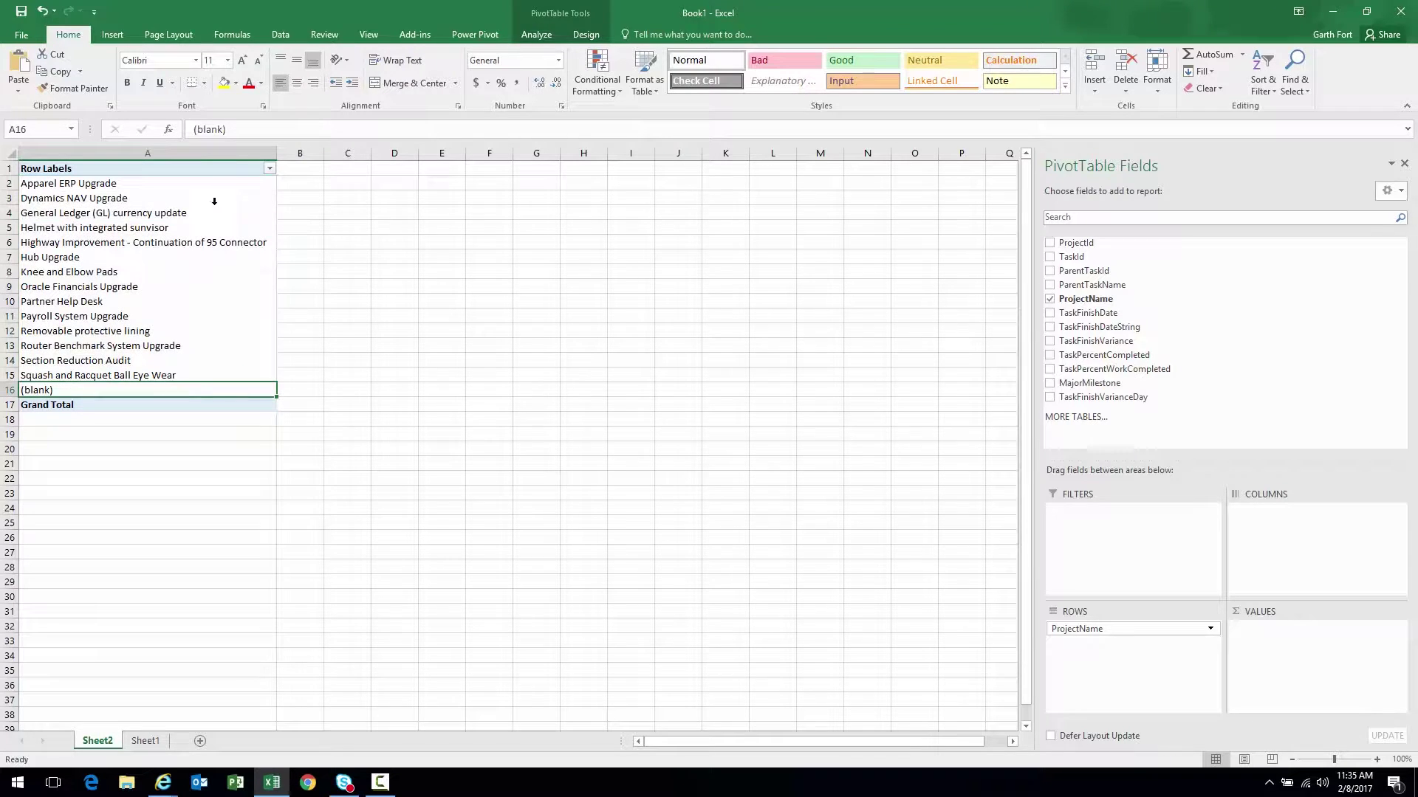
left_click(270, 168)
left_click_drag(264, 351, 264, 401)
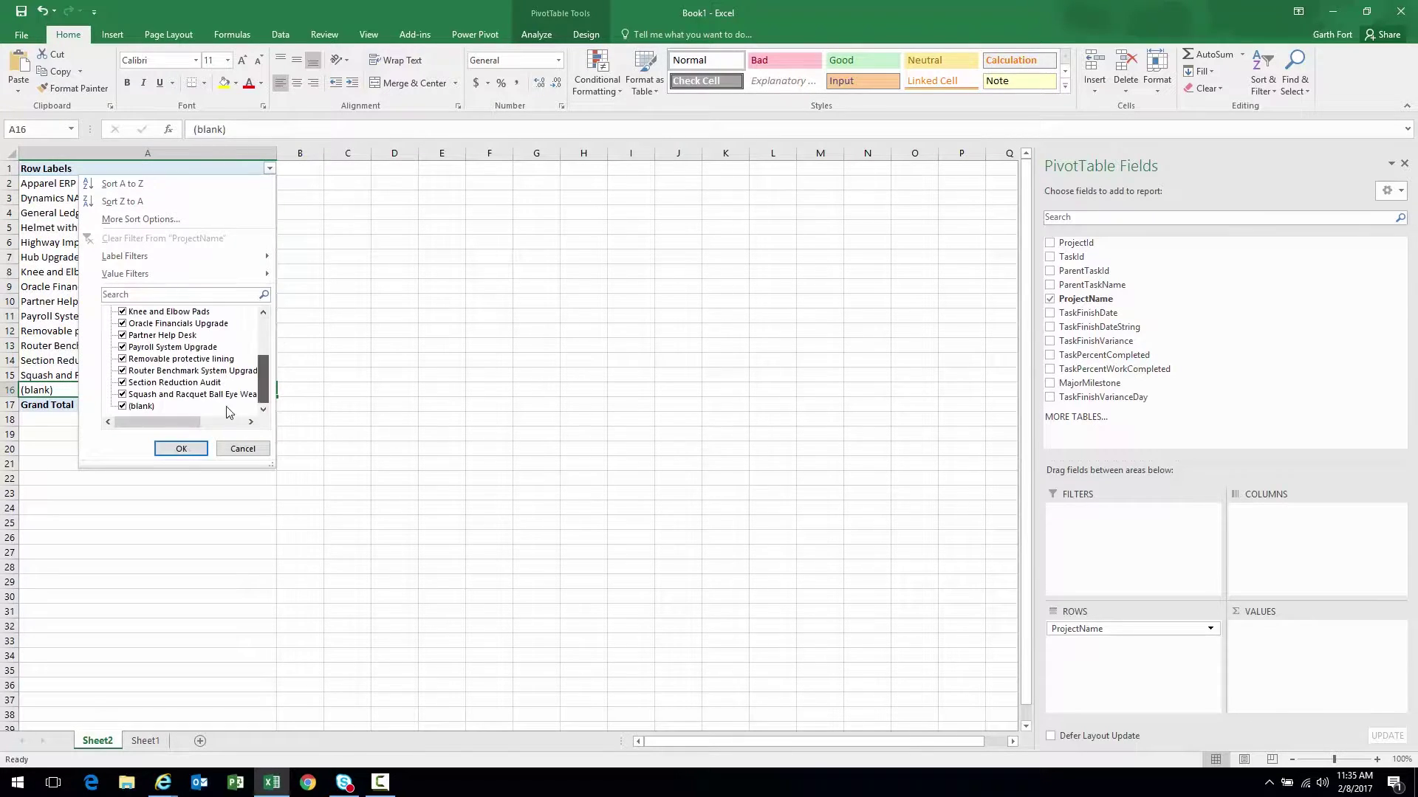
left_click(122, 406)
left_click(183, 448)
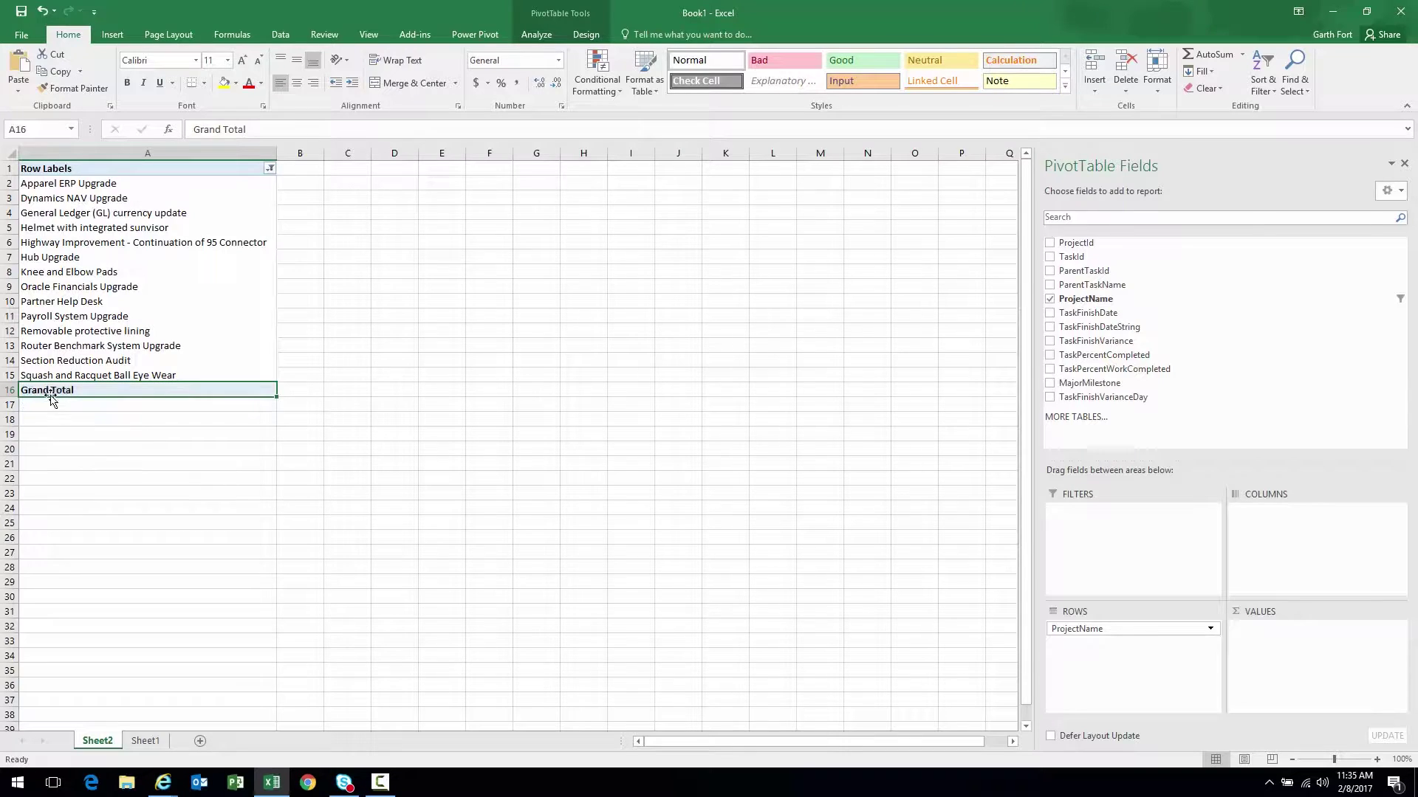
left_click_drag(67, 183, 67, 374)
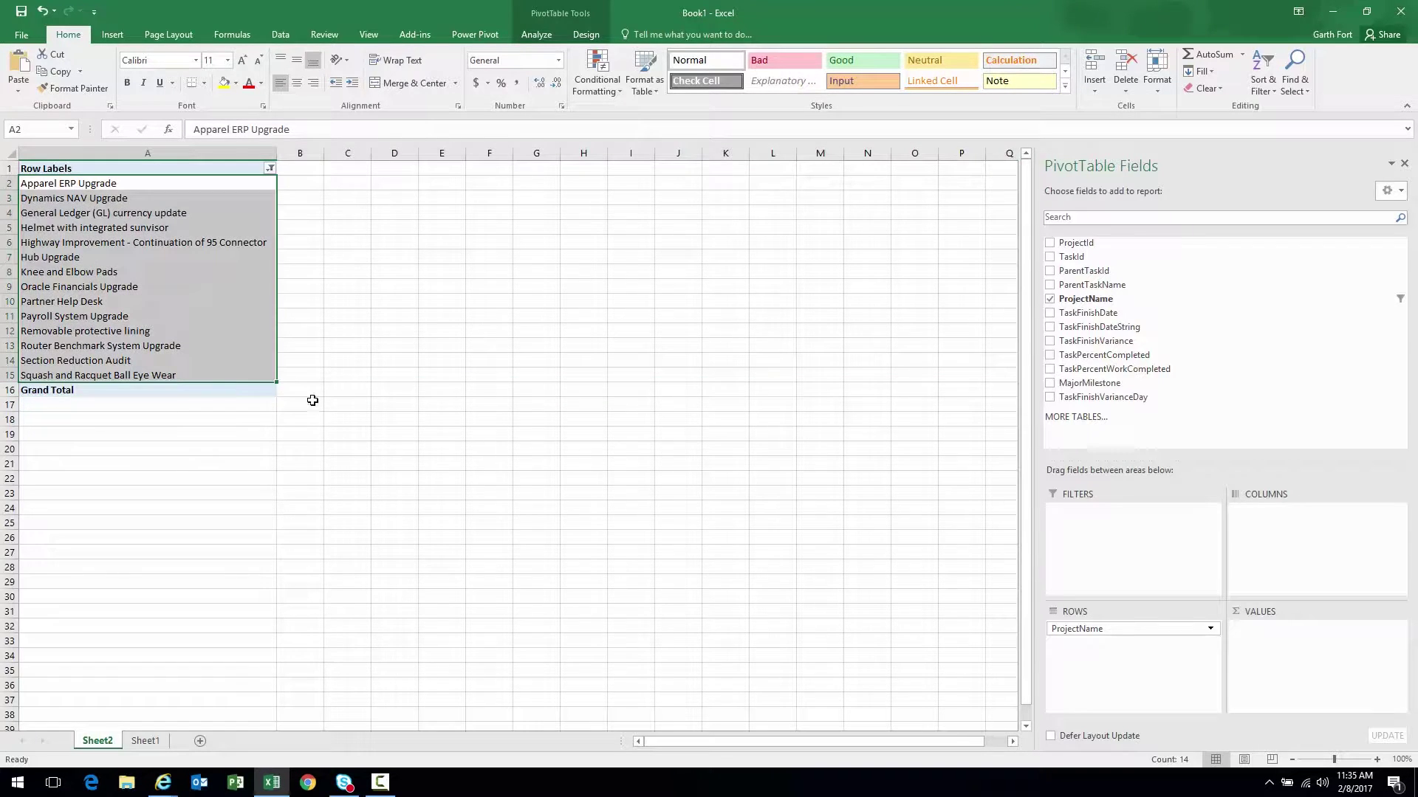
Step: Turn off grand totals for rows and columns
left_click(586, 35)
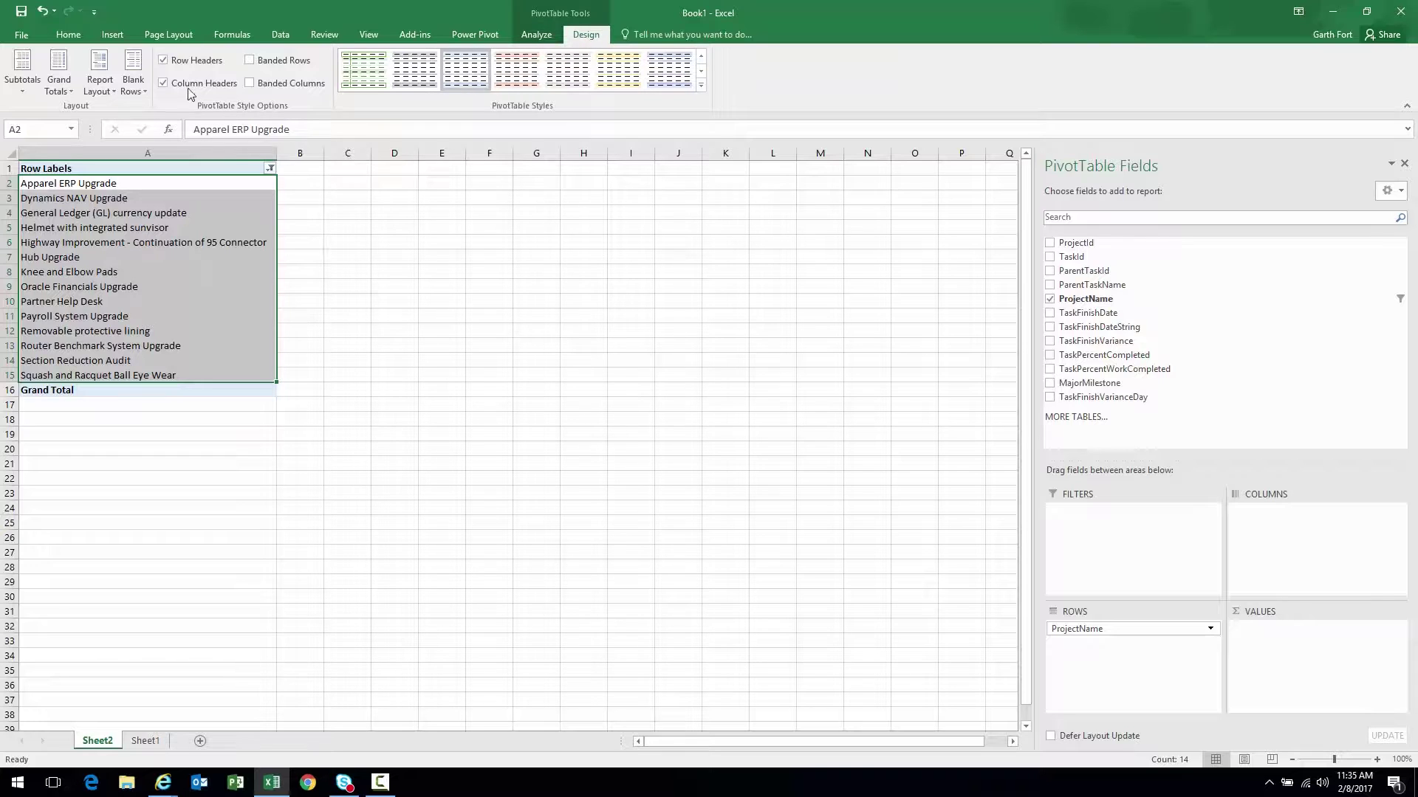
left_click(62, 88)
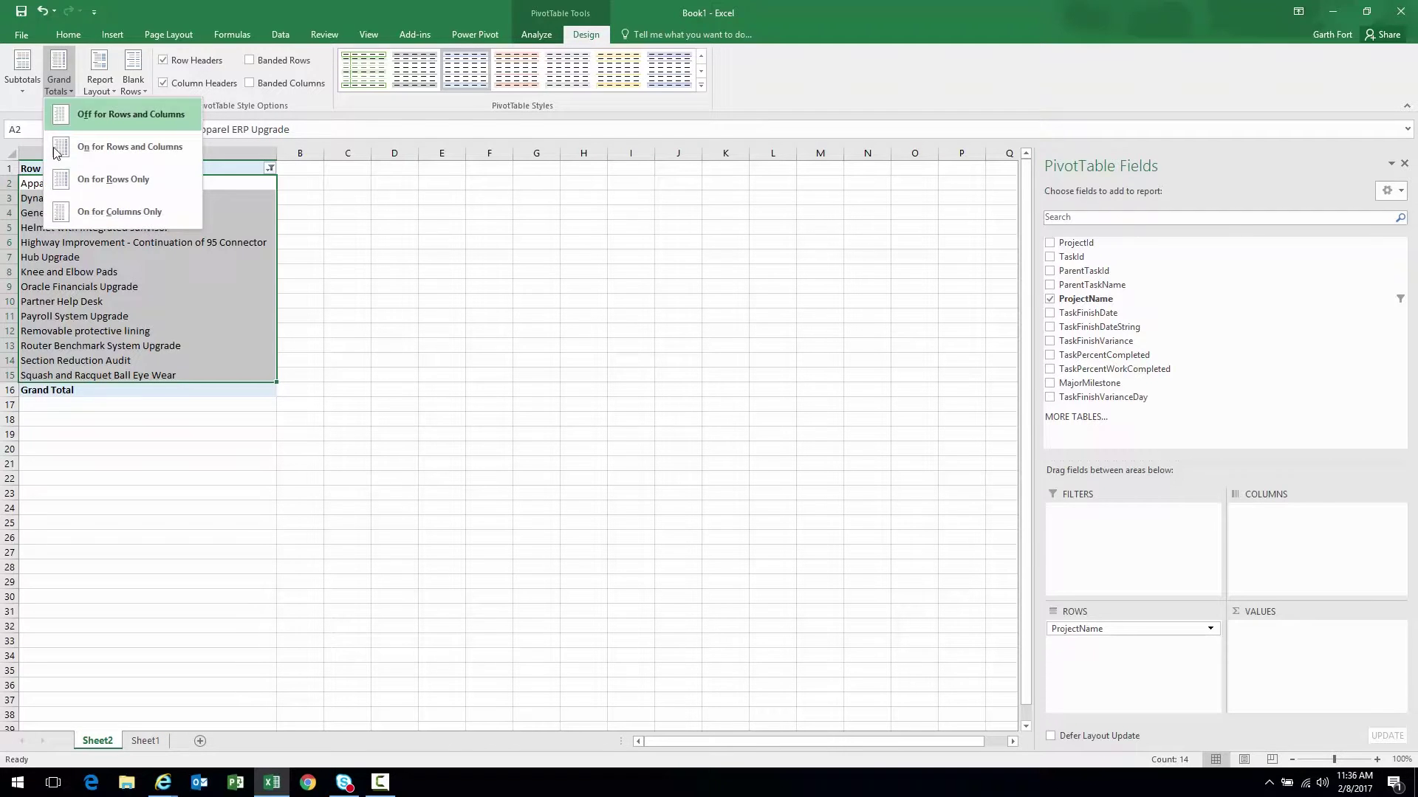
left_click(145, 117)
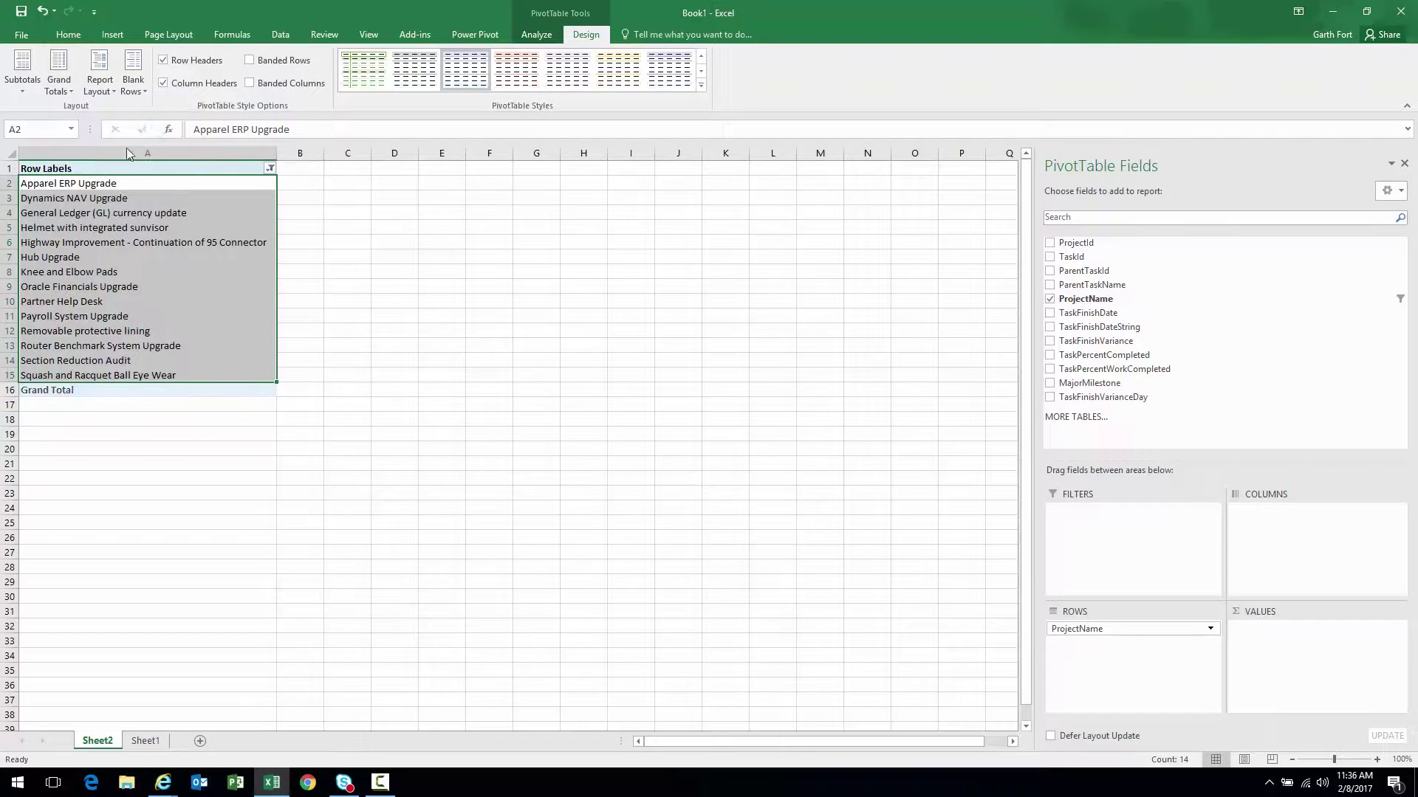
left_click(24, 389)
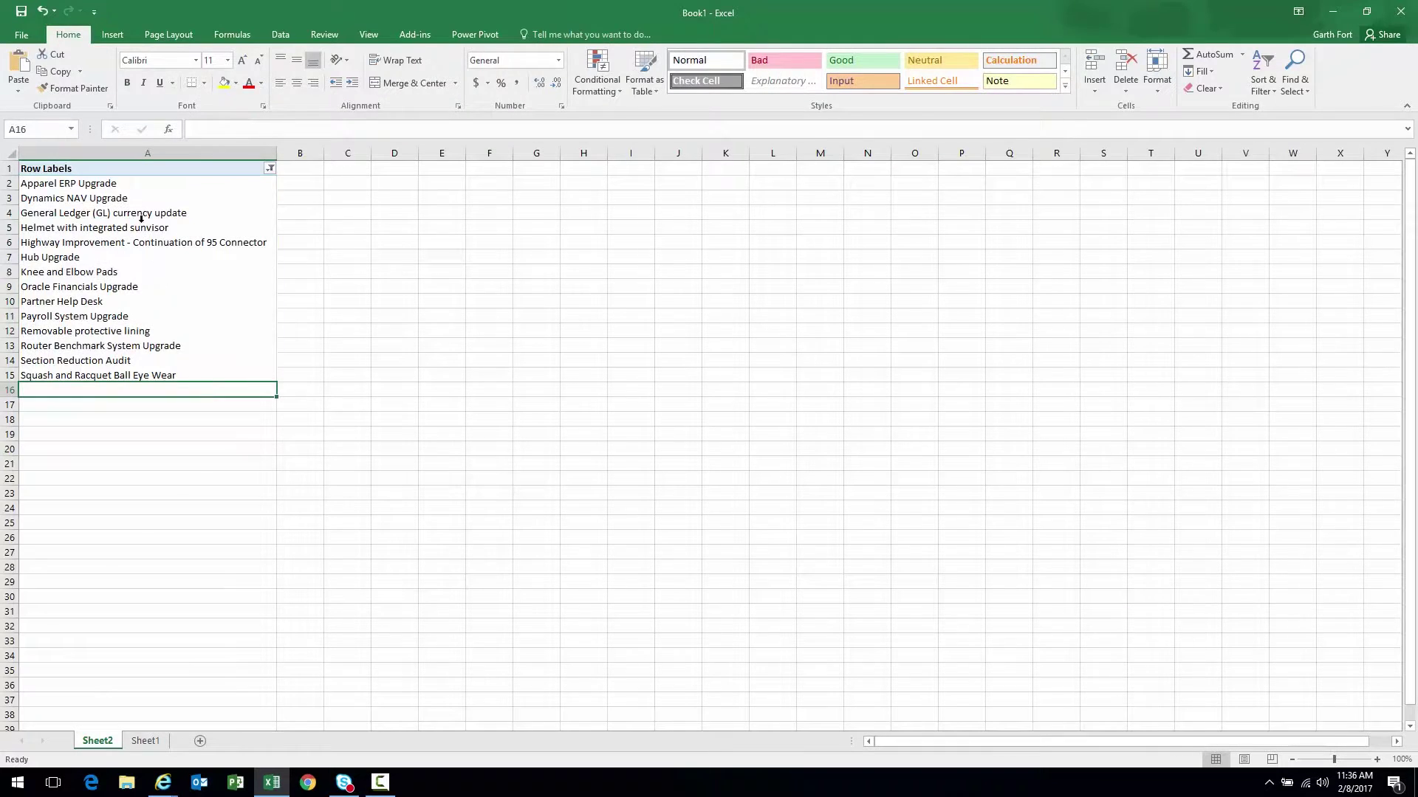
left_click(141, 218)
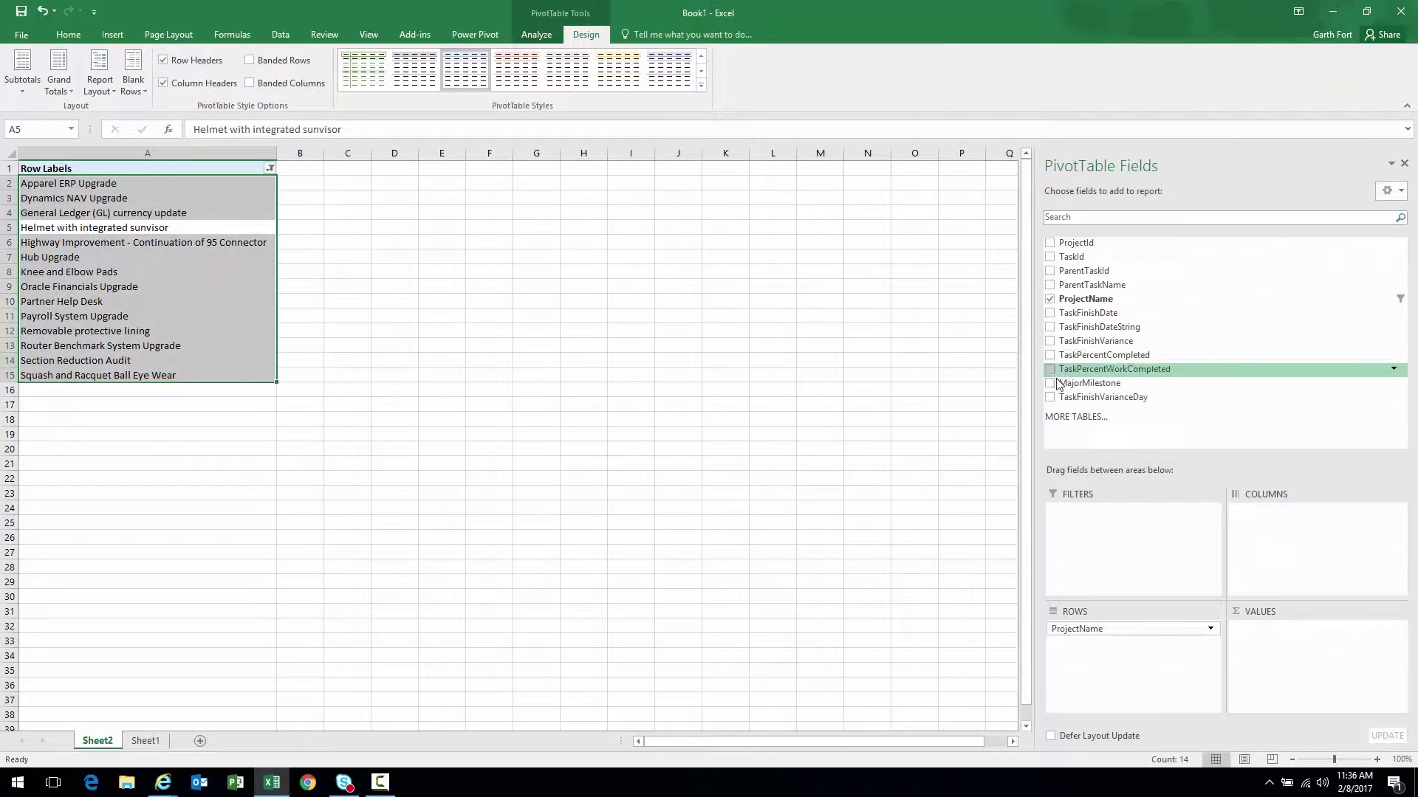
Step: Add MajorMilestone as the pivot columns
mouse_move(1098, 385)
left_mouse_down()
mouse_move(1300, 494)
mouse_move(1291, 519)
left_mouse_up()
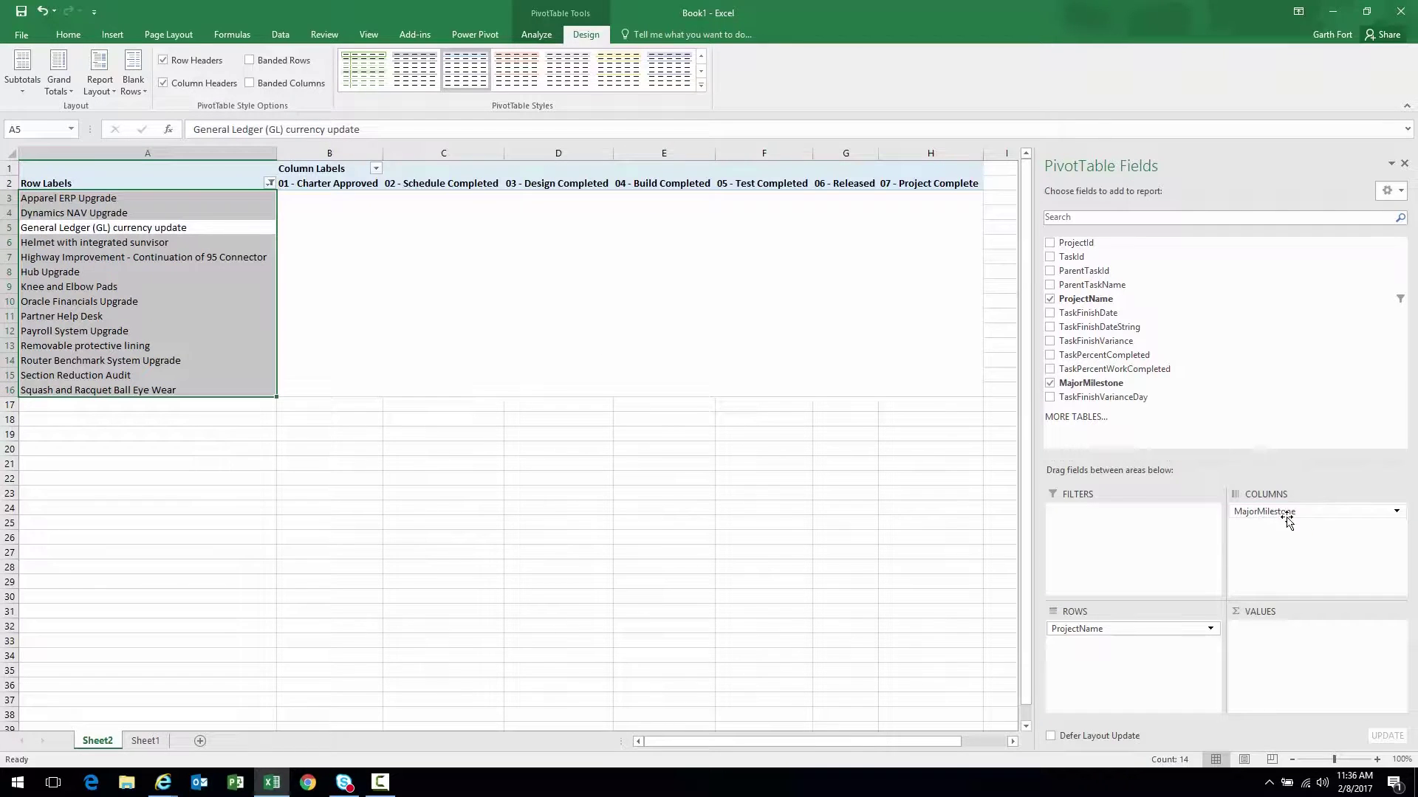
left_click_drag(366, 183, 928, 185)
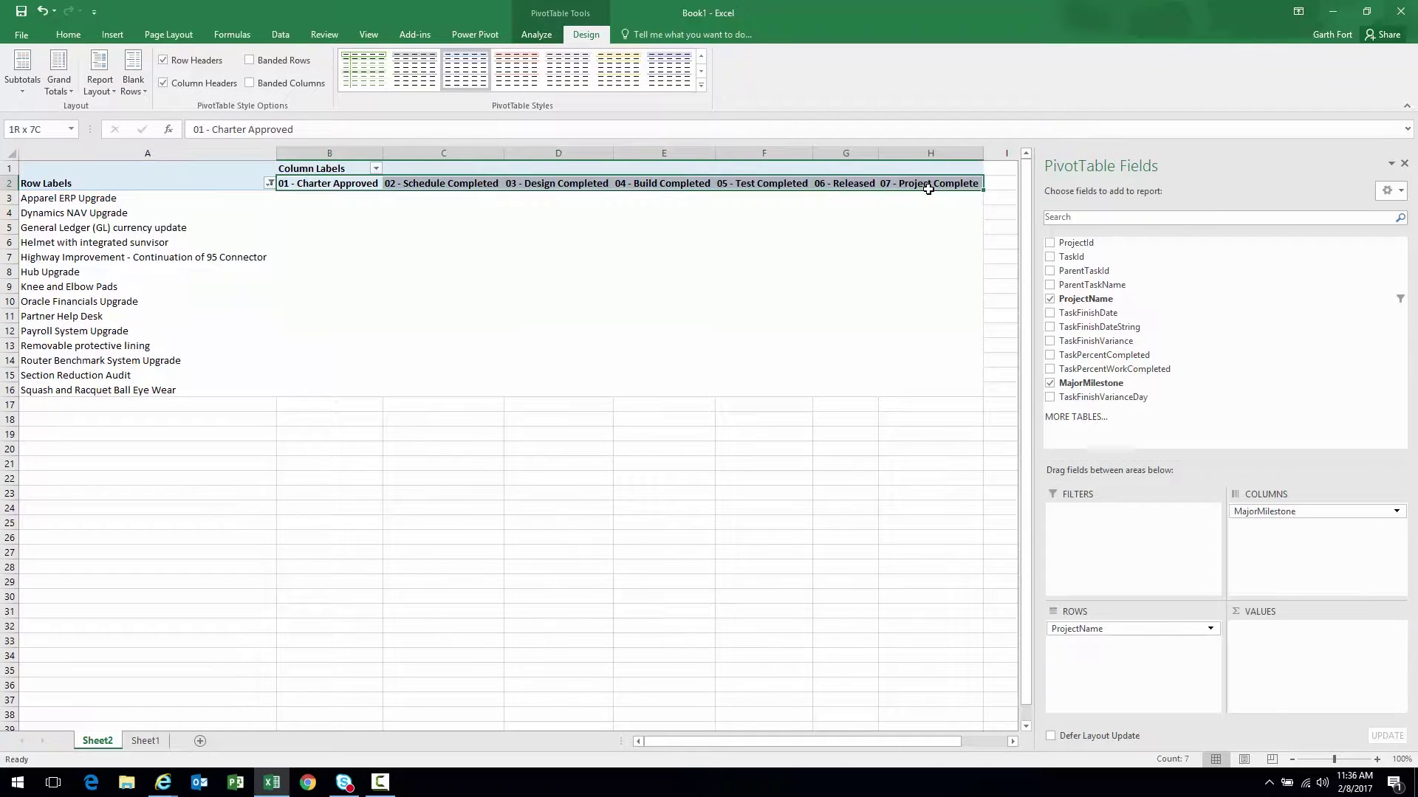
left_click(339, 196)
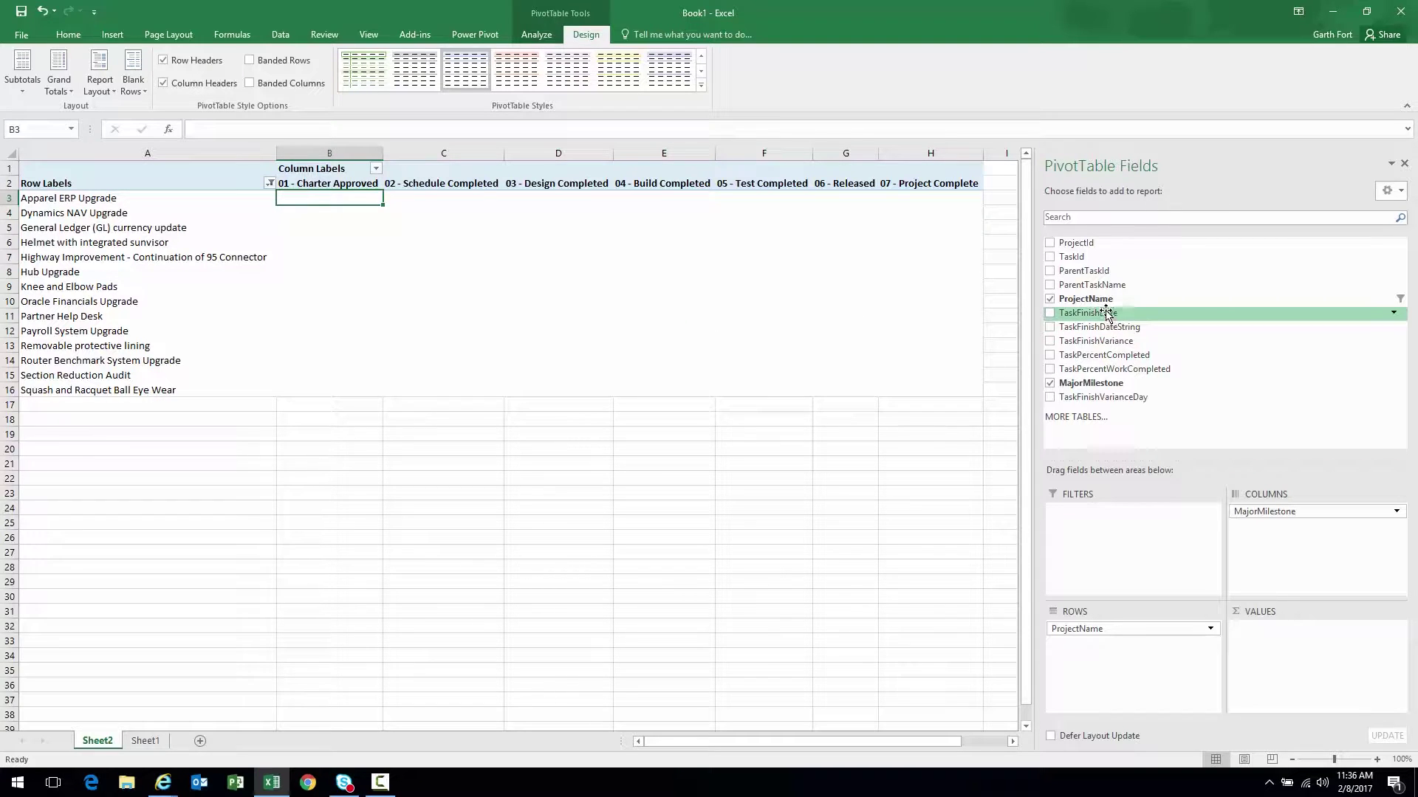
Step: Add TaskFinishDate as values, summarized by Sum with a Date number format
left_click_drag(1108, 314, 1304, 638)
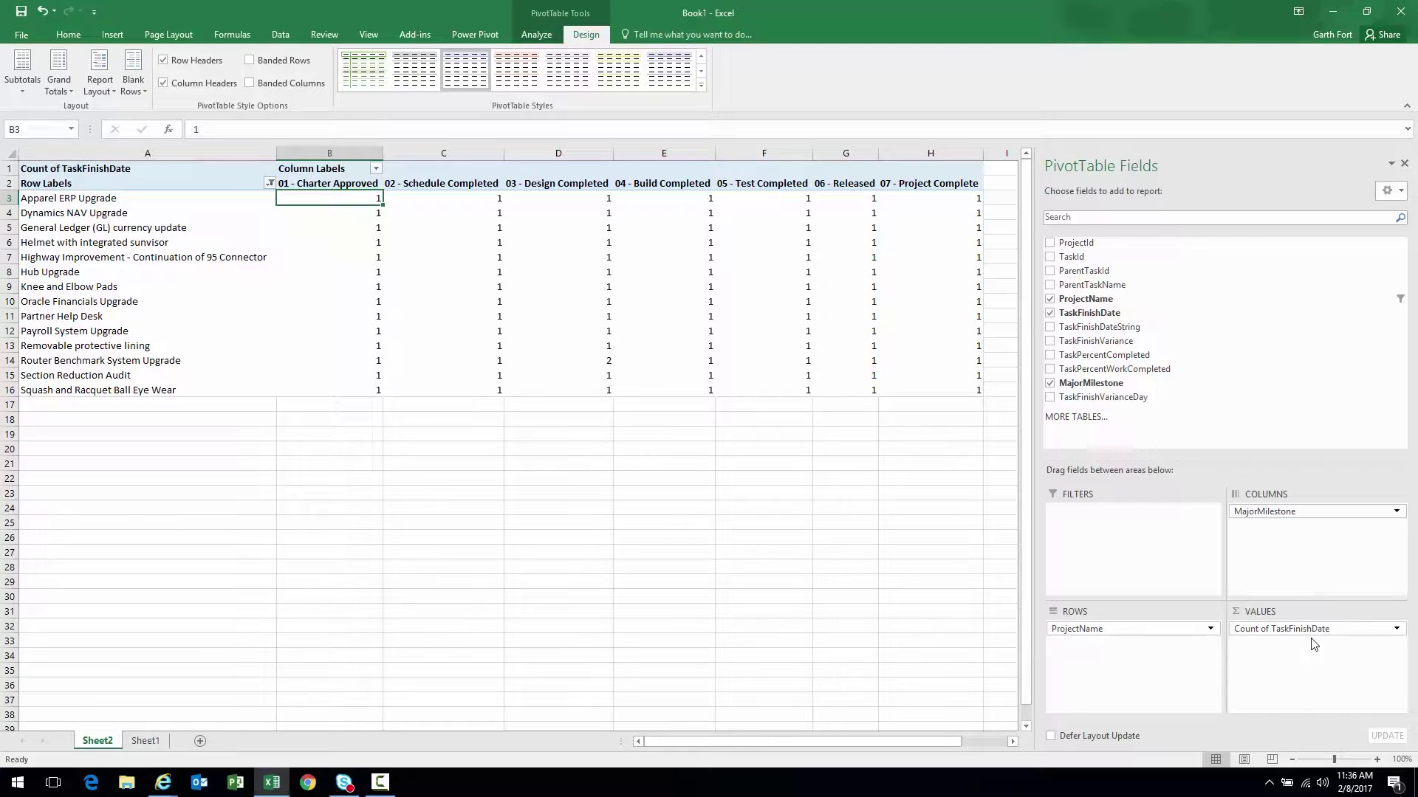
left_click(1393, 628)
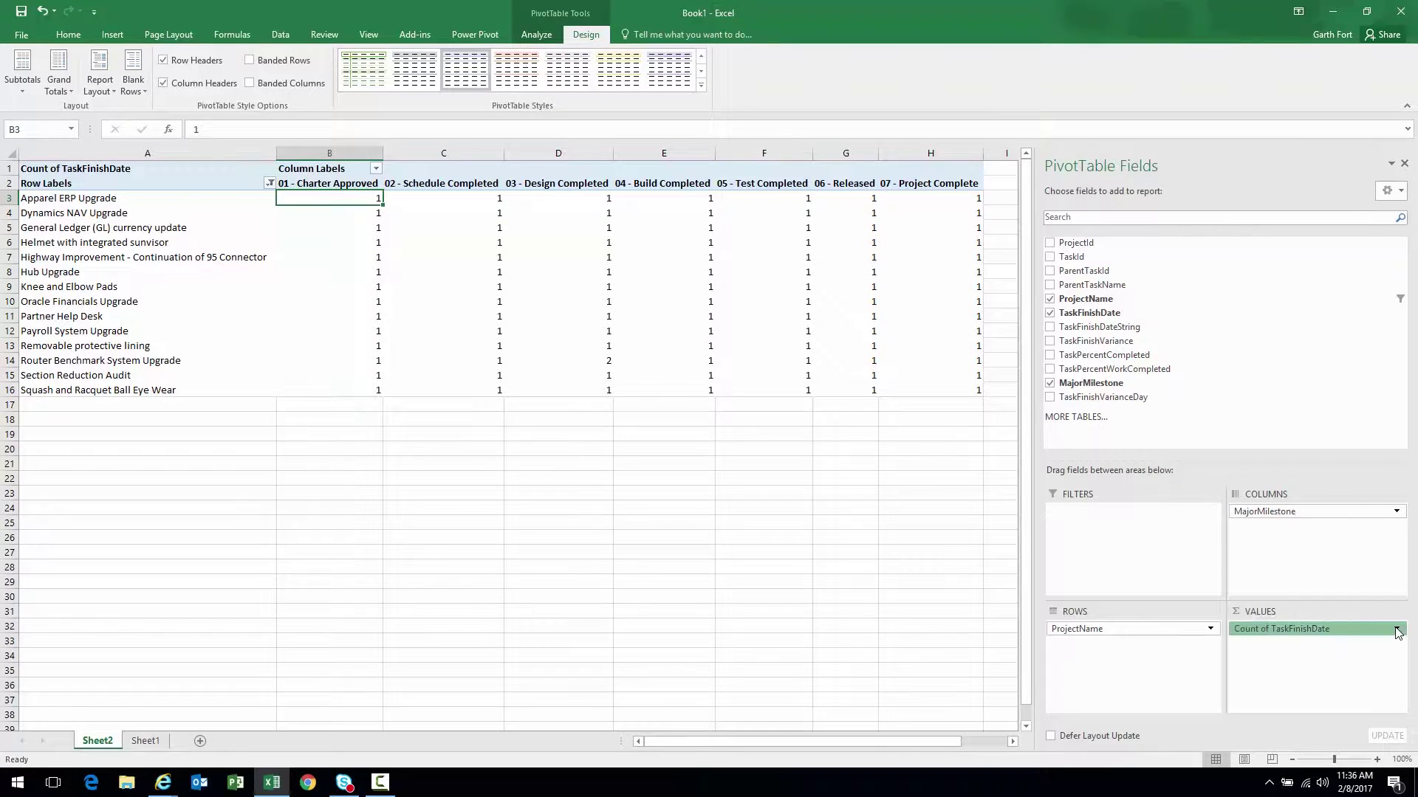
left_click(1294, 612)
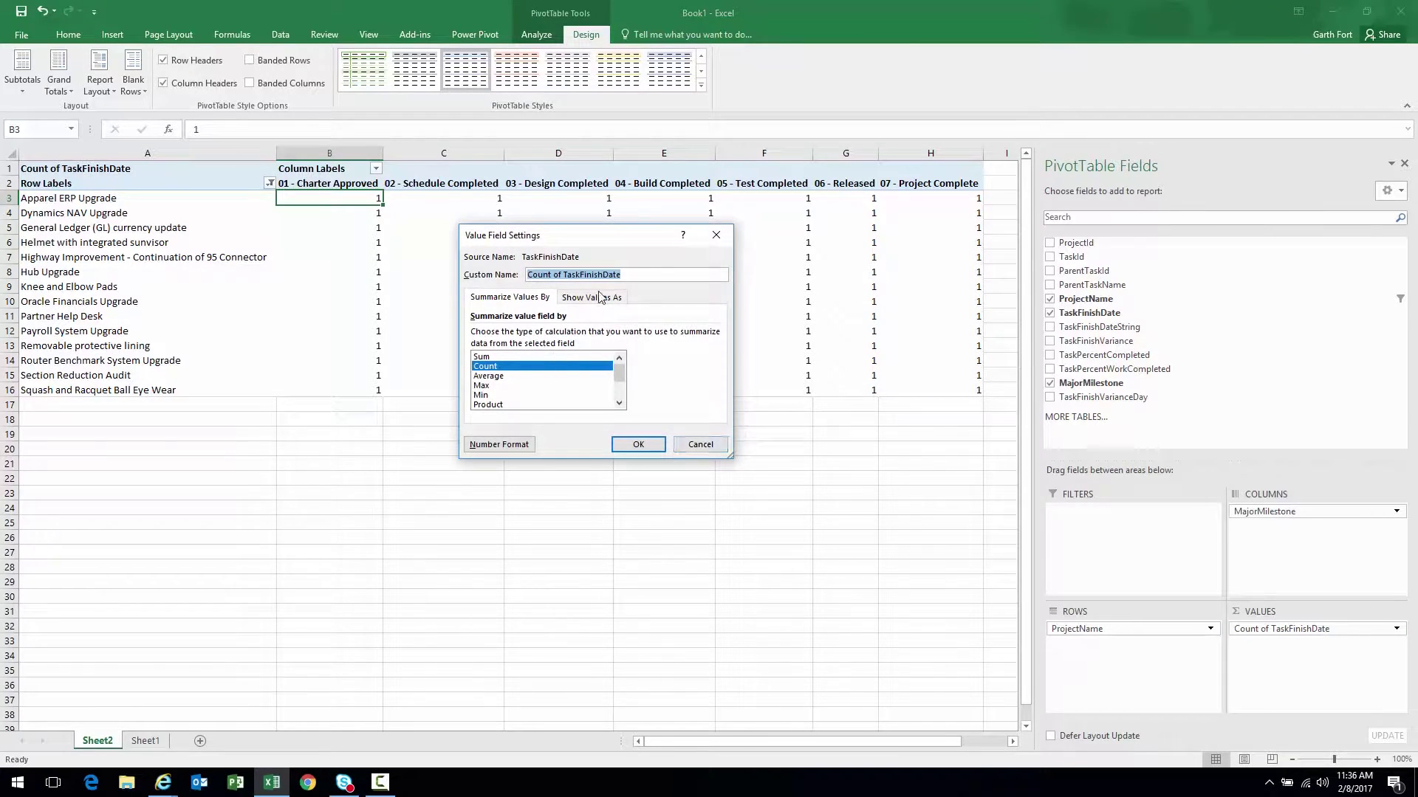
left_click(488, 357)
left_click(576, 301)
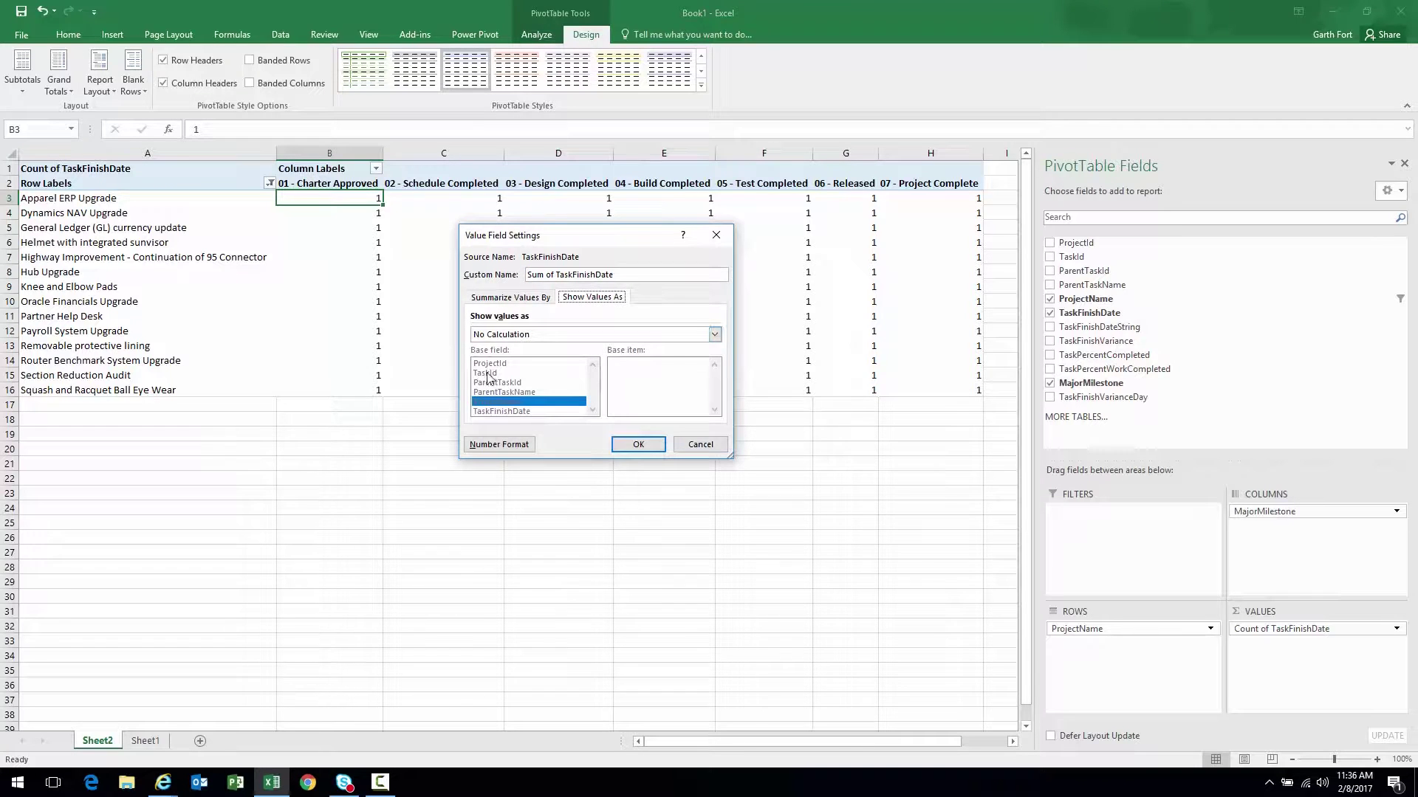
left_click(499, 443)
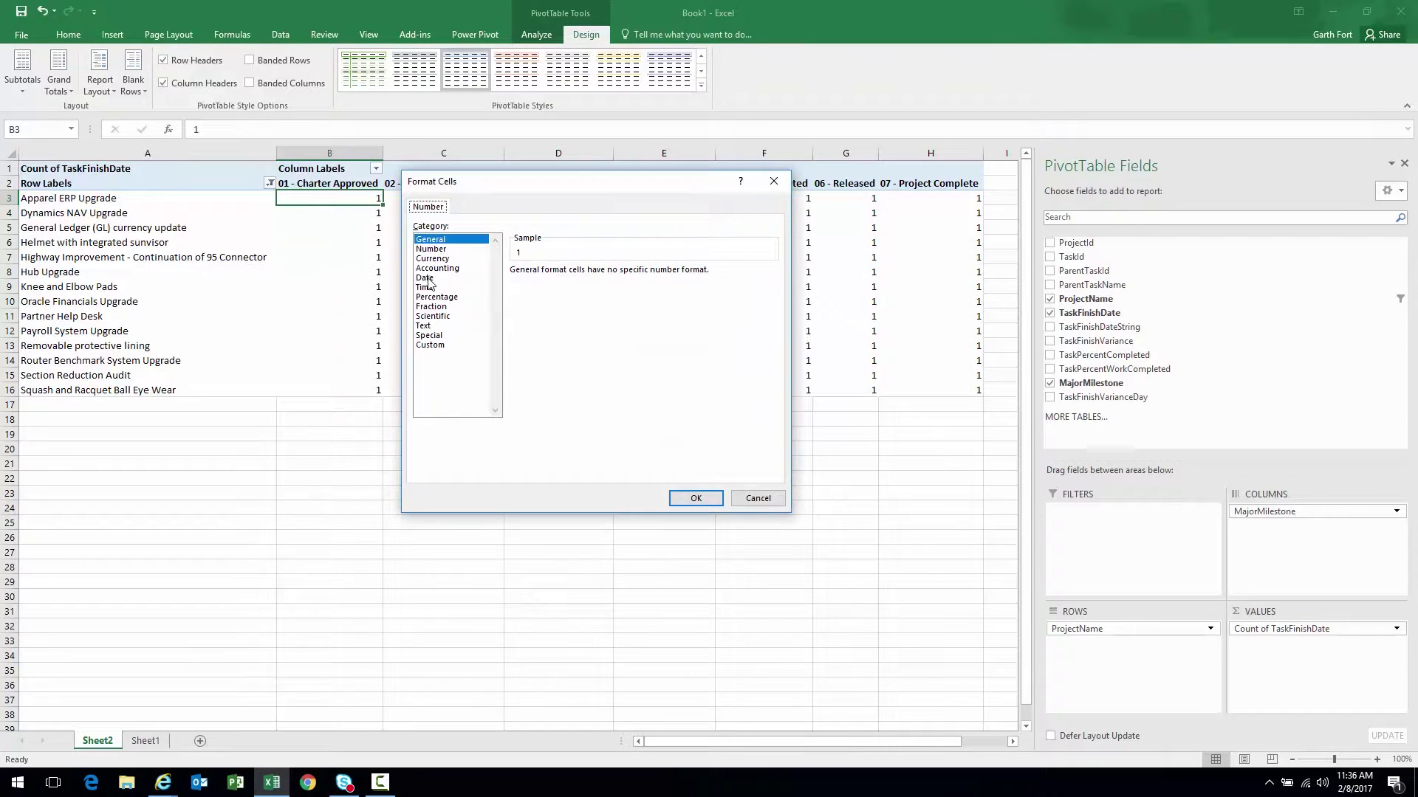
left_click(427, 284)
left_click(683, 501)
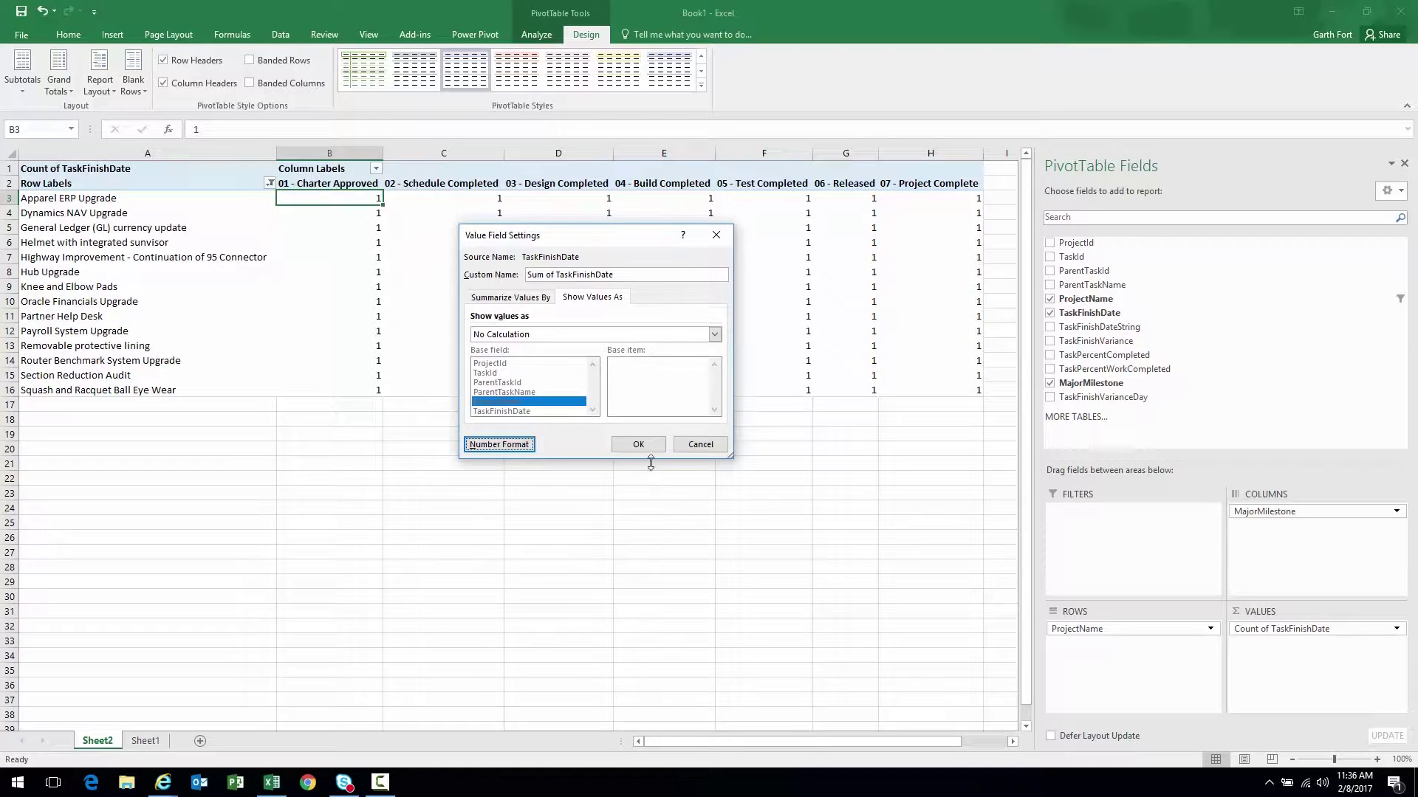
left_click(638, 444)
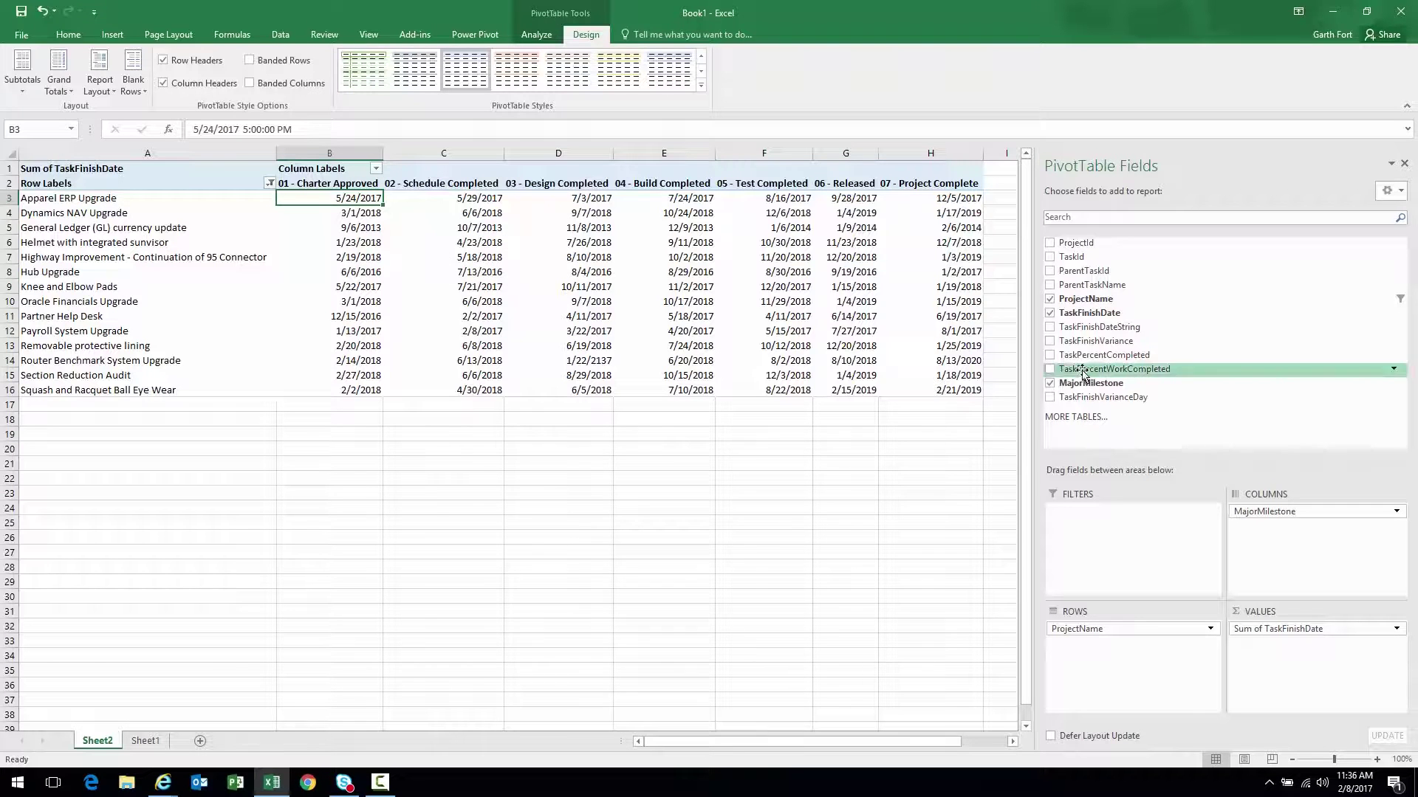
left_click_drag(443, 201, 943, 377)
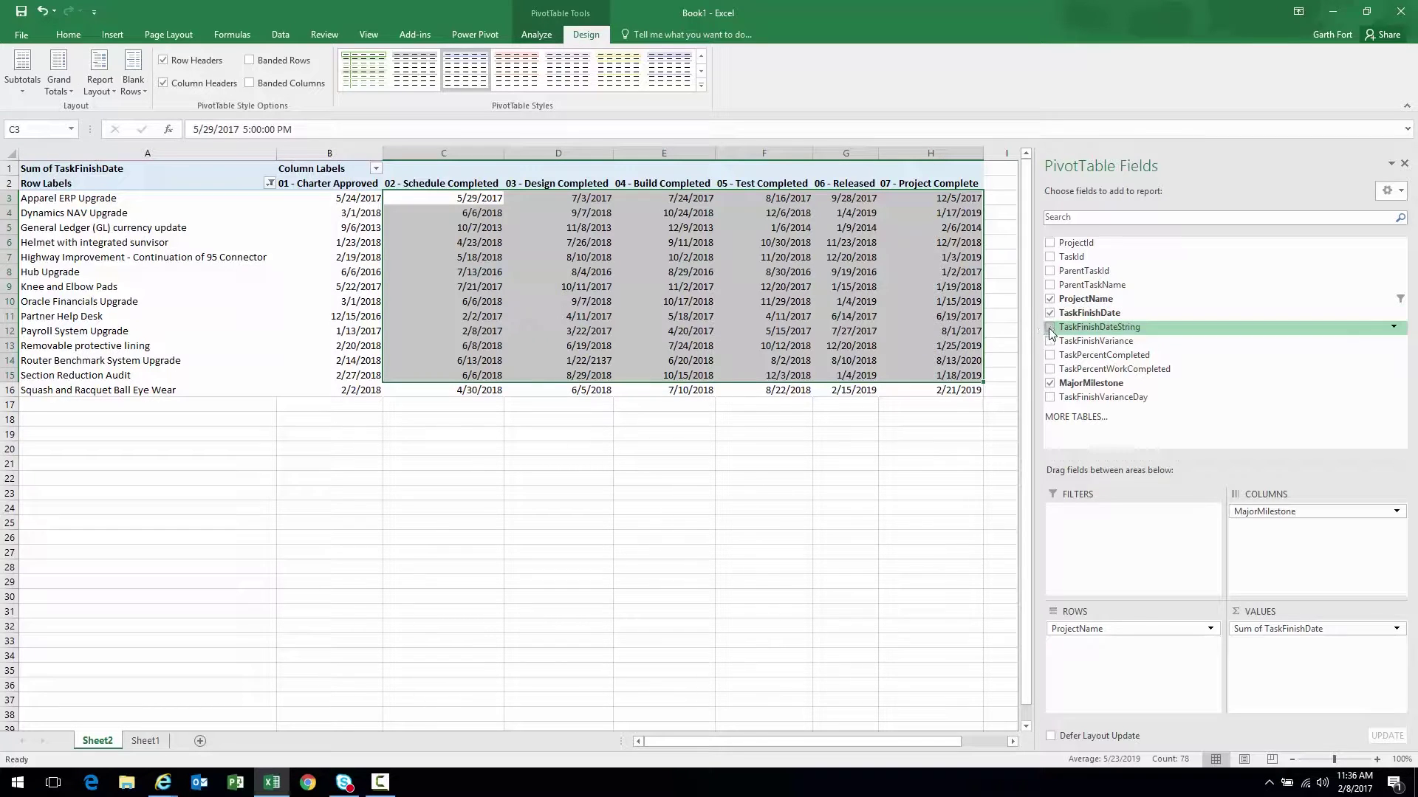
Step: Replace TaskFinishDate in the pivot values with TaskFinishVariance, summarised as a sum
mouse_move(1113, 342)
left_mouse_down()
mouse_move(1166, 389)
mouse_move(1346, 641)
left_mouse_up()
left_click(1398, 629)
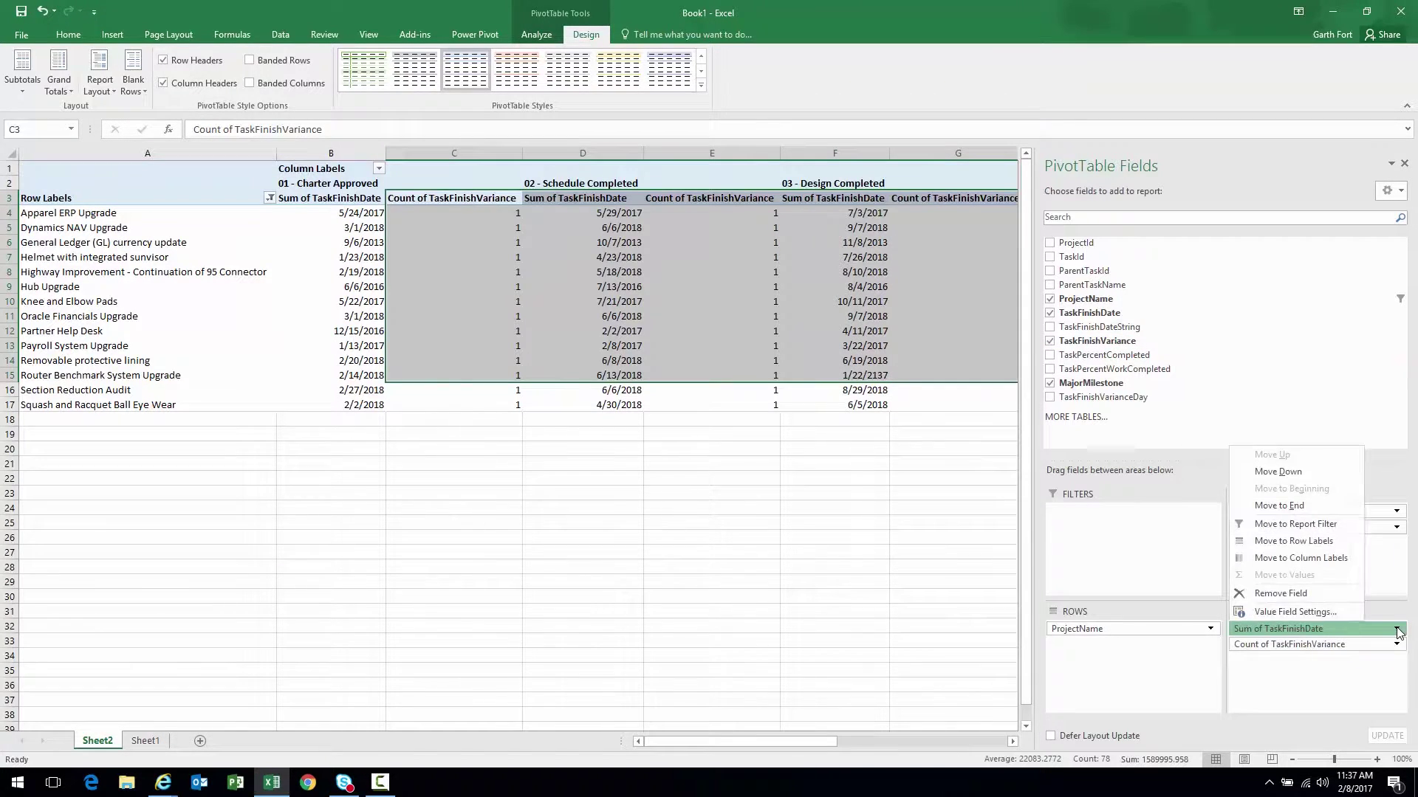
left_click(1277, 594)
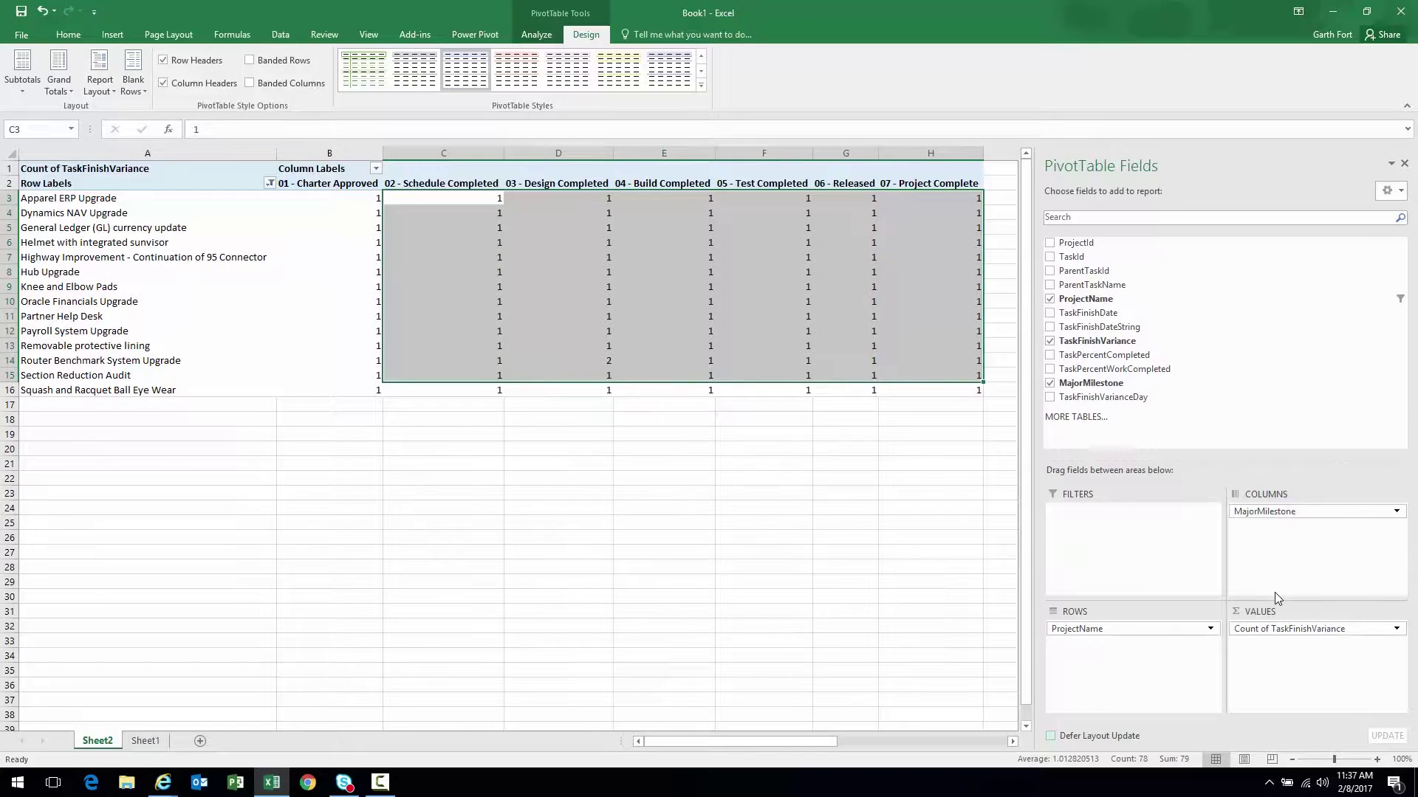
left_click(1397, 629)
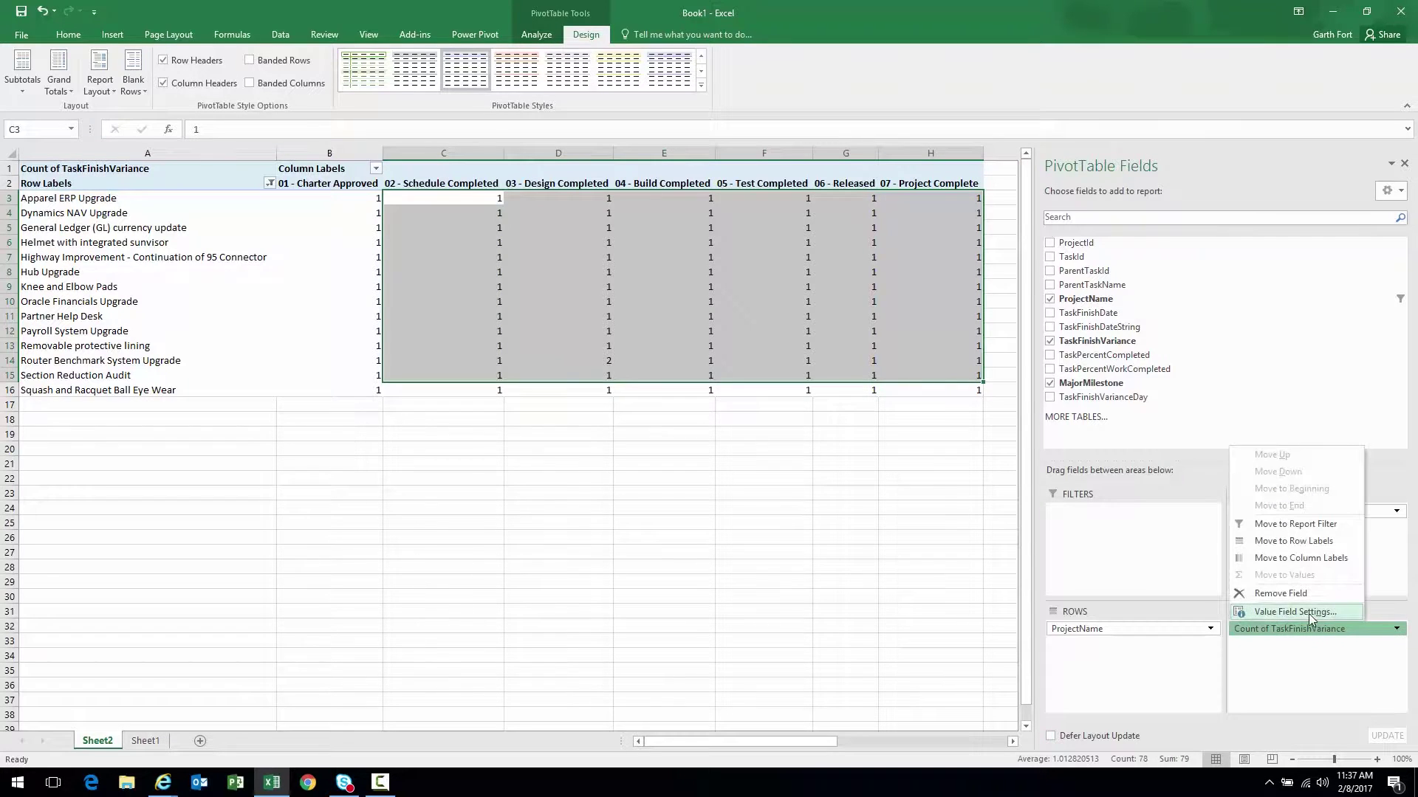
left_click(1290, 613)
left_click(485, 355)
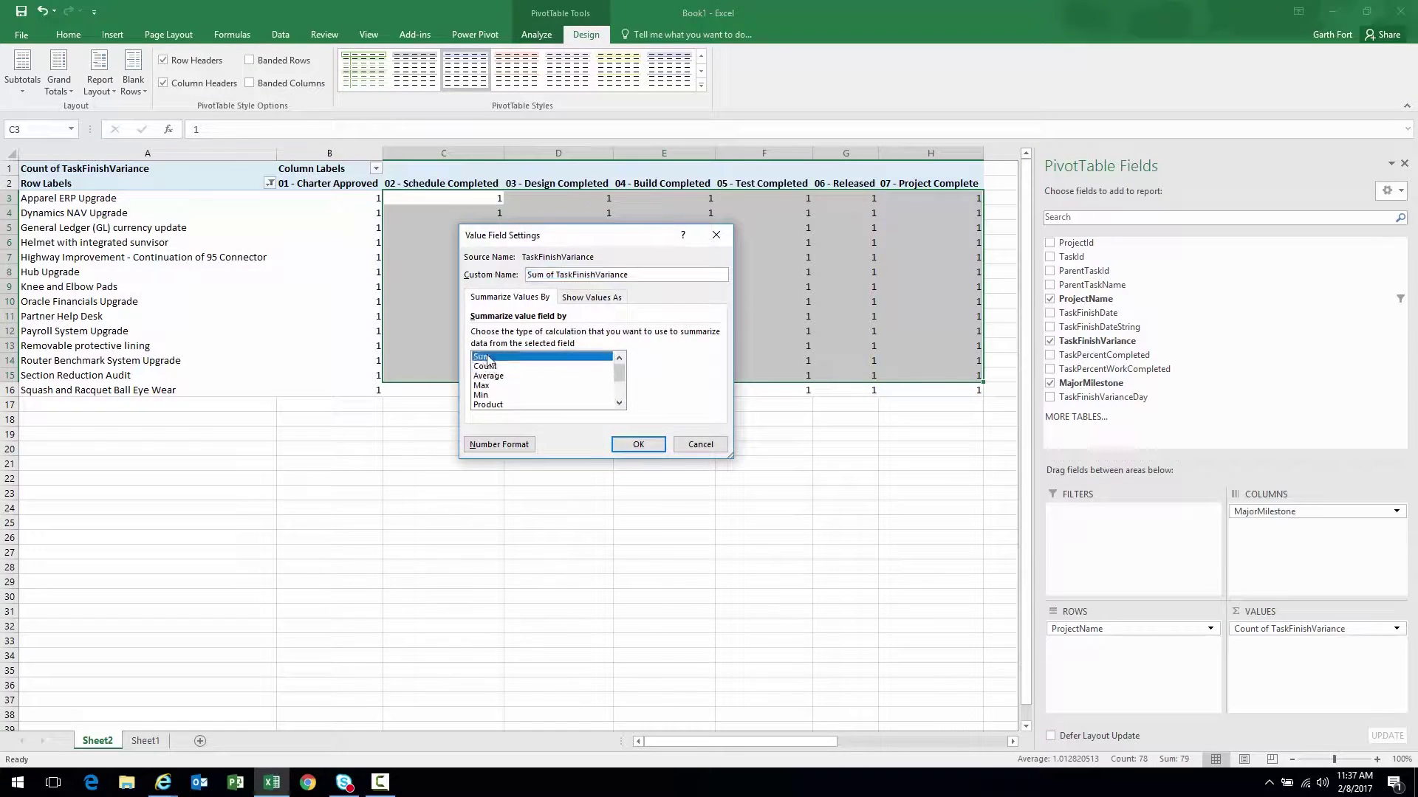
left_click(638, 444)
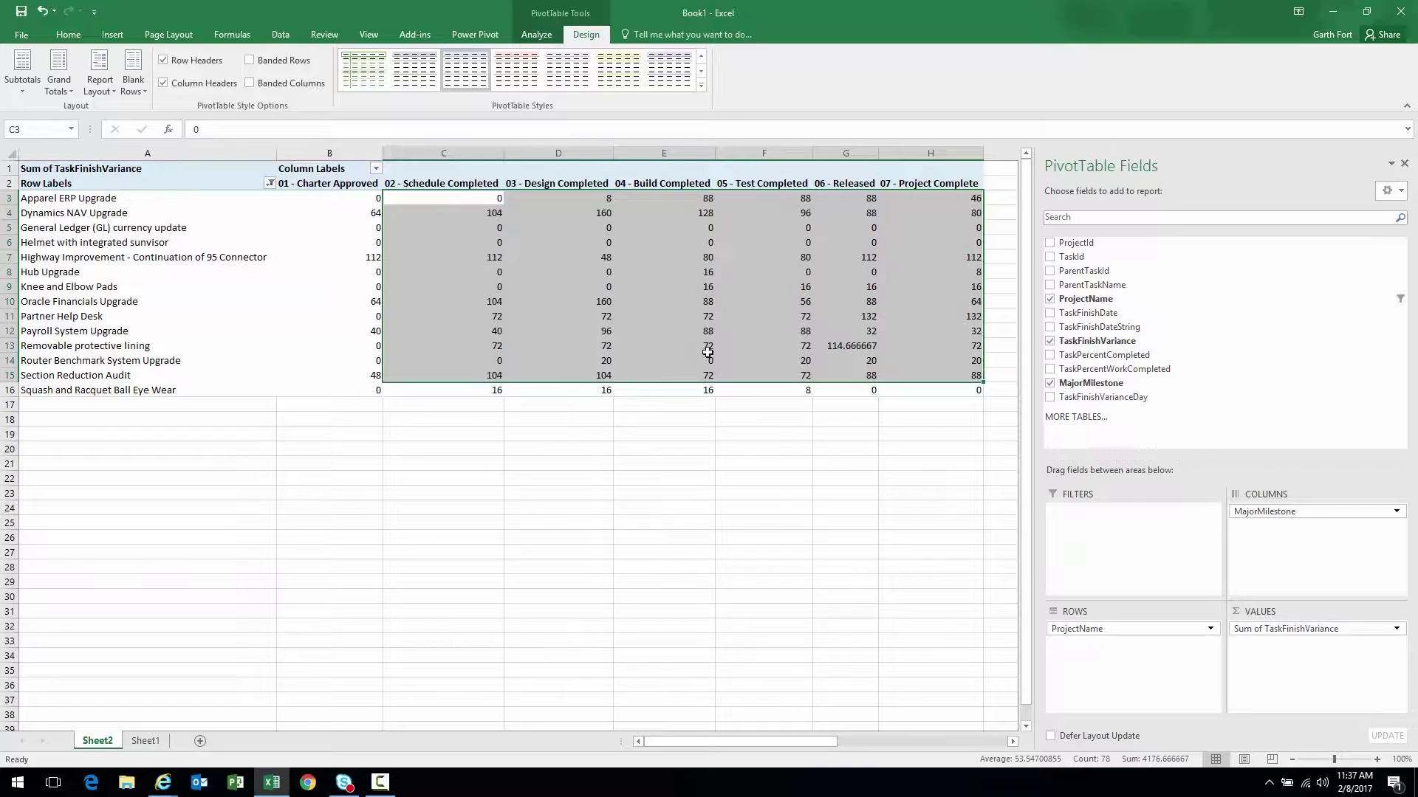
Step: Format Sum of TaskFinishVariance as Number with 0 decimal places, then check cells D4 and E3
left_click(1397, 629)
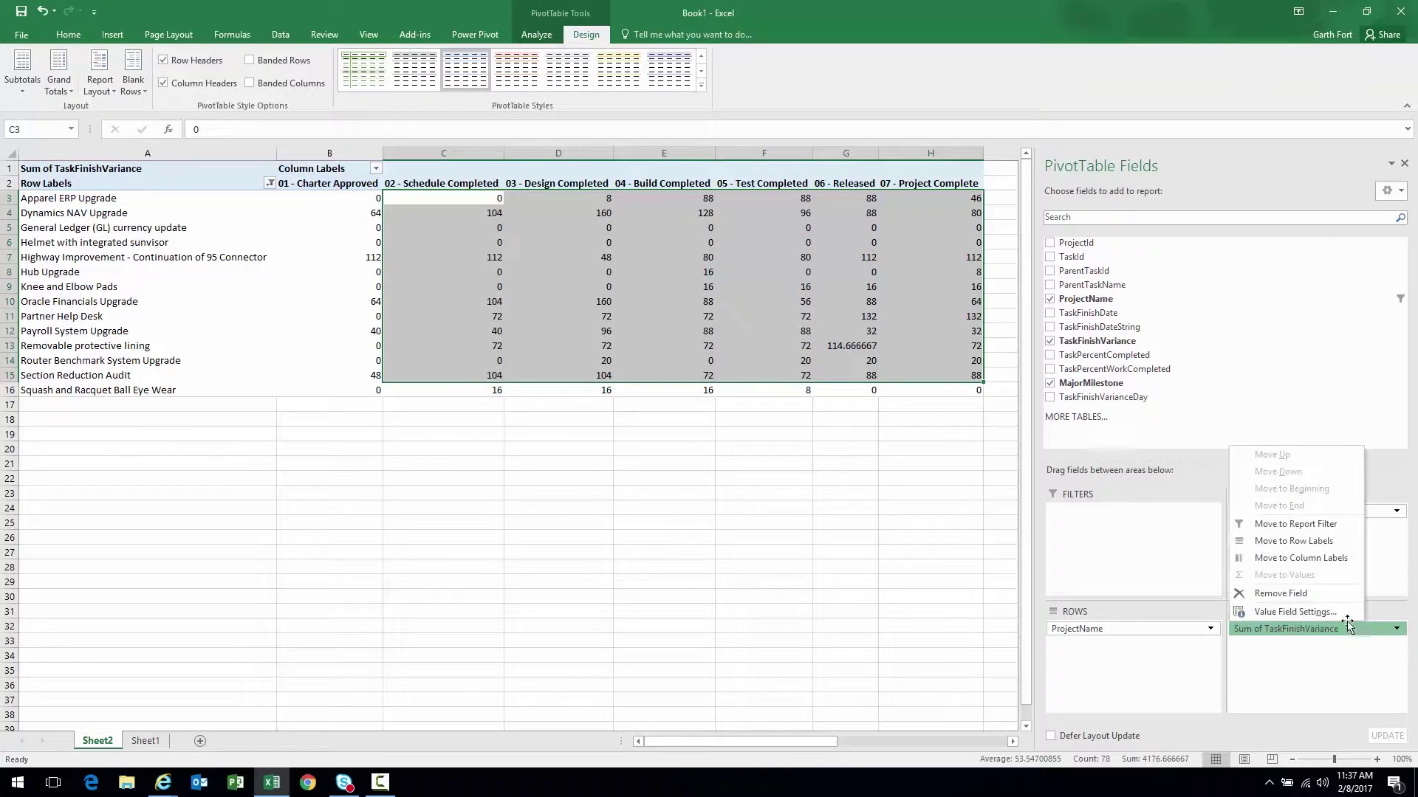
left_click(1274, 610)
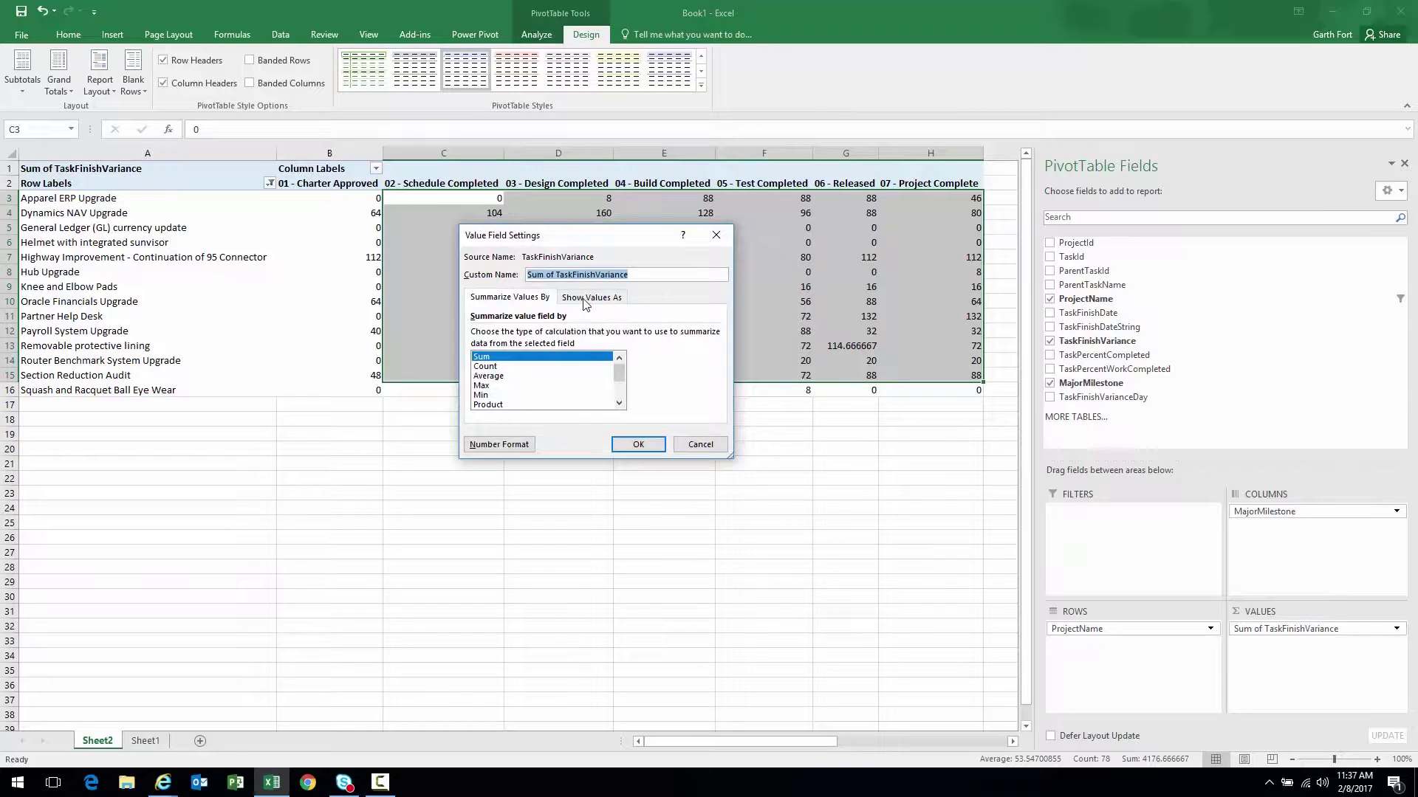
left_click(495, 443)
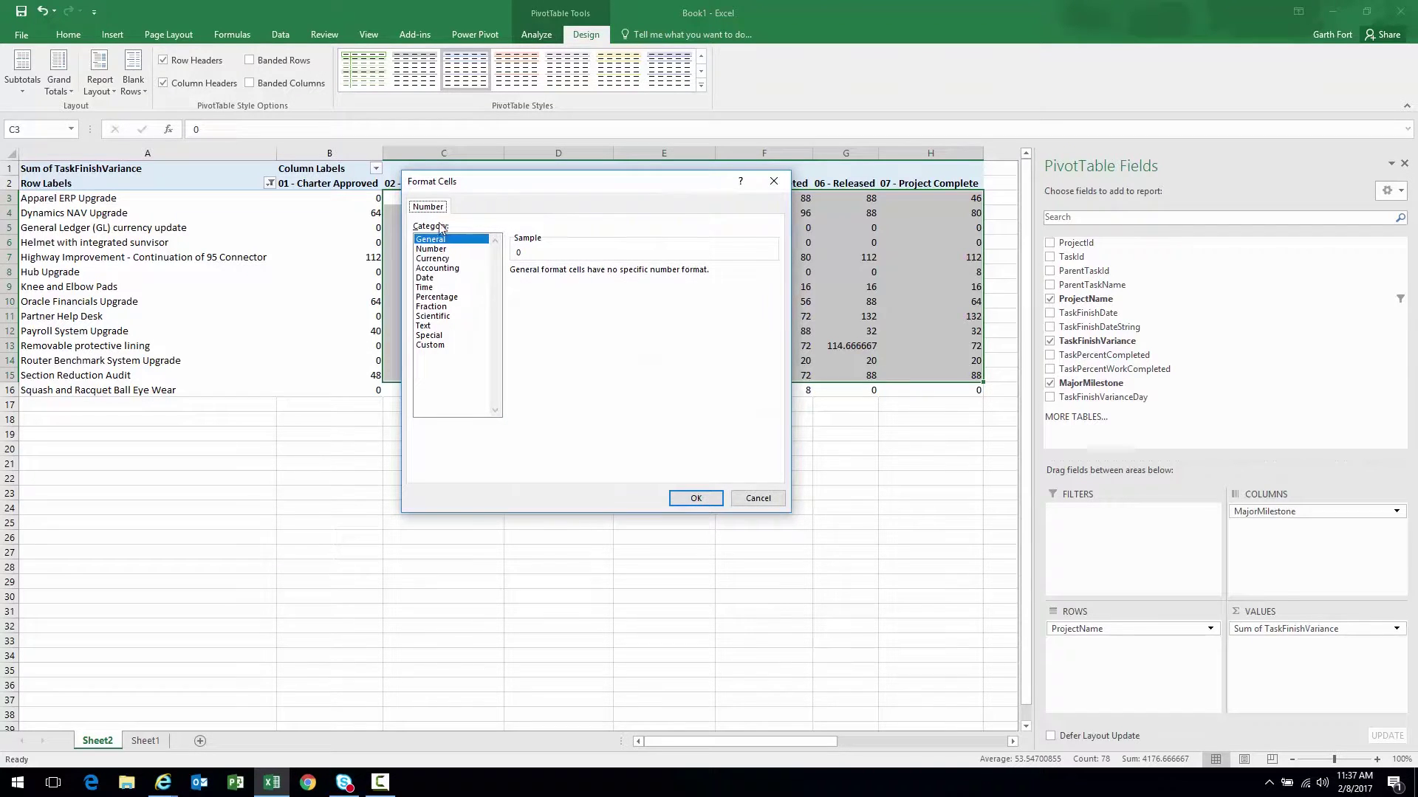
left_click(431, 249)
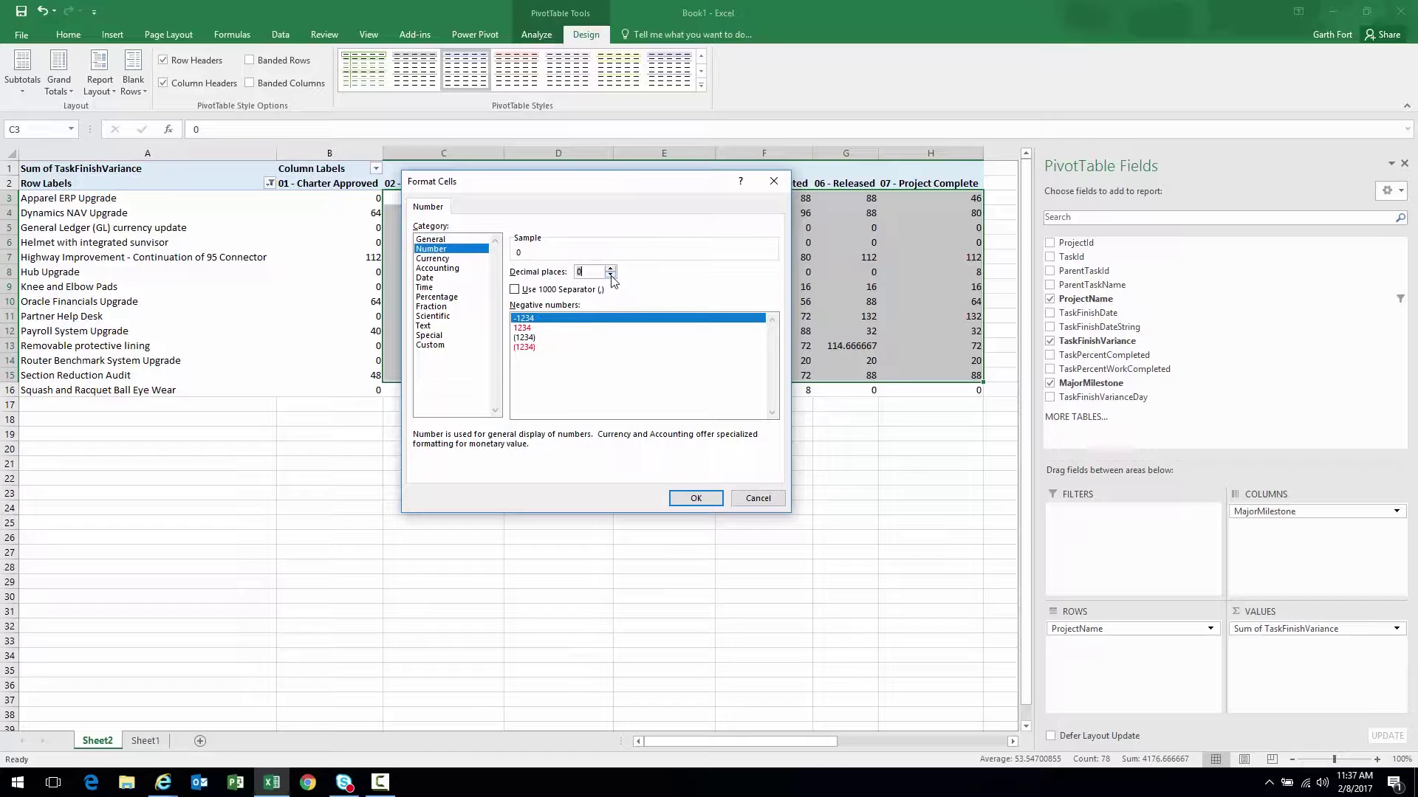
left_click(696, 498)
left_click(638, 443)
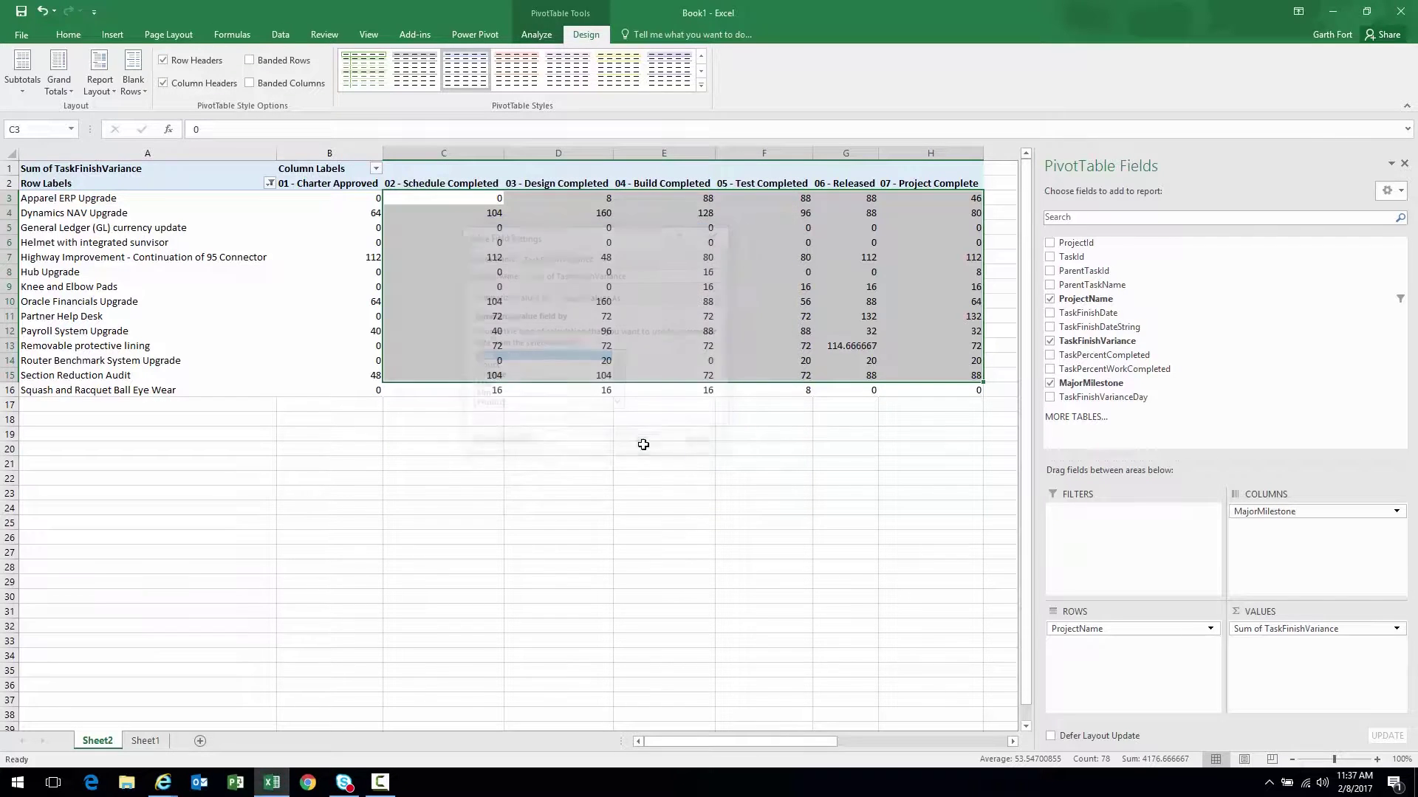
left_click(484, 217)
left_click(610, 214)
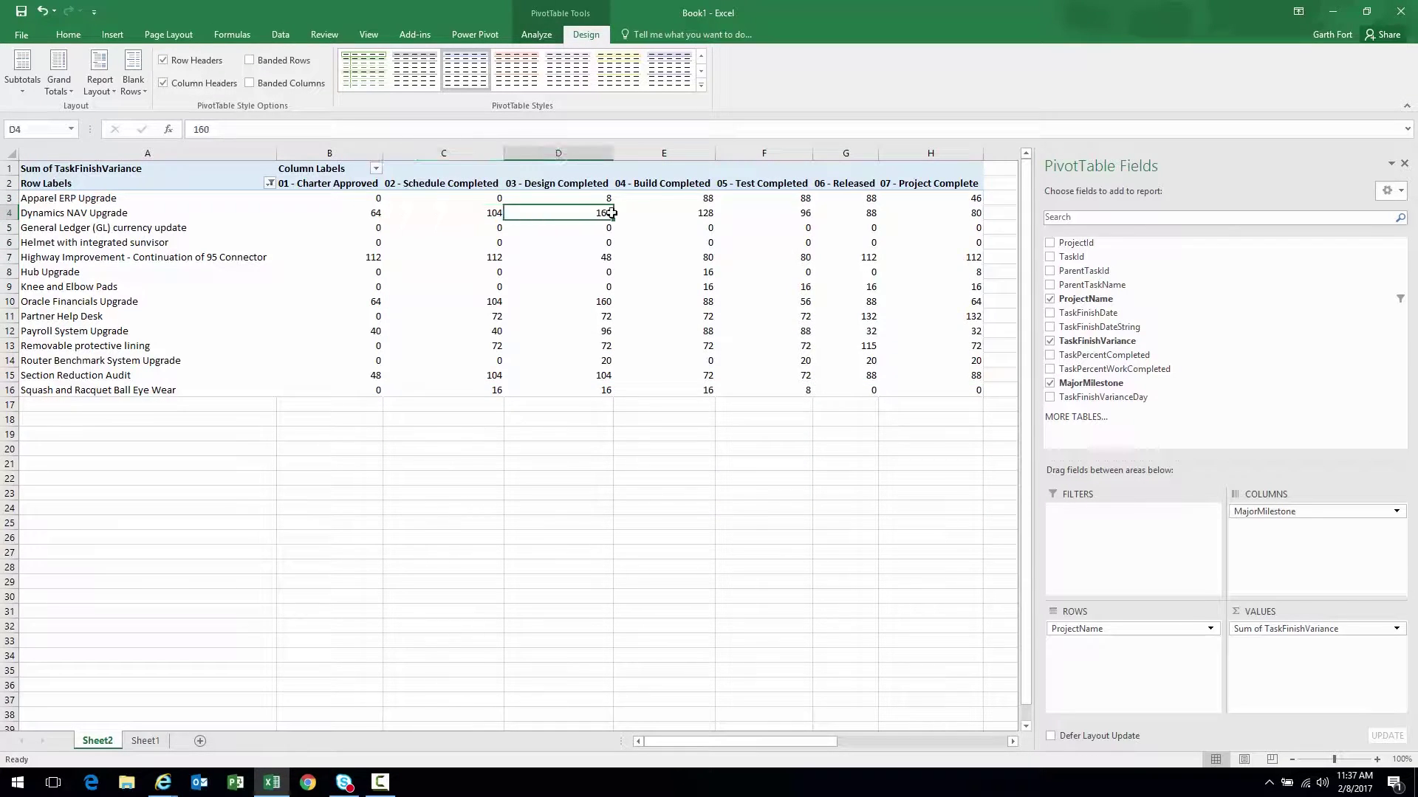
left_click(693, 214)
left_click(688, 197)
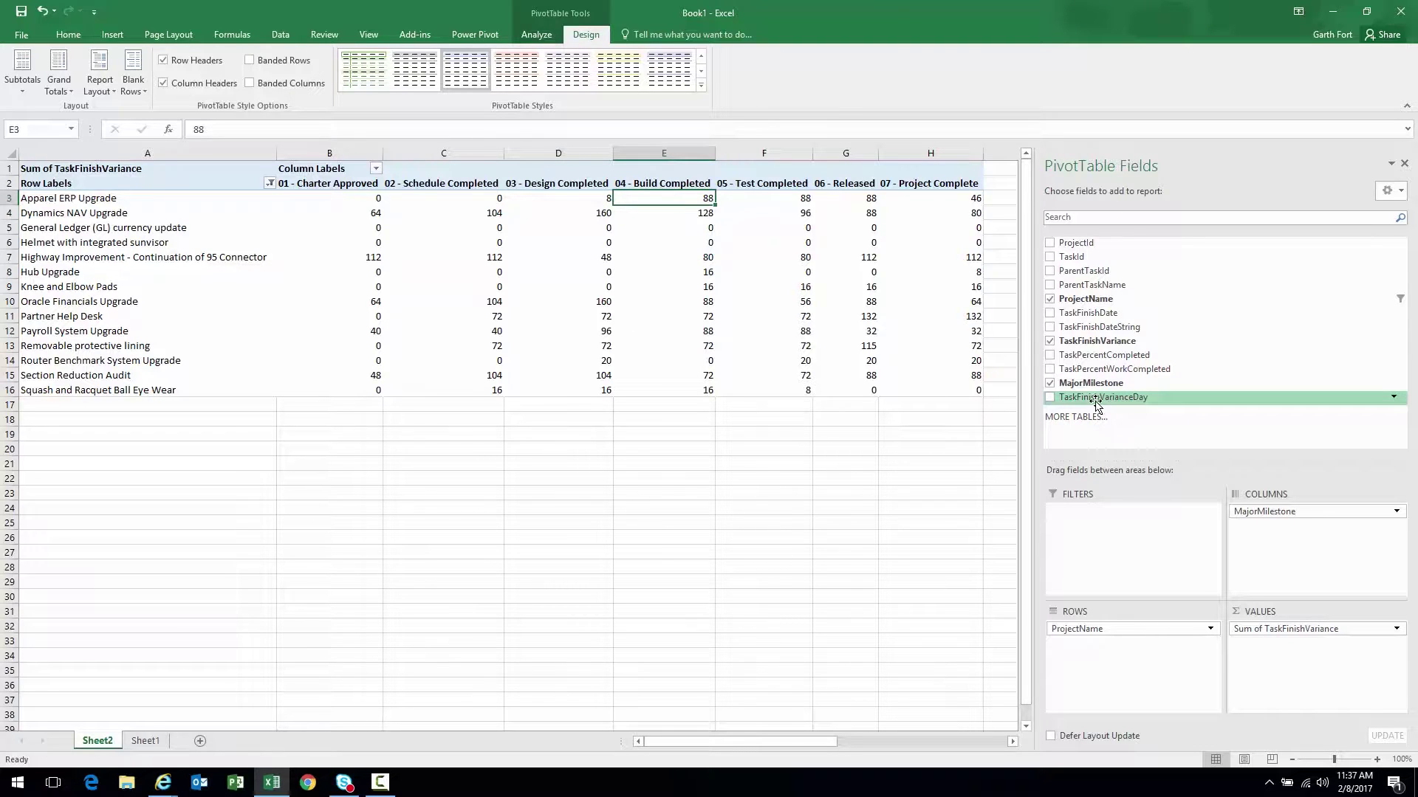
Step: Replace Sum of TaskFinishVariance with TaskFinishVarianceDay, summarised as a sum
left_click_drag(1097, 401, 1333, 651)
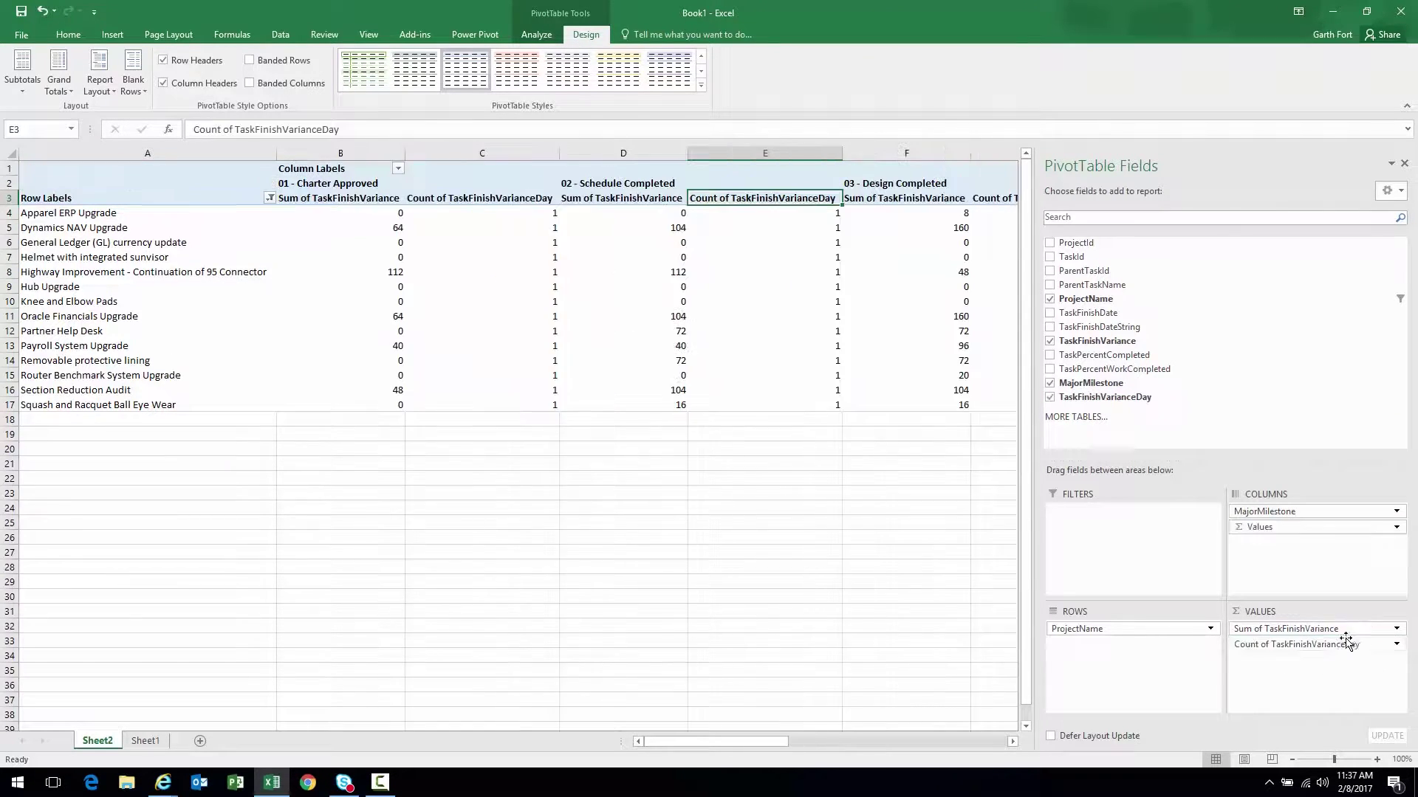
left_click(1397, 630)
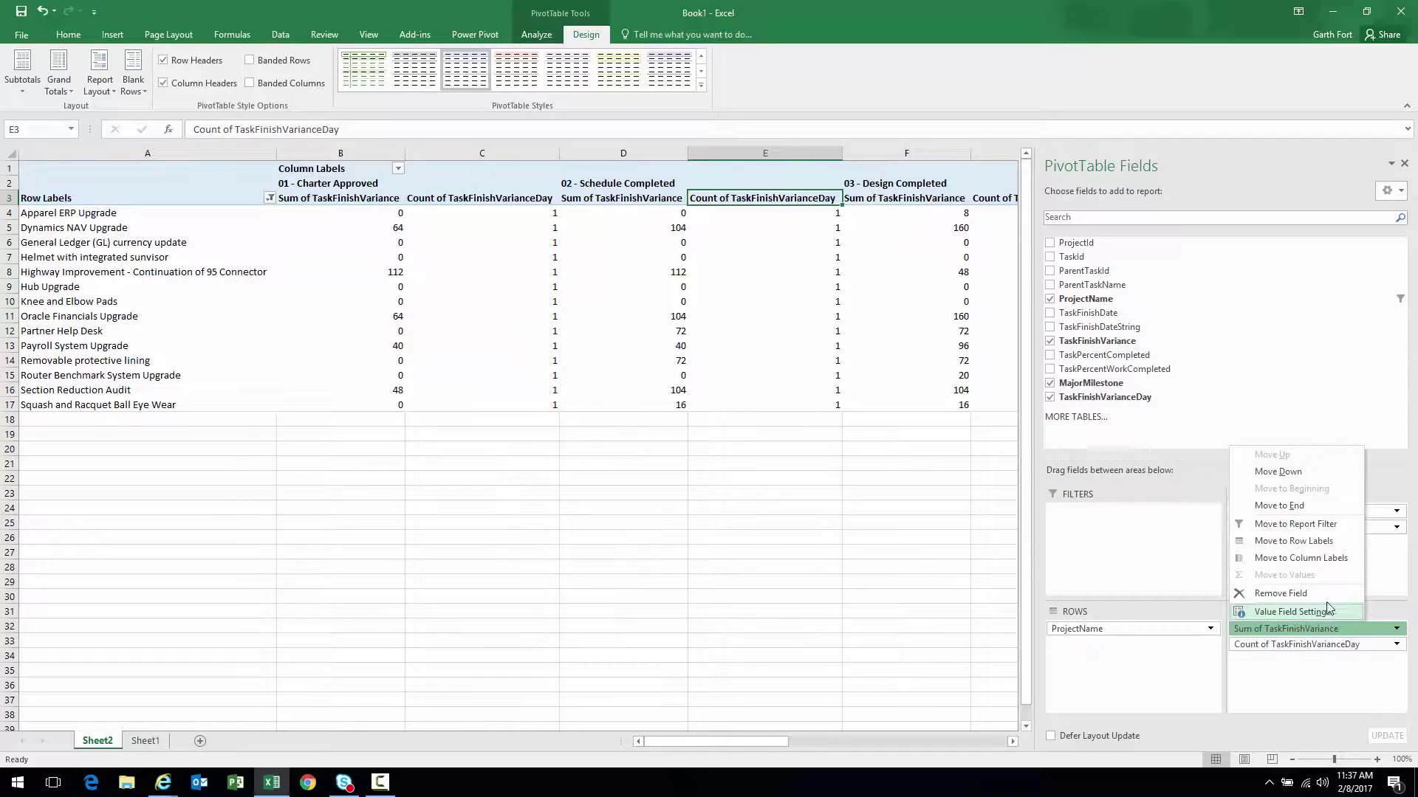
left_click(1281, 594)
left_click(1397, 628)
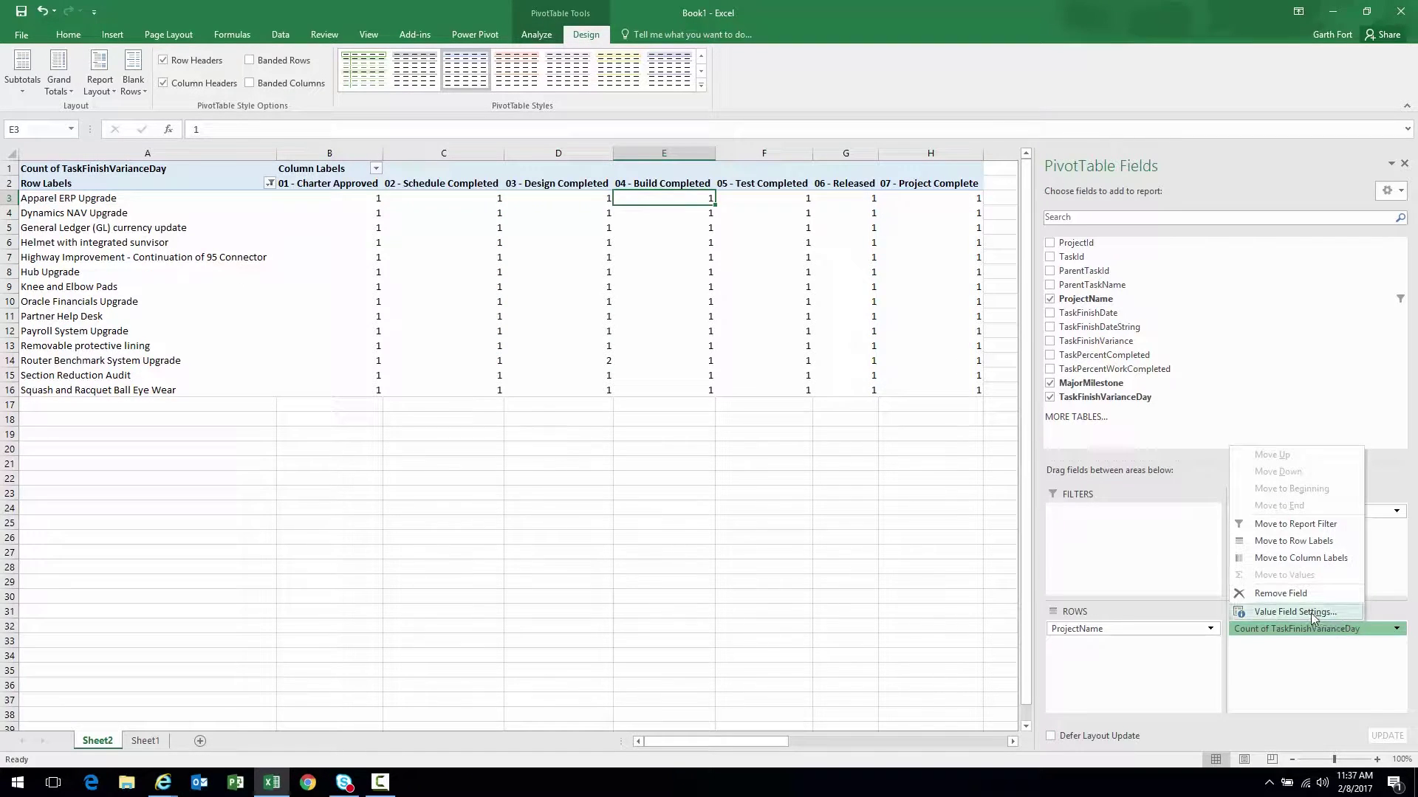
left_click(1296, 612)
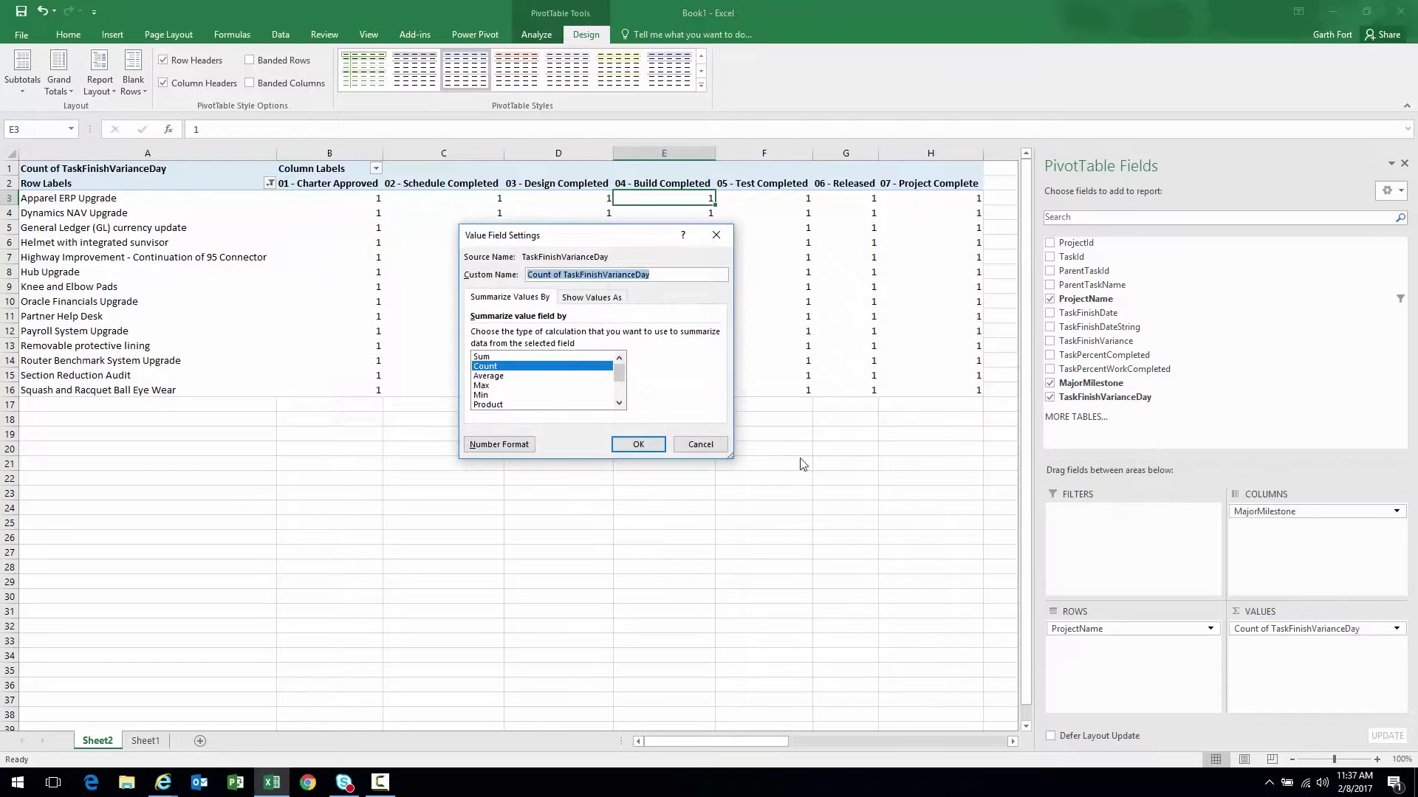
left_click(523, 357)
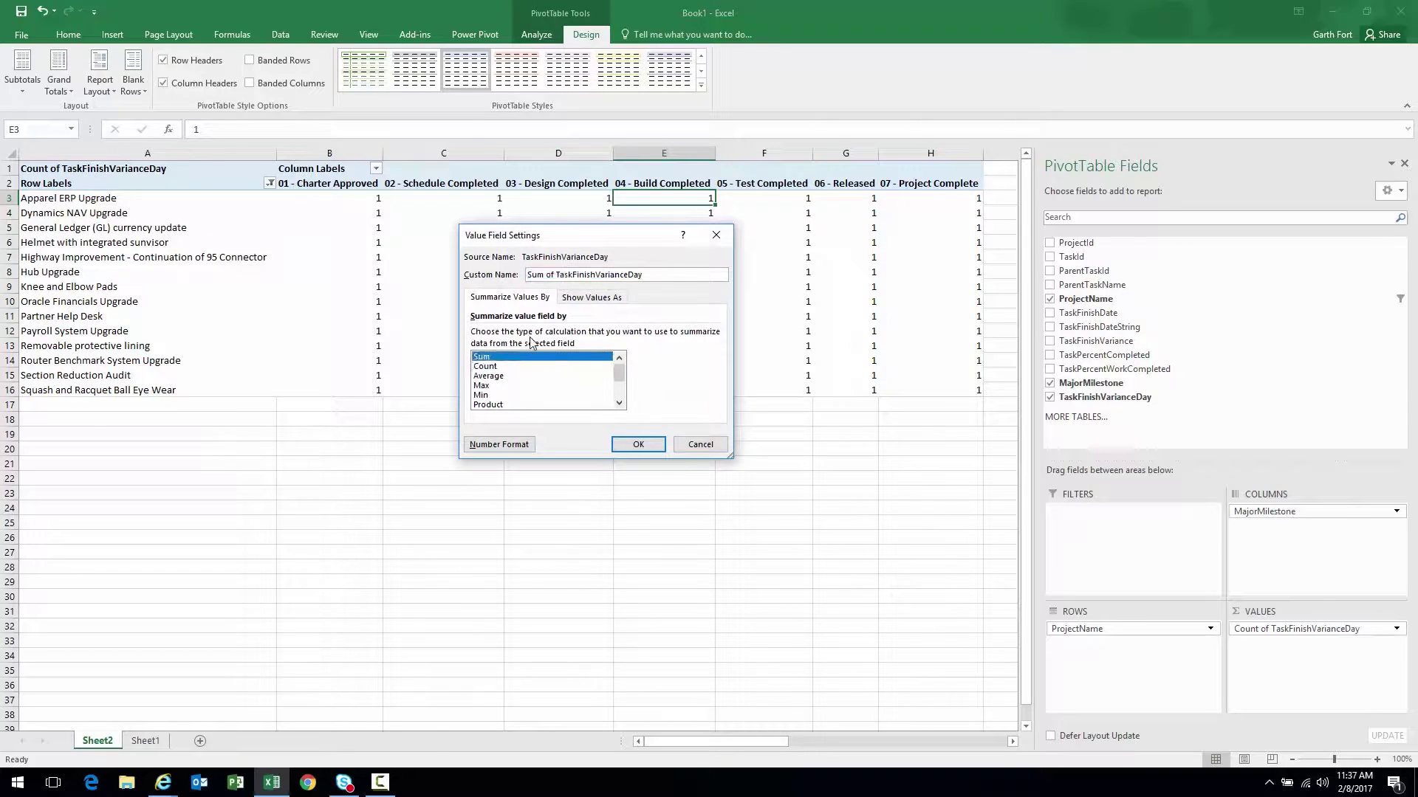
Step: Format the summed TaskFinishVarianceDay values as Number, then check cell B3
left_click(501, 447)
left_click(442, 249)
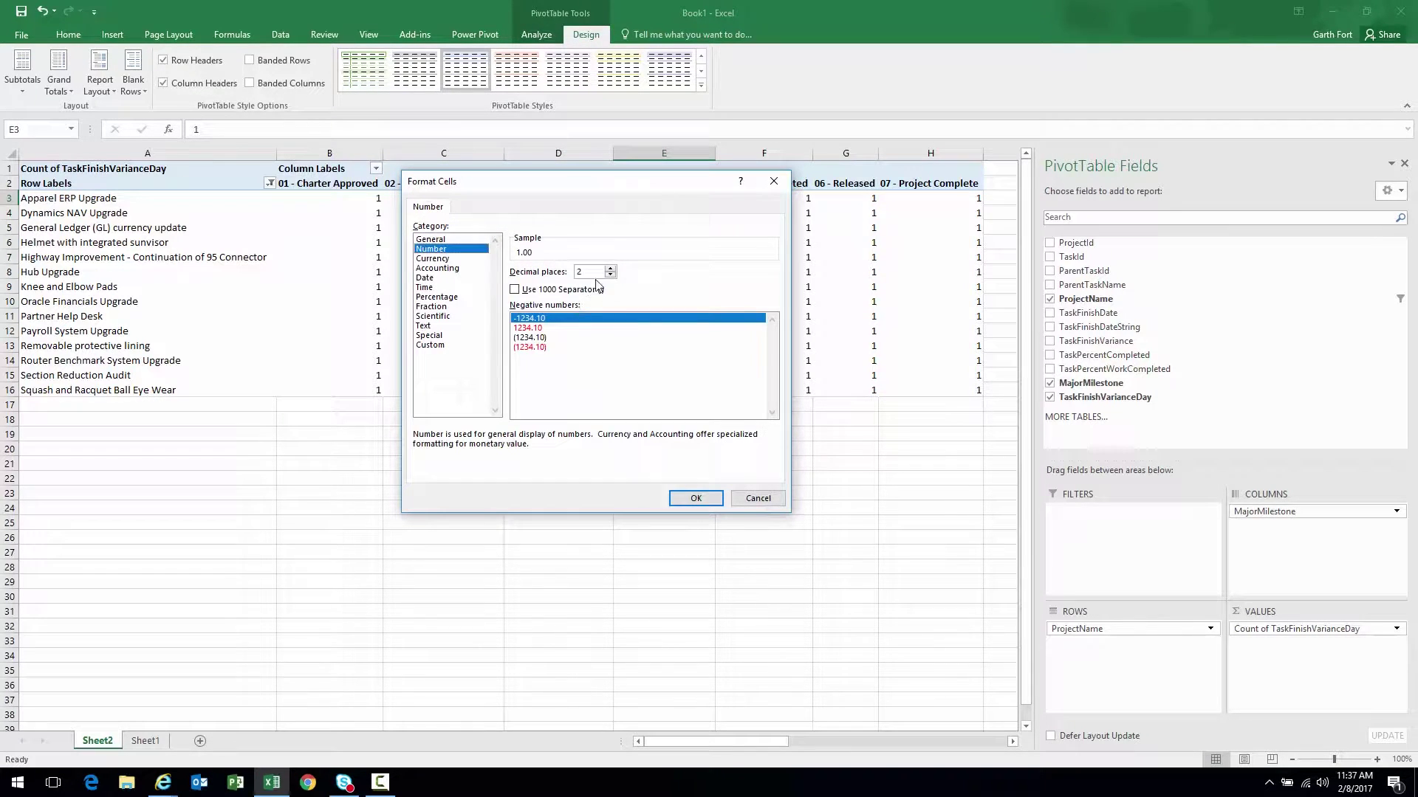
left_click(696, 499)
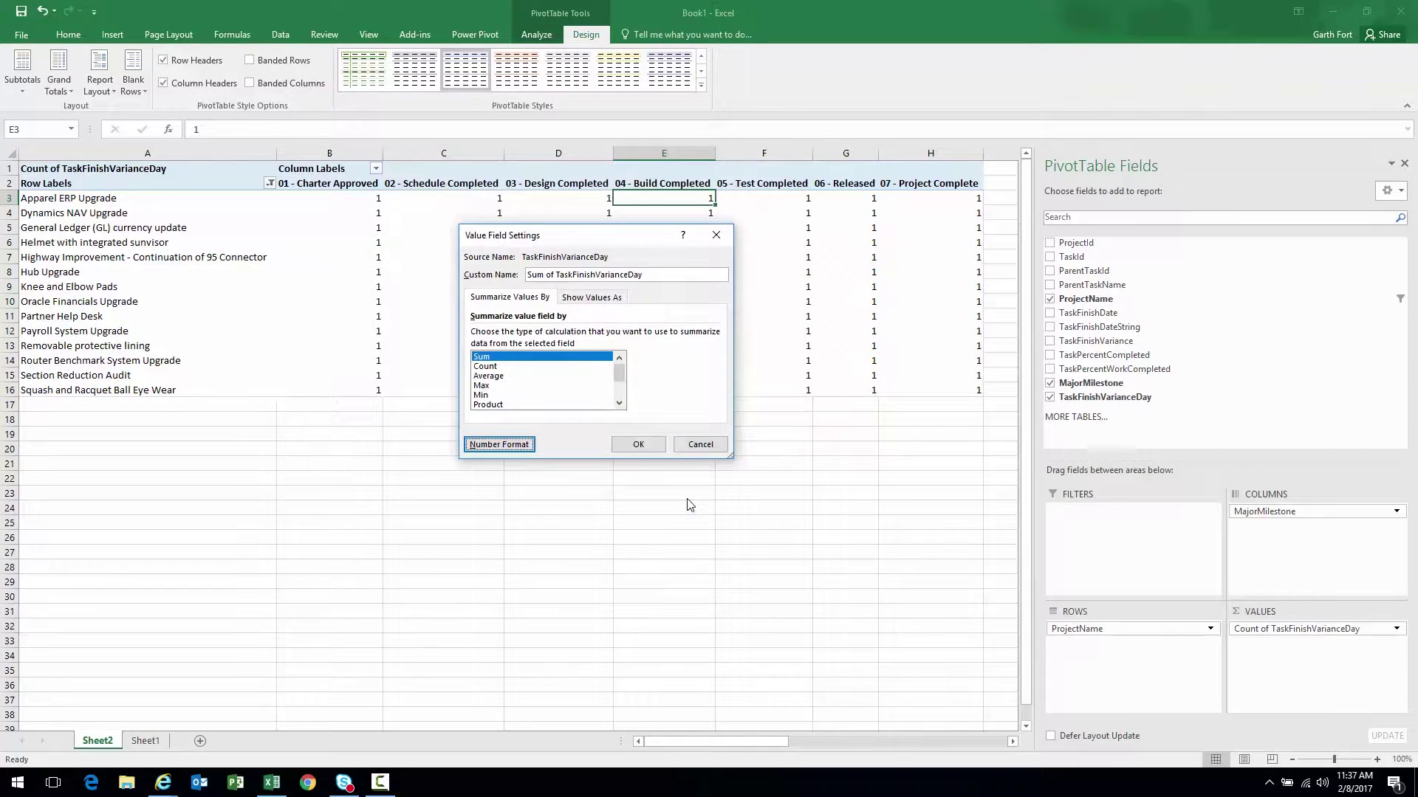
left_click(643, 449)
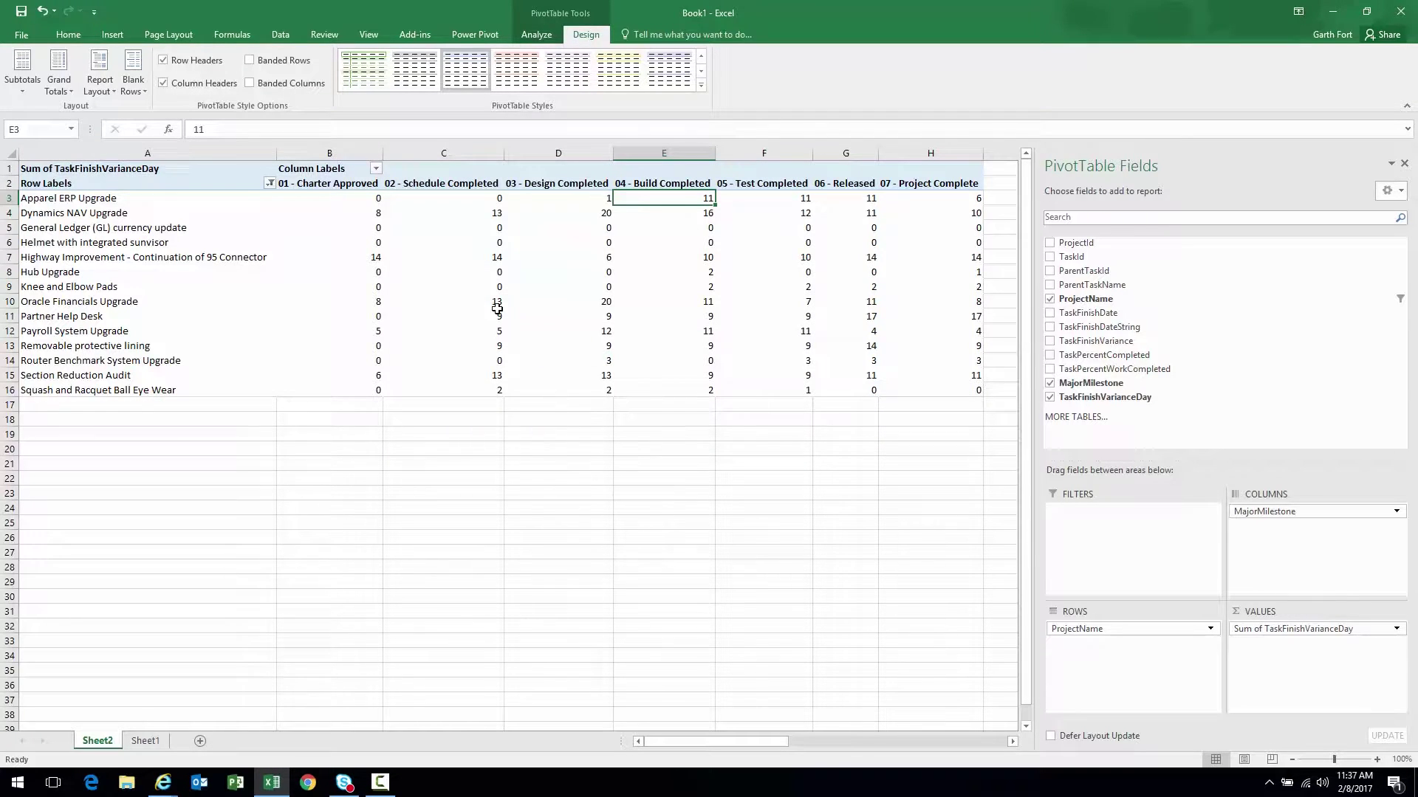
left_click(374, 201)
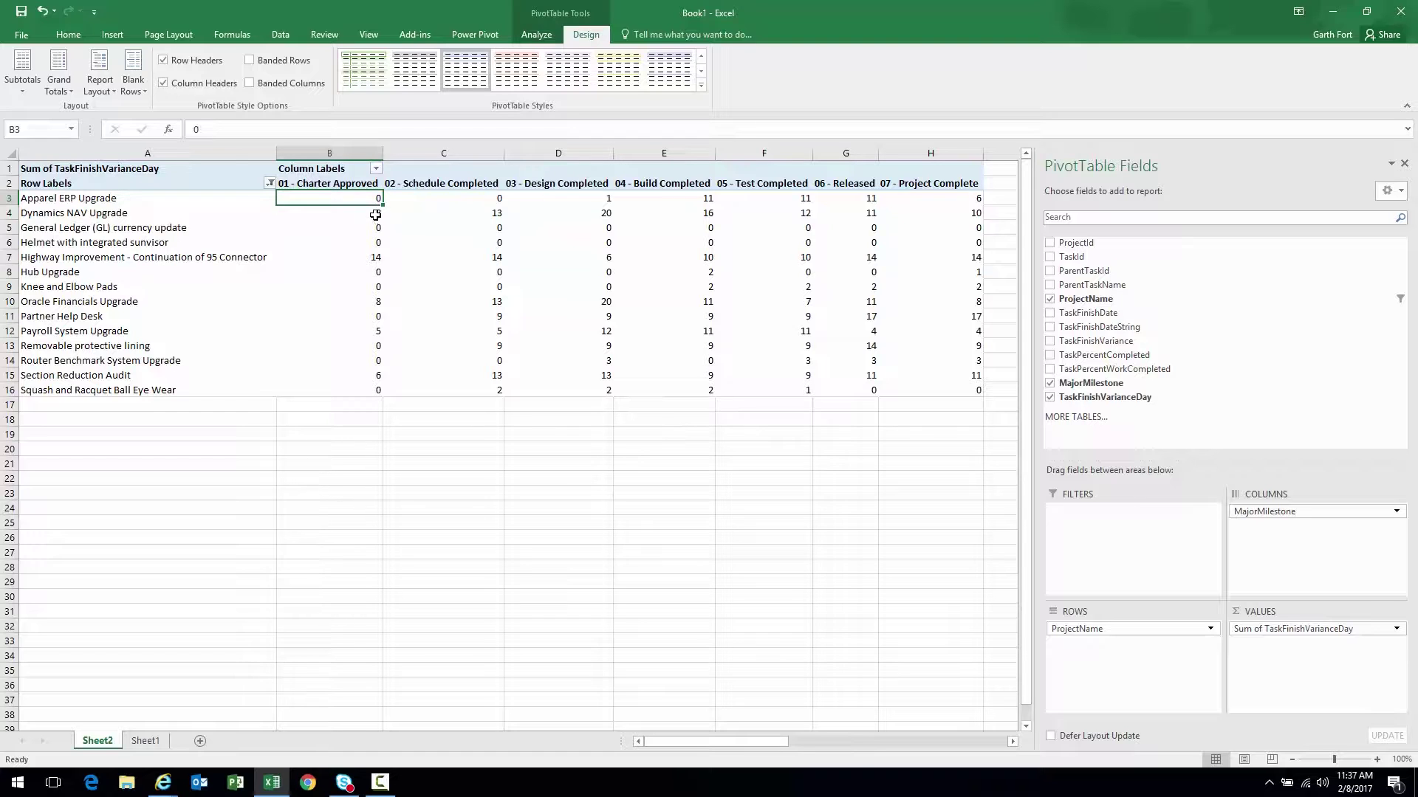
Step: Check cells B4, B7 and D15, then select the pivot's numeric data range
left_click(376, 214)
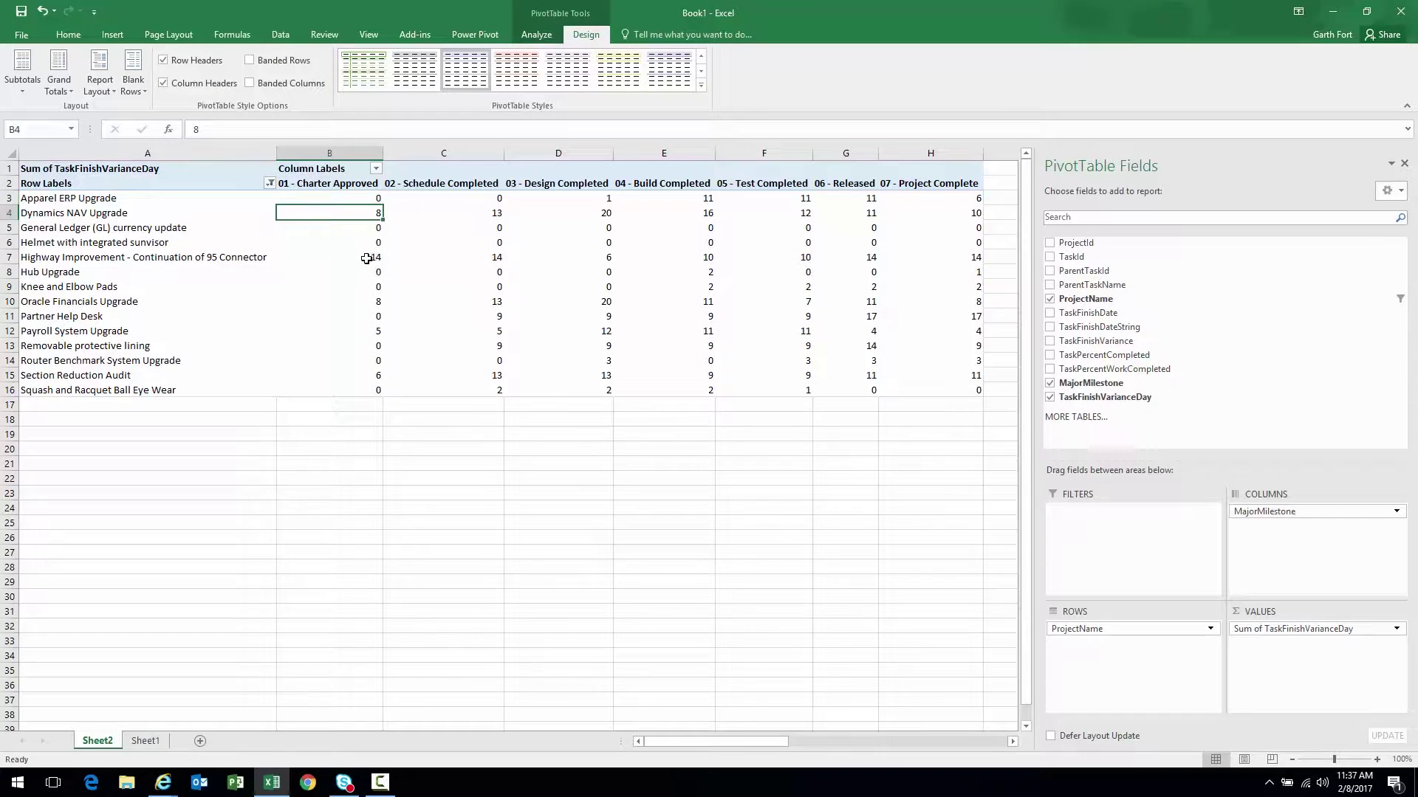
left_click(367, 257)
left_click(602, 301)
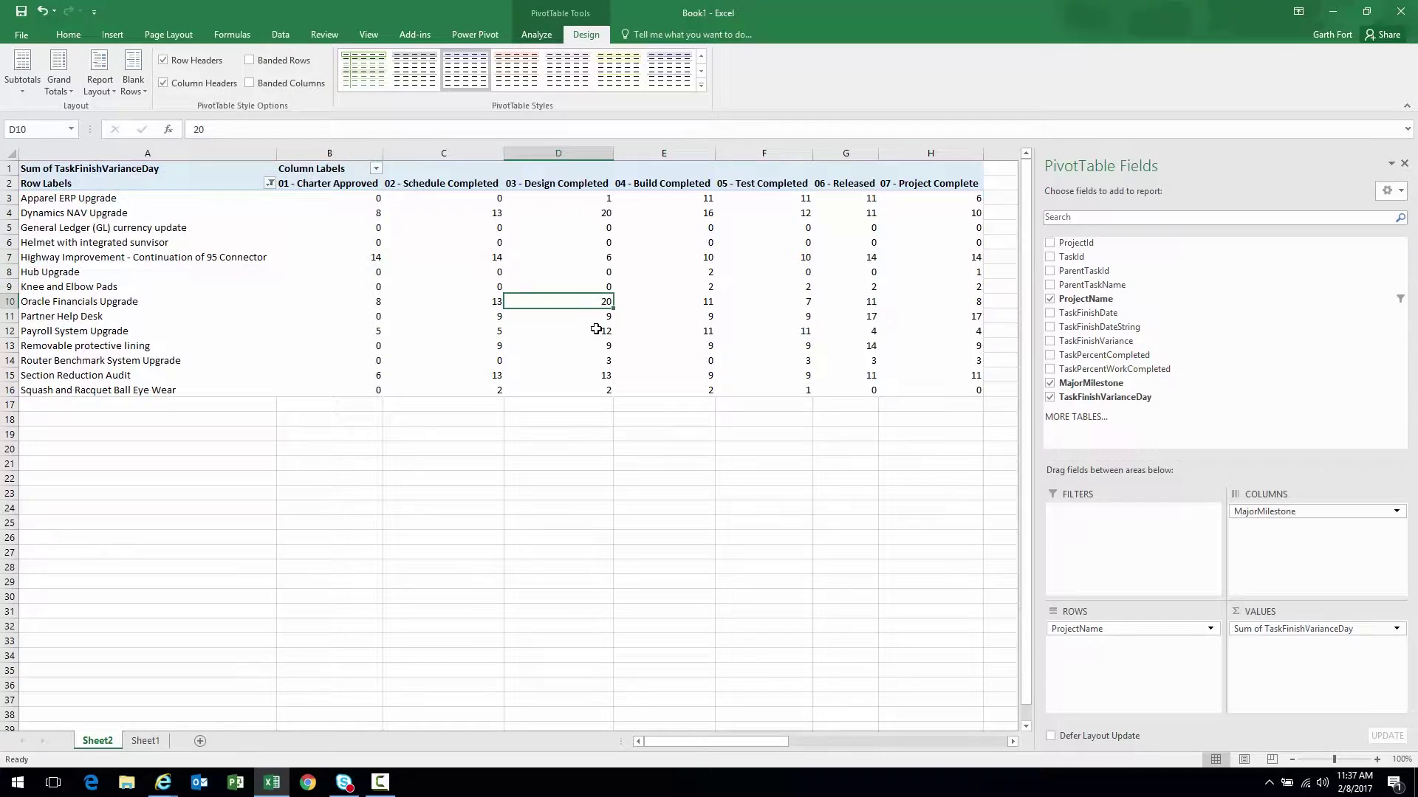
left_click(603, 331)
left_click(607, 378)
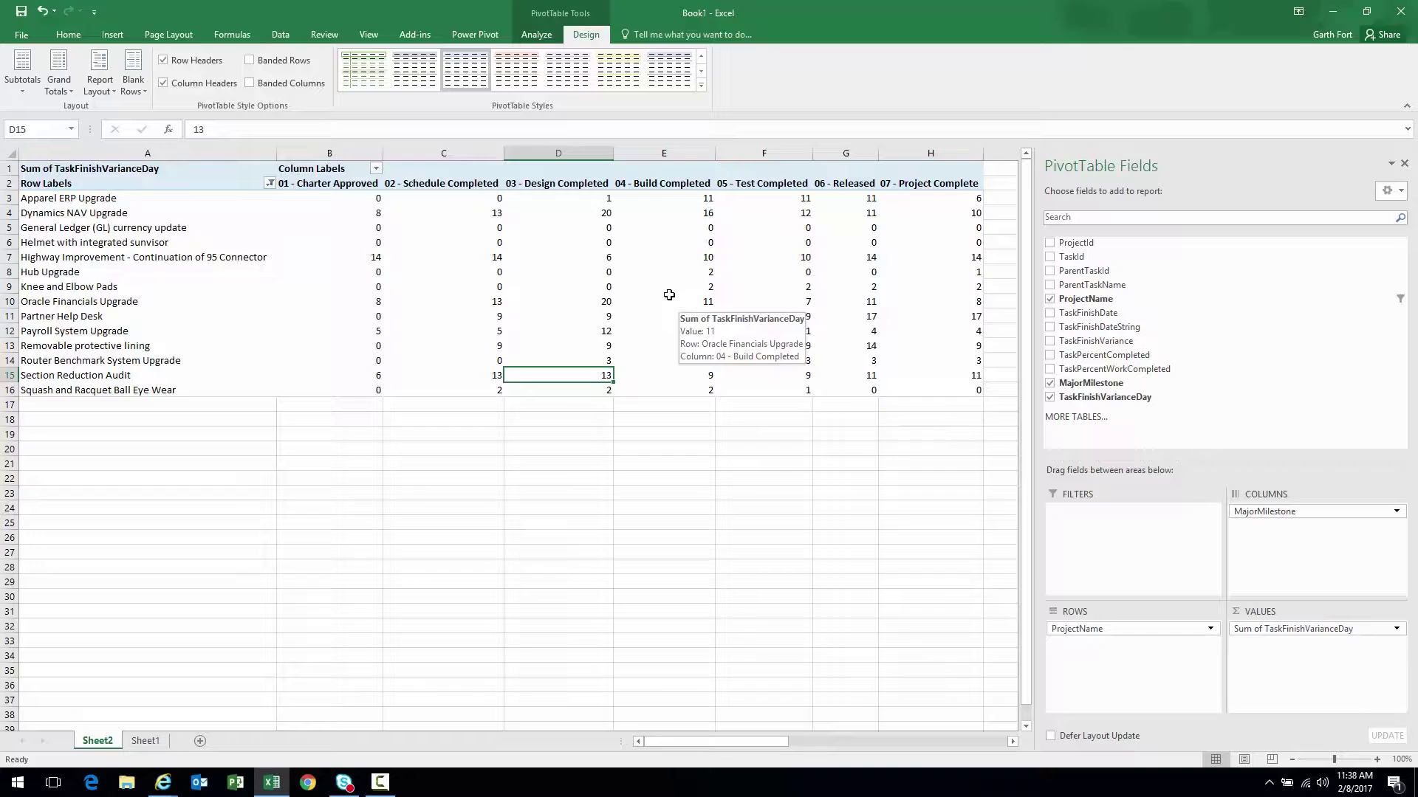
left_click(355, 200)
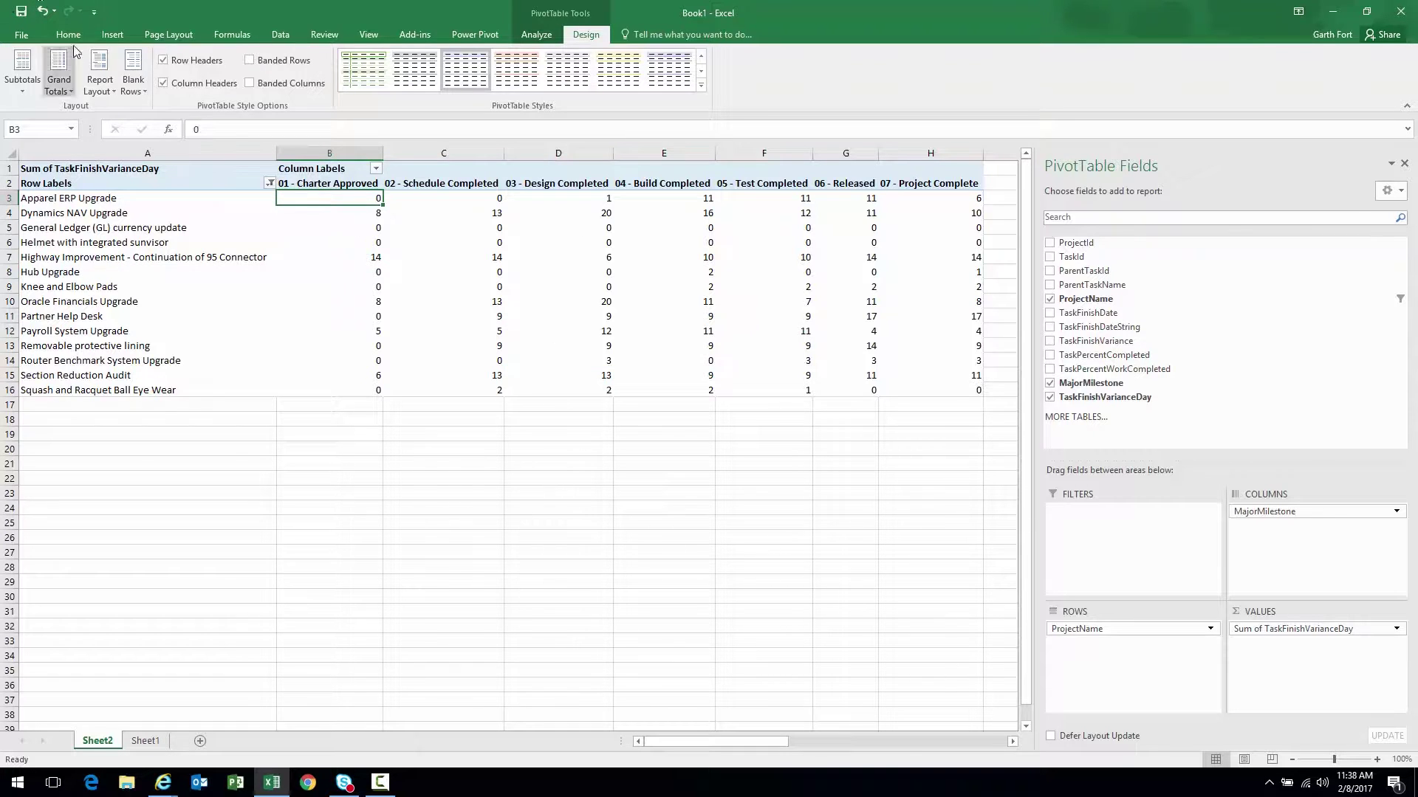
left_click(67, 35)
left_click_drag(940, 391, 364, 191)
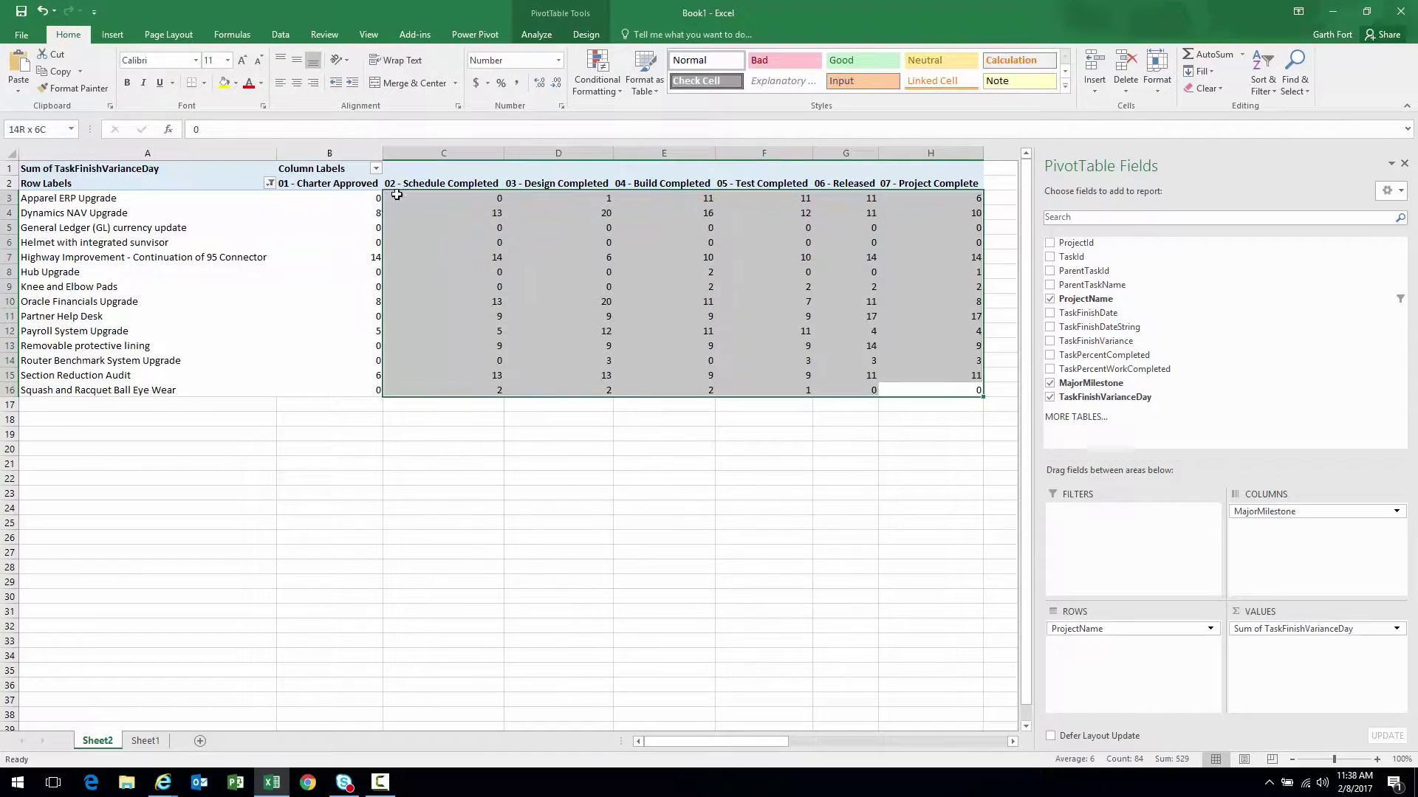
Step: Apply the Red-Yellow-Green colour scale to the pivot's value cells and review the shading
left_click(597, 78)
mouse_move(630, 213)
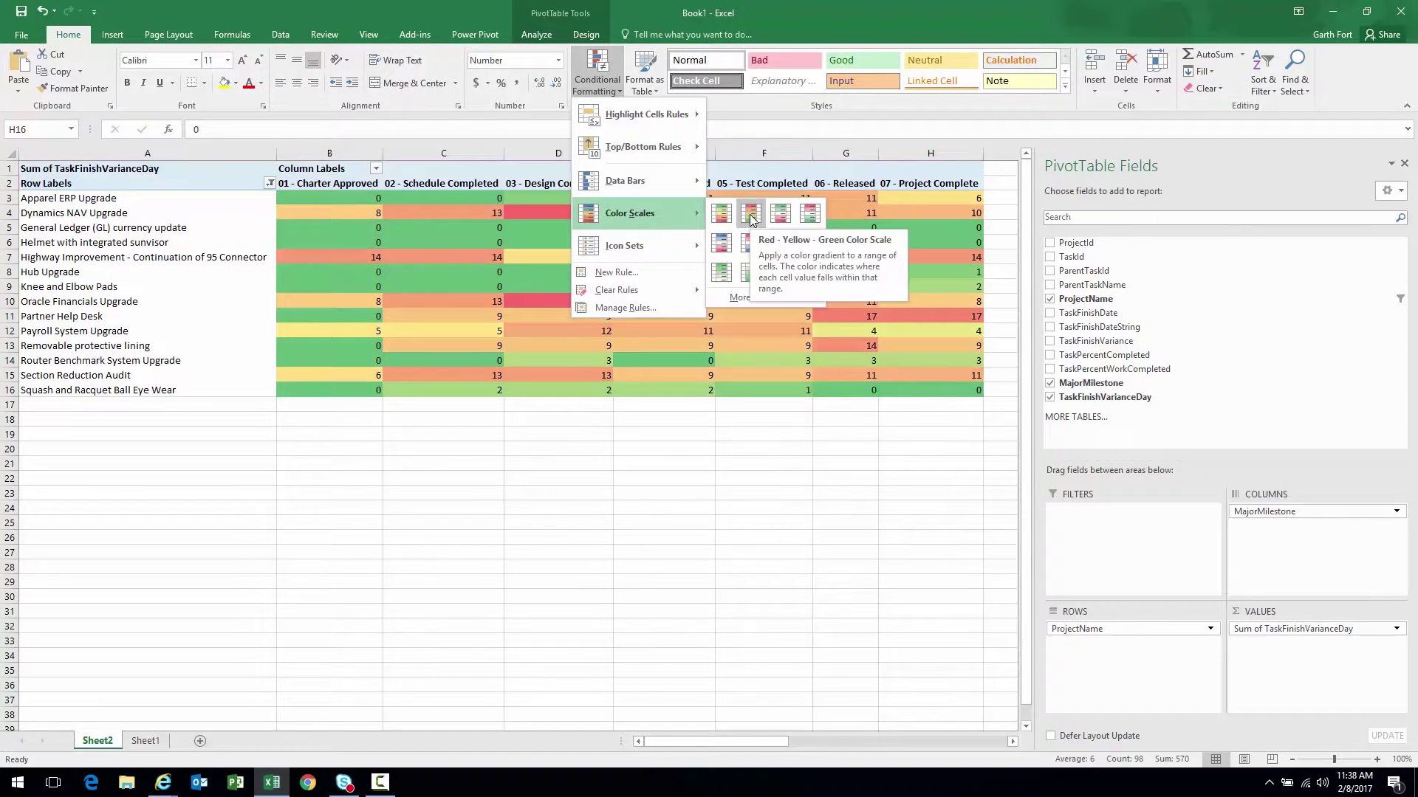
left_click(751, 214)
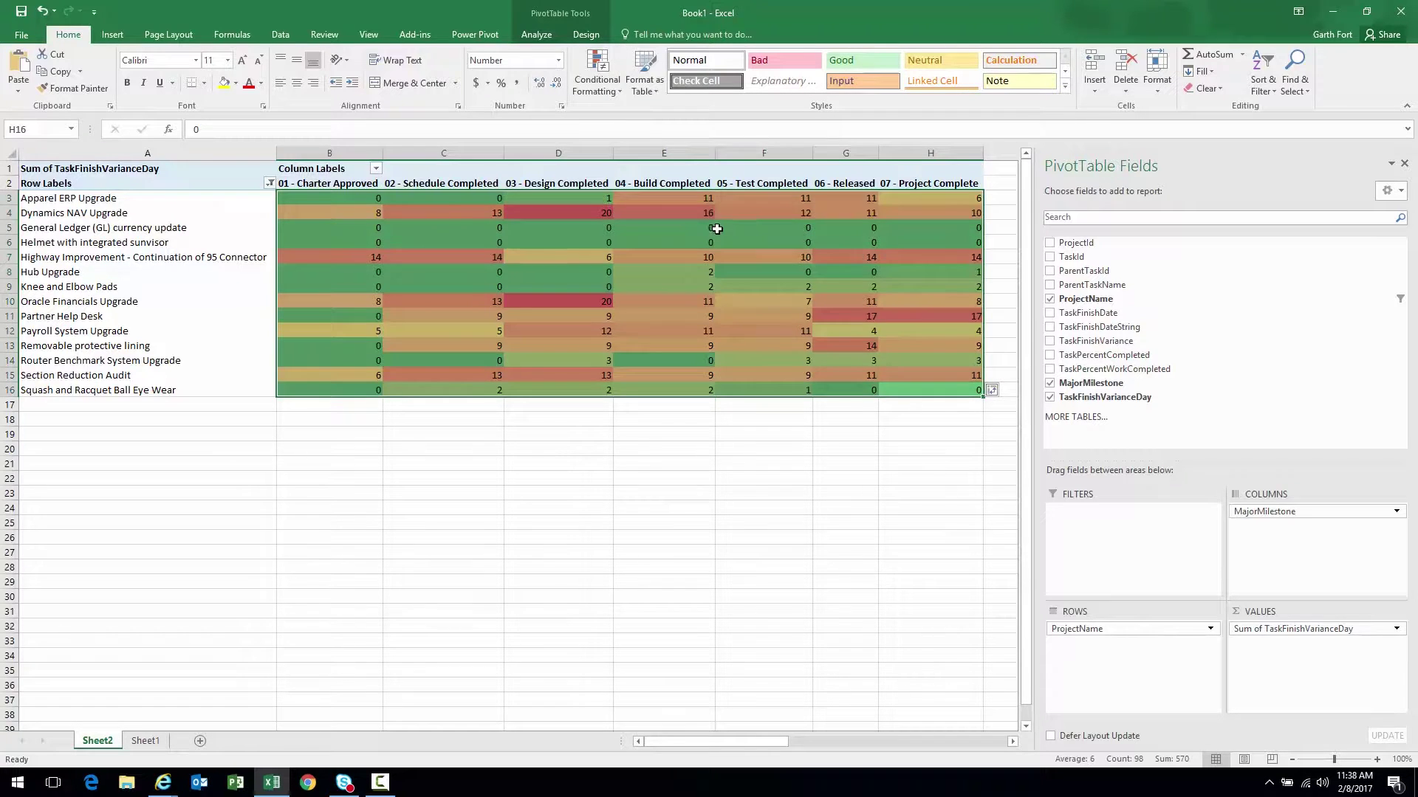
left_click(408, 202)
left_click_drag(302, 204, 934, 388)
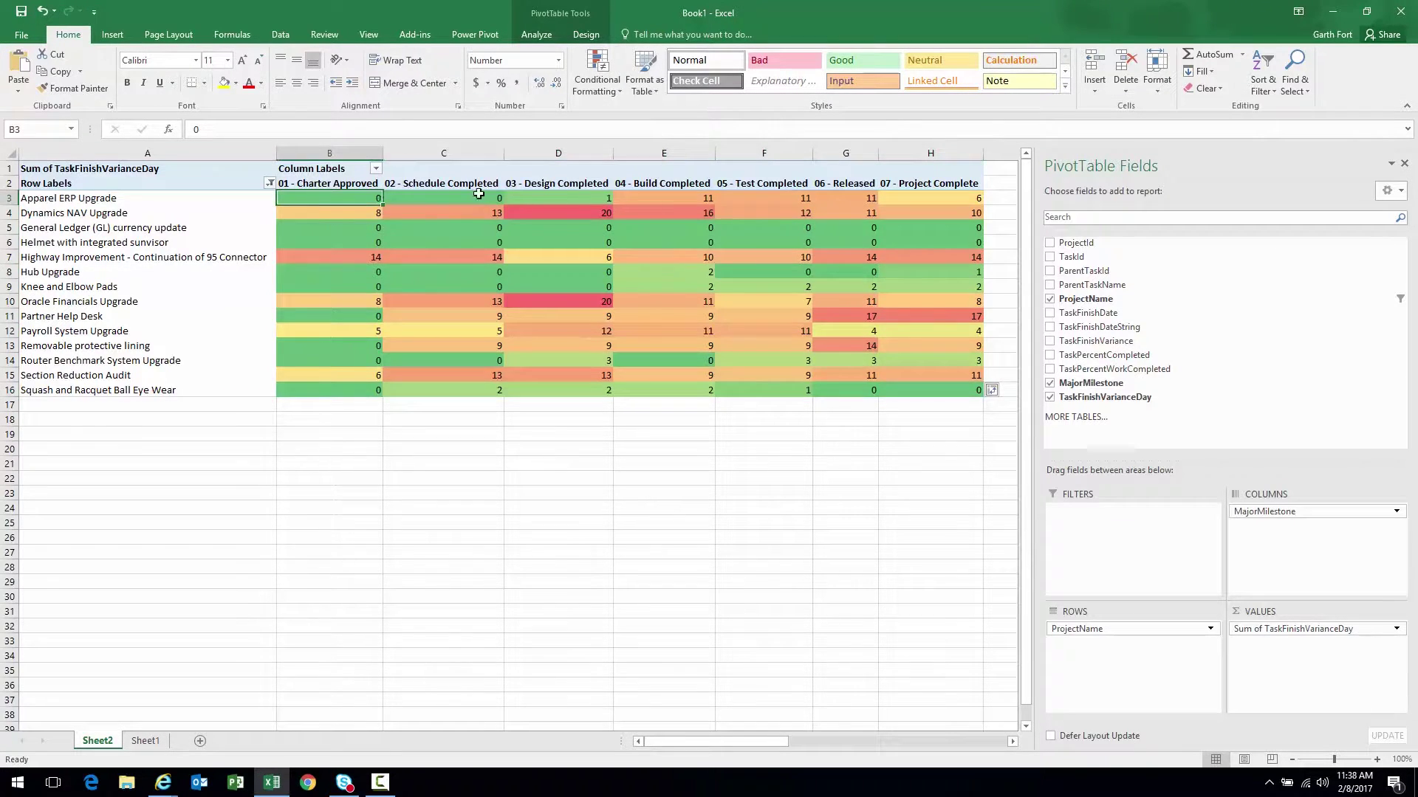
left_click(920, 330)
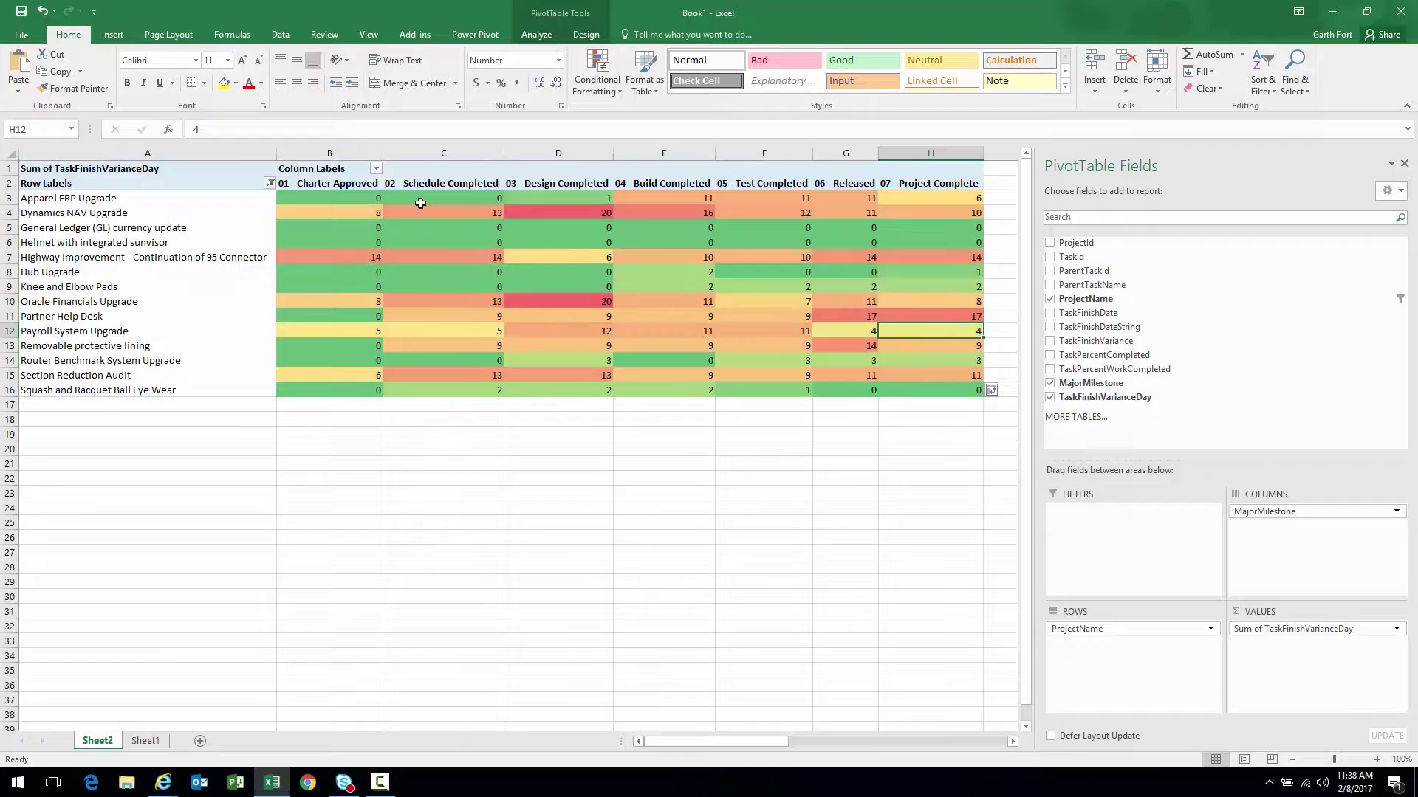
left_click(599, 80)
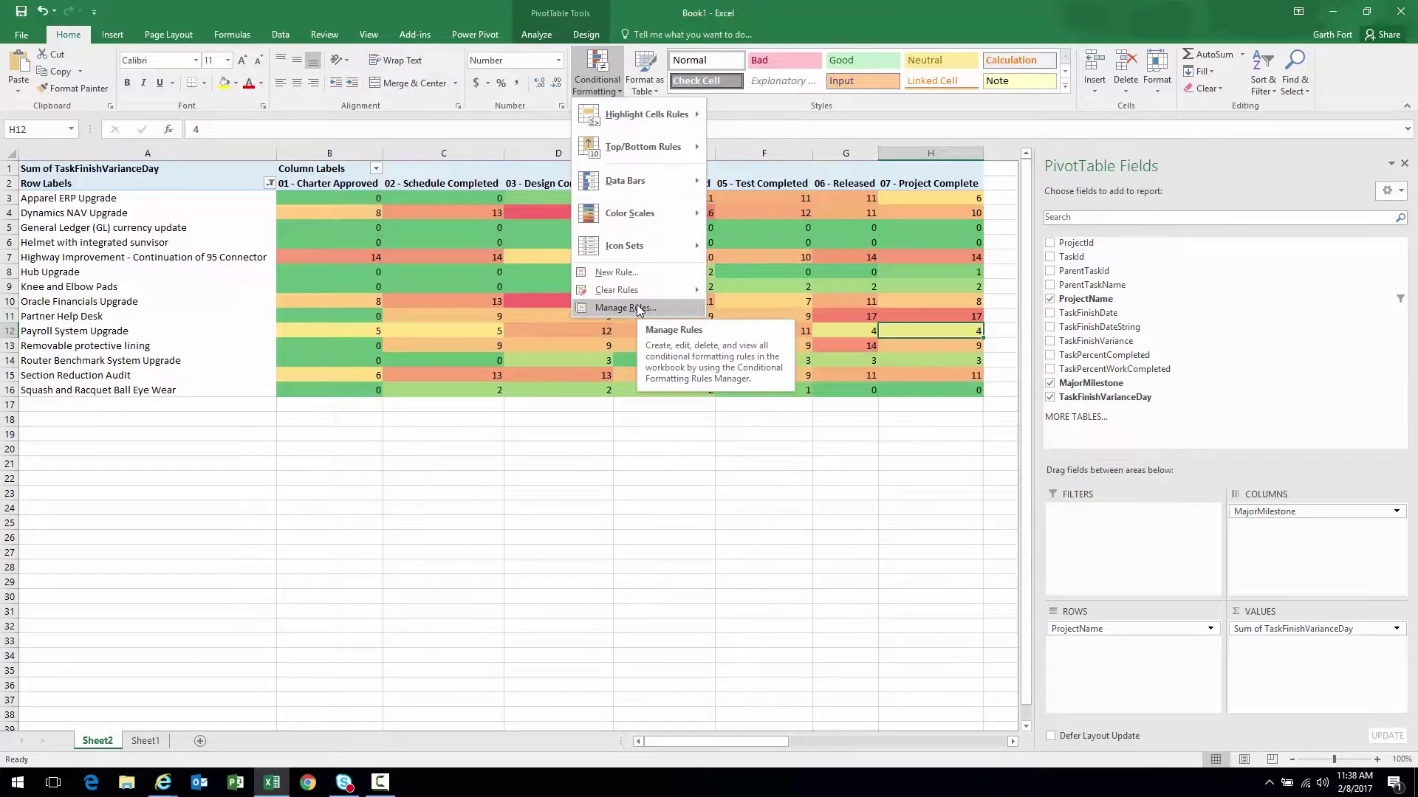
left_click(636, 310)
Step: Change the colour scale rule to a 3-Color Scale with Number thresholds 0, 7 and 15
left_click(516, 297)
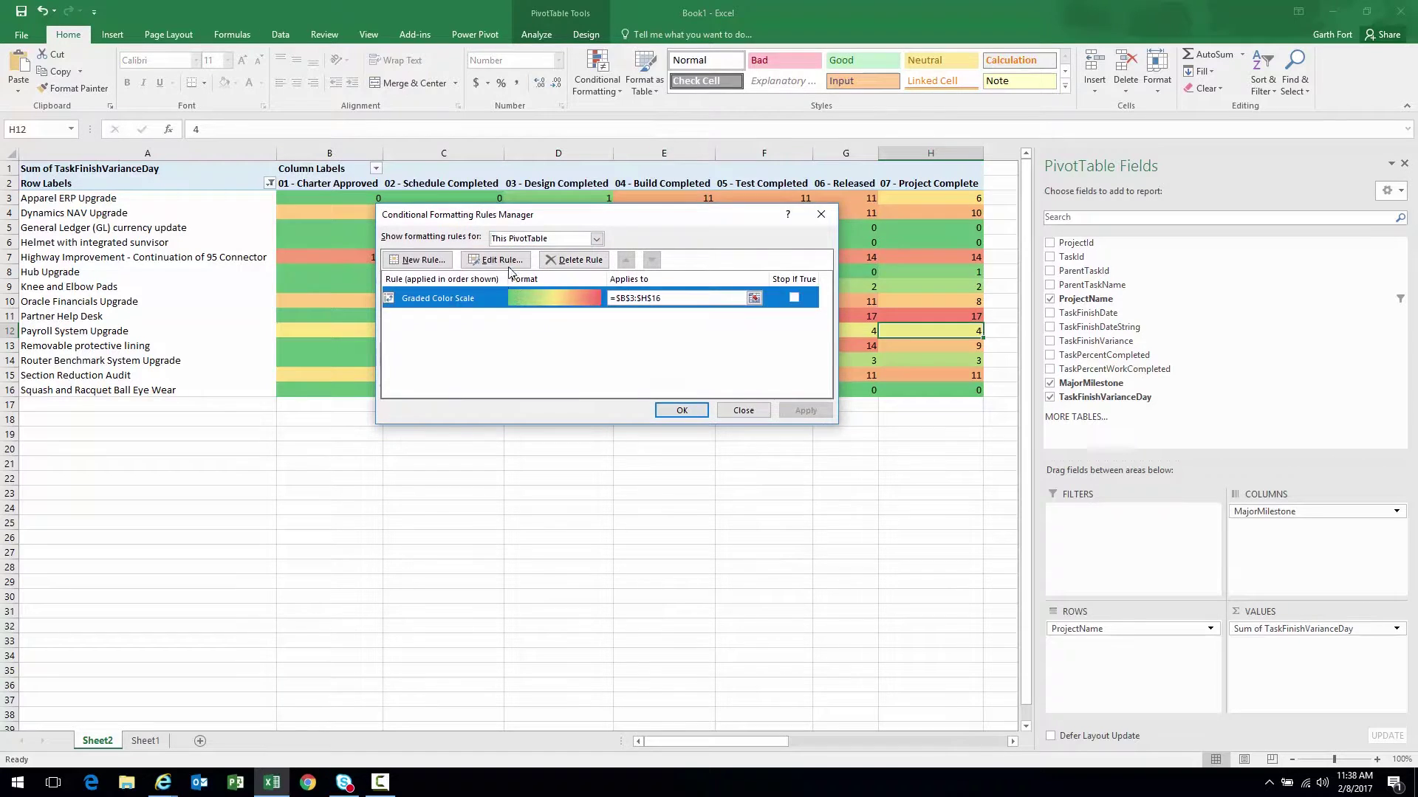
left_click(503, 262)
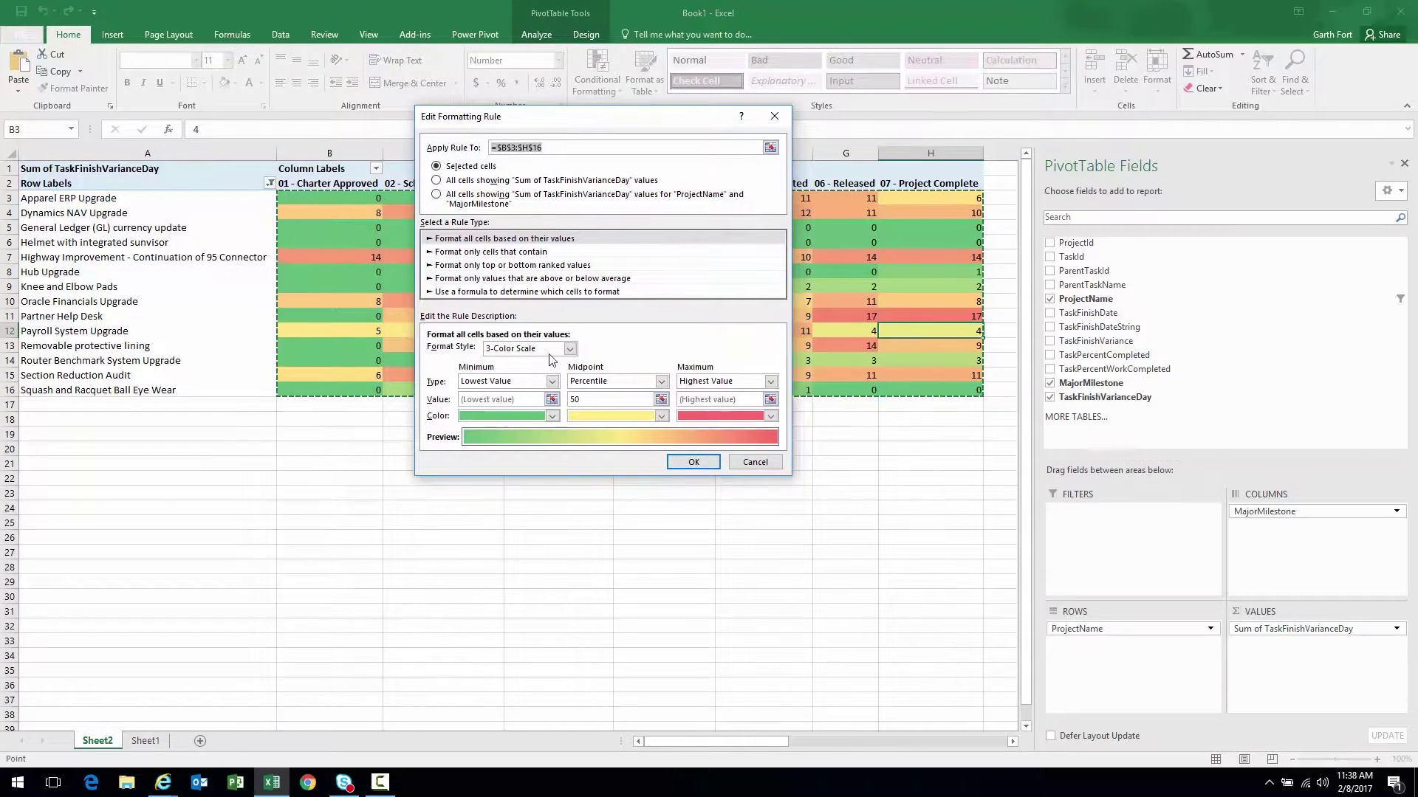
left_click(552, 382)
left_click(512, 398)
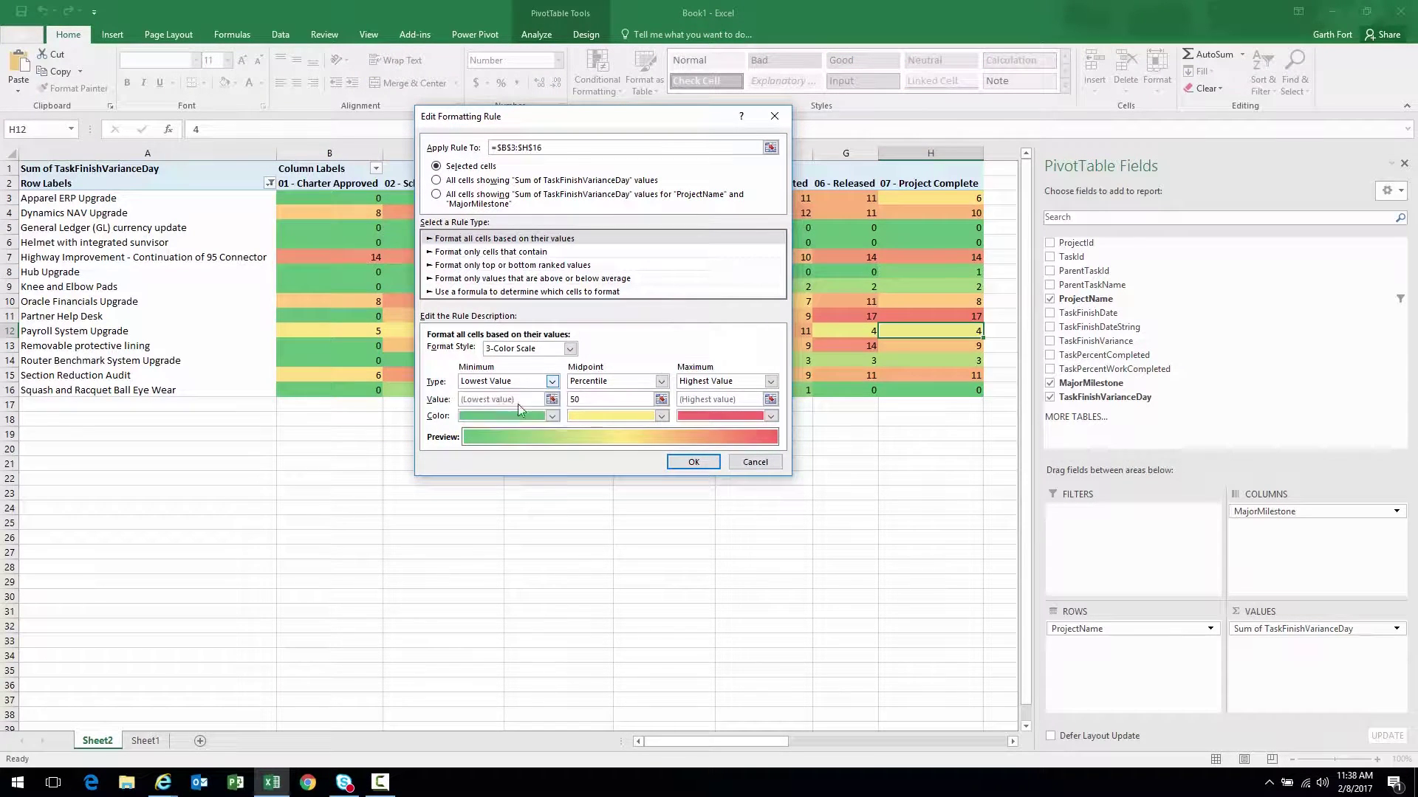
left_click(662, 383)
left_click(593, 404)
left_click(771, 381)
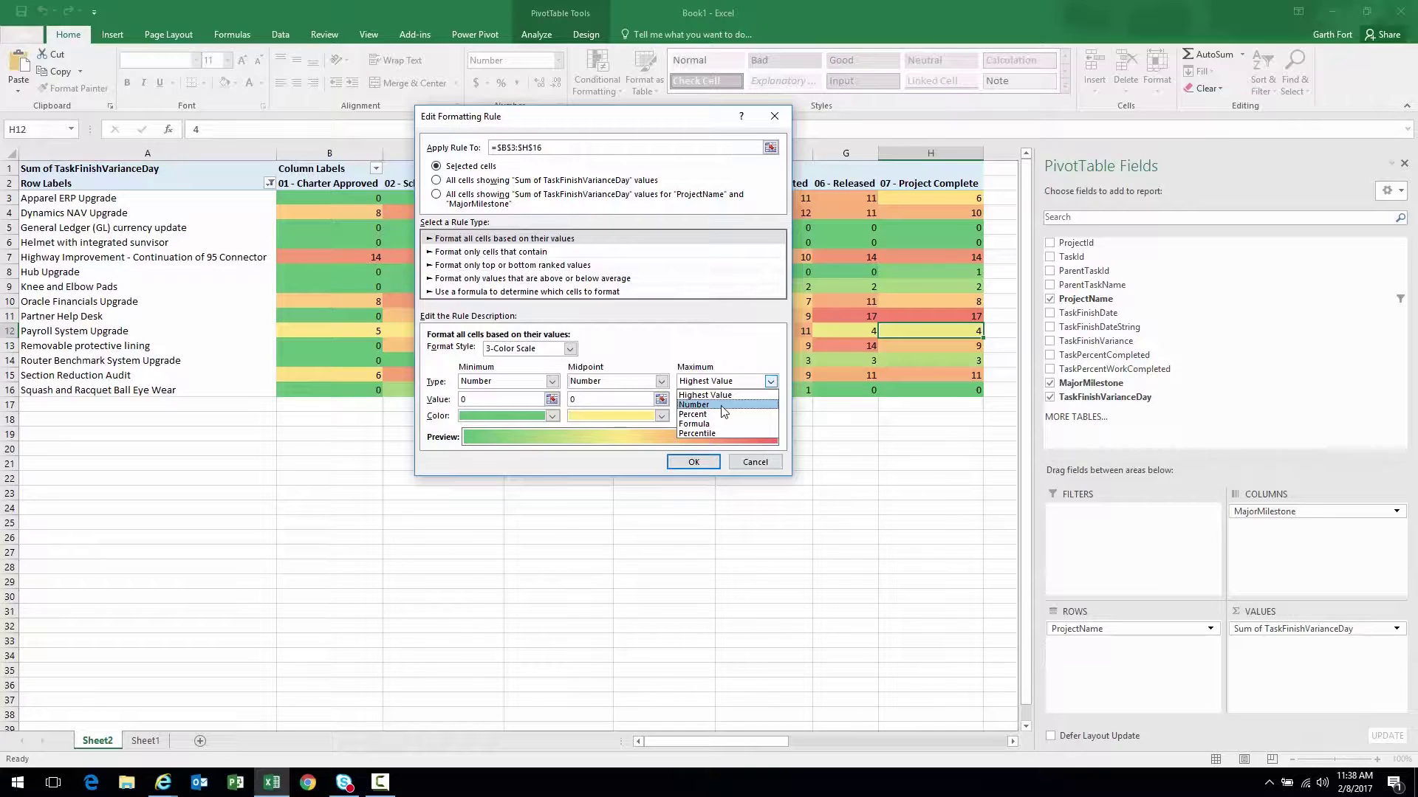
left_click(721, 406)
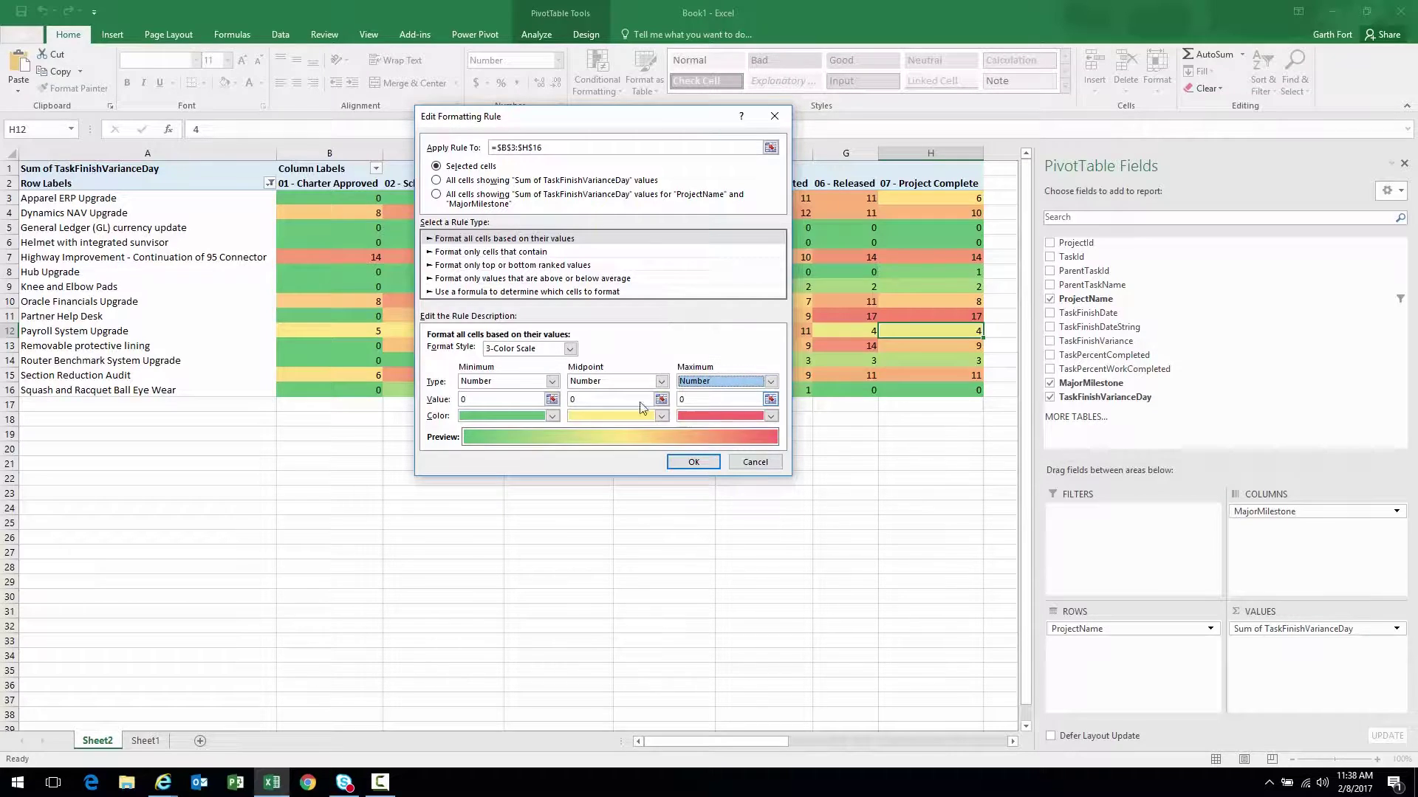
left_click(493, 398)
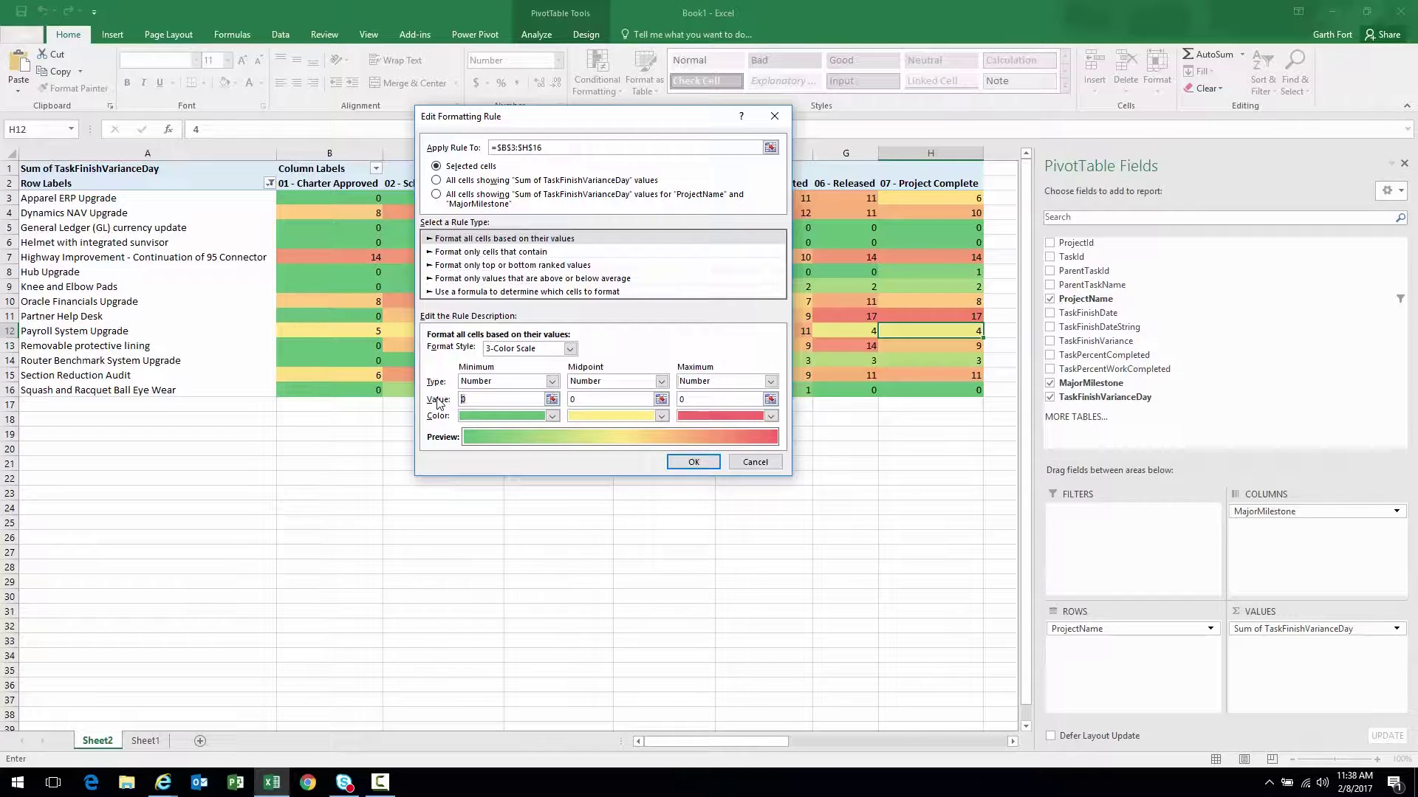
key("Tab")
key("Tab")
left_click(695, 461)
left_click(681, 410)
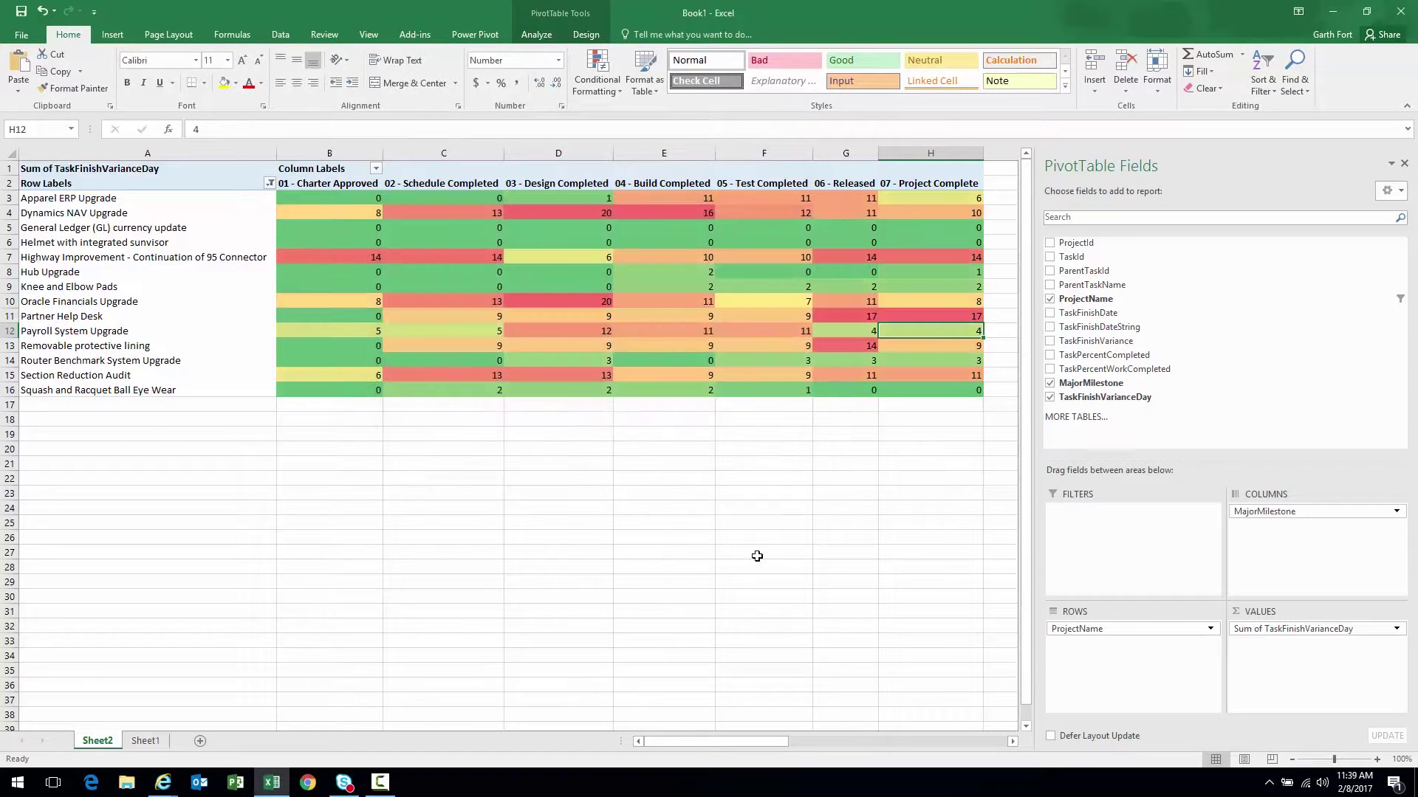
left_click(352, 200)
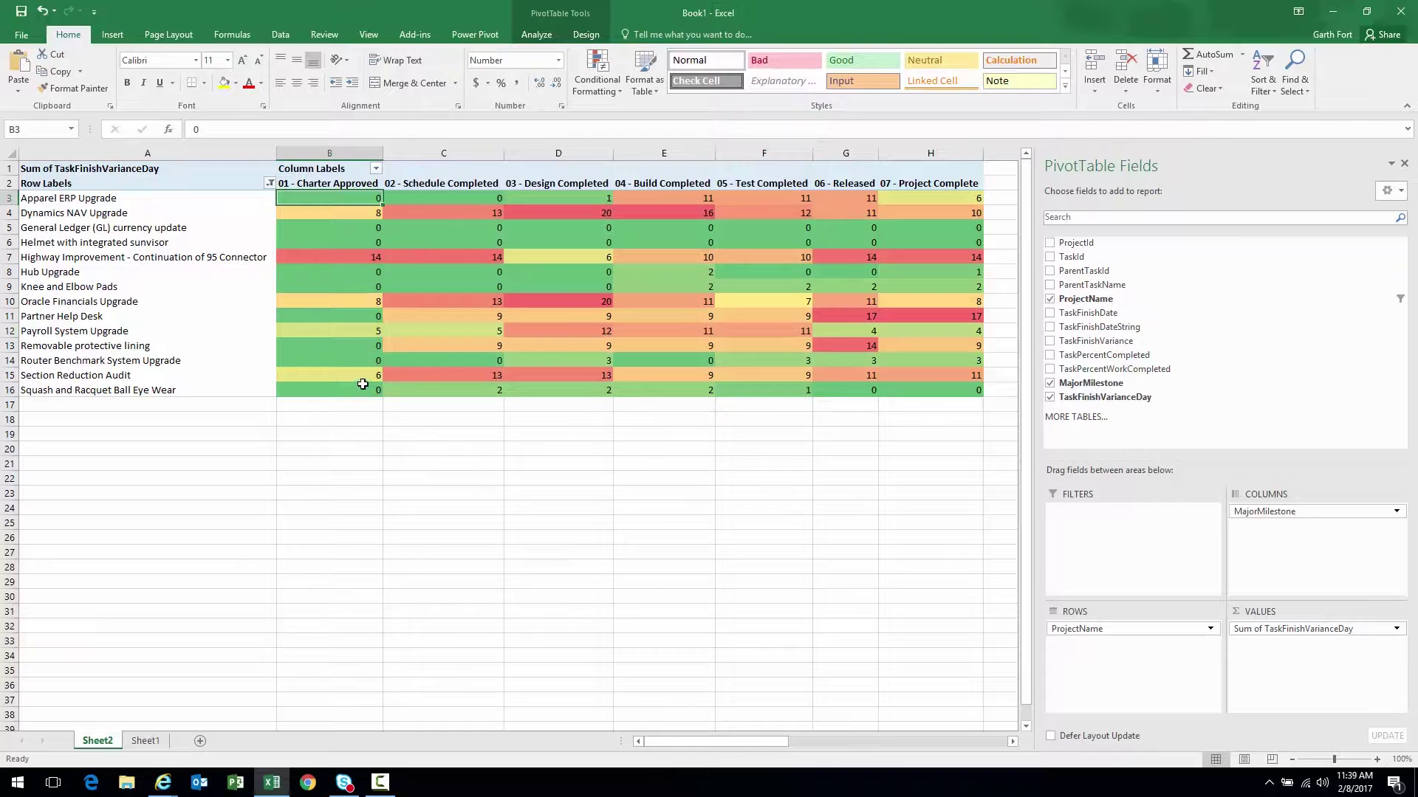
left_click(486, 201)
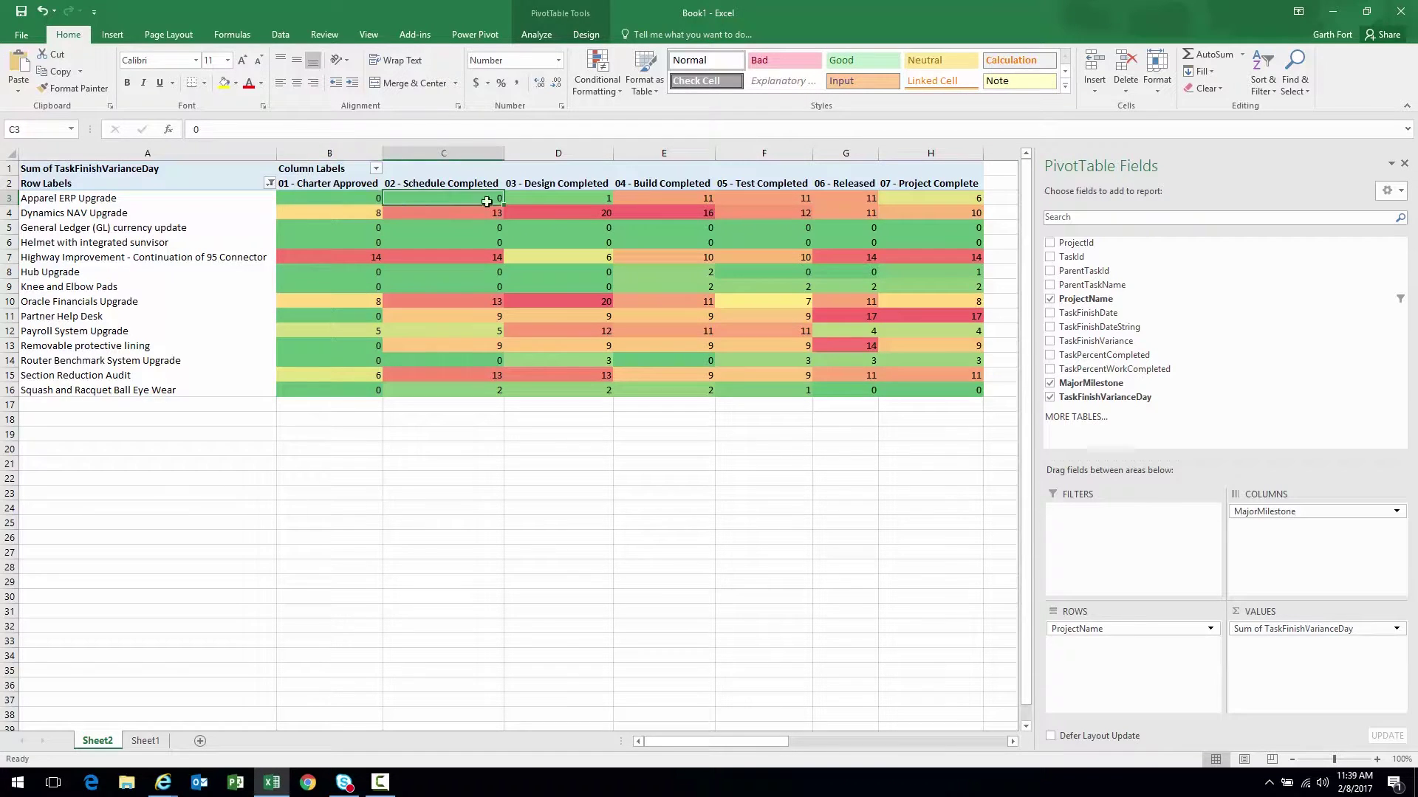
left_click(550, 198)
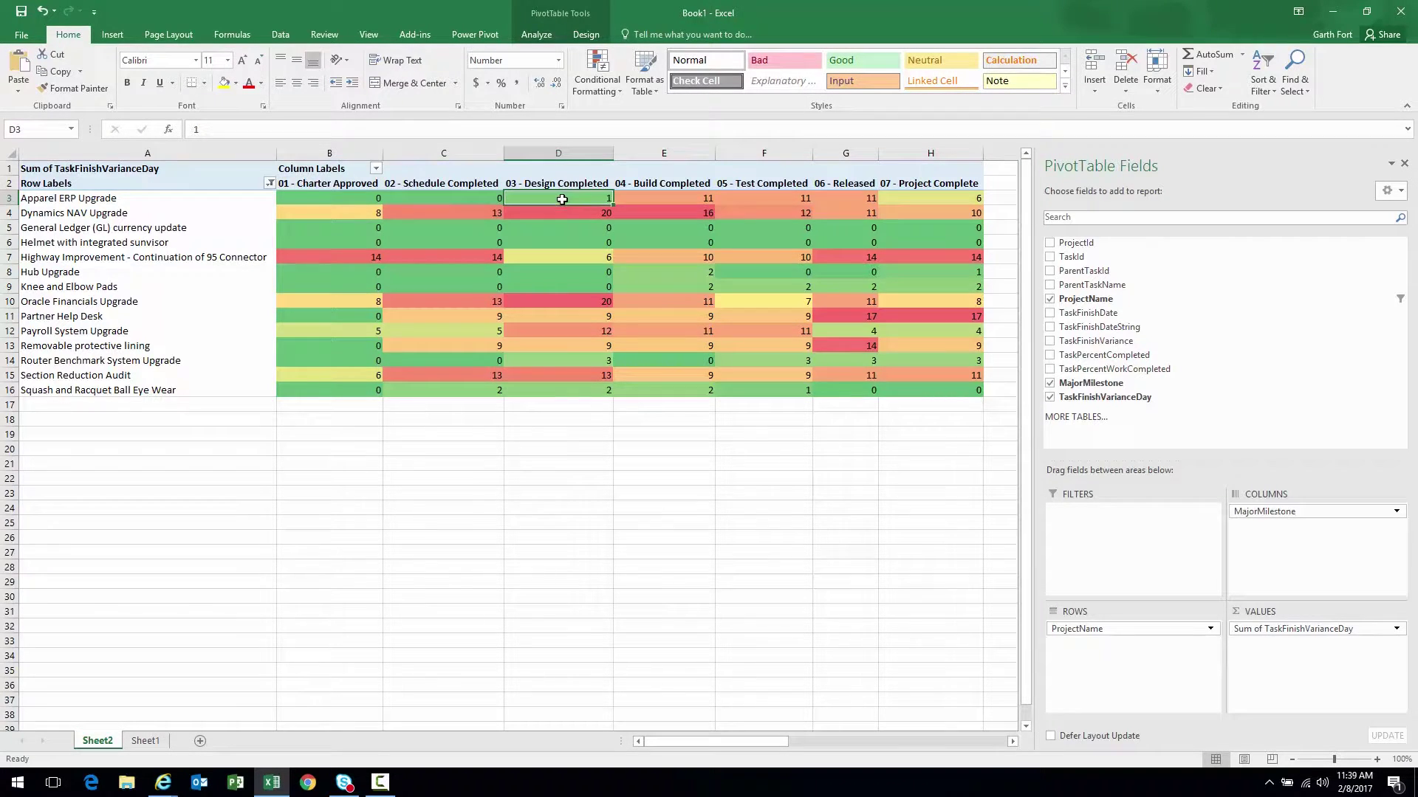
left_click(904, 207)
left_click(361, 211)
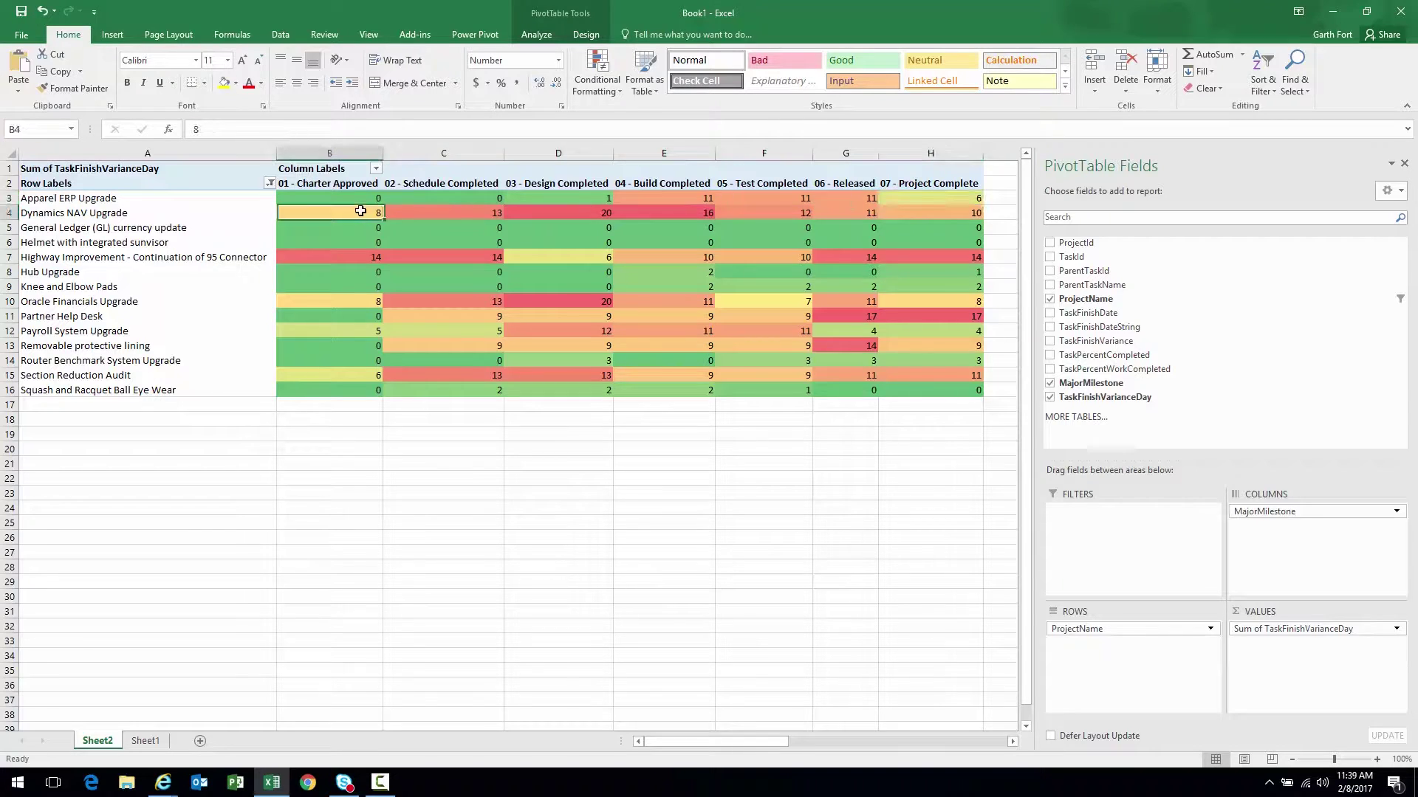
left_click_drag(700, 287, 887, 287)
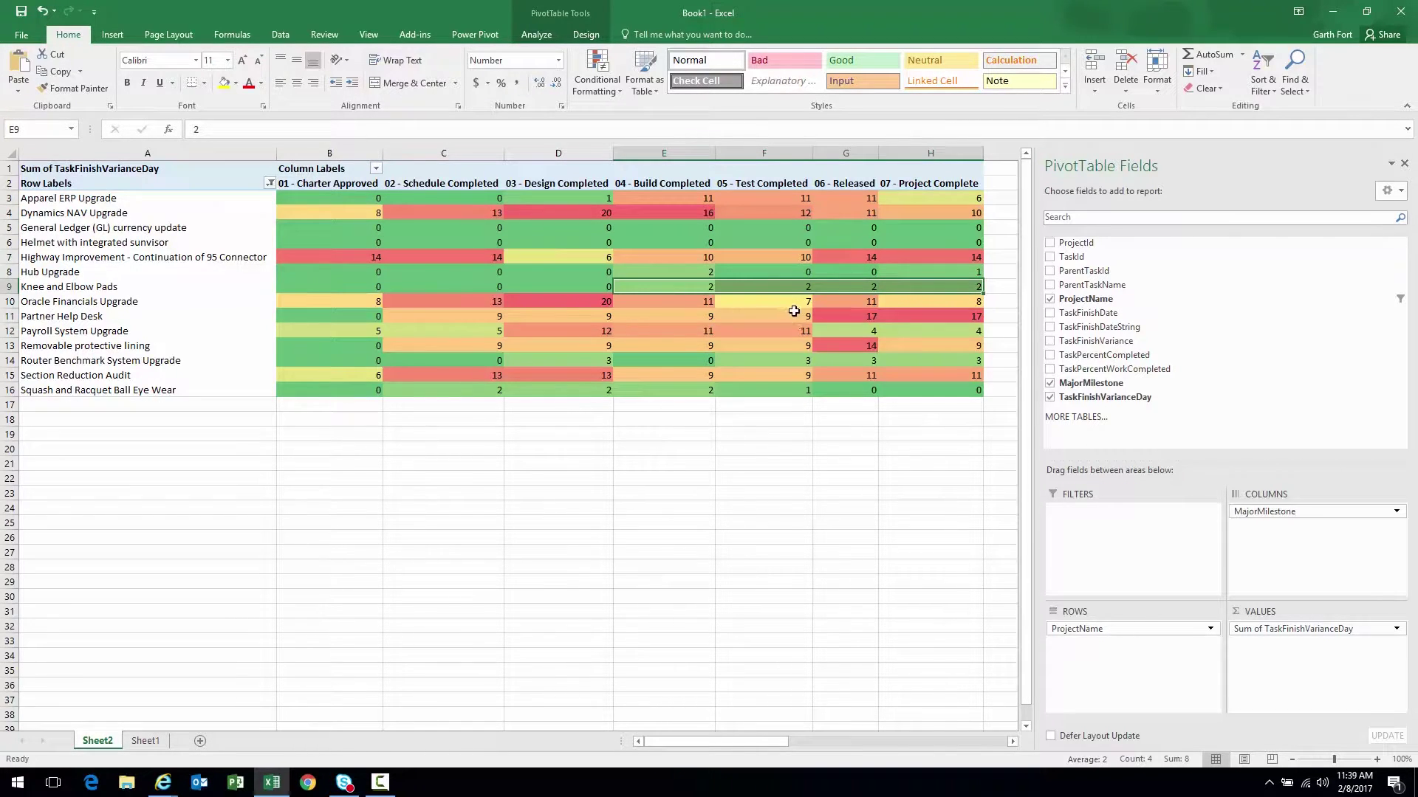
left_click(791, 306)
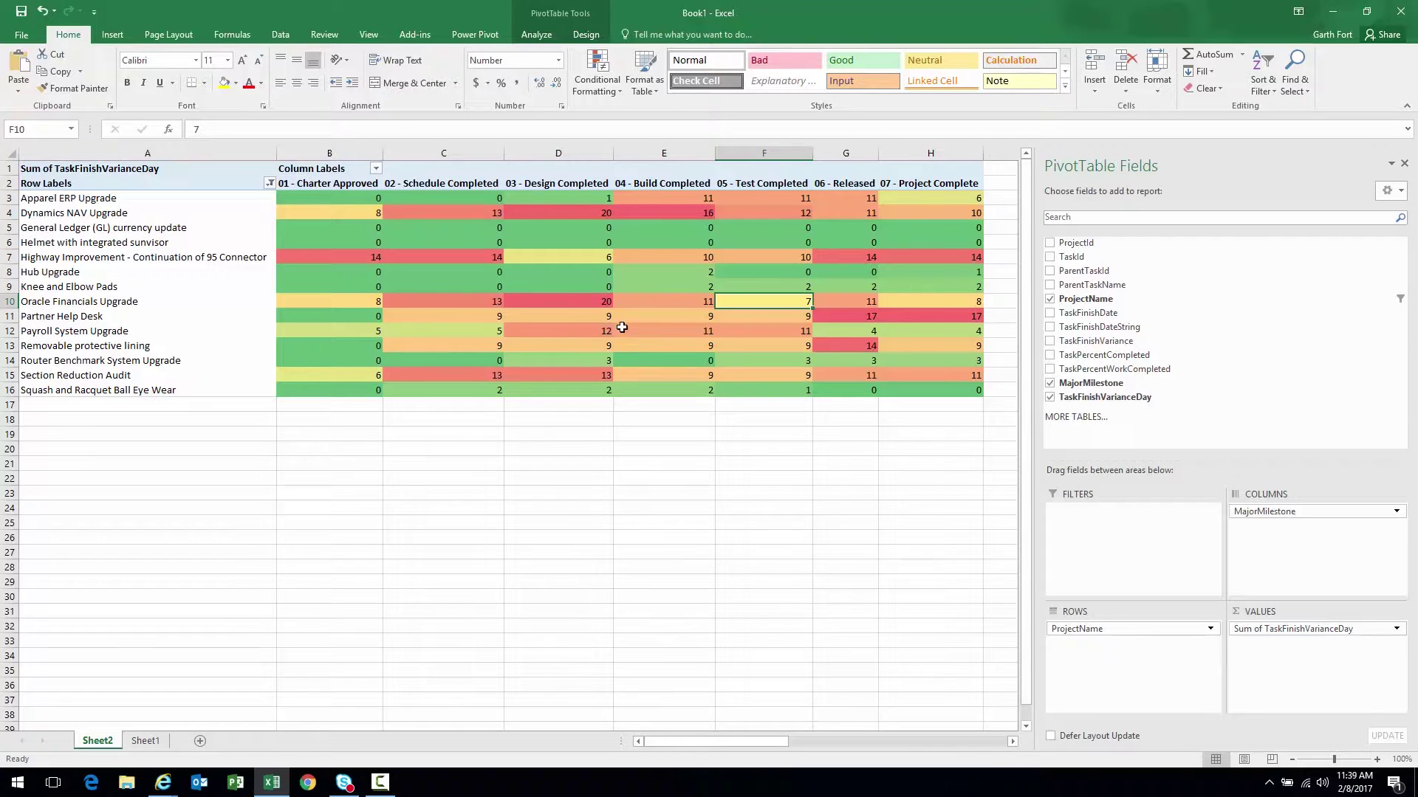
left_click(420, 315)
left_click(554, 317)
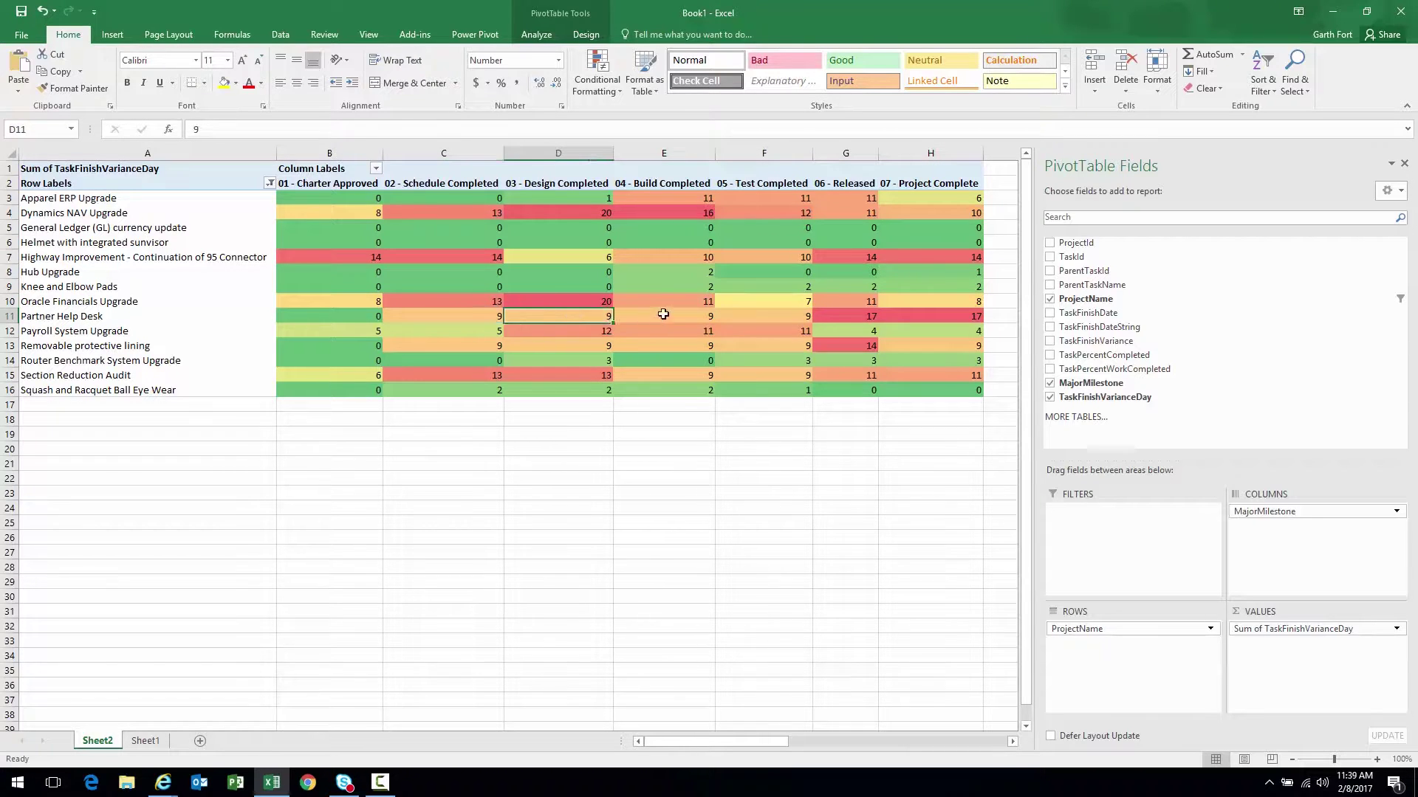
left_click(658, 317)
left_click(843, 300)
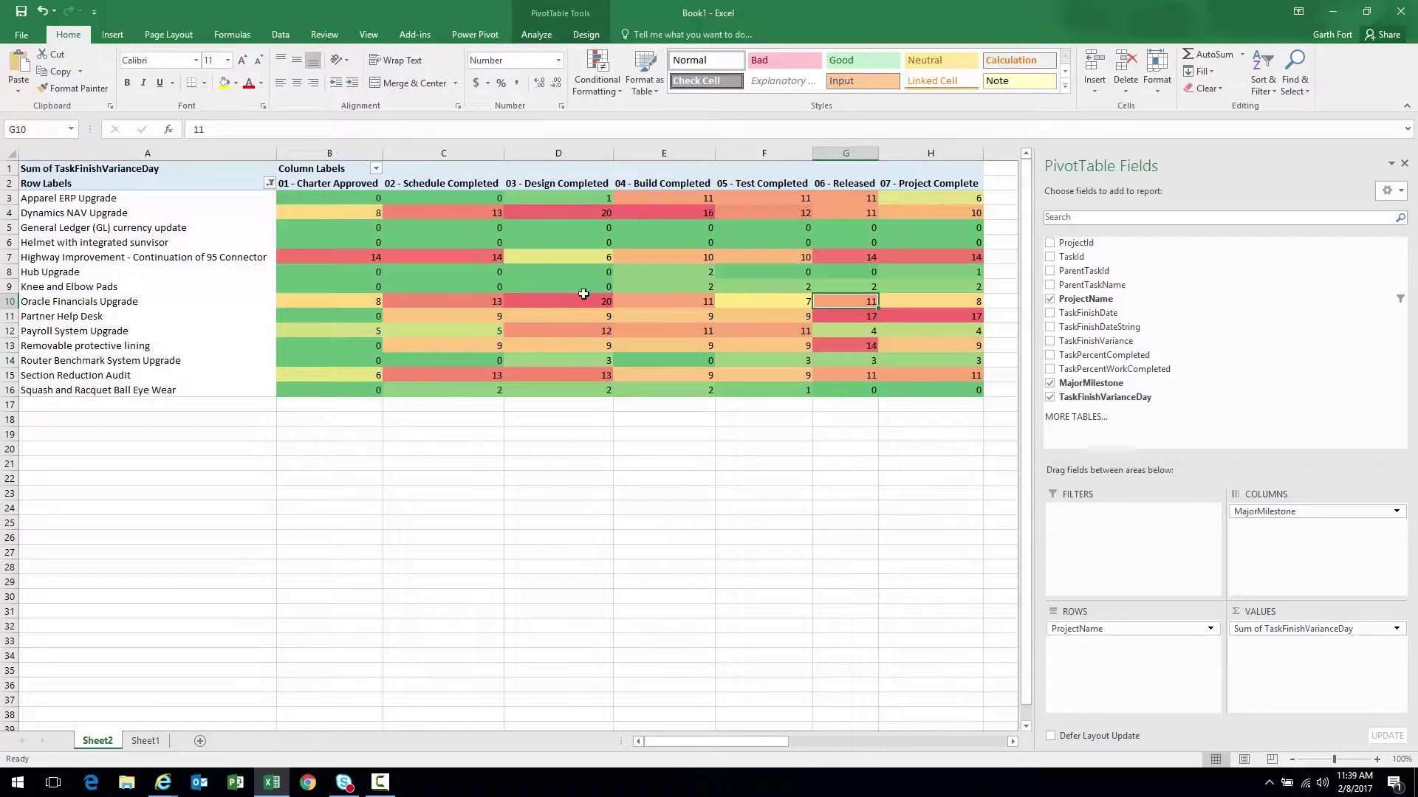
left_click(481, 374)
left_click(561, 373)
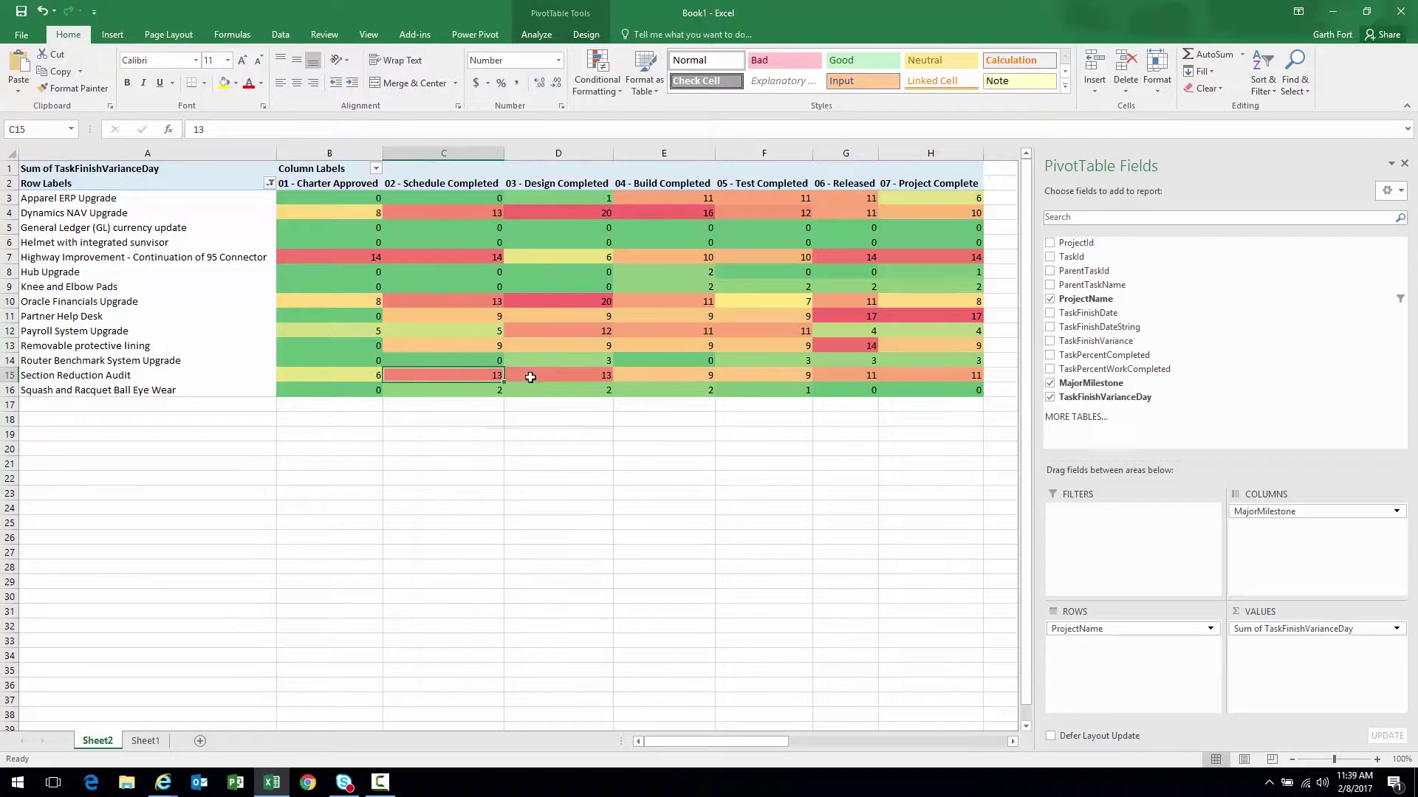
left_click(845, 319)
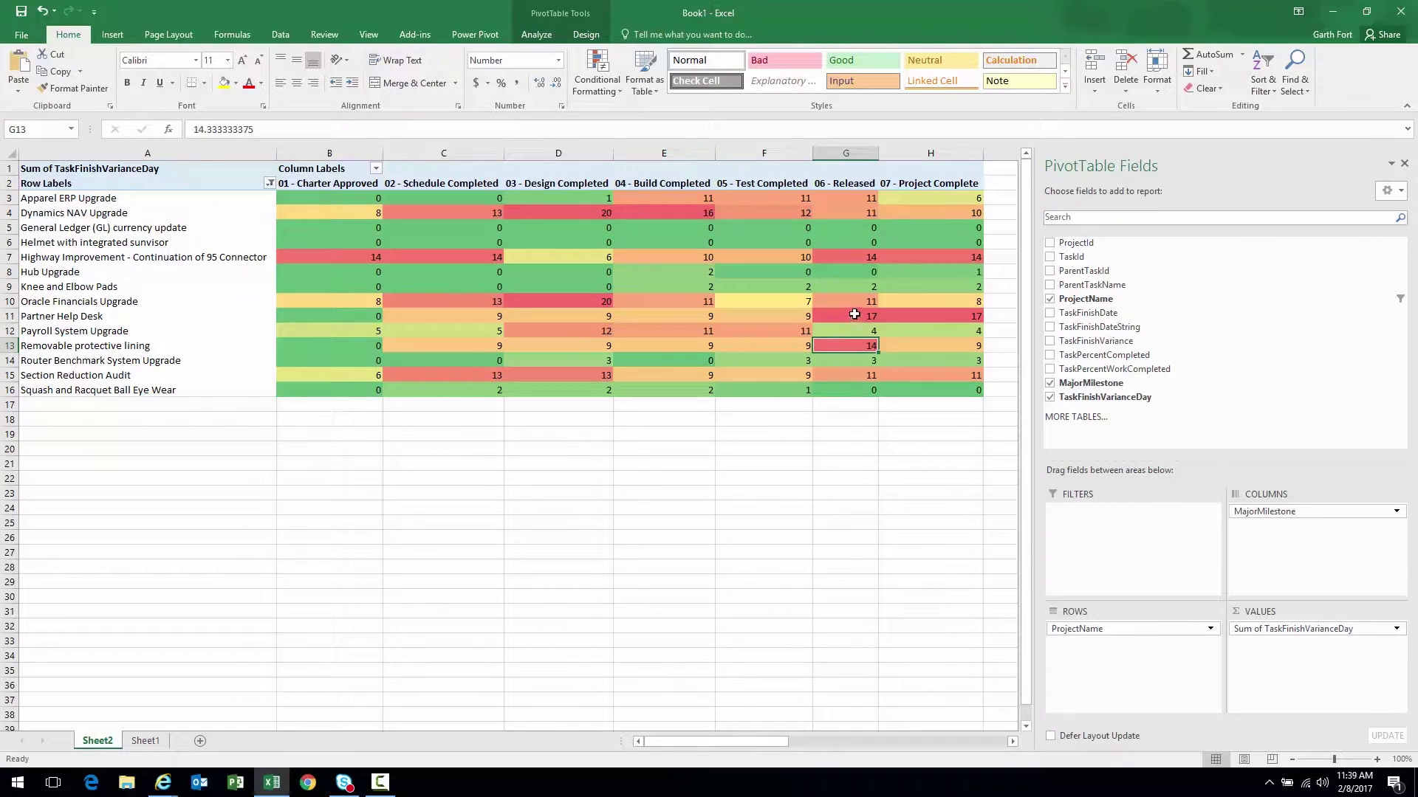
left_click(910, 319)
left_click(865, 318)
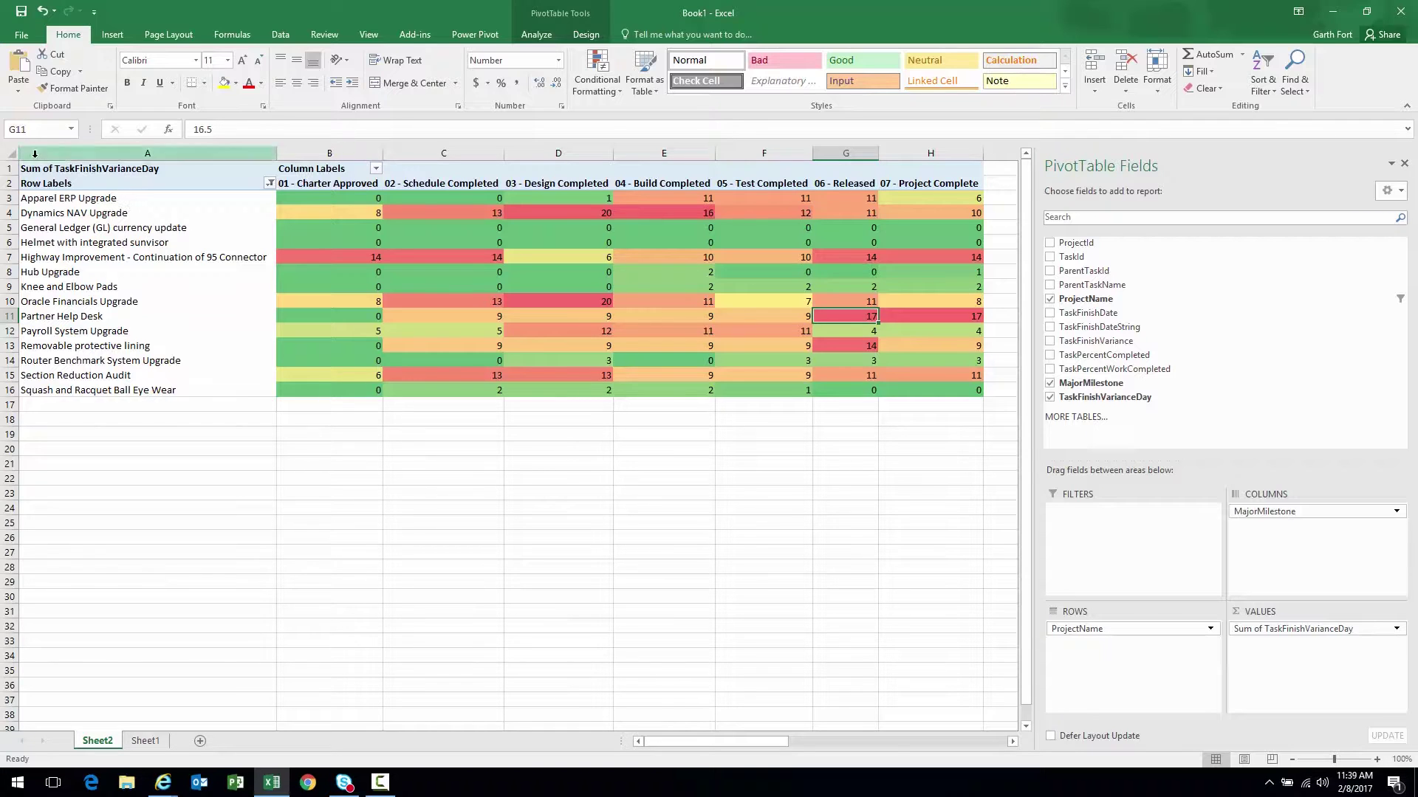
left_click_drag(9, 169, 6, 226)
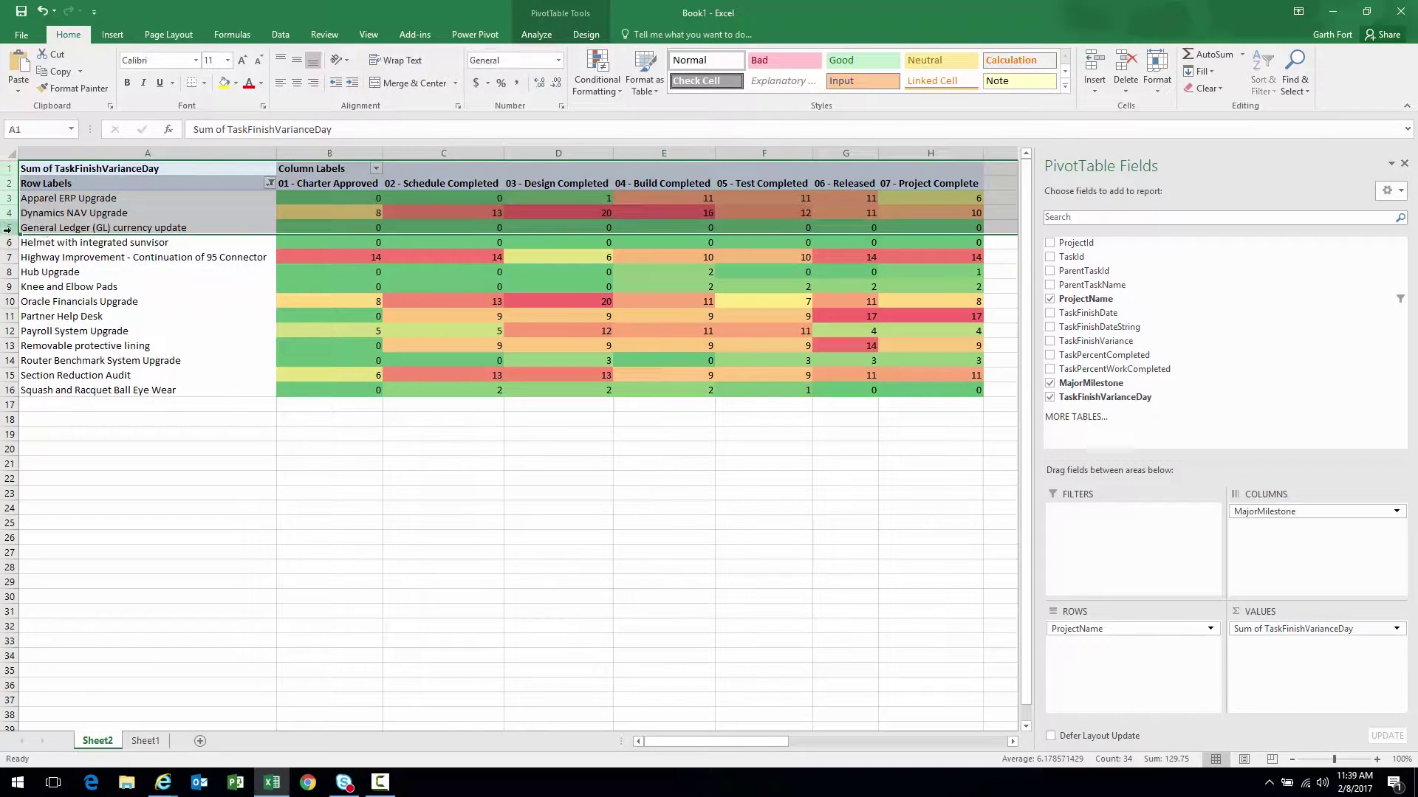
right_click(7, 226)
Step: Insert five blank rows above the pivot table and select the top-right header area
left_click(51, 327)
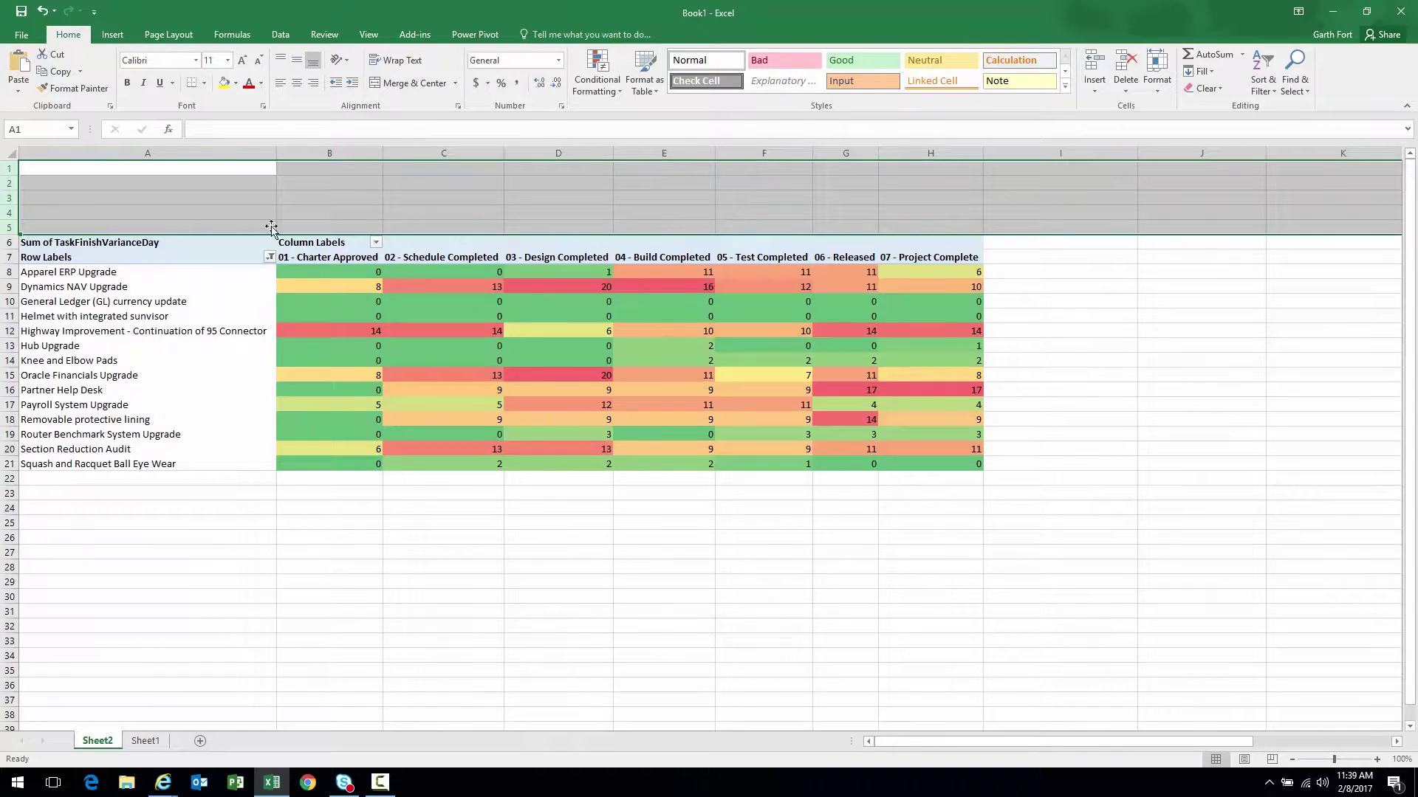
left_click(721, 166)
left_click_drag(749, 173, 924, 225)
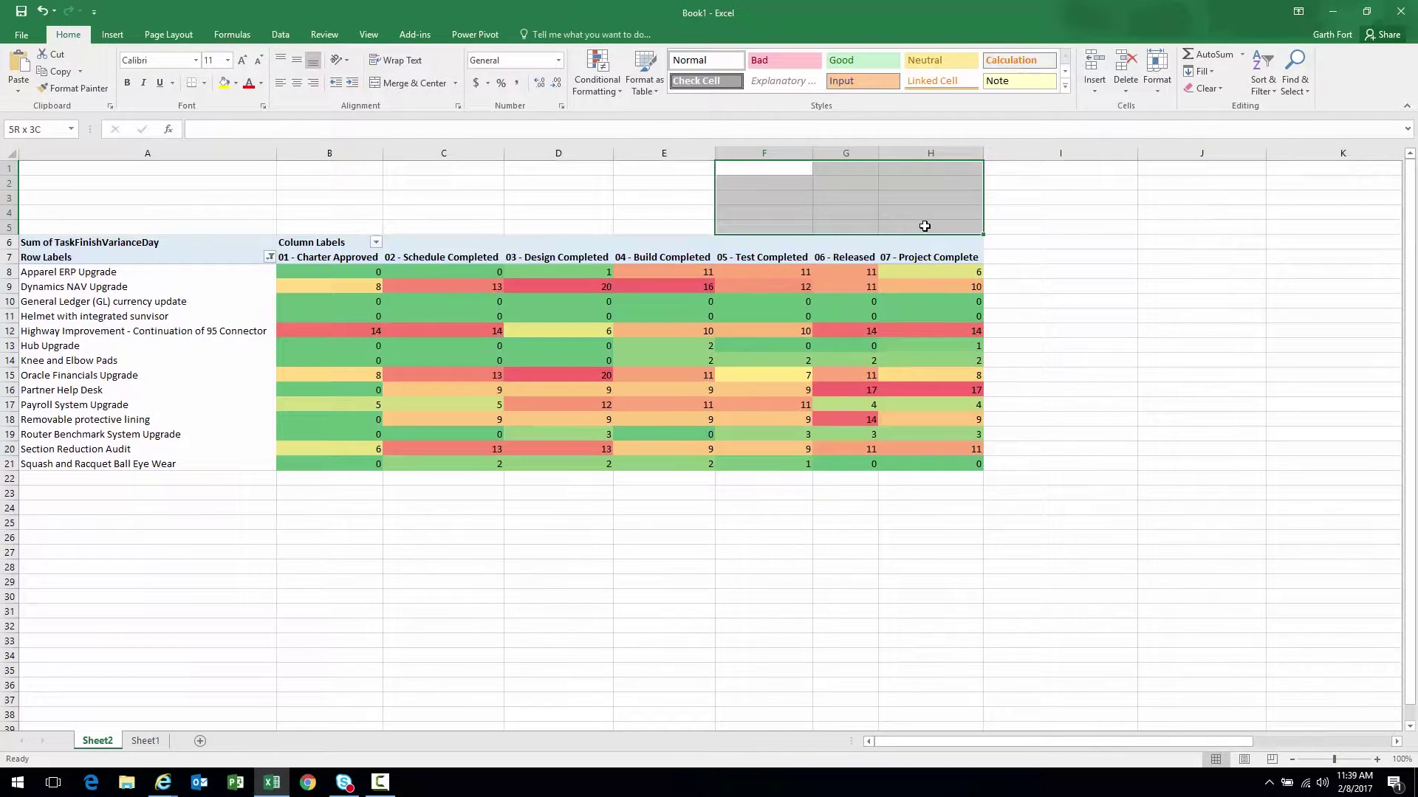
Step: Insert the LOGOLOGO picture from System Files and shrink it to fit over G3:H4
left_click(116, 34)
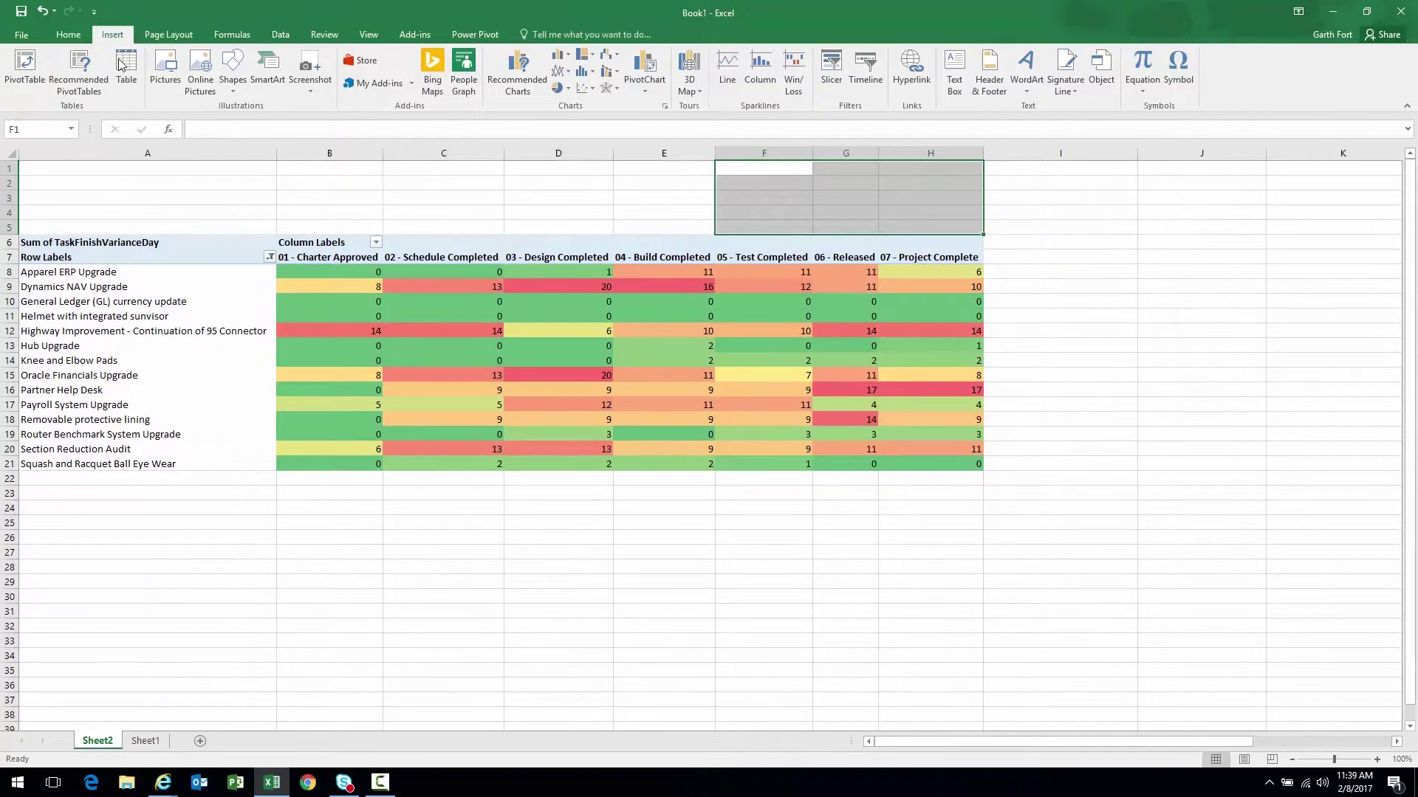
left_click(165, 68)
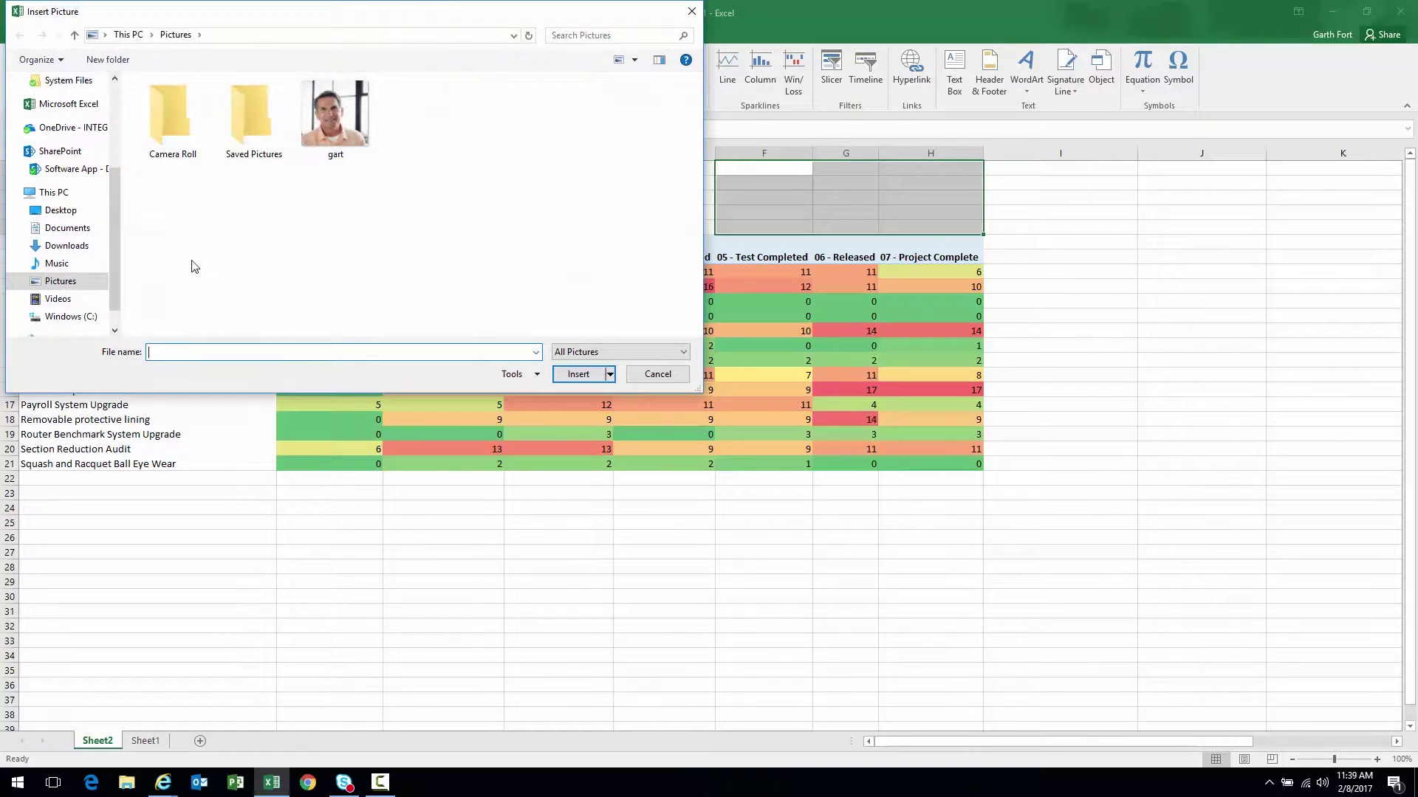
mouse_move(67, 228)
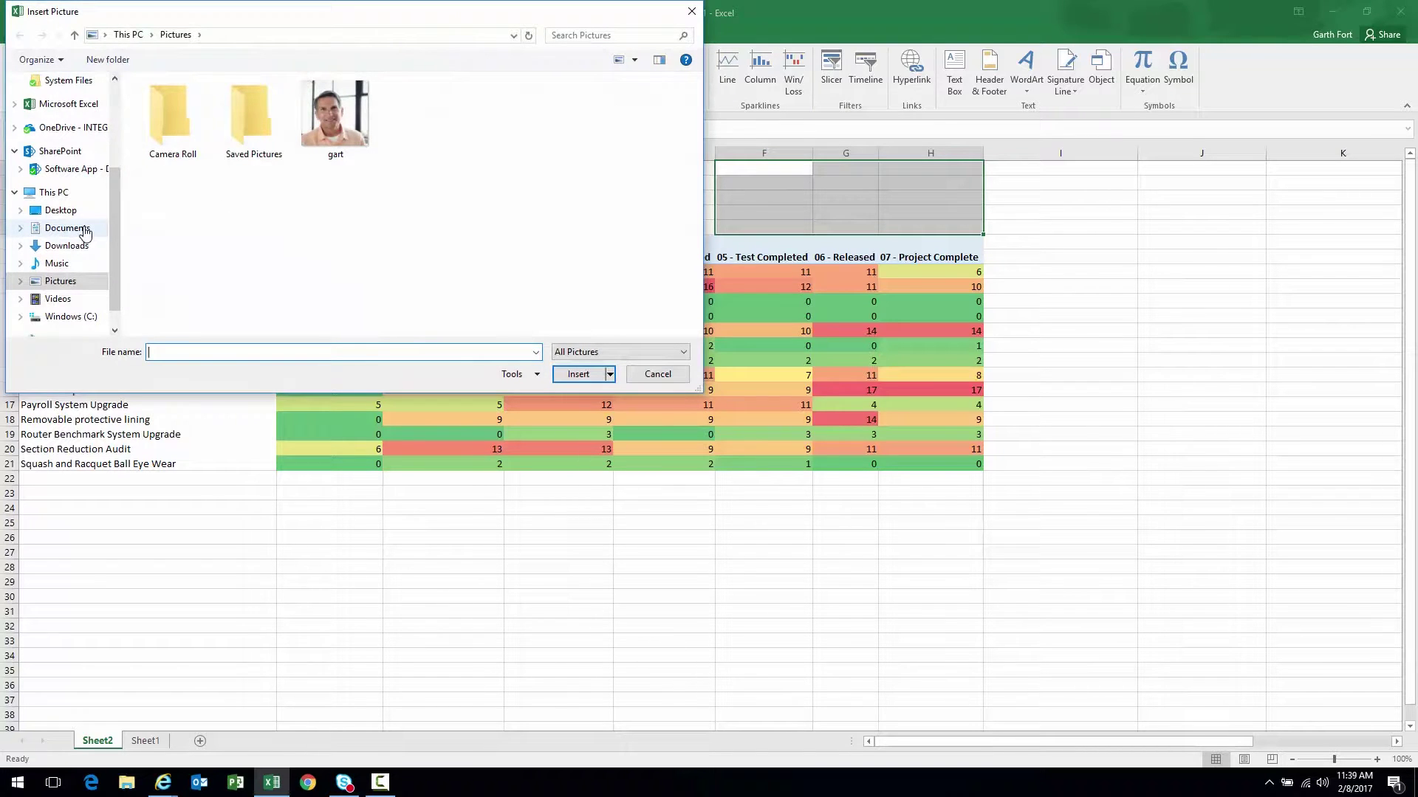
left_click(67, 80)
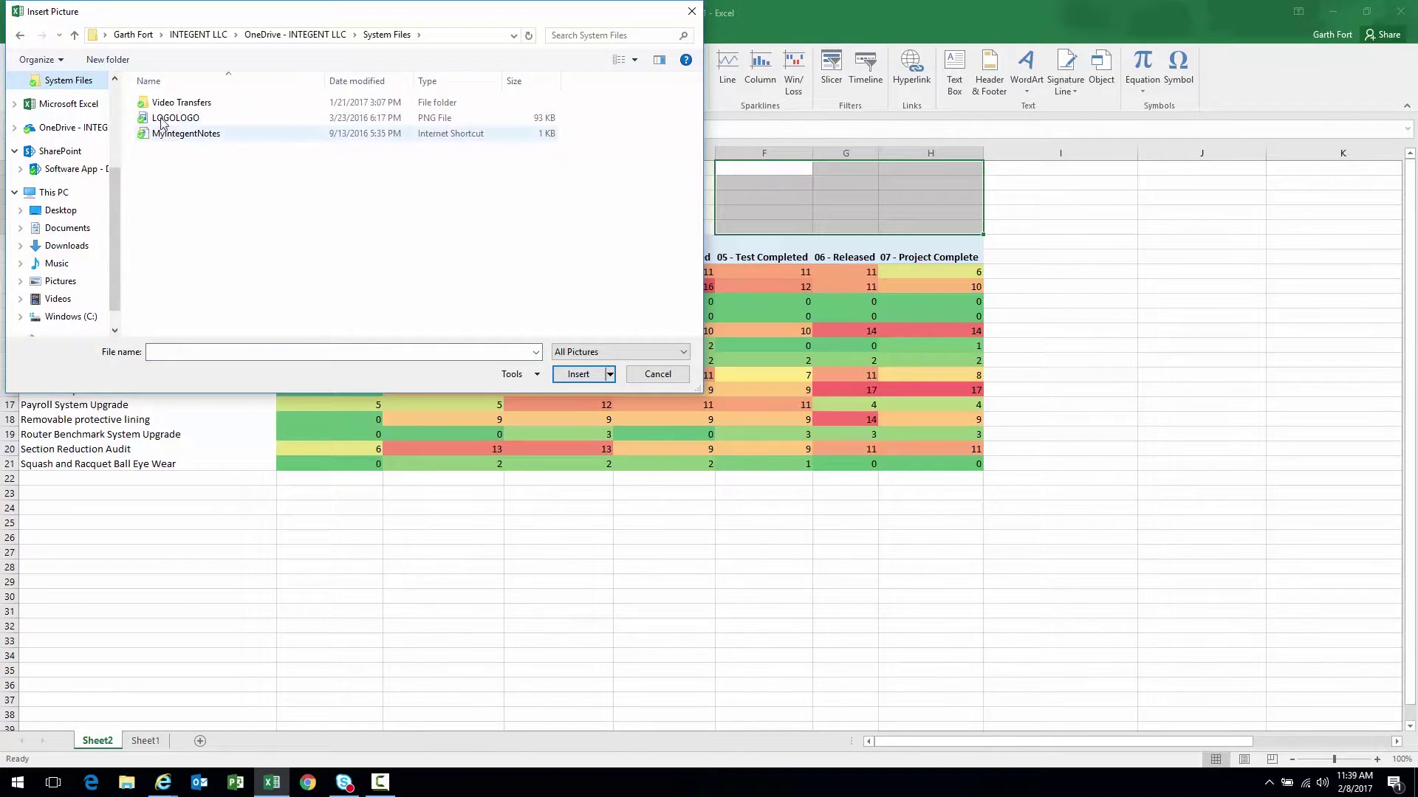
double_click(162, 122)
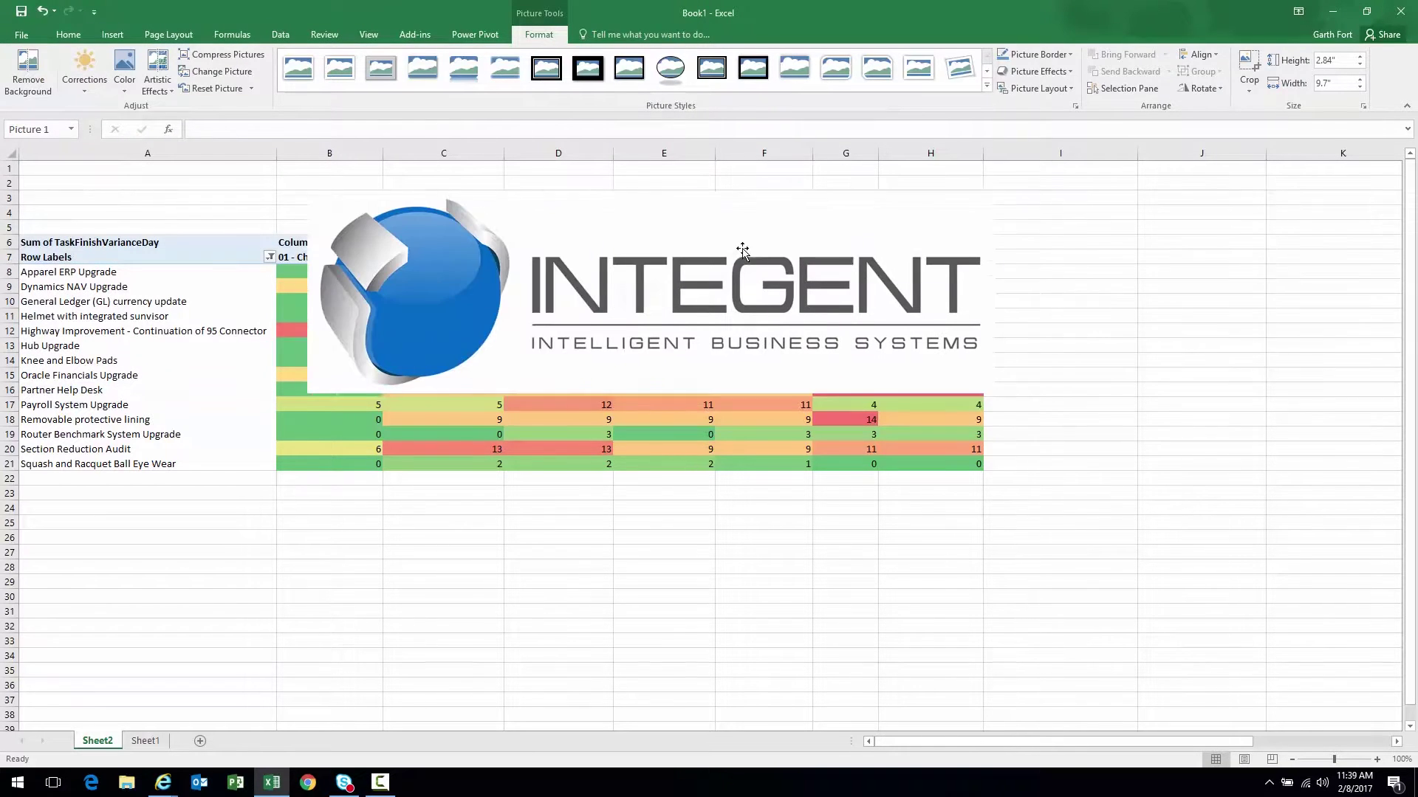
left_click_drag(302, 396, 768, 227)
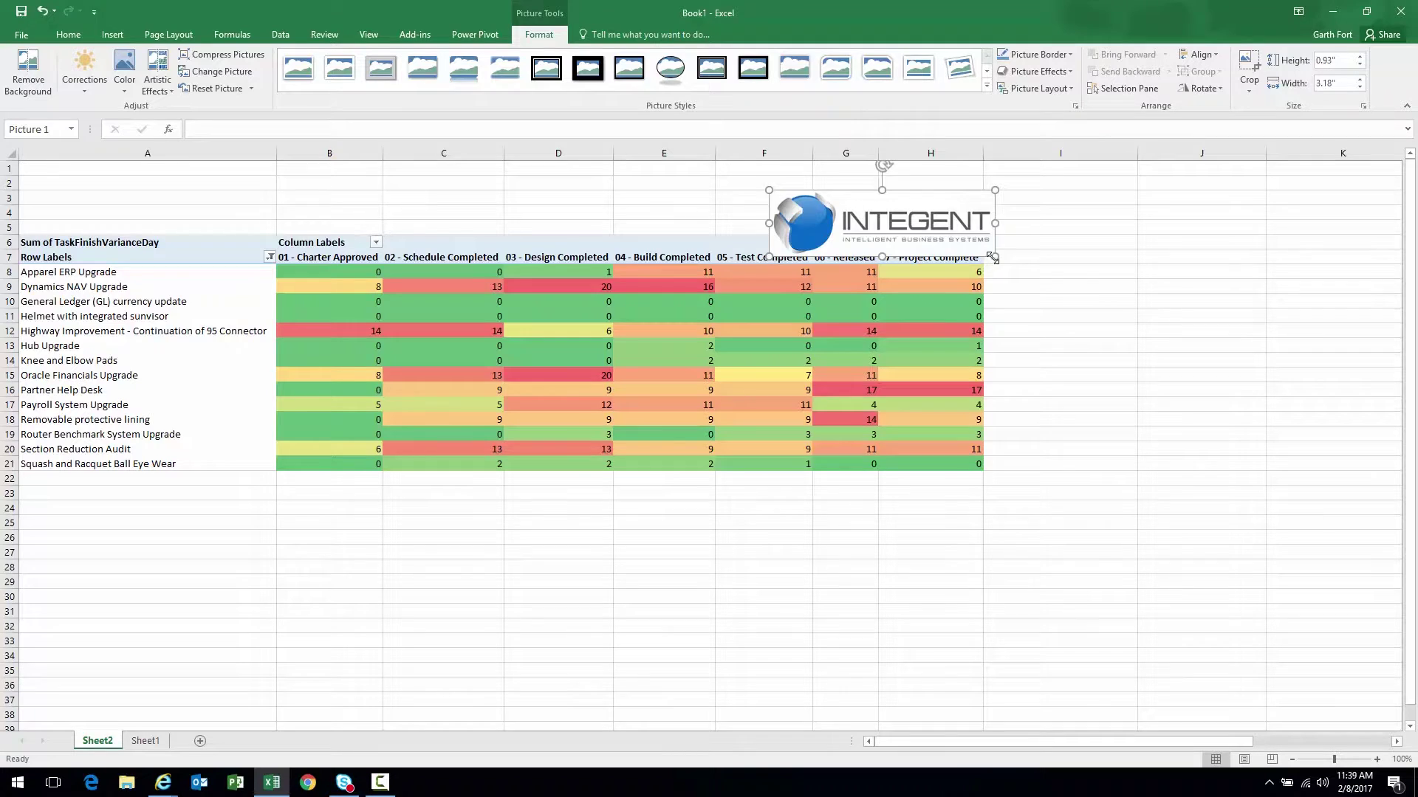
mouse_move(993, 257)
left_mouse_down()
mouse_move(950, 244)
mouse_move(908, 202)
left_mouse_up()
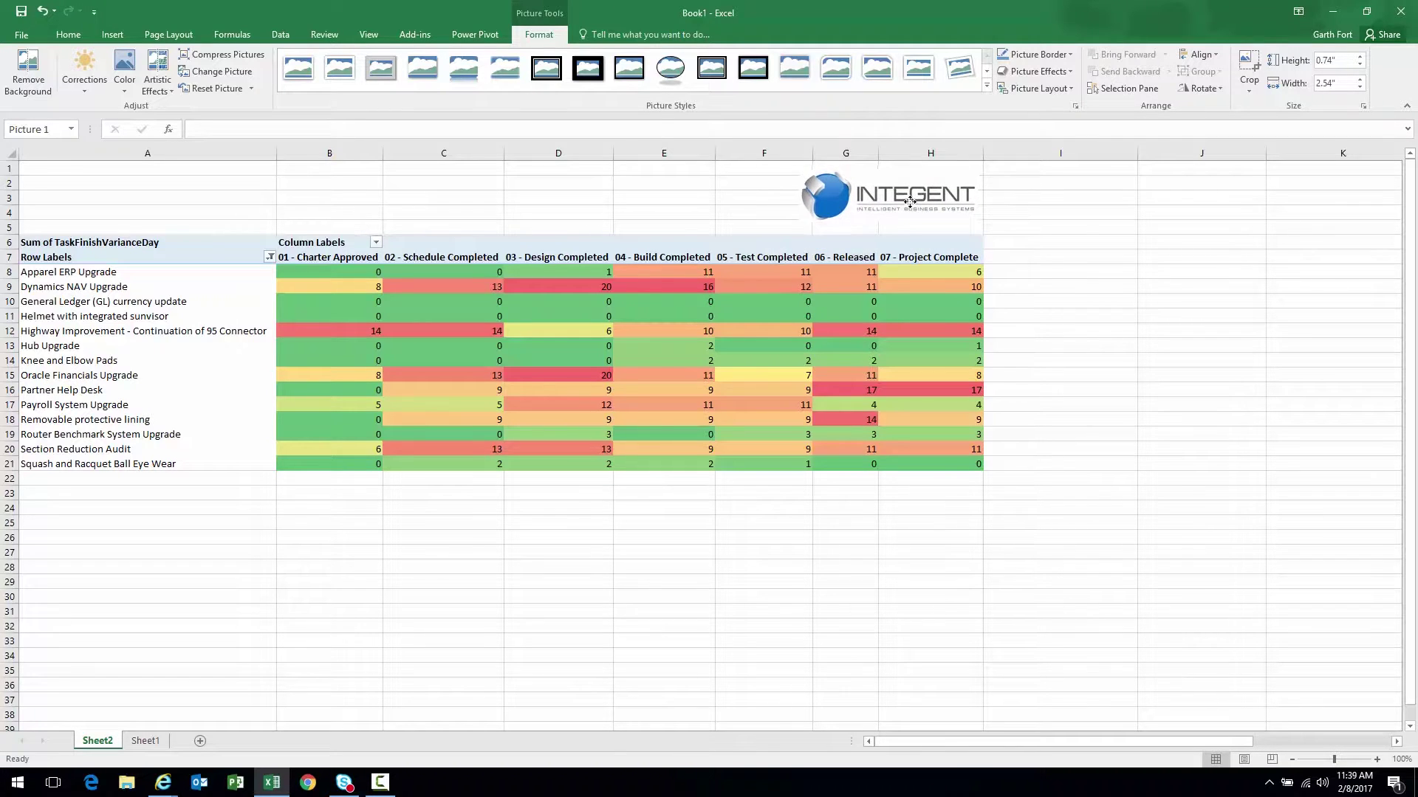
Step: Hide the sheet gridlines and merge cells A3:B4 for the title
left_click(367, 35)
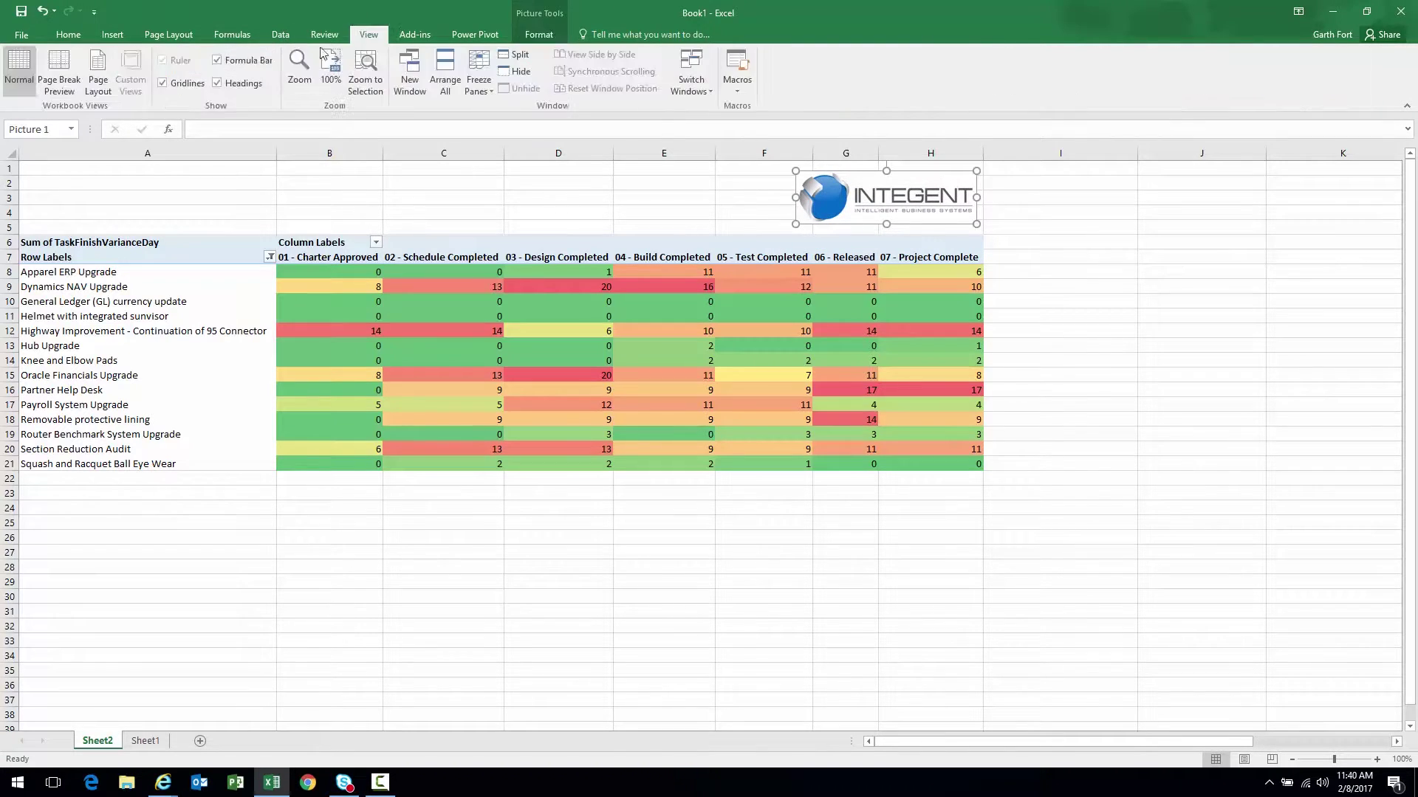
left_click(162, 83)
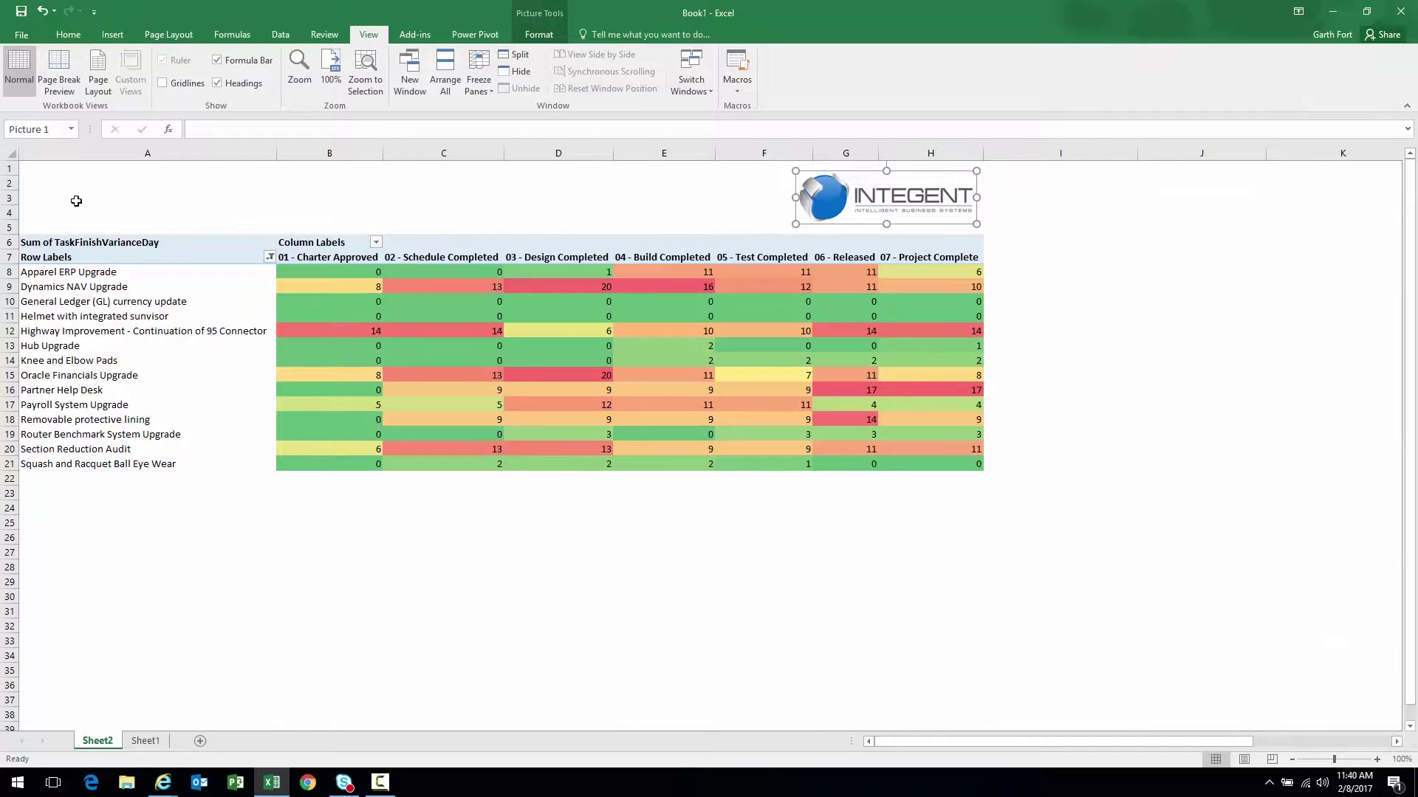
left_click_drag(59, 198, 366, 210)
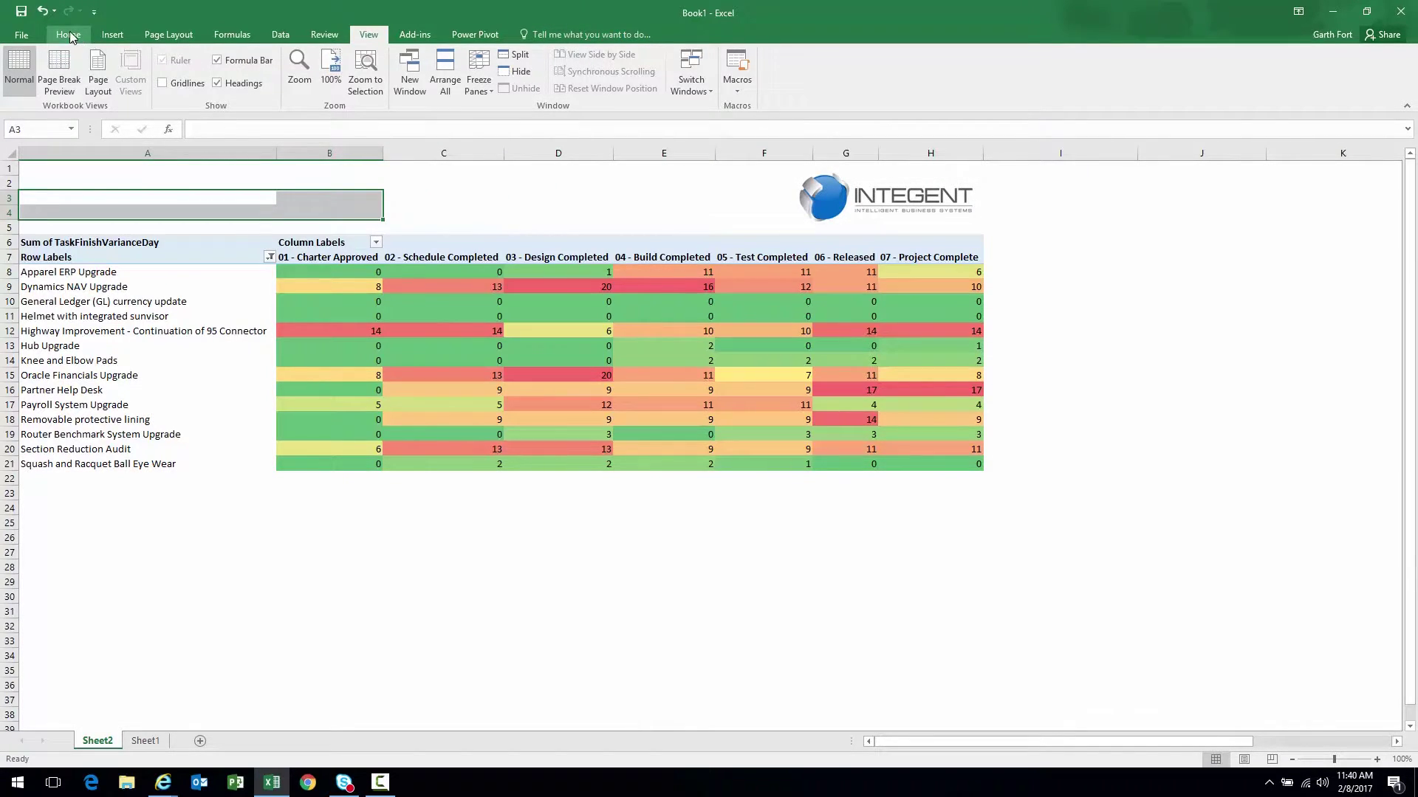
left_click(68, 34)
left_click(401, 82)
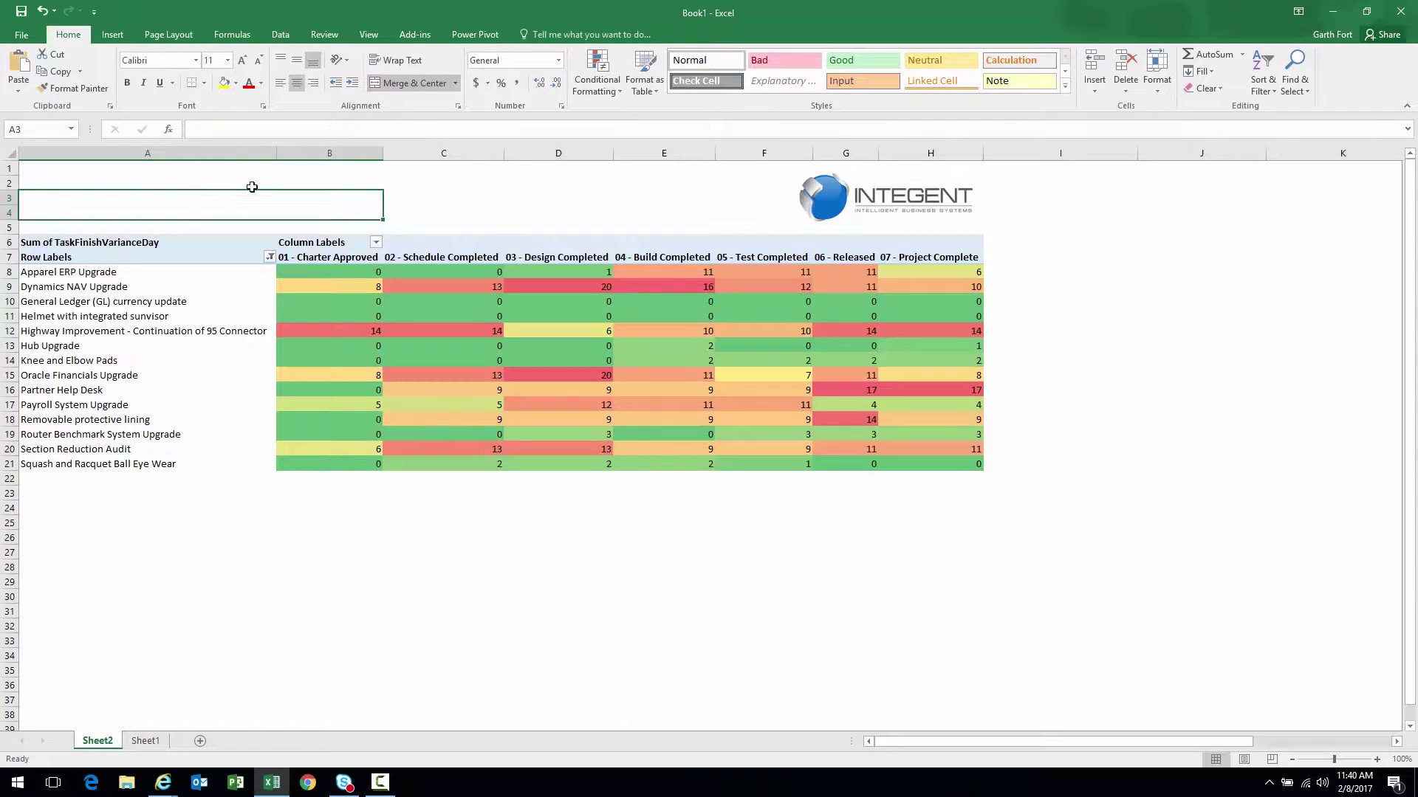
type("M")
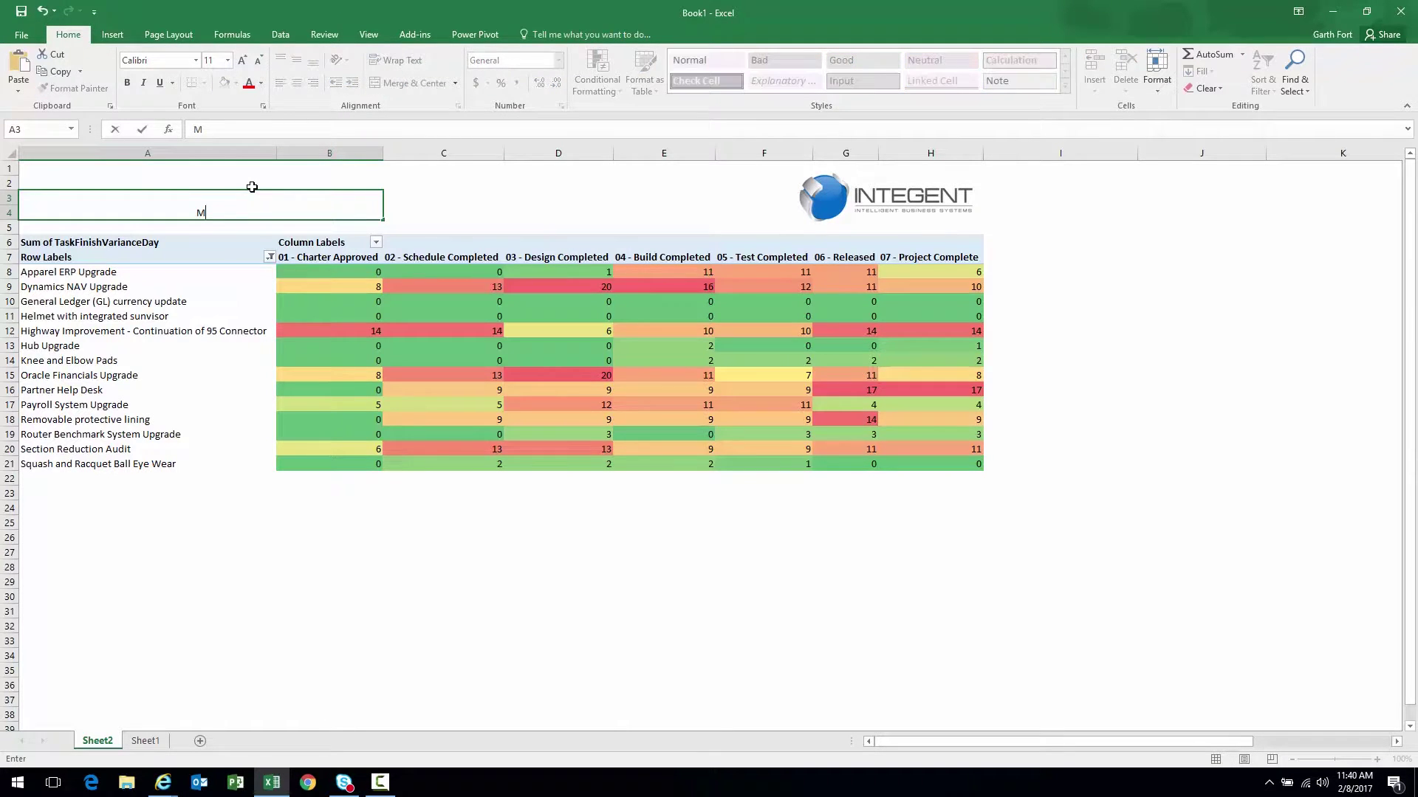
type("ajor")
type(" Milesteon")
Step: Enter the 'Major Milestone Report' title, enlarge it to 22 pt and left-align it
key("BackSpace")
key("BackSpace")
key("BackSpace")
key("BackSpace")
type("one Re")
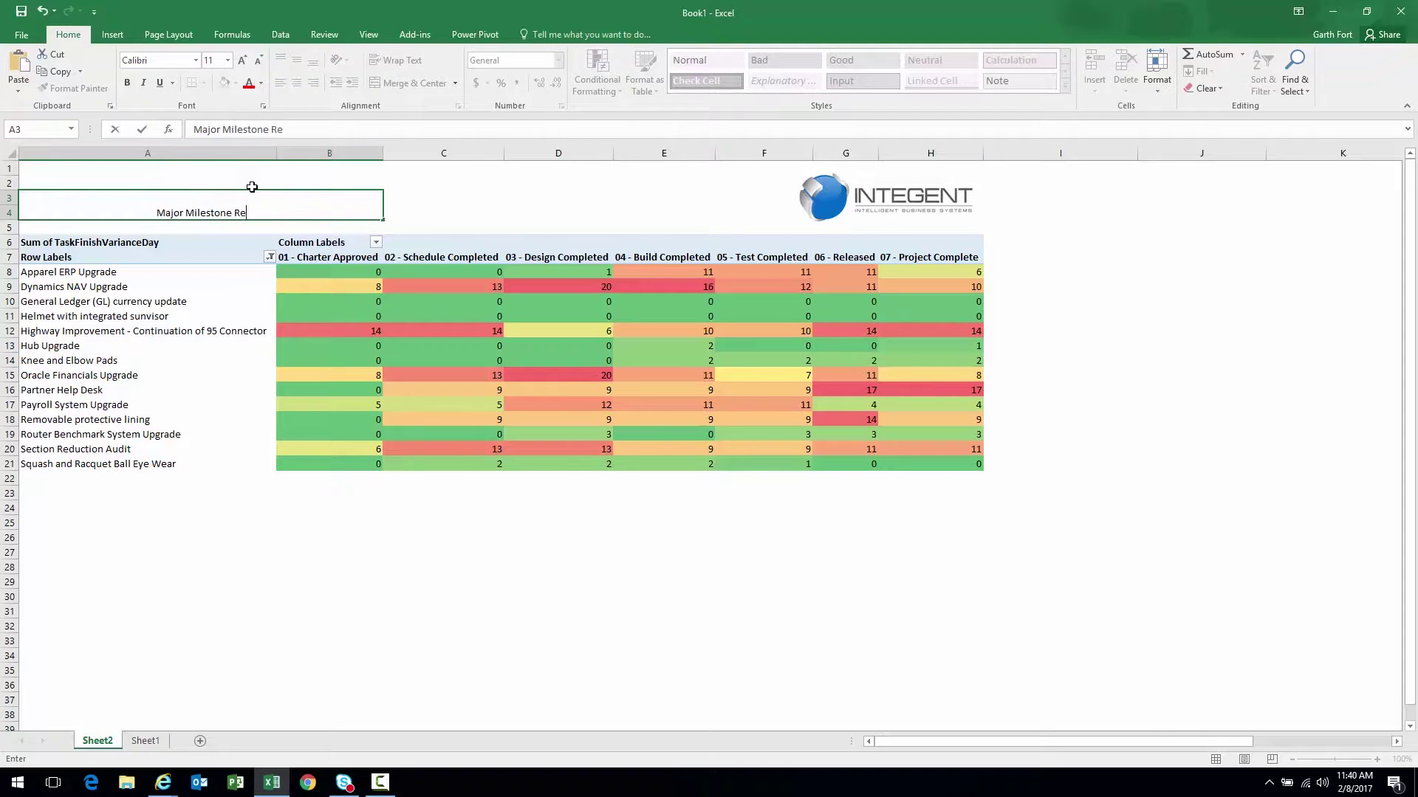
type("port")
key("Tab")
left_click(250, 197)
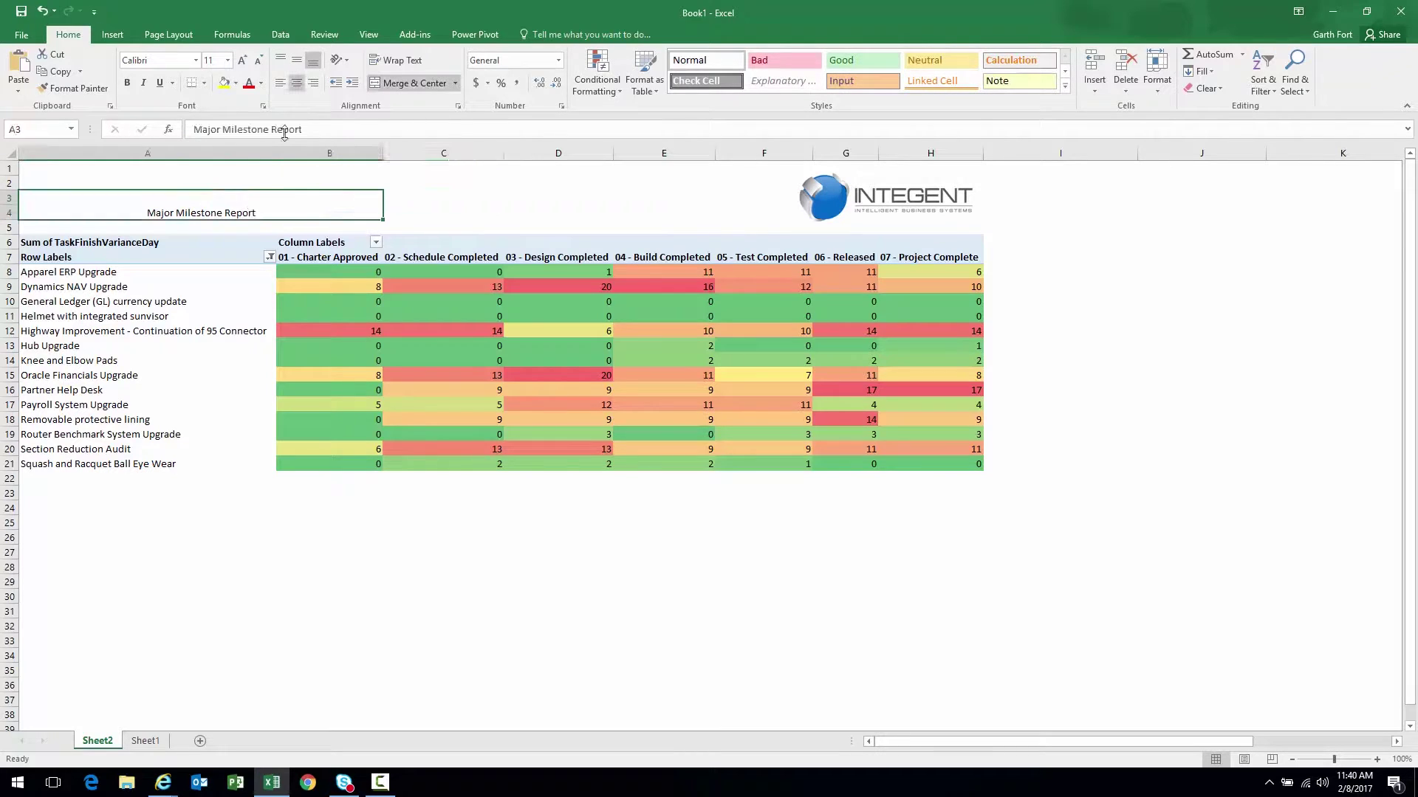
left_click(241, 63)
left_click(243, 63)
left_click(243, 62)
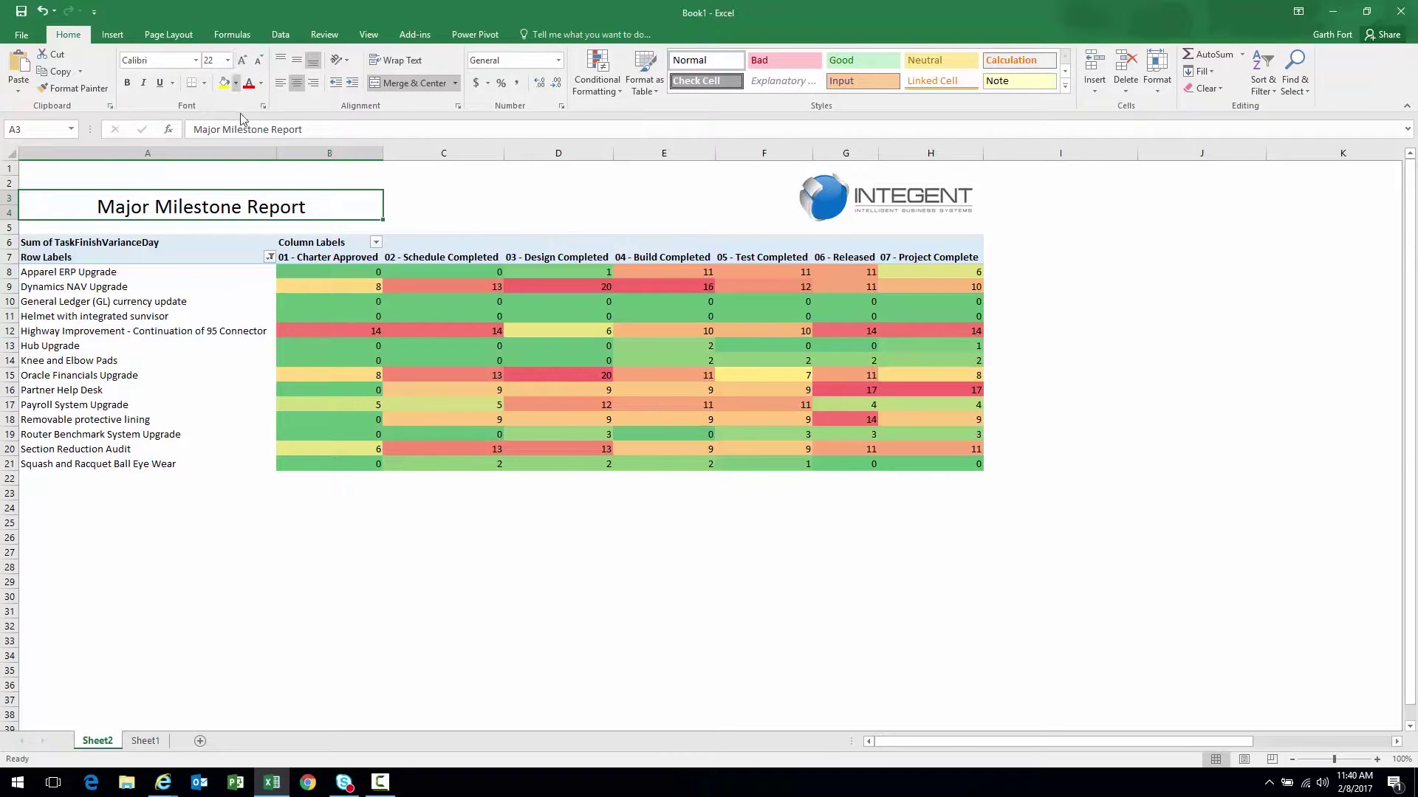
left_click(280, 83)
left_click(291, 534)
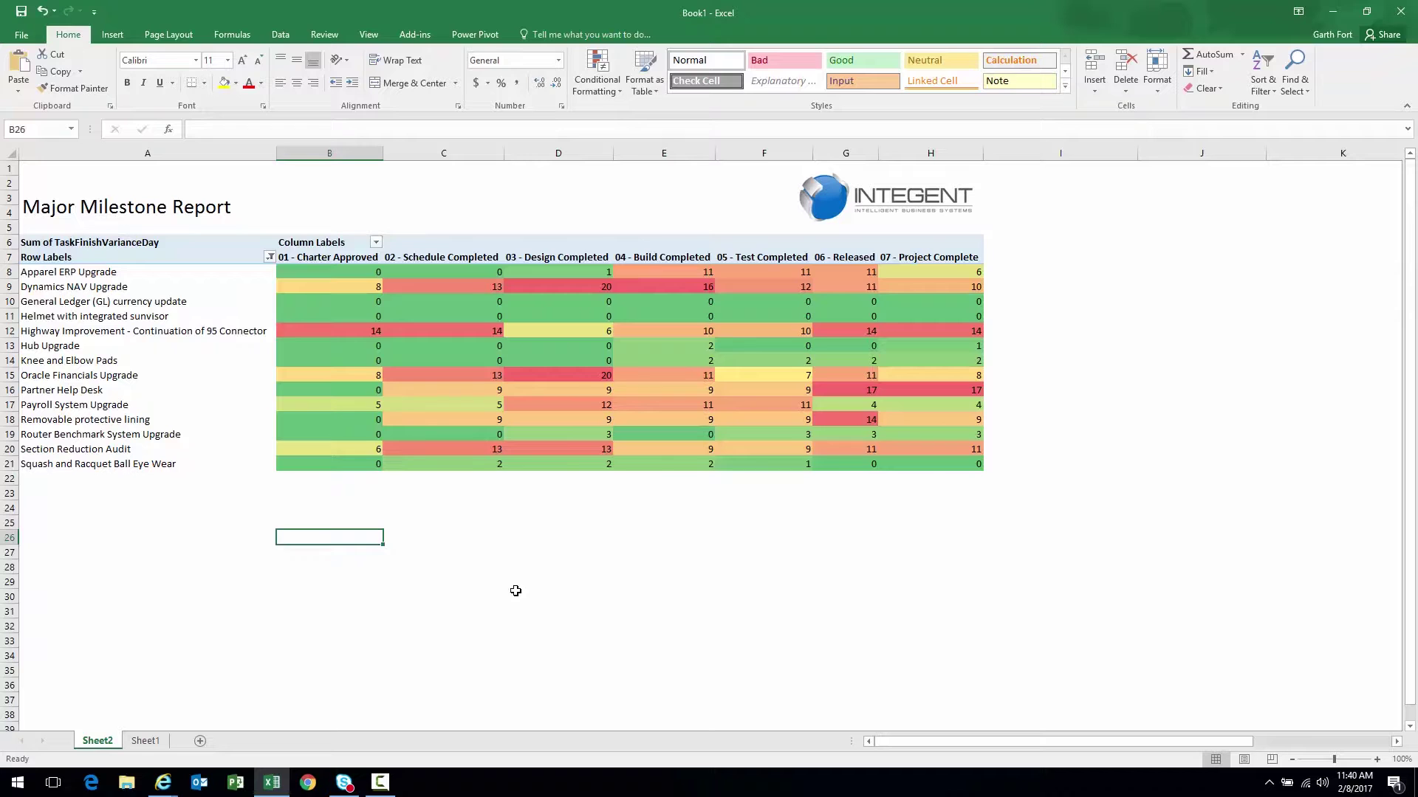
Step: Open the workbook's Save As Browse dialog from the File menu
left_click(23, 39)
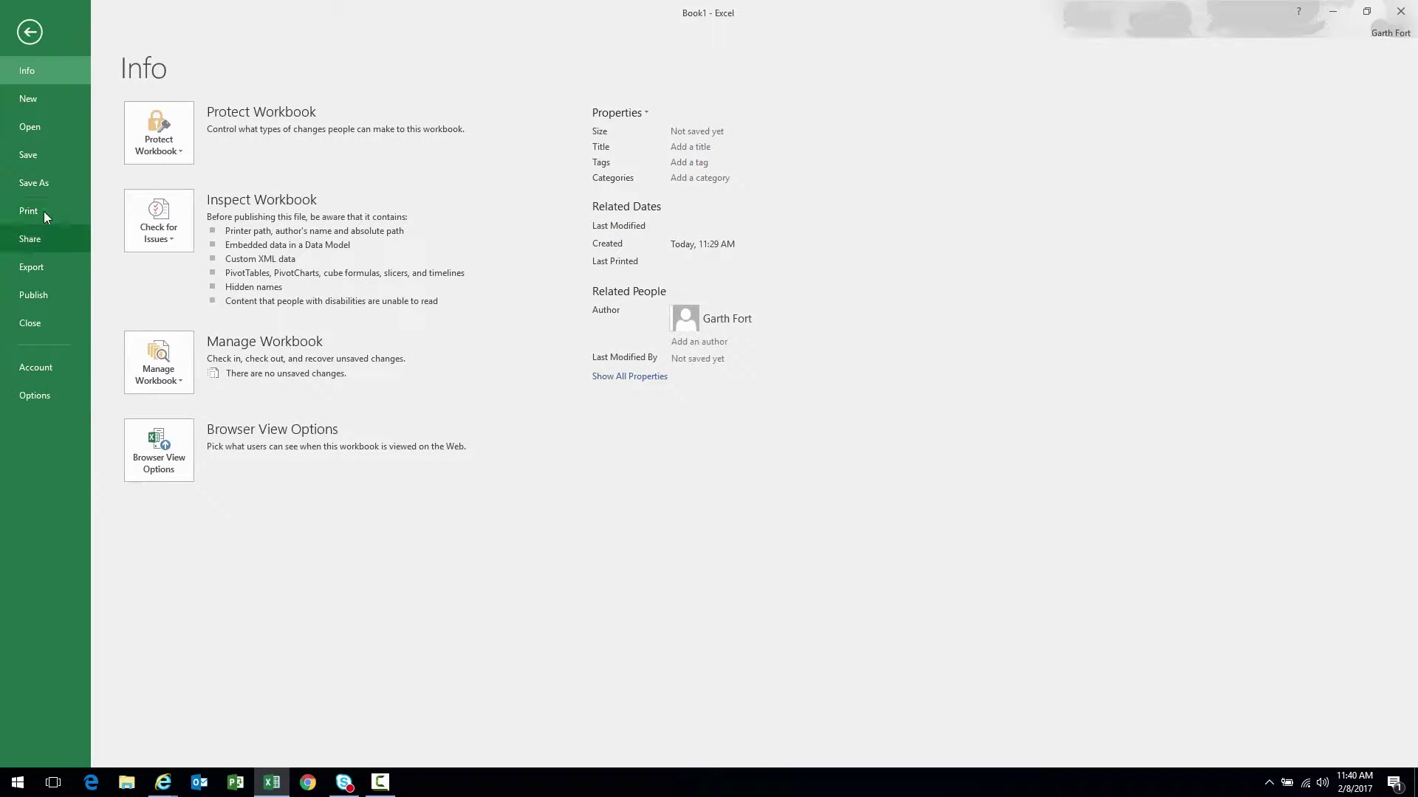
left_click(44, 187)
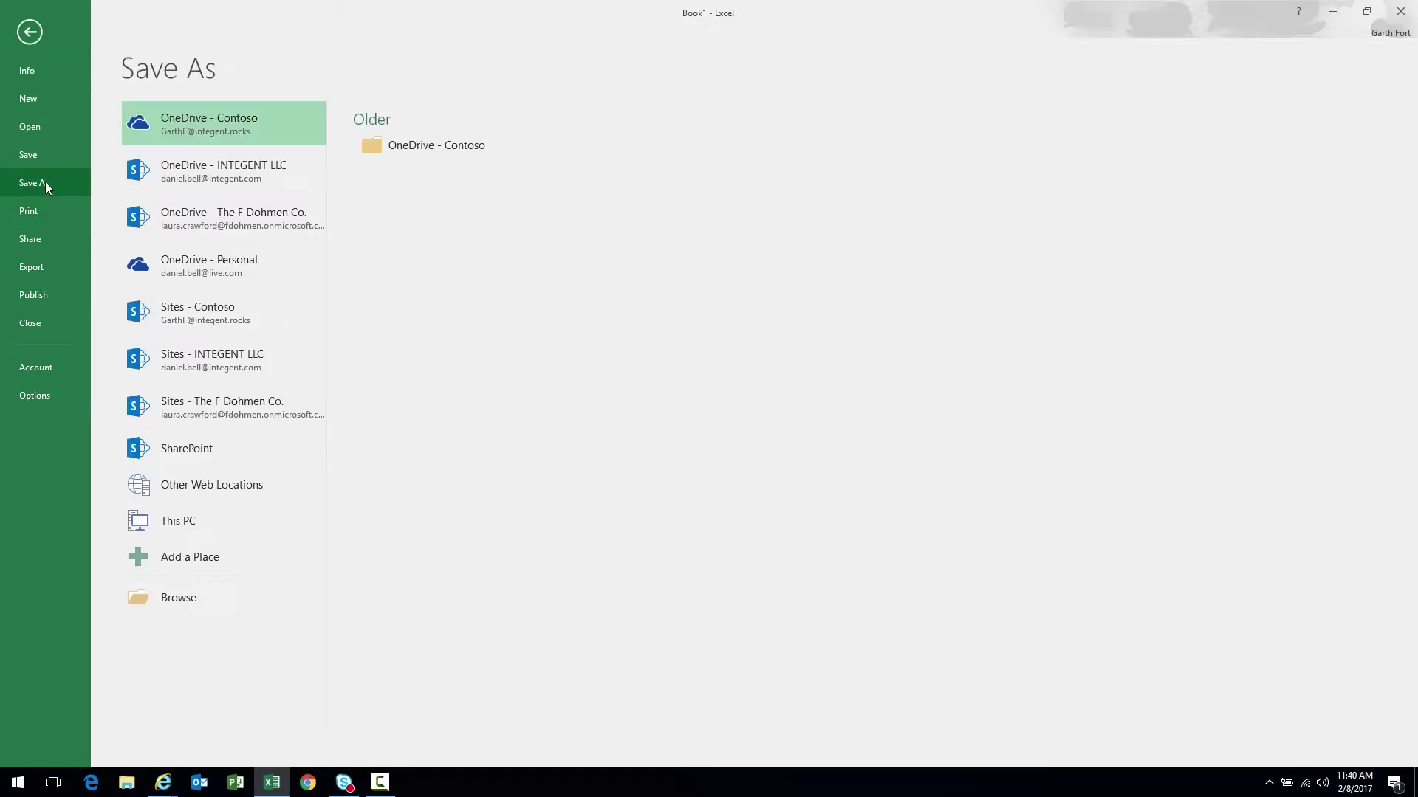
left_click(194, 599)
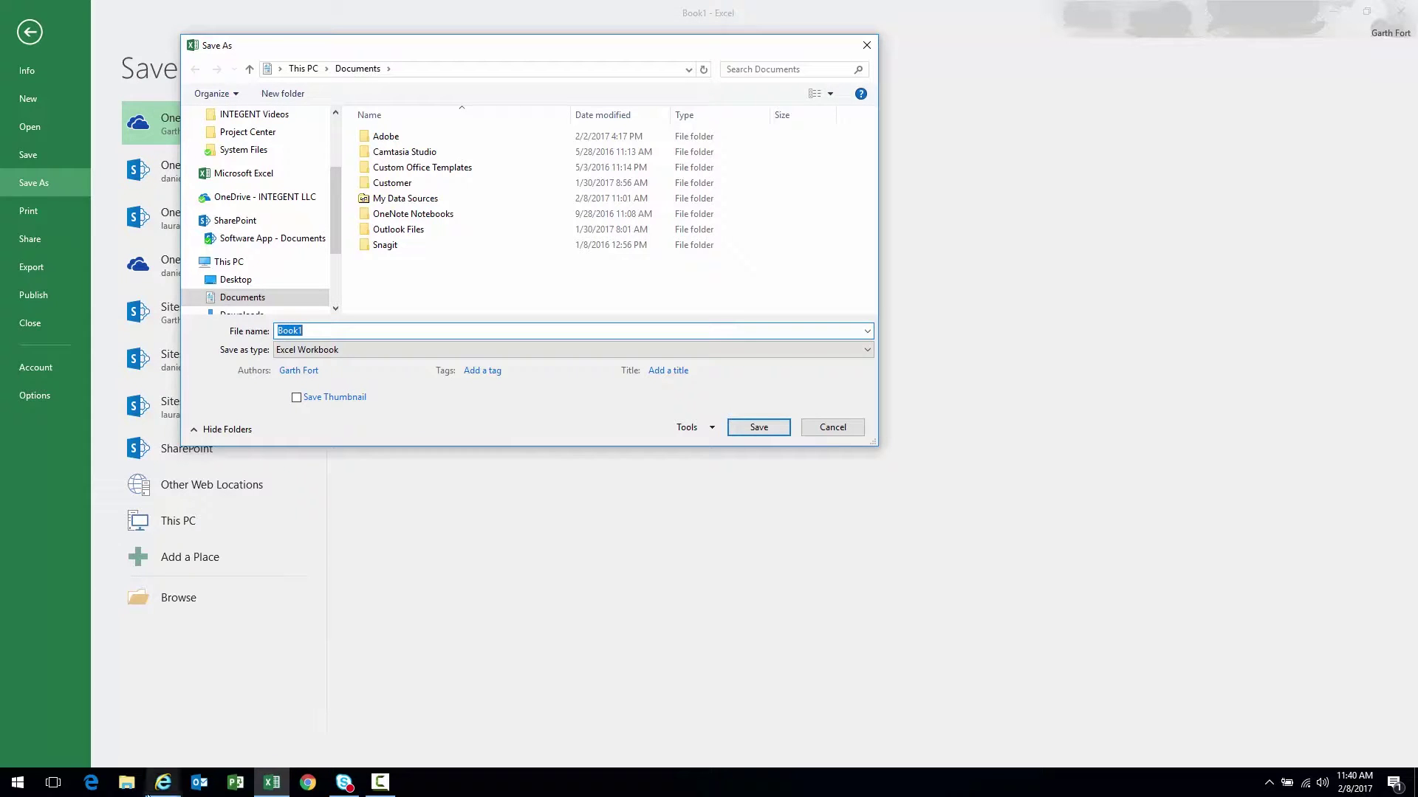
left_click(163, 782)
mouse_move(79, 721)
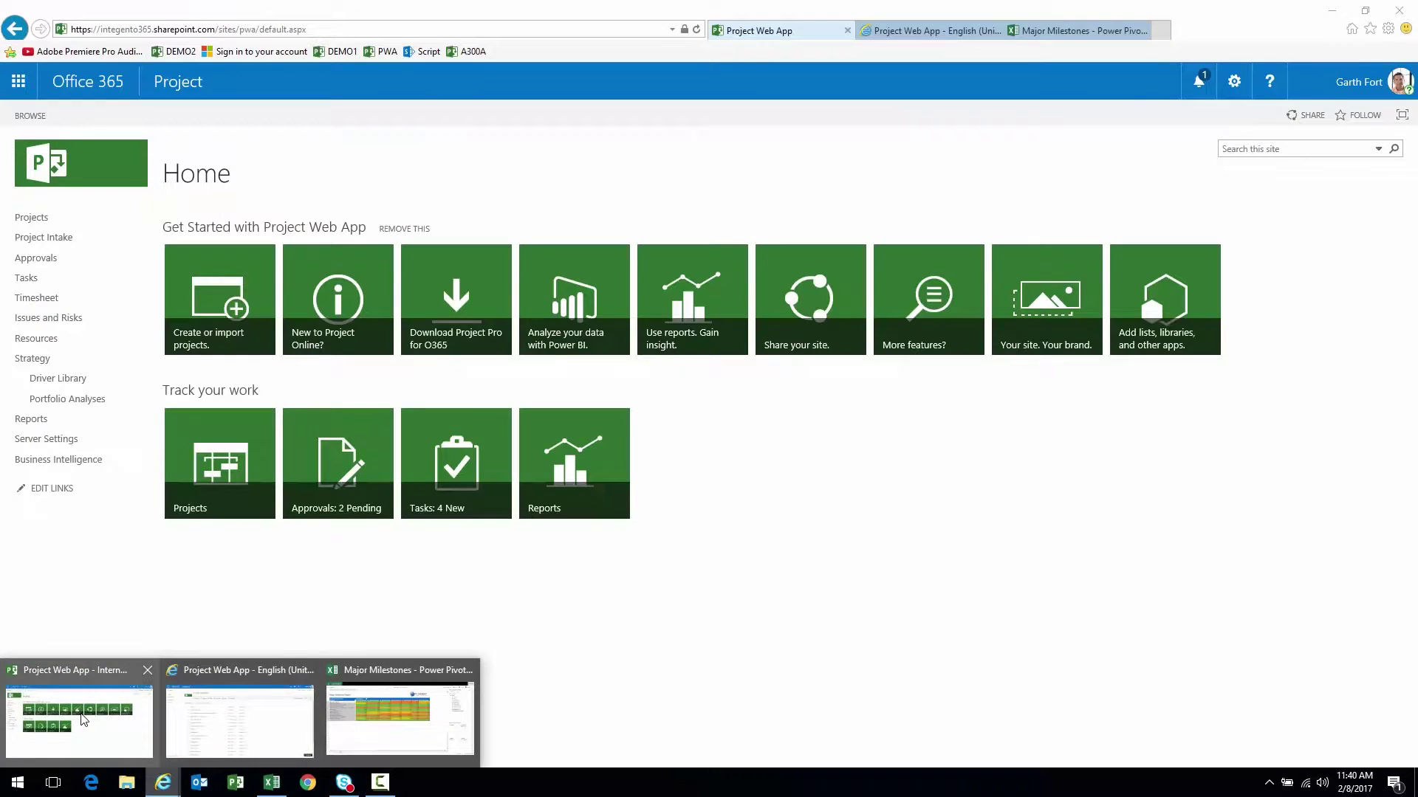
Step: Open Reports > English (United States) in Project Web App and copy the PWAReports URL
left_click(81, 720)
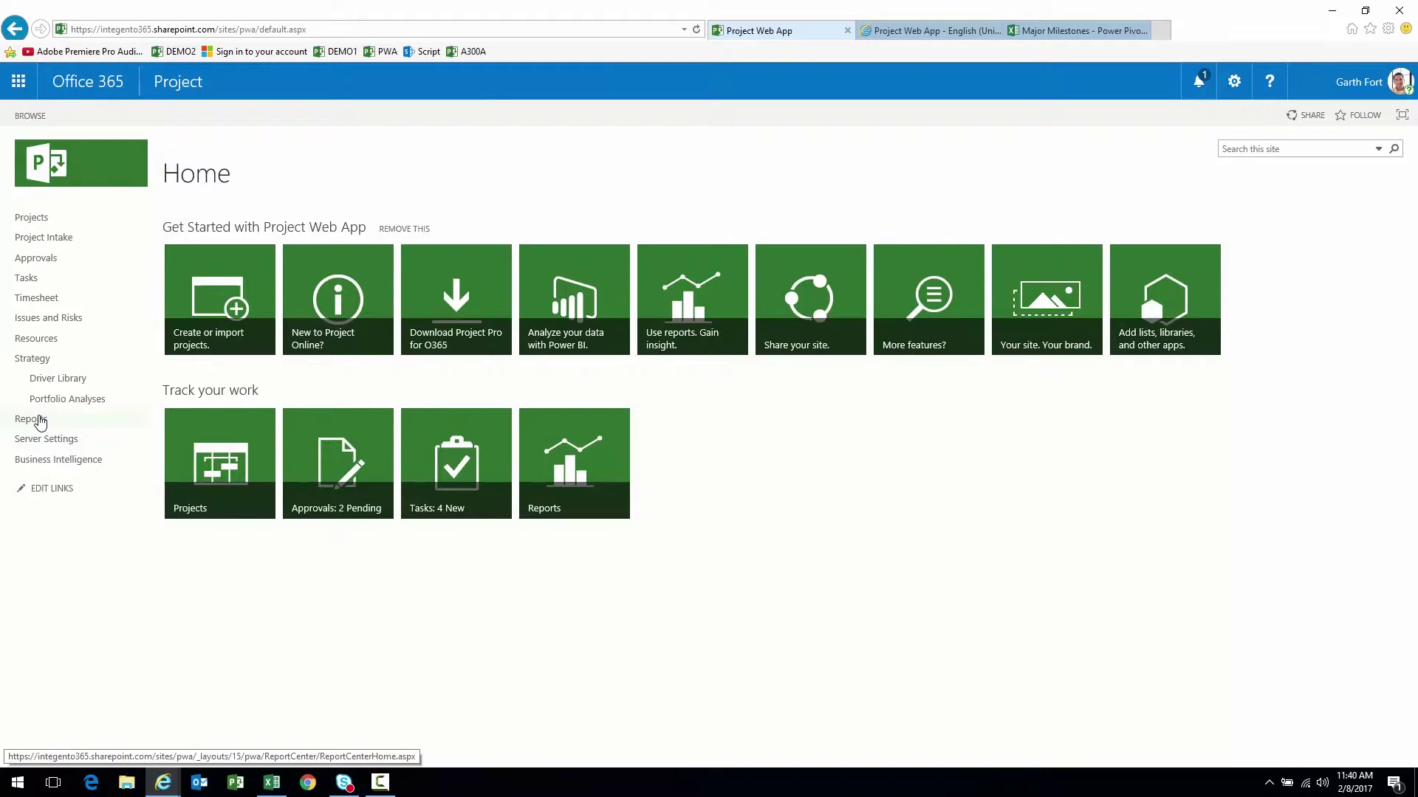
left_click(39, 422)
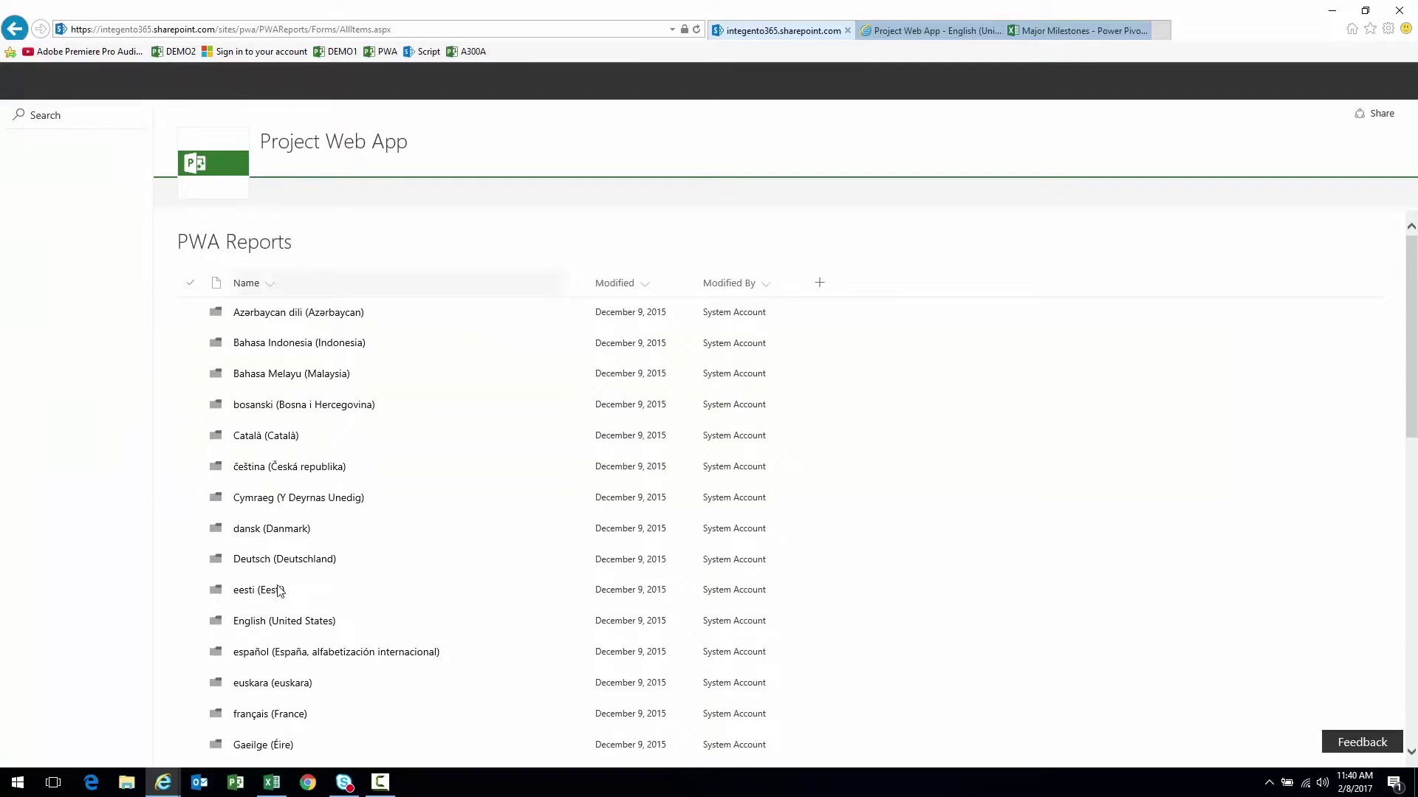
left_click(255, 622)
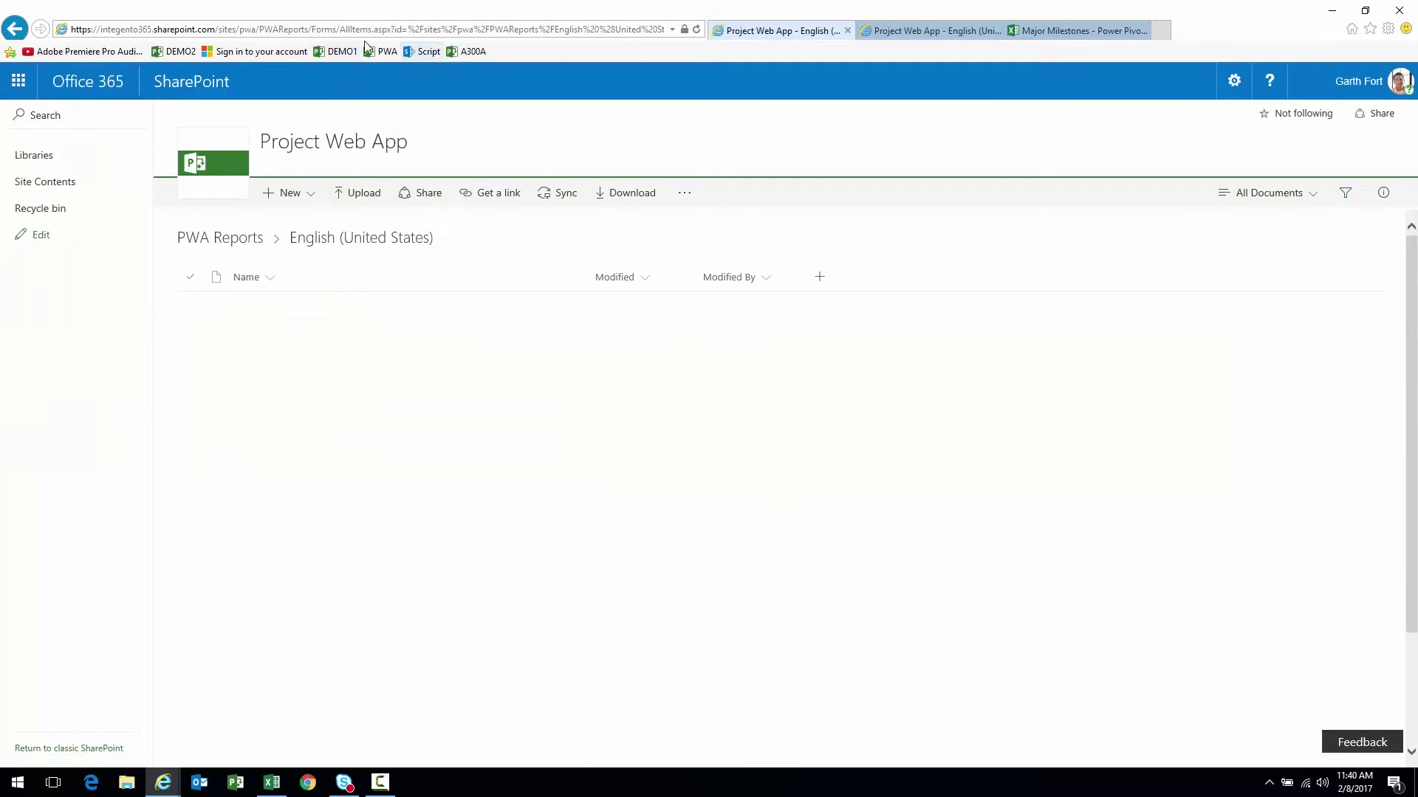
left_click(344, 30)
left_click_drag(282, 31, 88, 23)
key("ctrl+c")
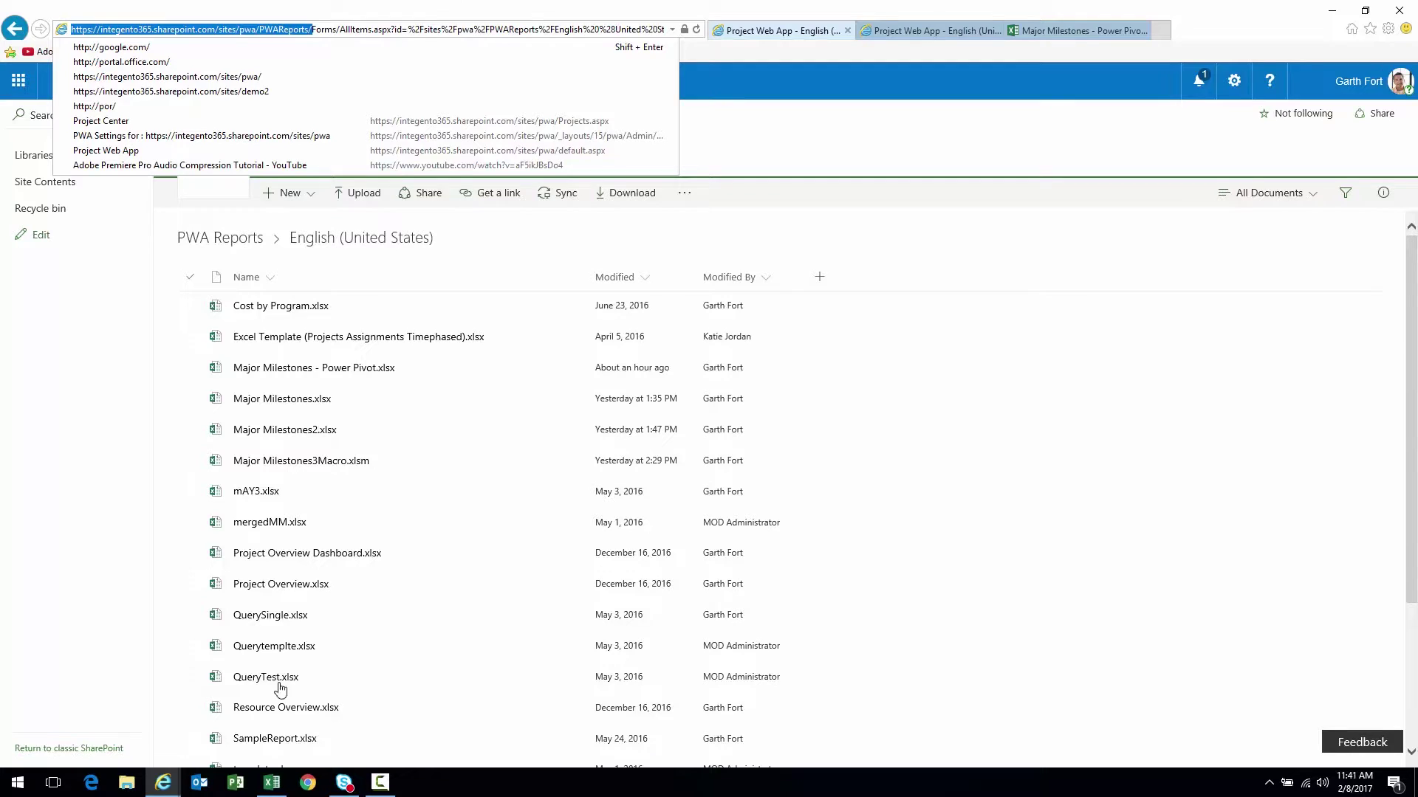
Step: Paste the PWAReports address into the Save As dialog and open English (United States)
left_click(271, 783)
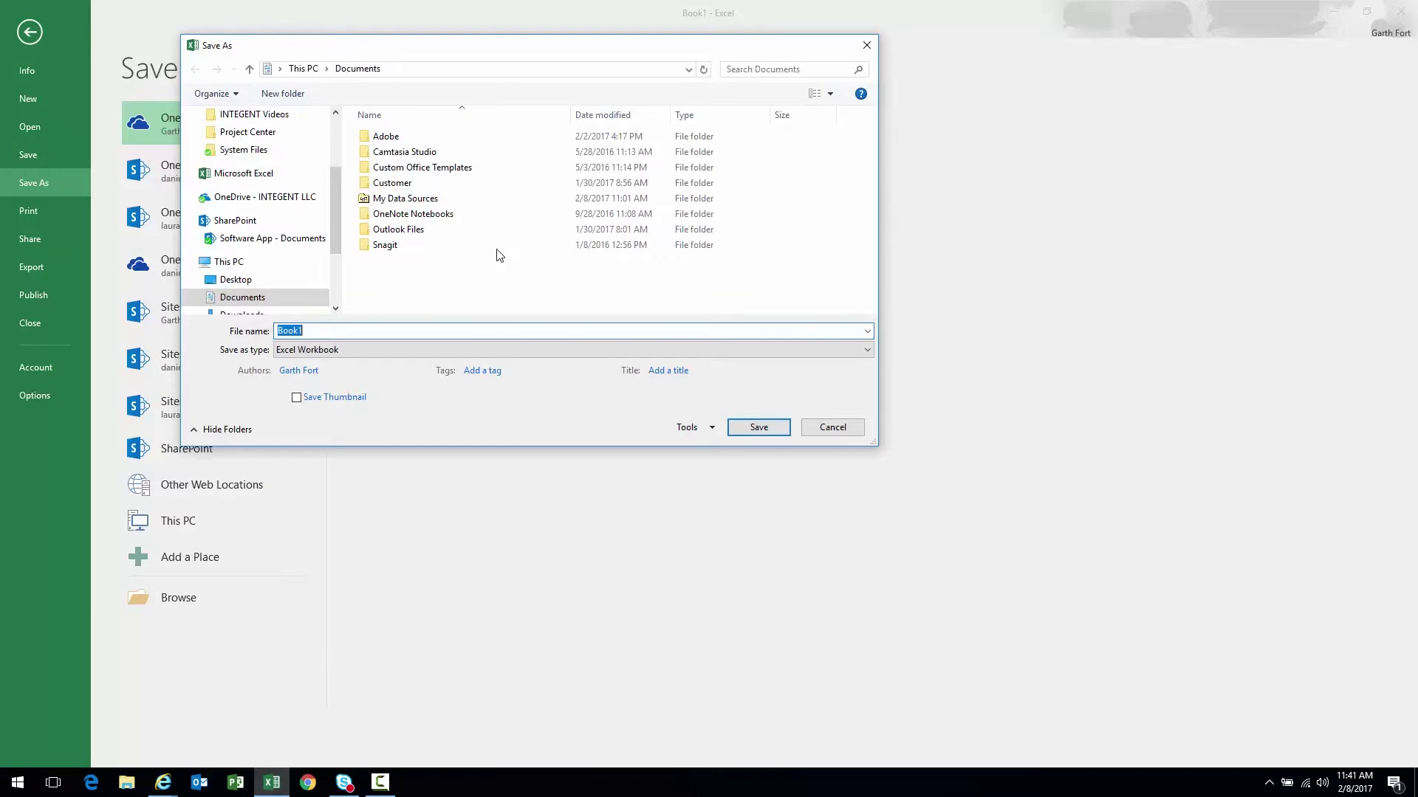
left_click(509, 71)
key("ctrl+v")
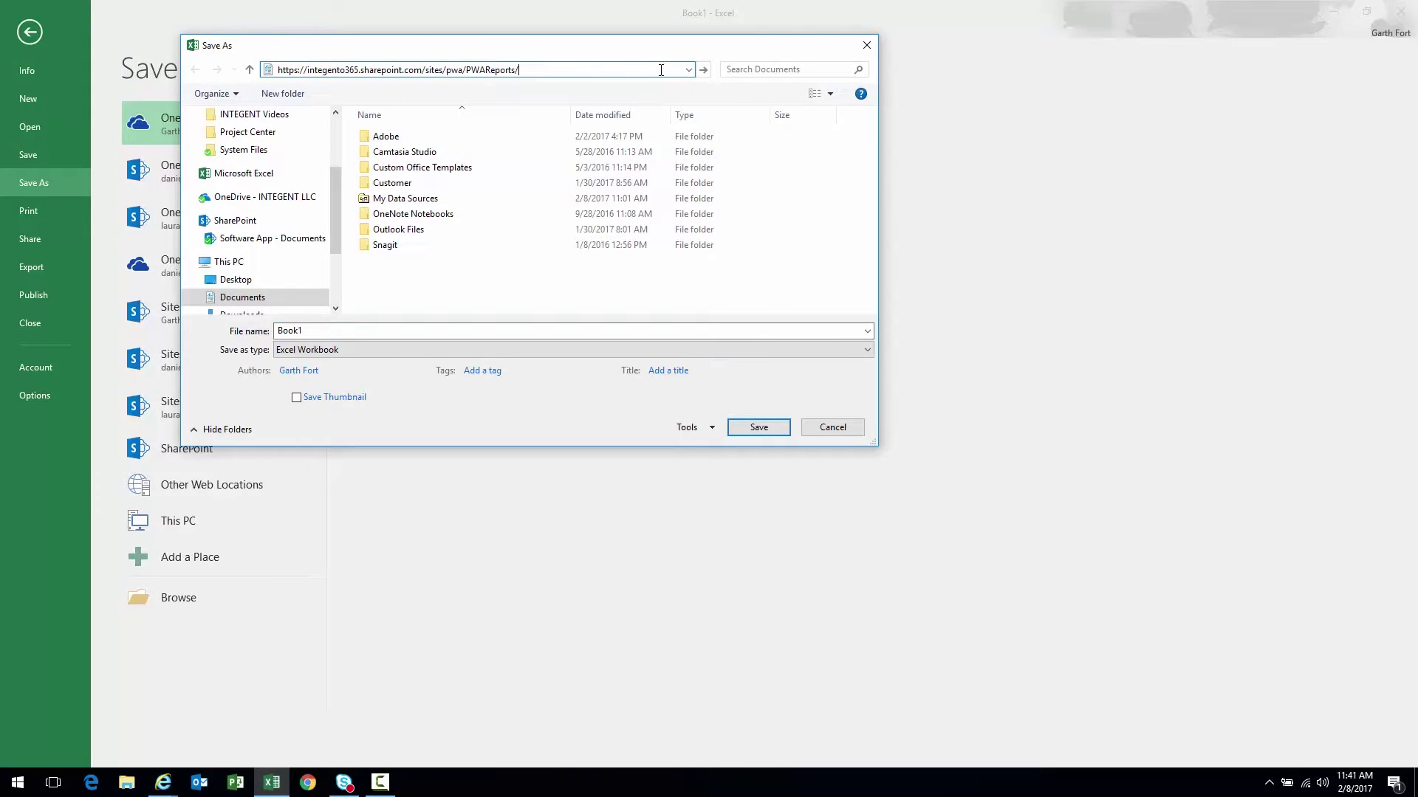
left_click(702, 70)
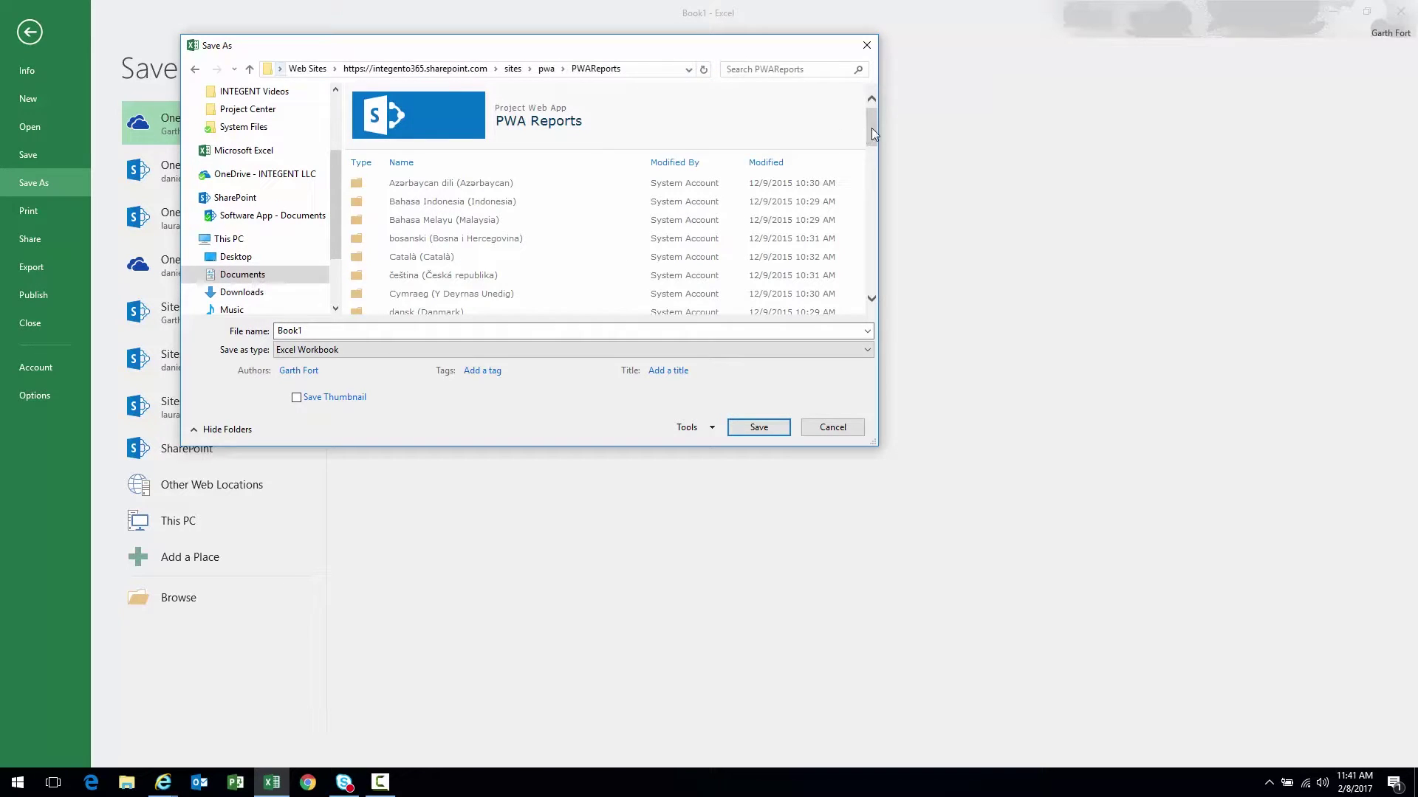
scroll(872, 128, "down", 5)
left_click(415, 167)
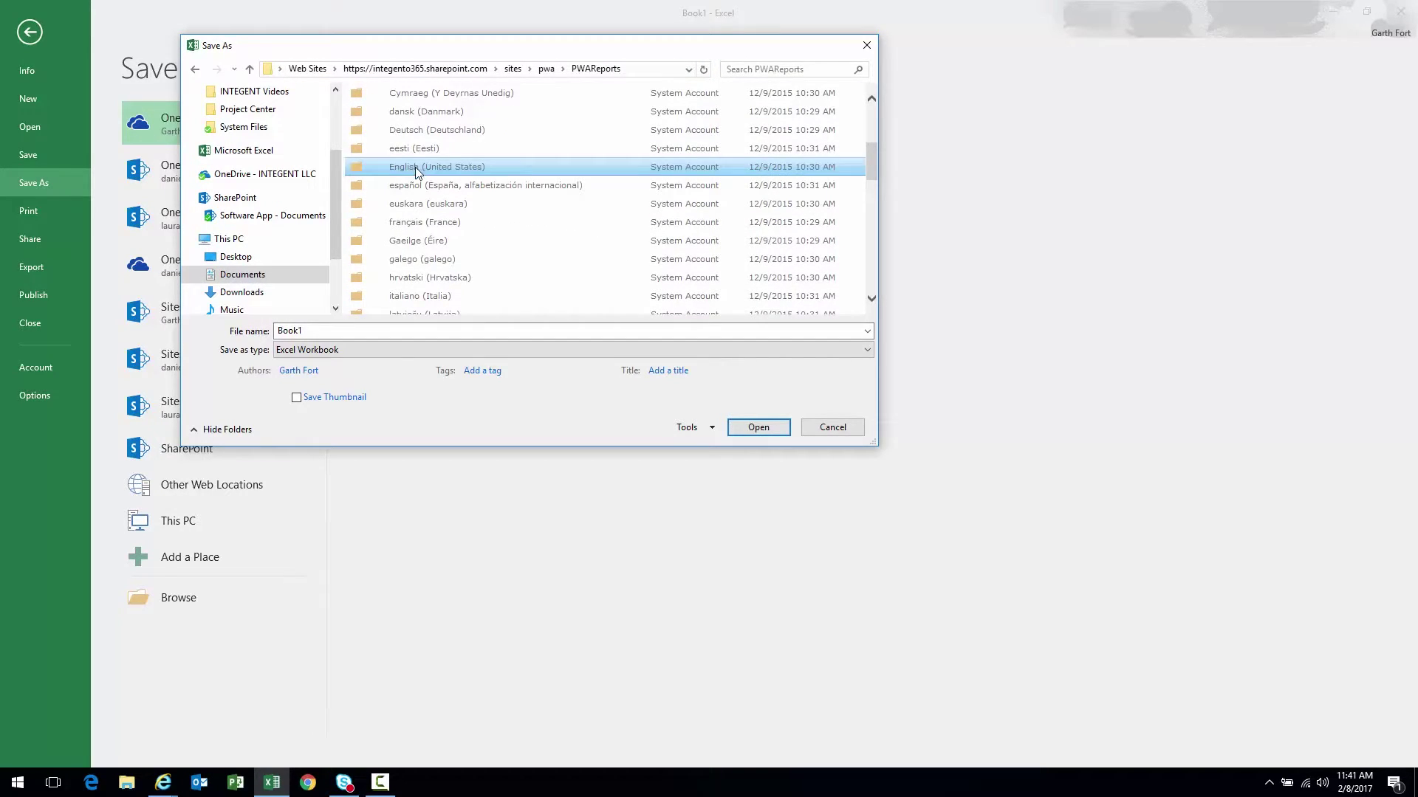
double_click(413, 163)
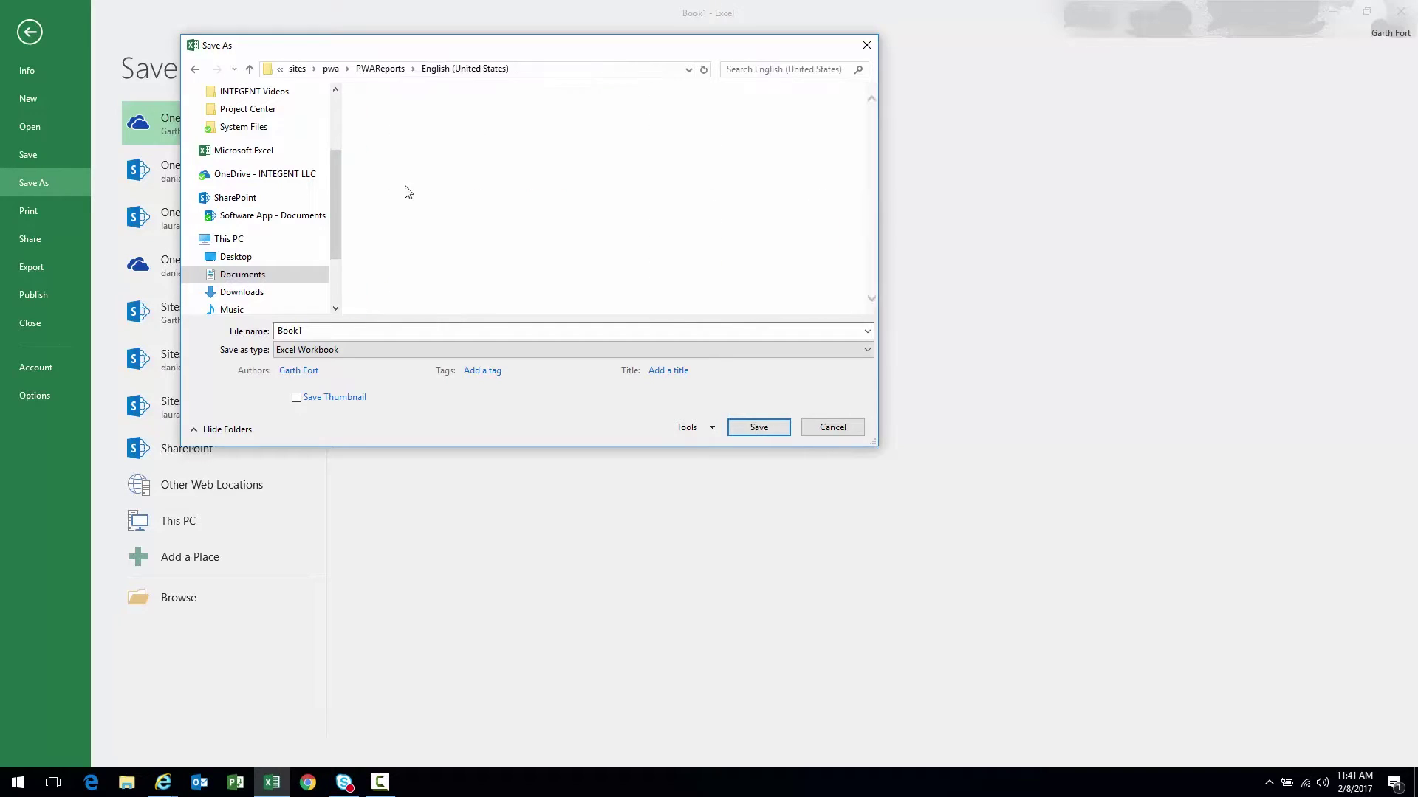
Step: Save the workbook with the file name MajorMilestonesReport
left_click(371, 329)
type("Ma")
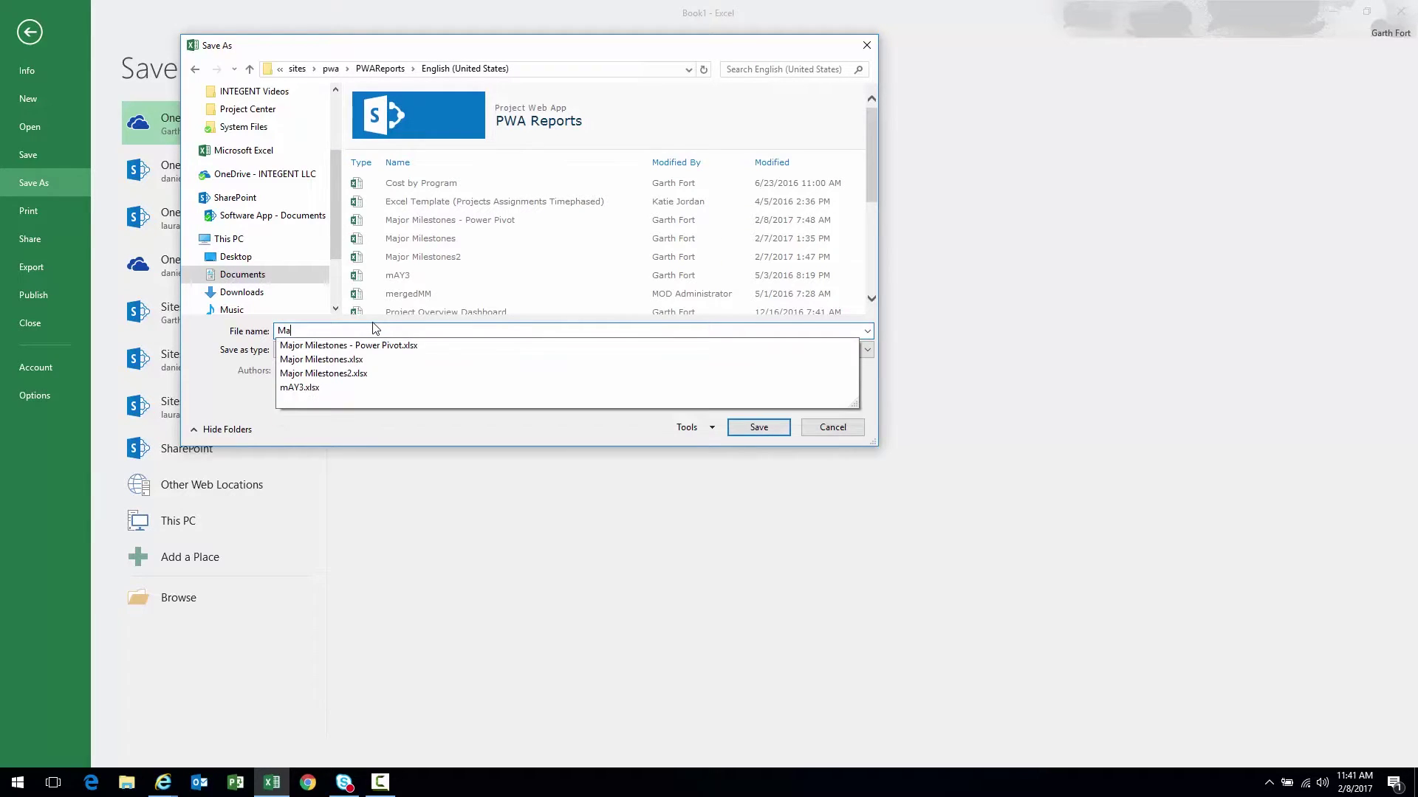
type("jorMilestone")
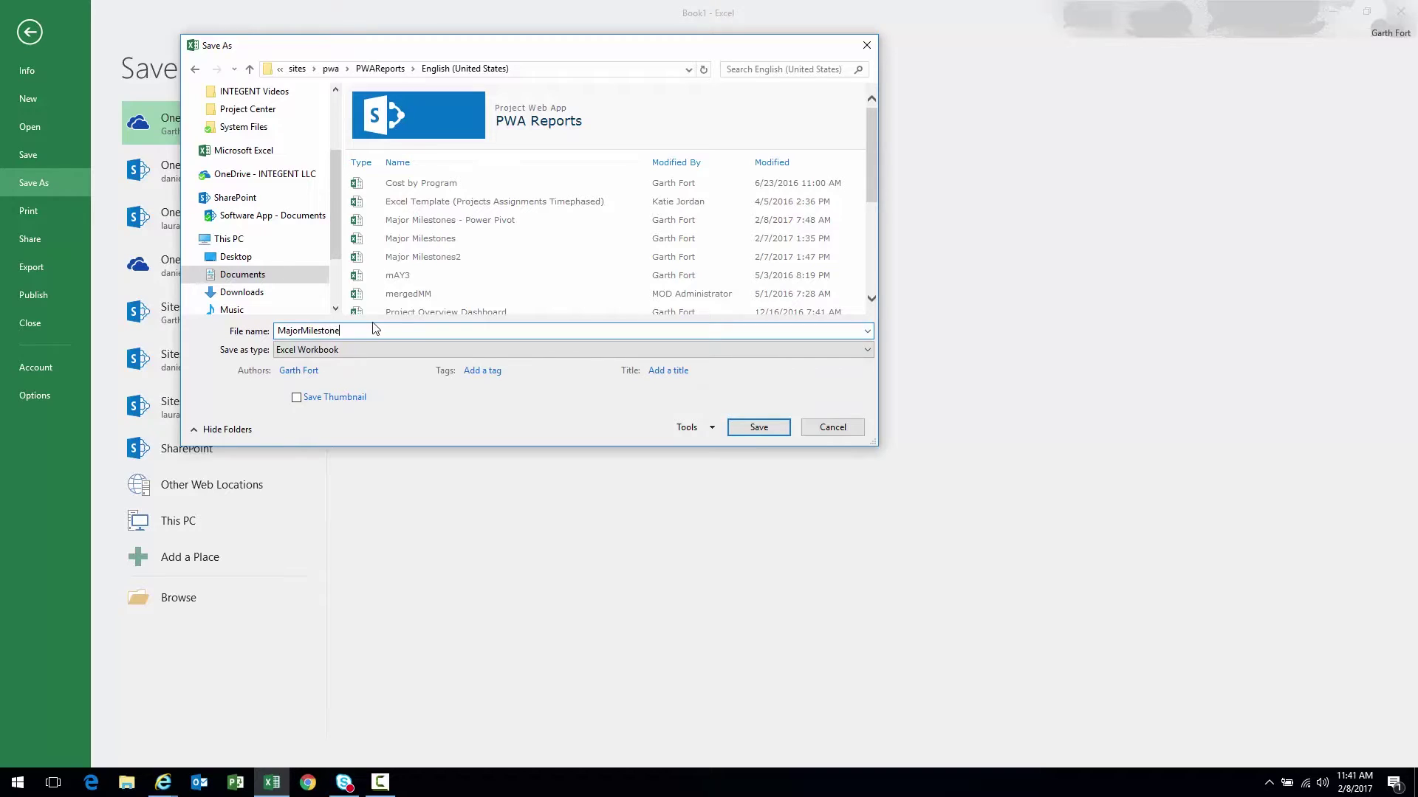
type("sReport")
key("ctrl+a")
key("Return")
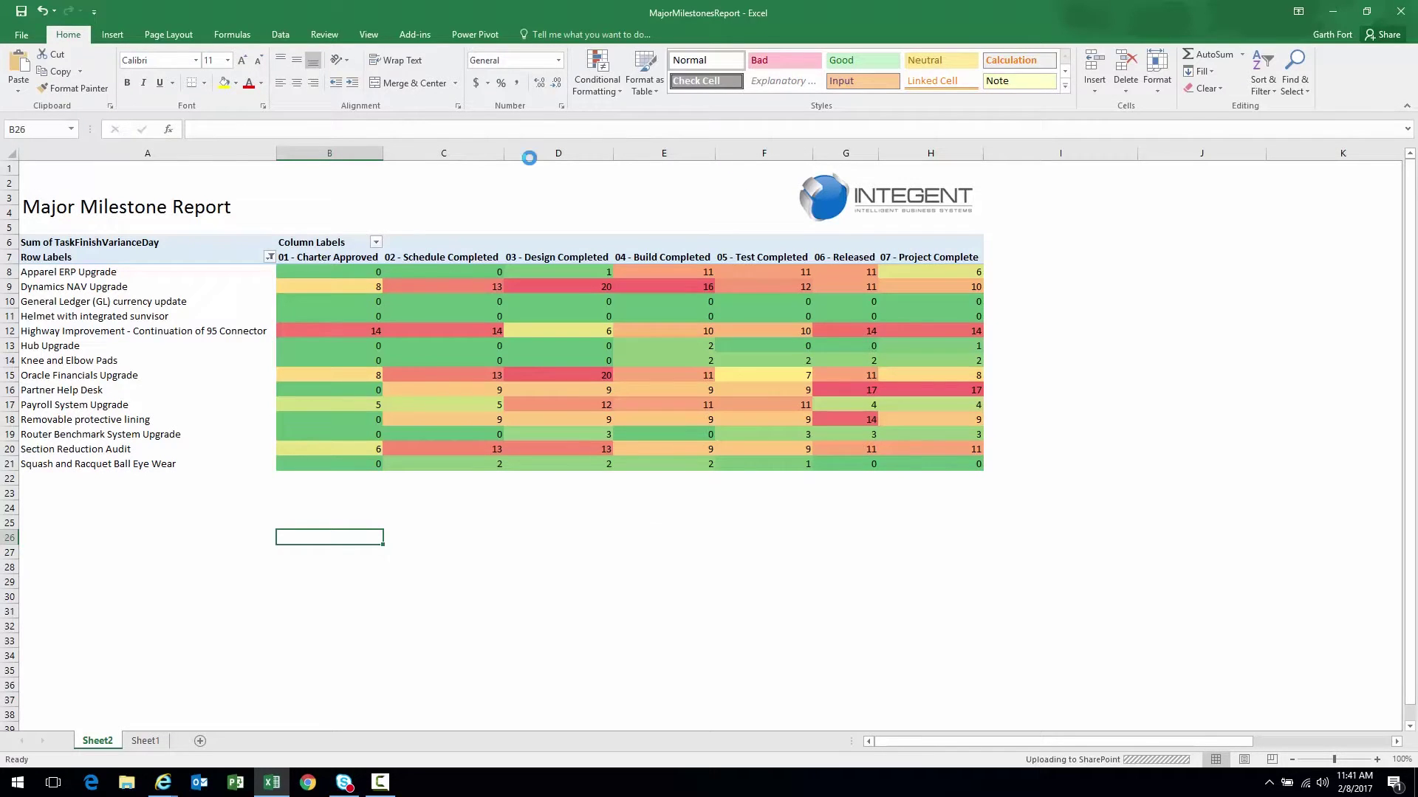
Step: Close desktop Excel and reload the PWA Reports library to show MajorMilestonesReport
left_click(1398, 14)
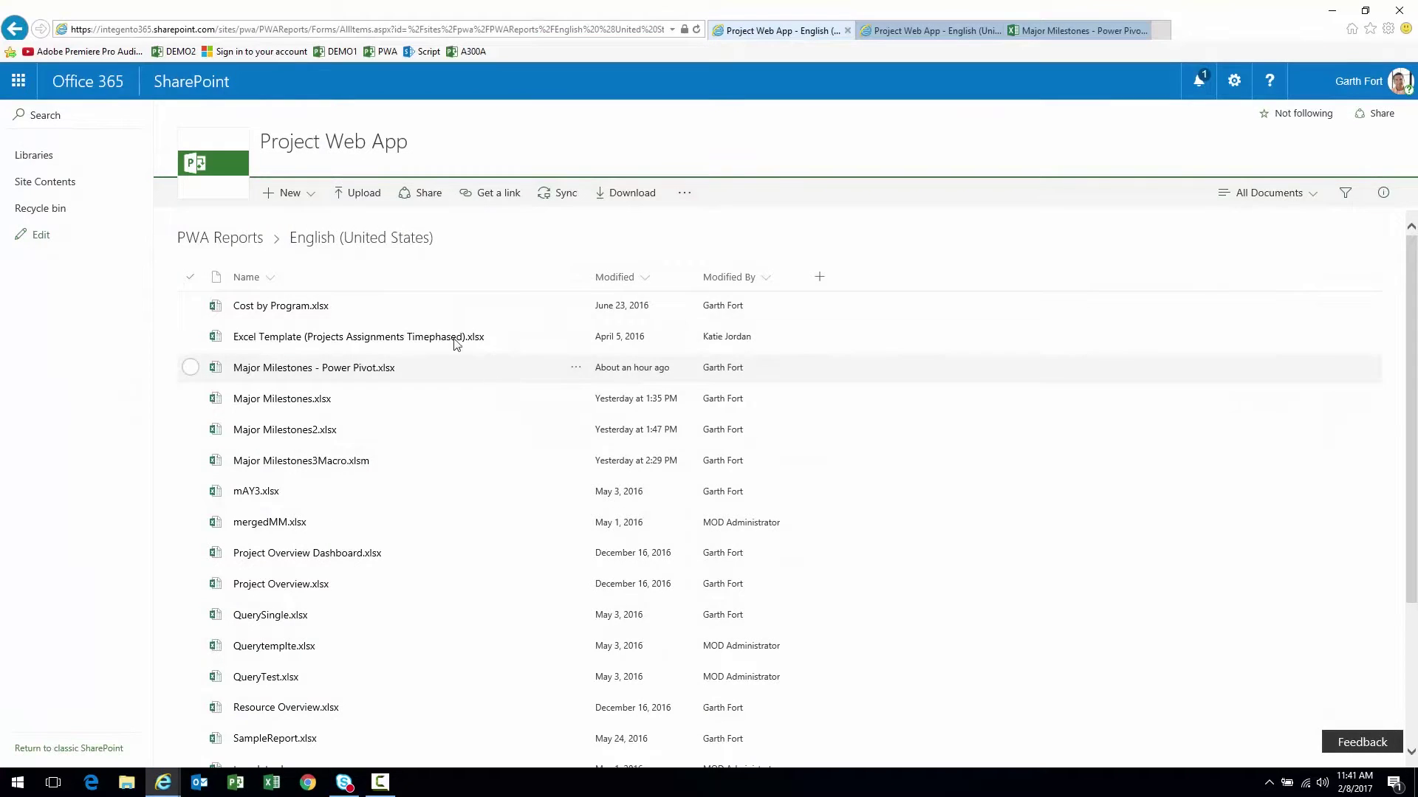
left_click(693, 30)
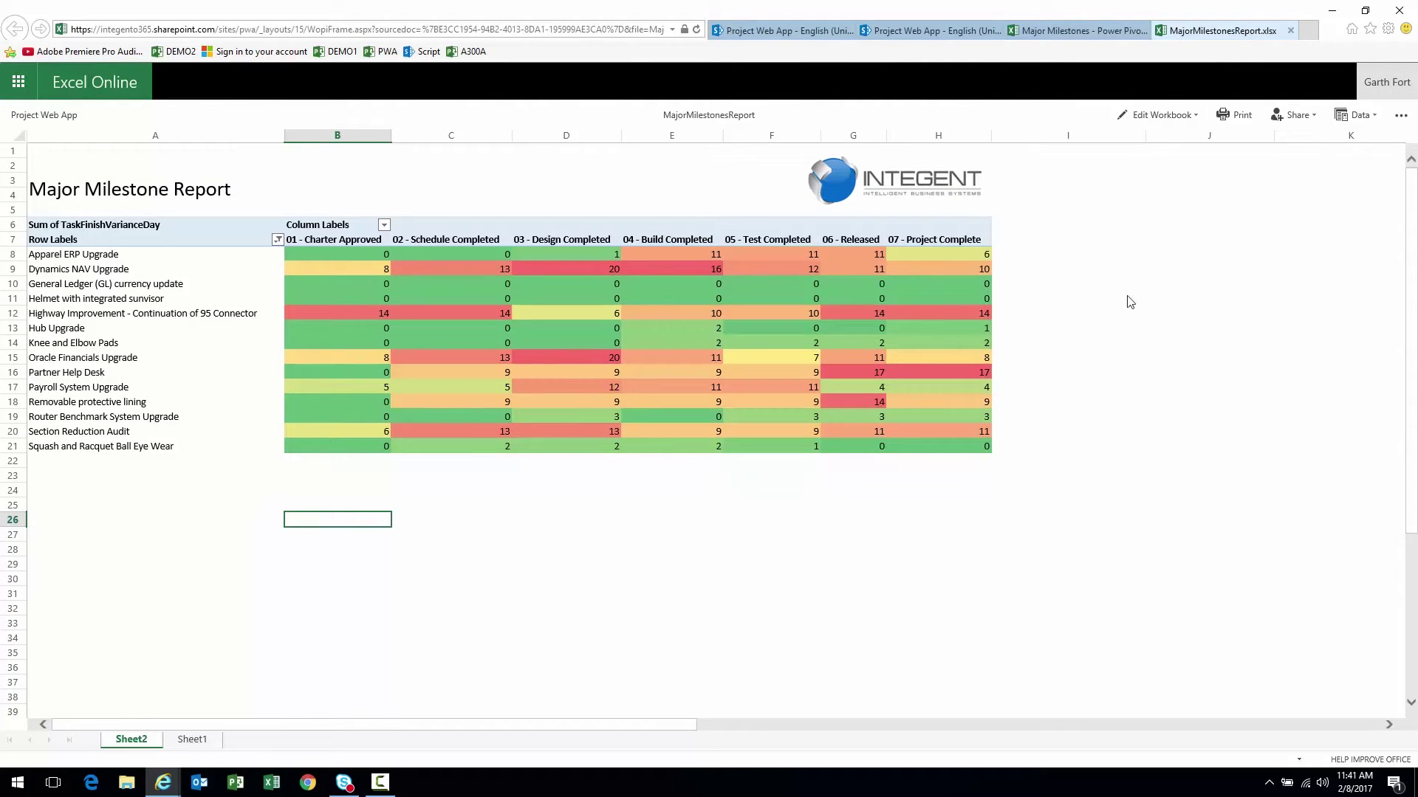
Step: Refresh all data connections in MajorMilestonesReport and confirm the Query and Refresh Data prompt
left_click(1354, 115)
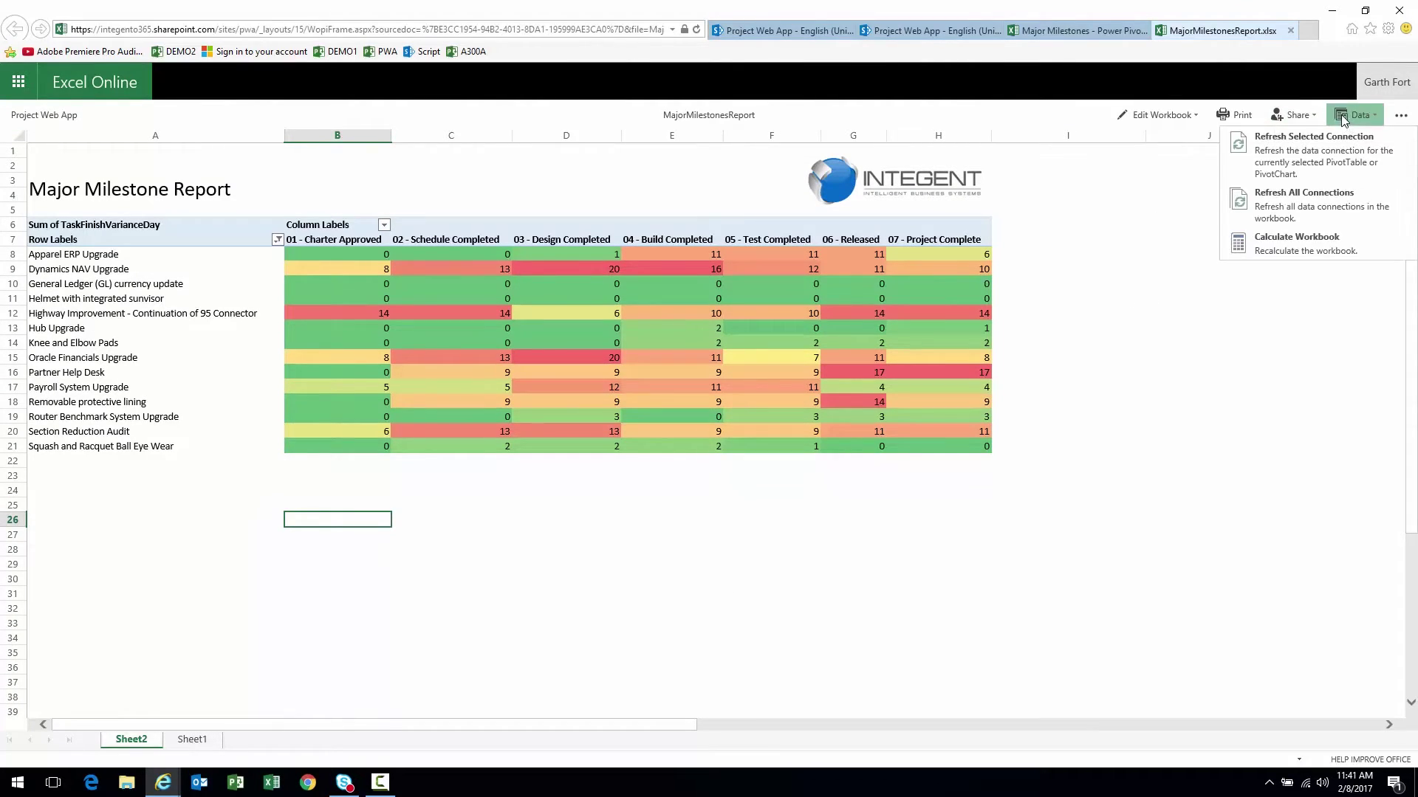
left_click(1269, 202)
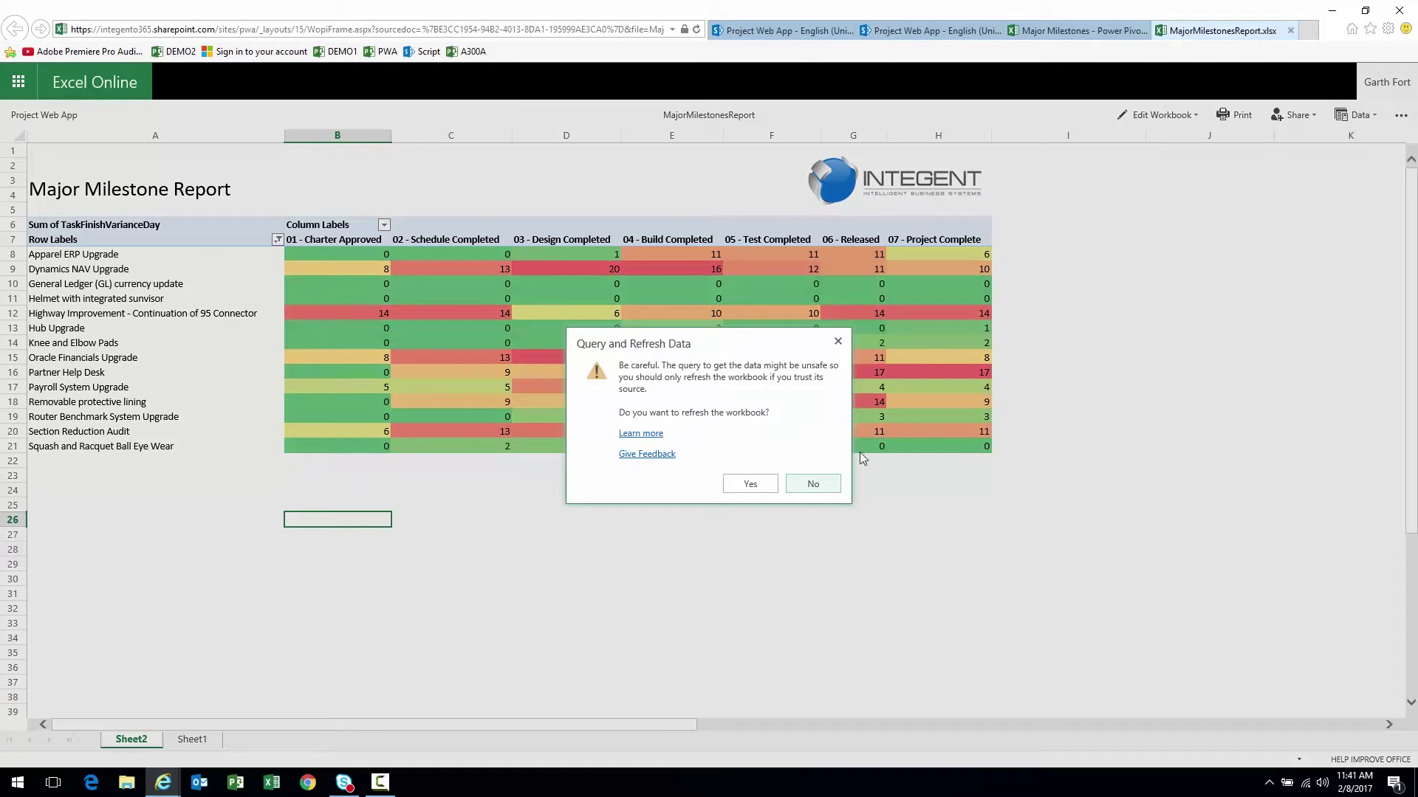
left_click(751, 484)
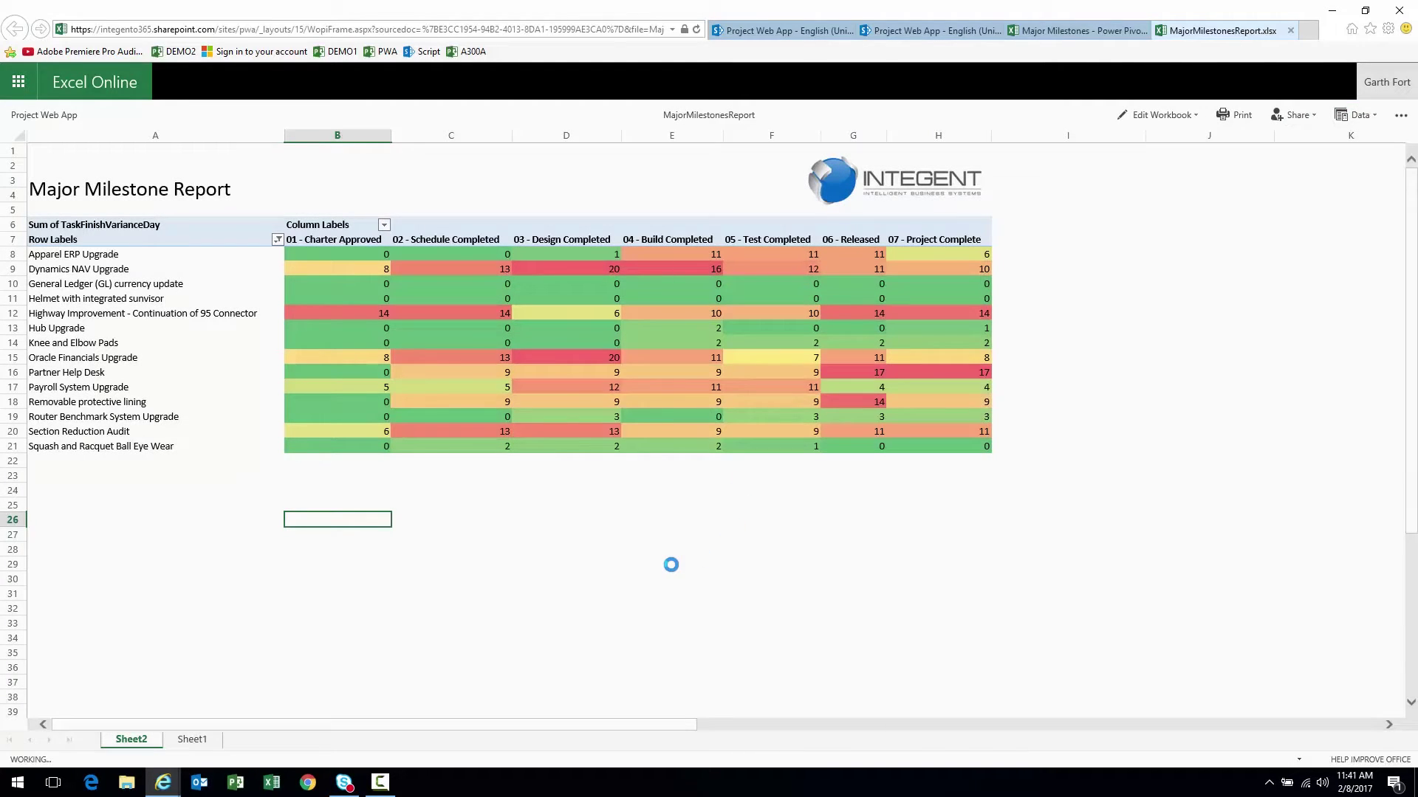